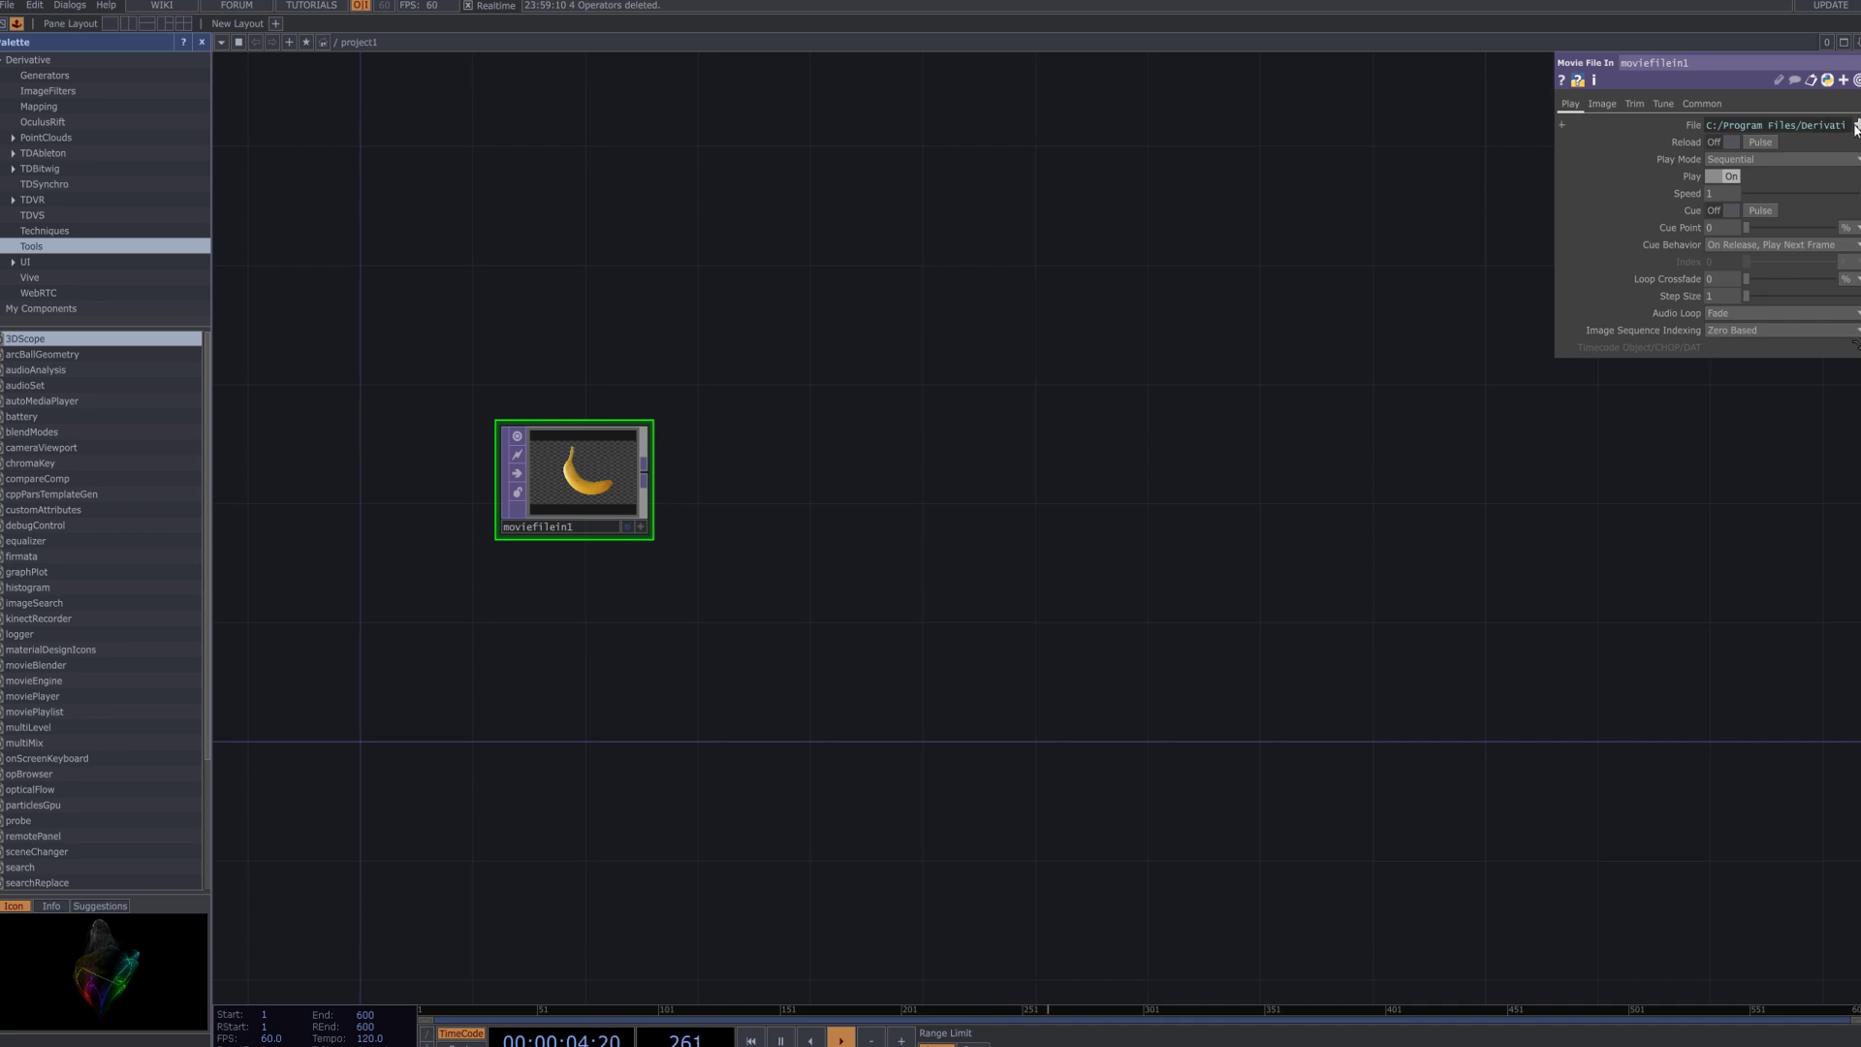
Load the 001.mp4 video clip as the source file of the moviefilein1 operator.
{"action": "left_click", "coordinate": [1855, 126]}
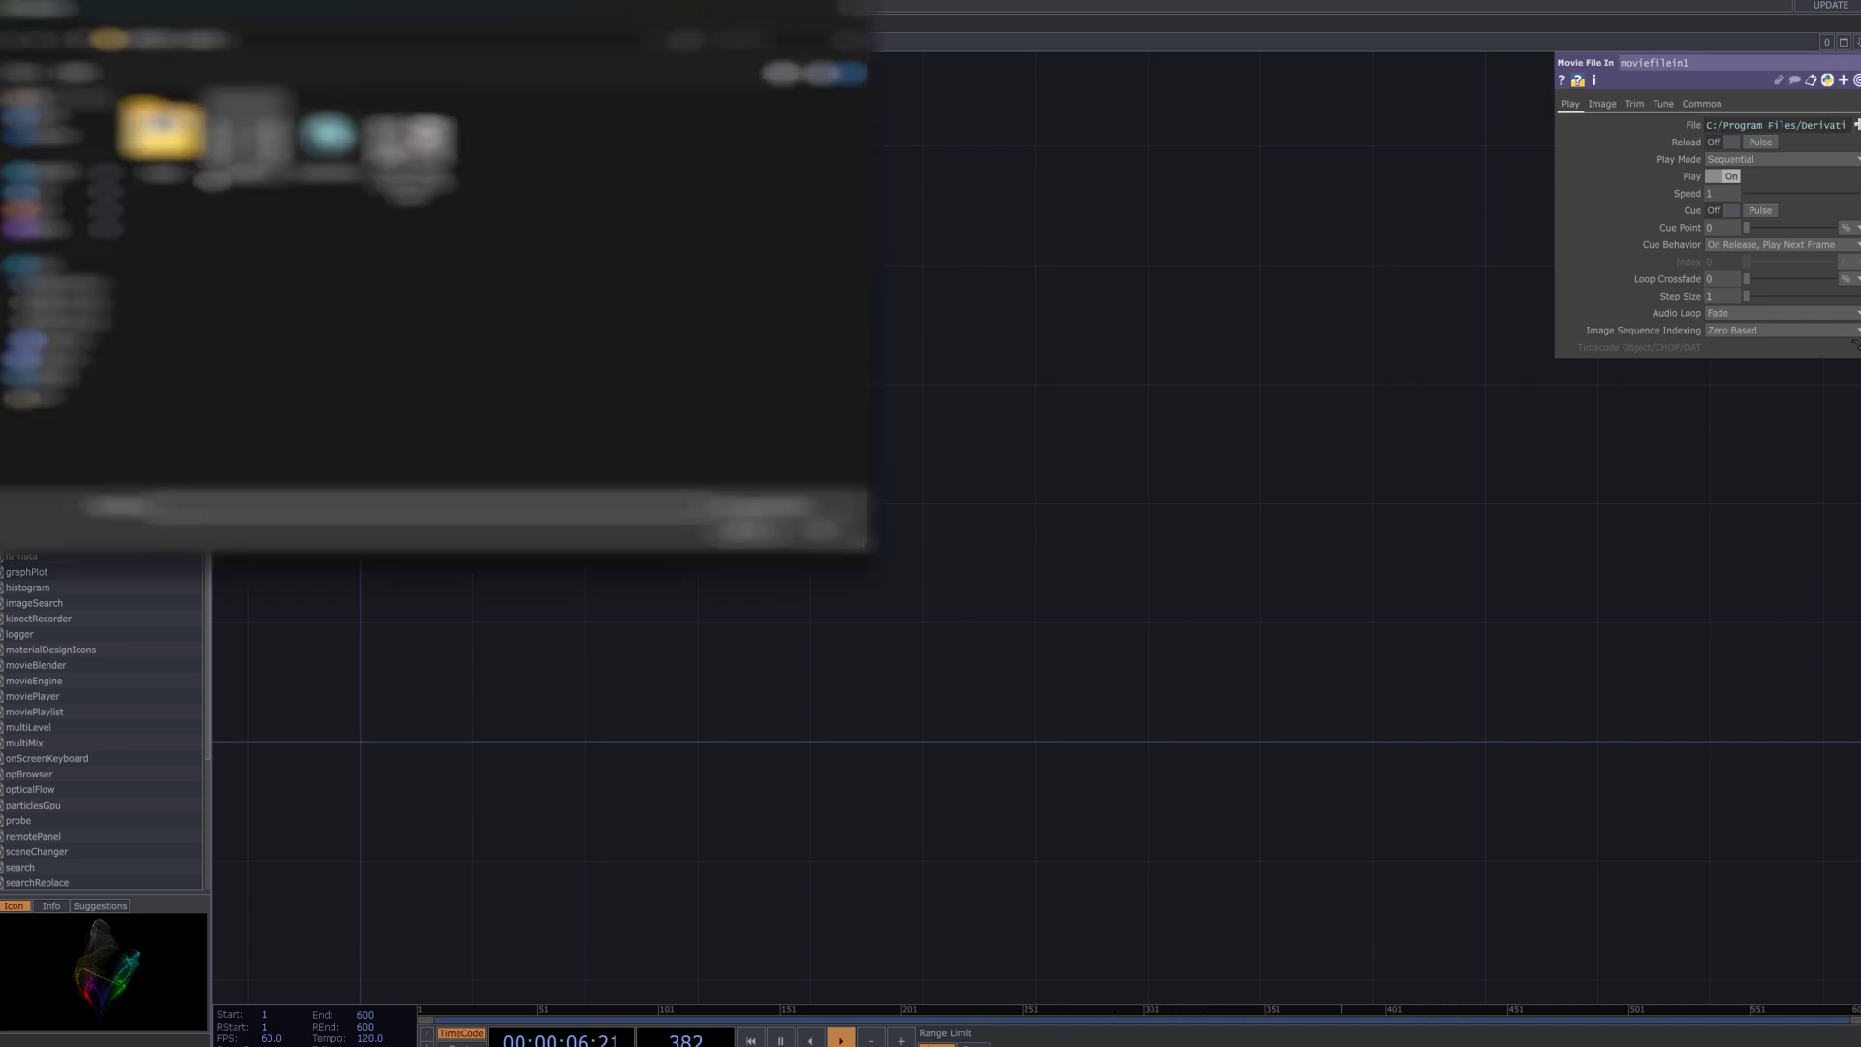
{"action": "left_click", "coordinate": [212, 177]}
{"action": "left_click", "coordinate": [744, 525]}
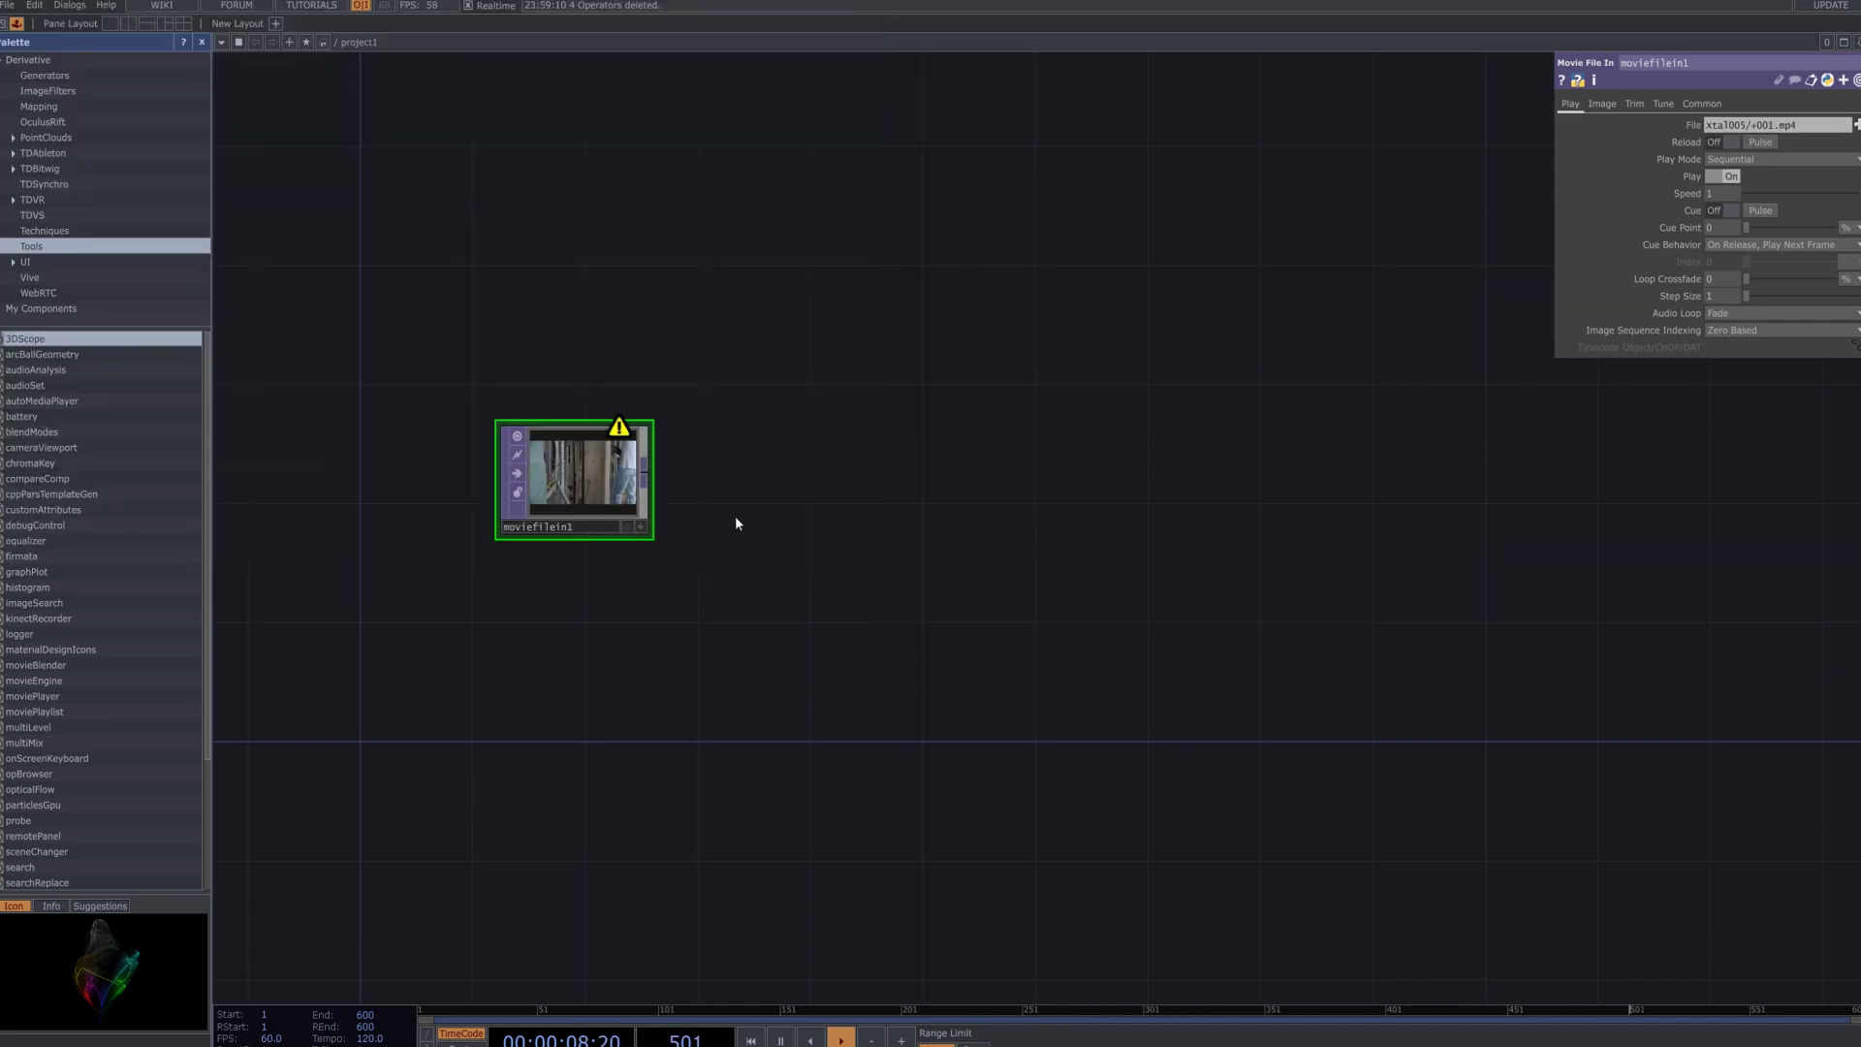
Set the Movie File In output to a custom resolution of 800 x 600.
{"action": "left_click", "coordinate": [1723, 104]}
{"action": "left_click", "coordinate": [1855, 126]}
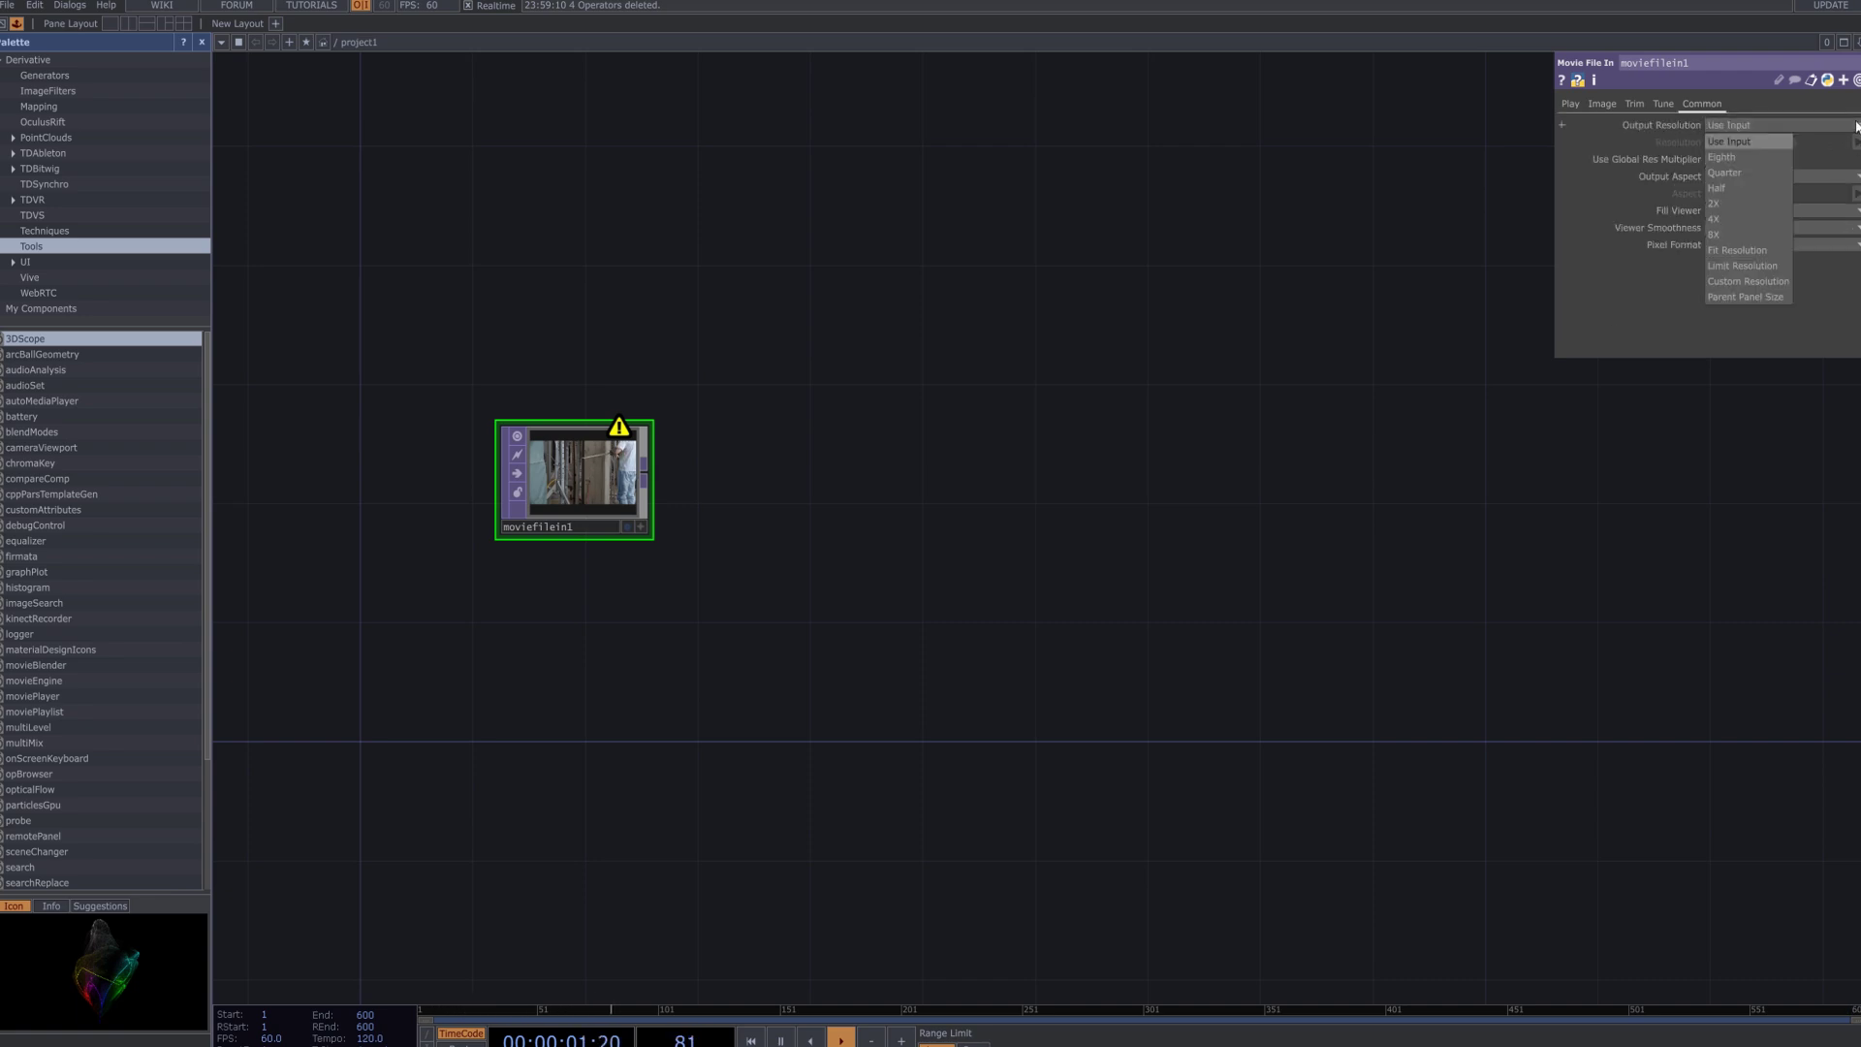
{"action": "left_click", "coordinate": [1770, 281]}
{"action": "left_click", "coordinate": [1856, 142]}
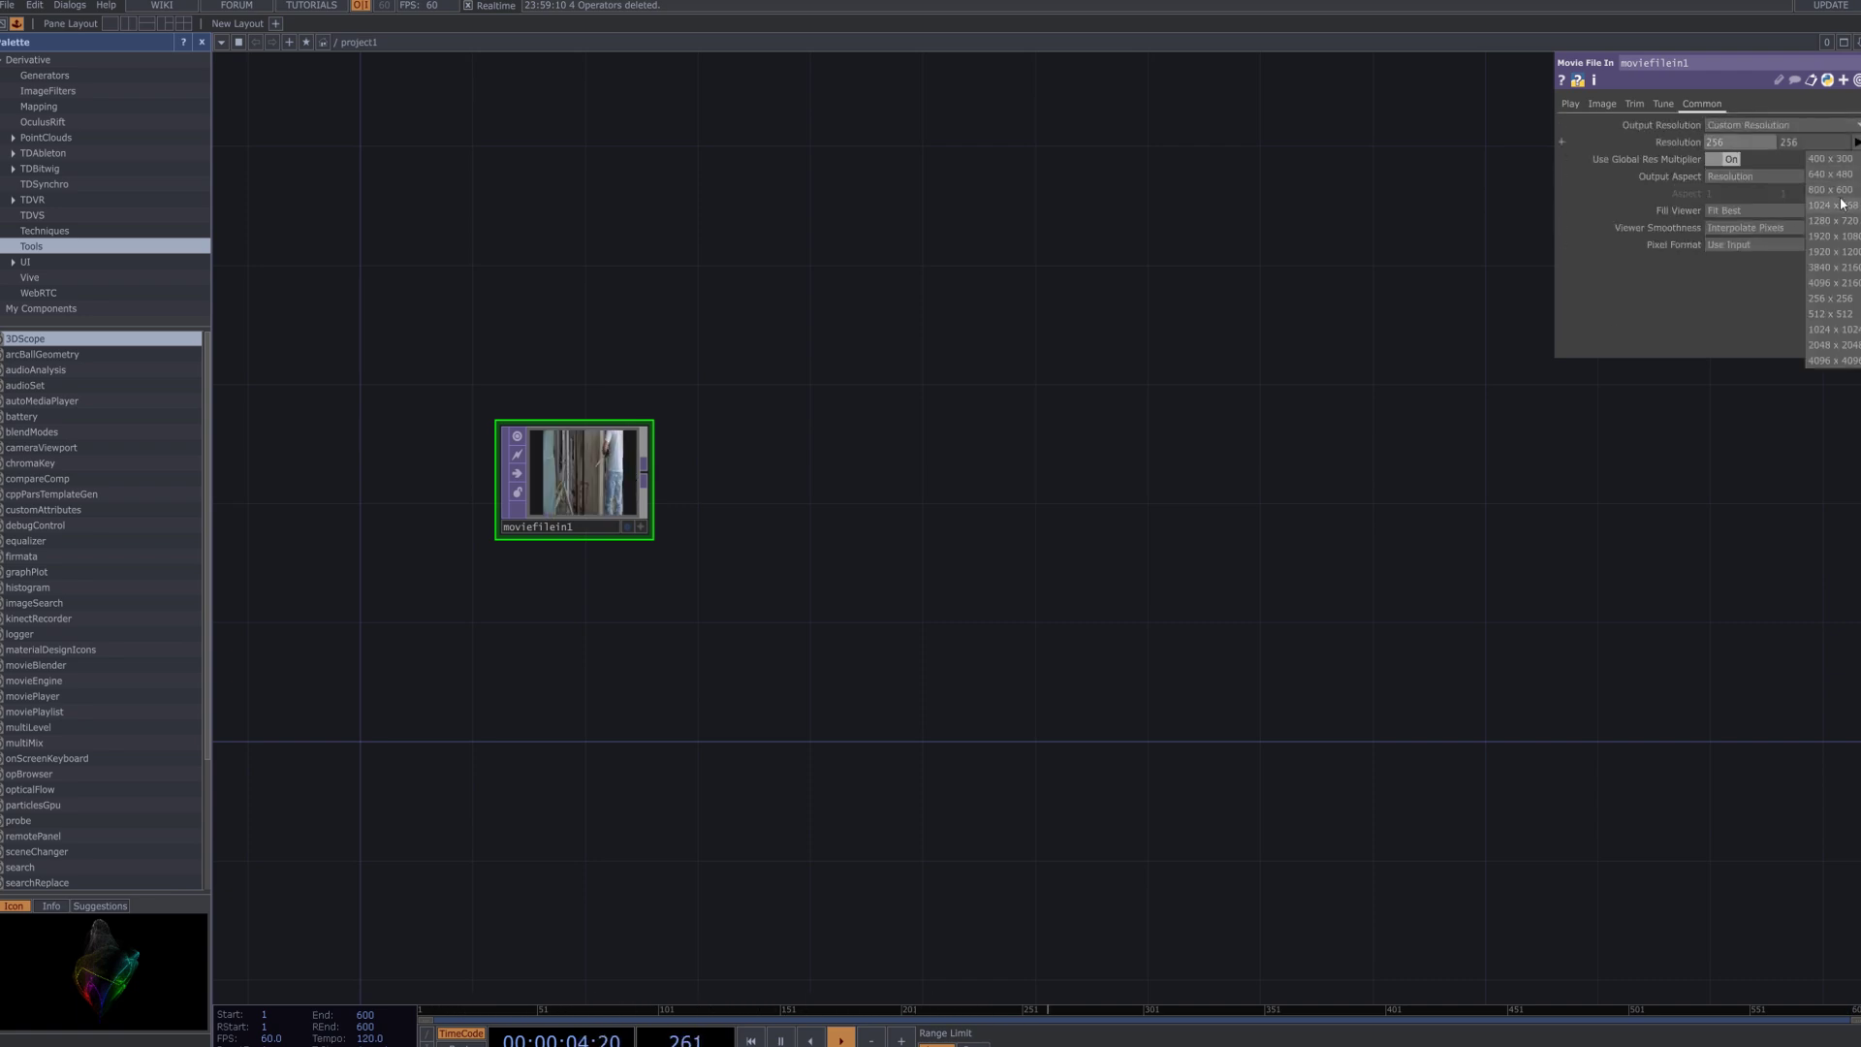
{"action": "left_click", "coordinate": [1837, 192]}
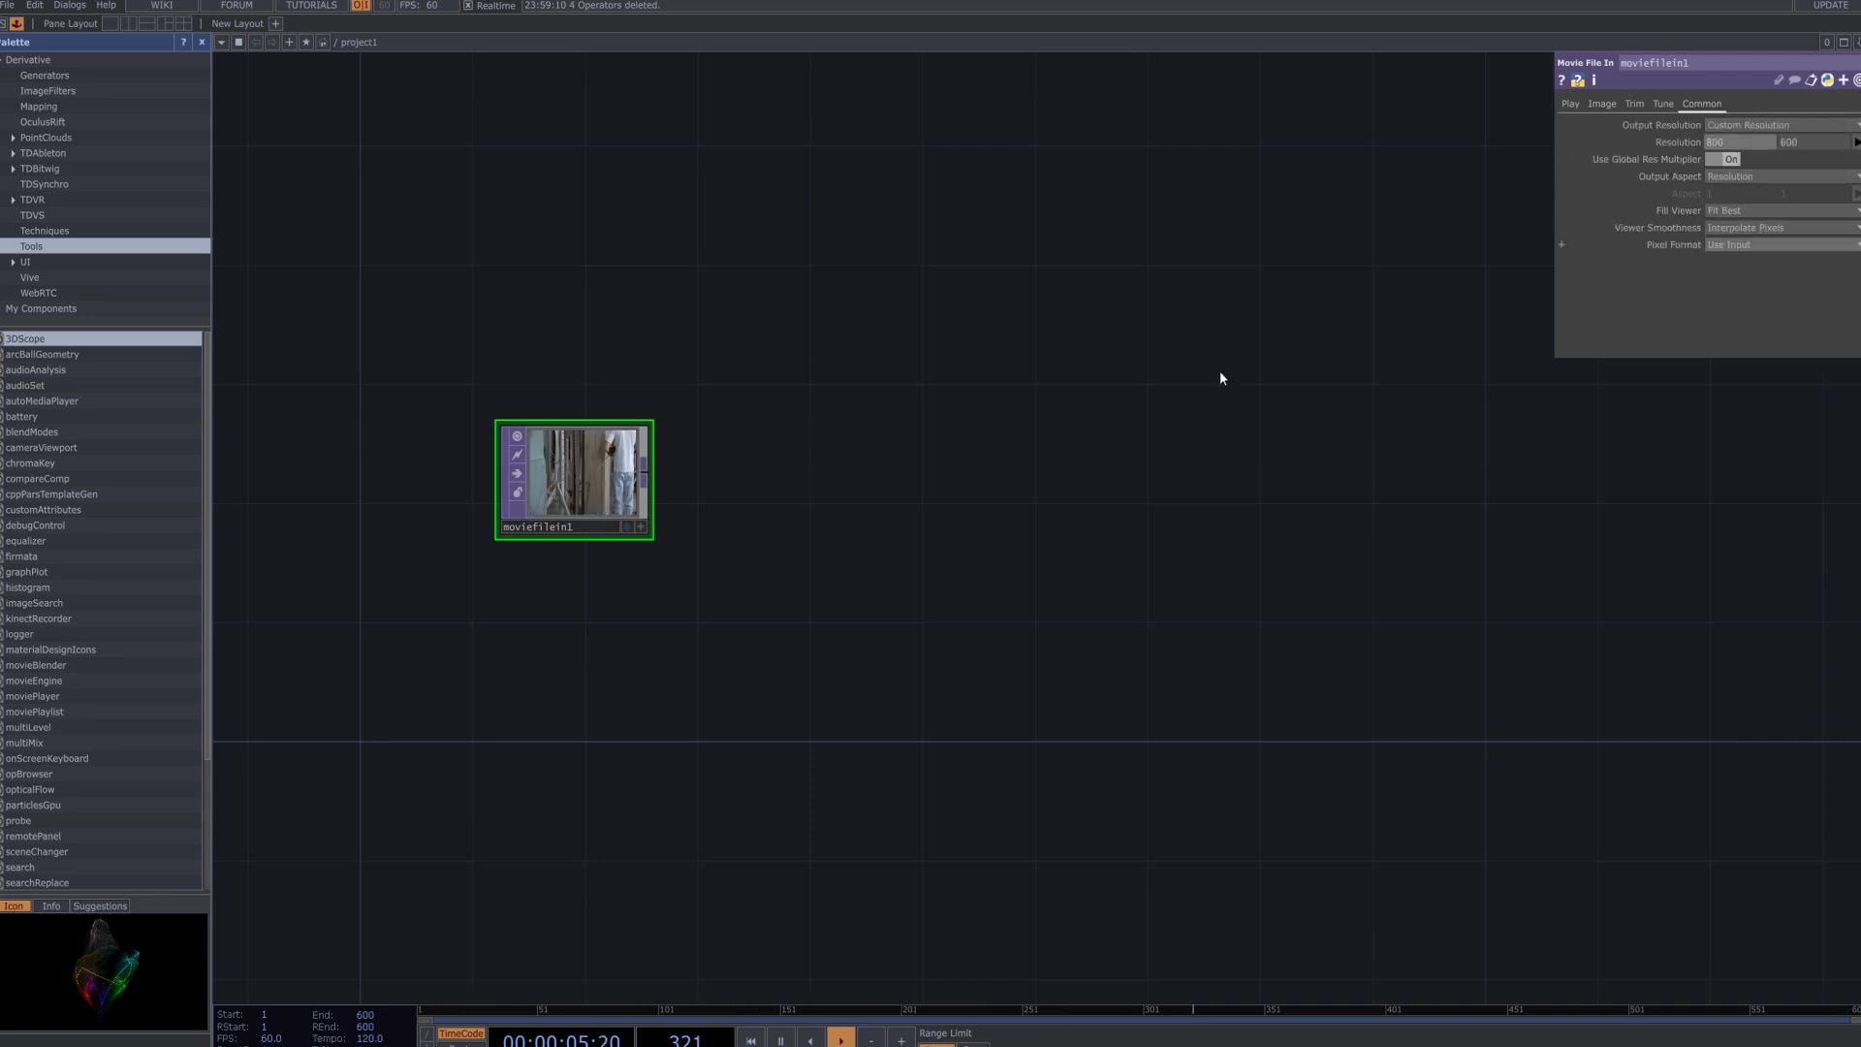
Add a Luma Level TOP connected to the output of moviefilein1.
{"action": "left_click", "coordinate": [648, 475]}
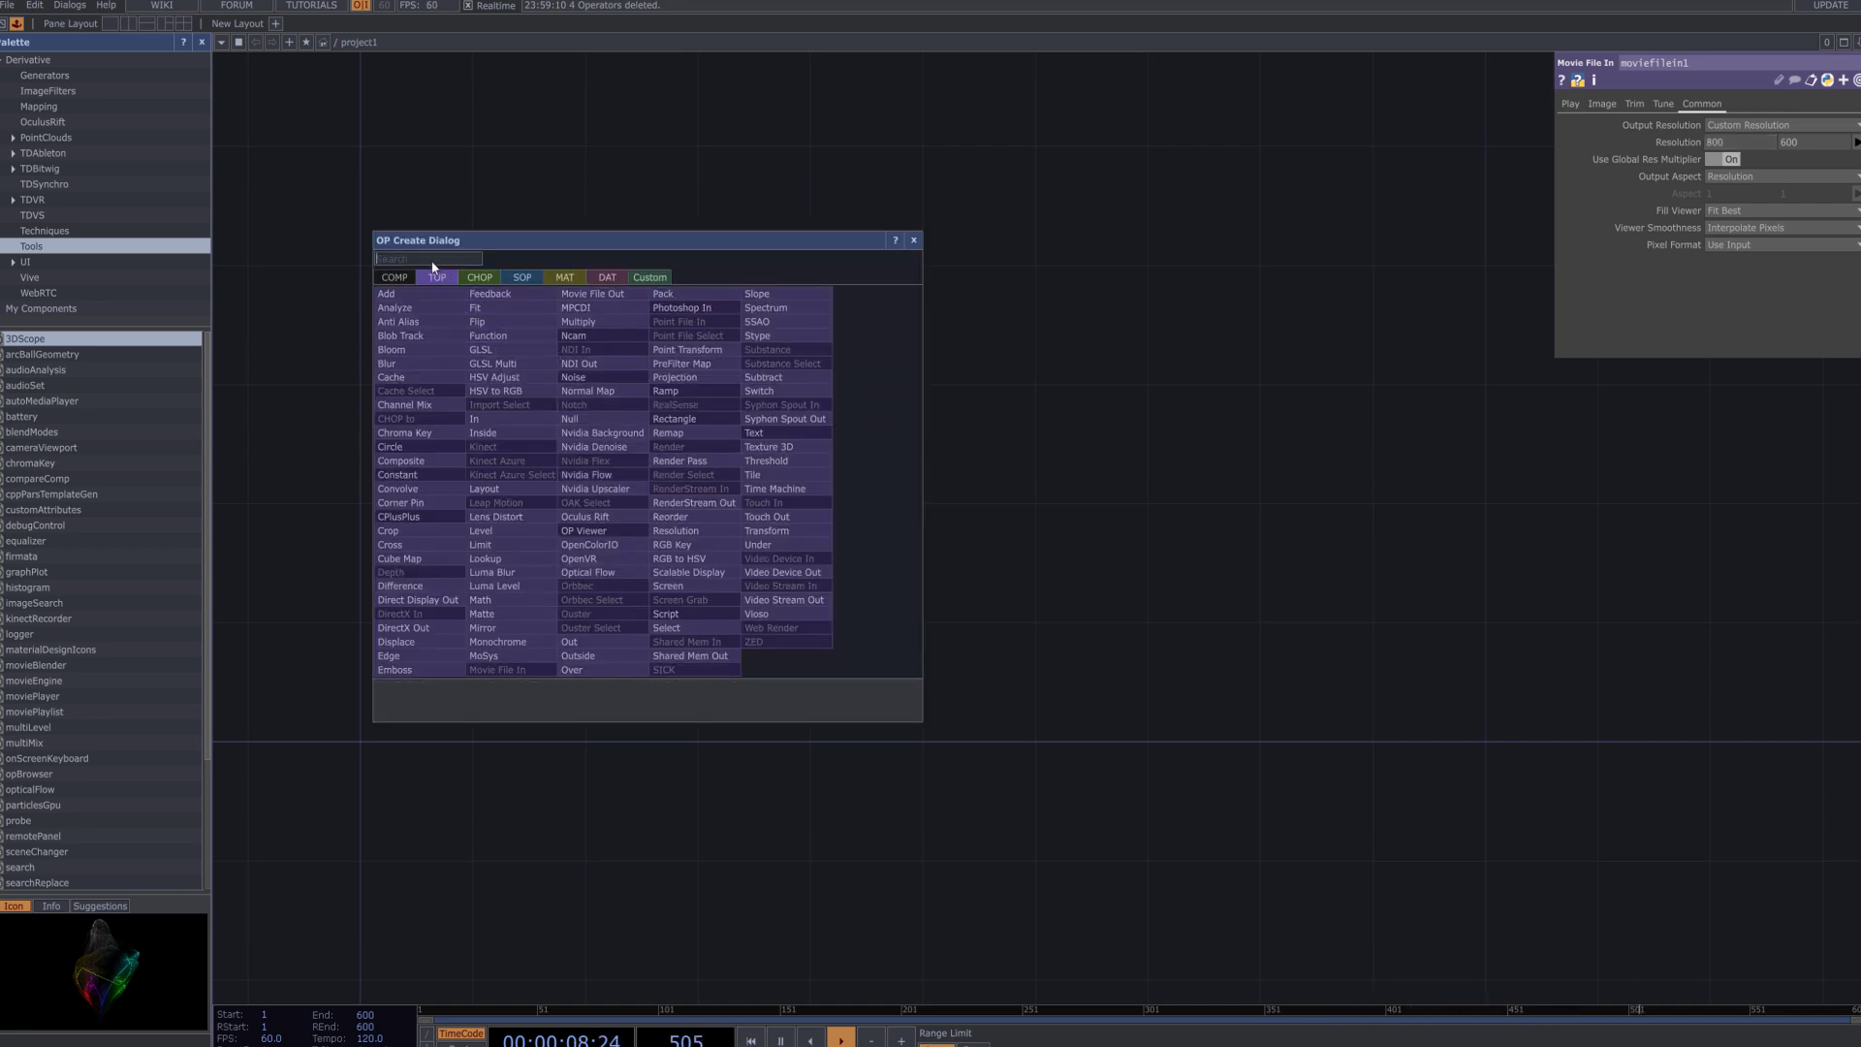
{"action": "type", "text": "lum"}
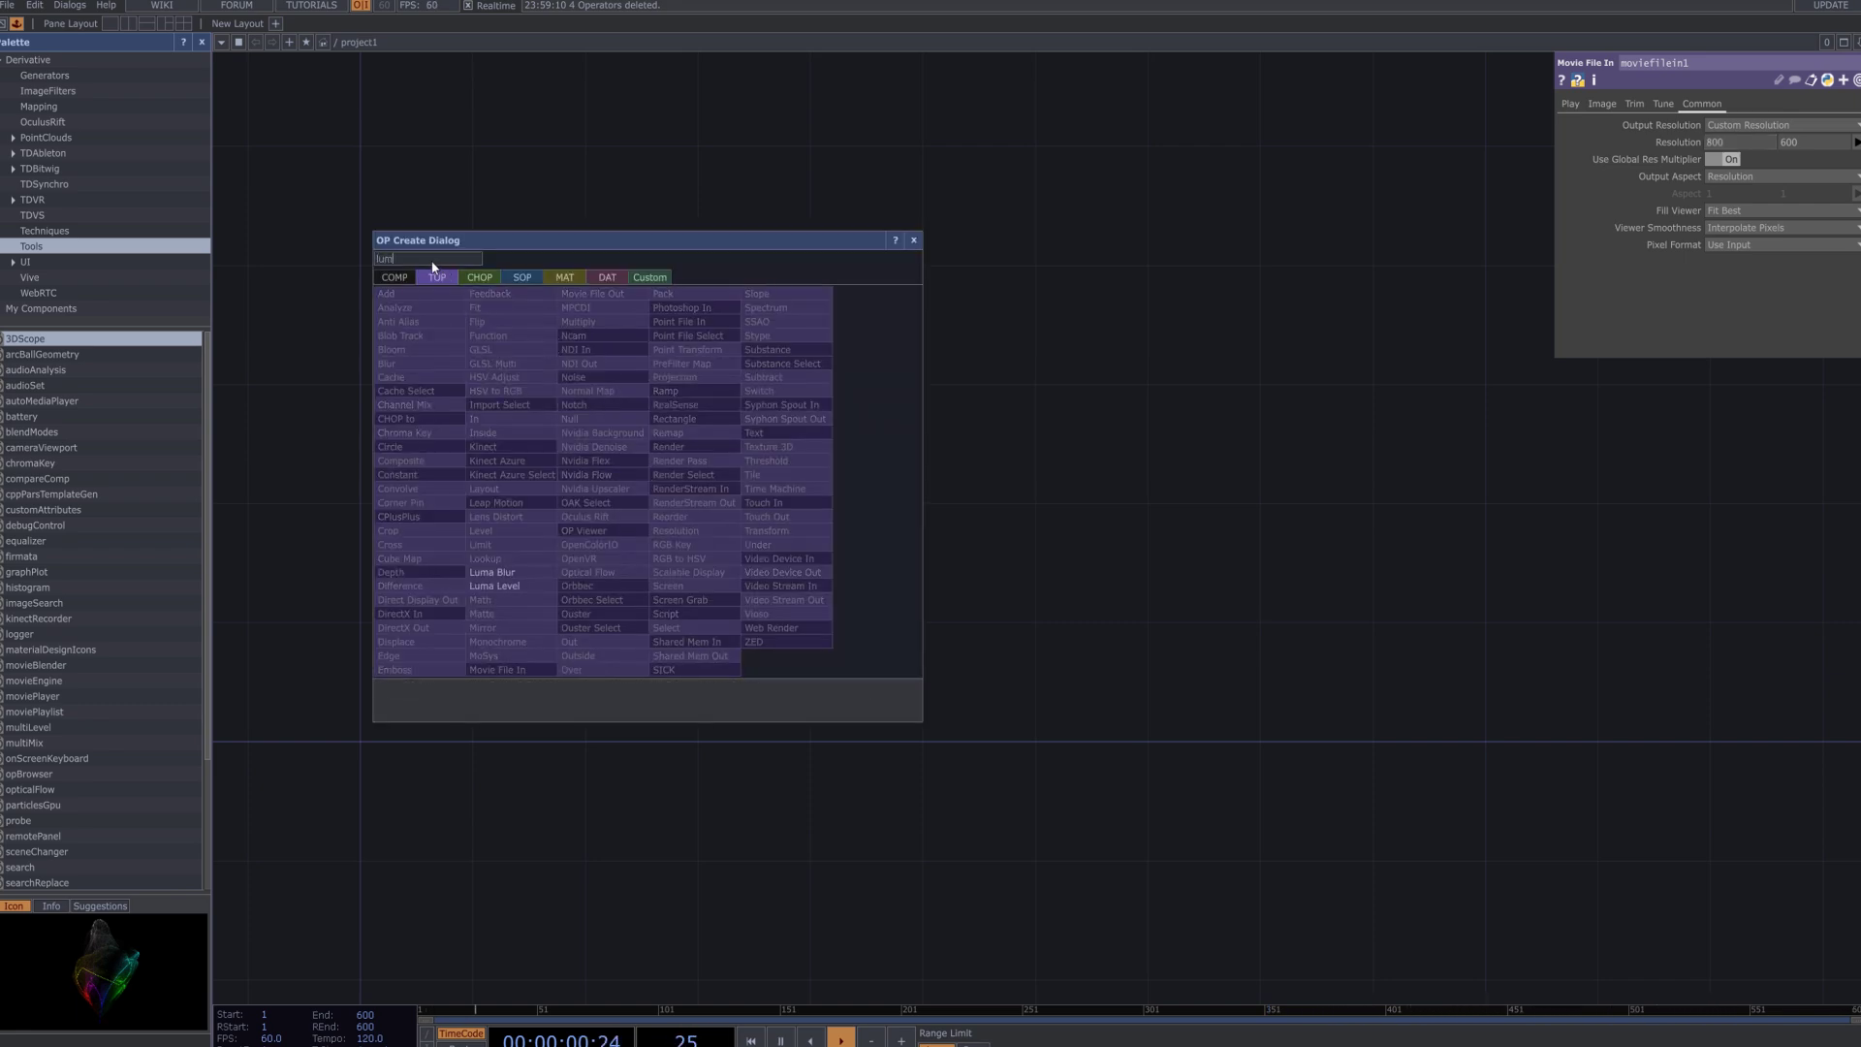
{"action": "left_click", "coordinate": [531, 587]}
{"action": "left_click", "coordinate": [805, 465]}
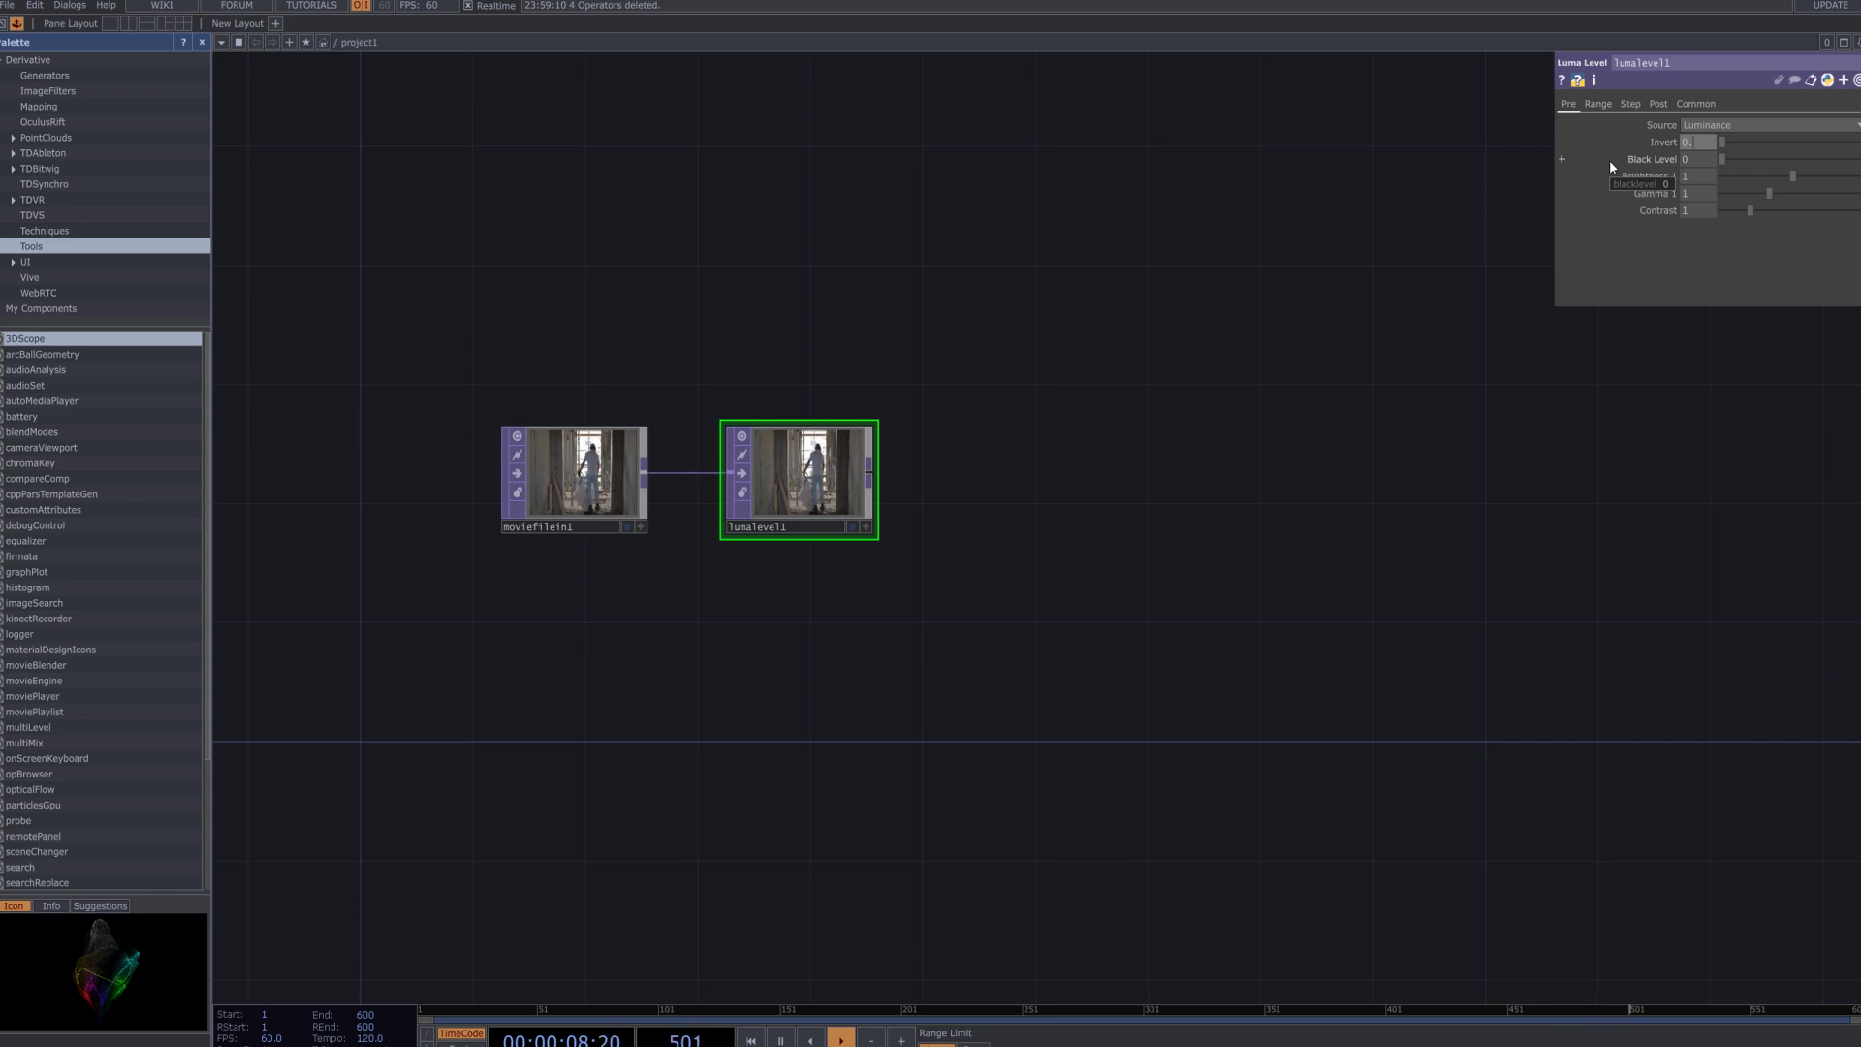
Set the Luma Level operator's Invert to 0.456 and its Black Level to 0.45.
{"action": "type", "text": "0.456"}
{"action": "key", "text": "Return"}
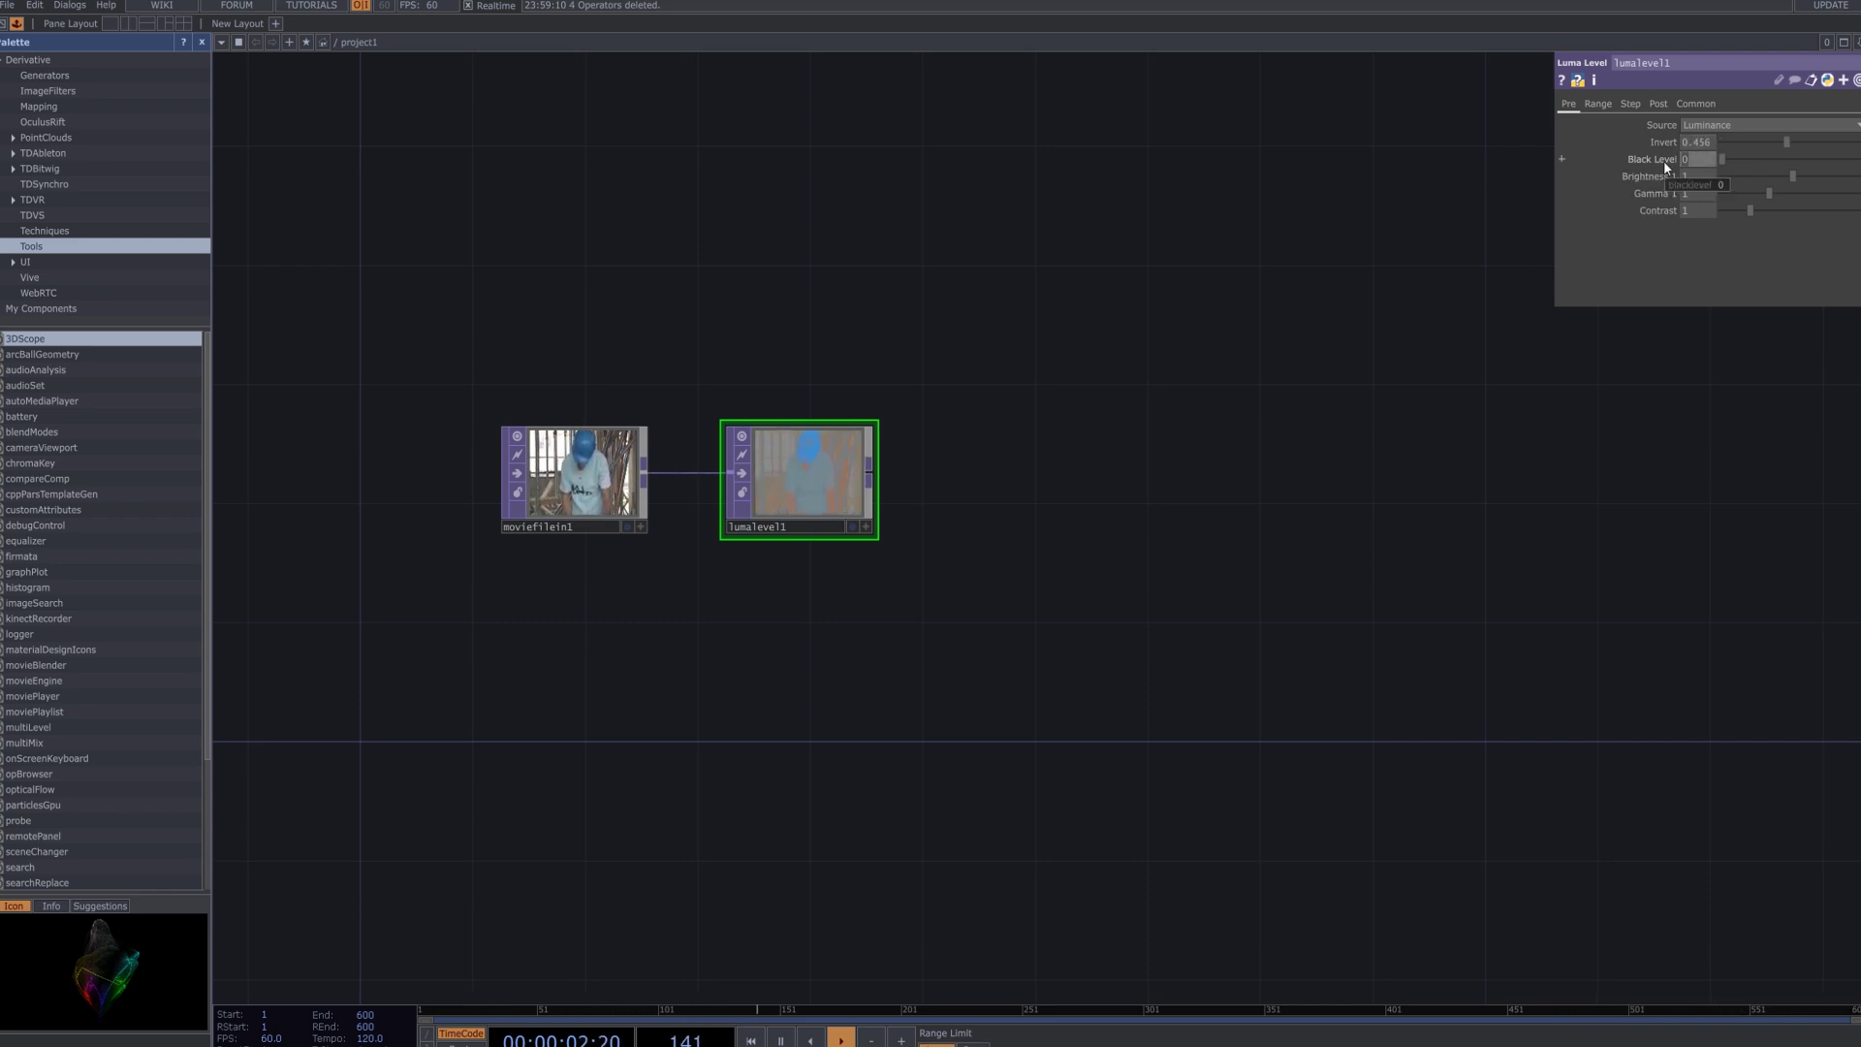
{"action": "type", "text": "0.45"}
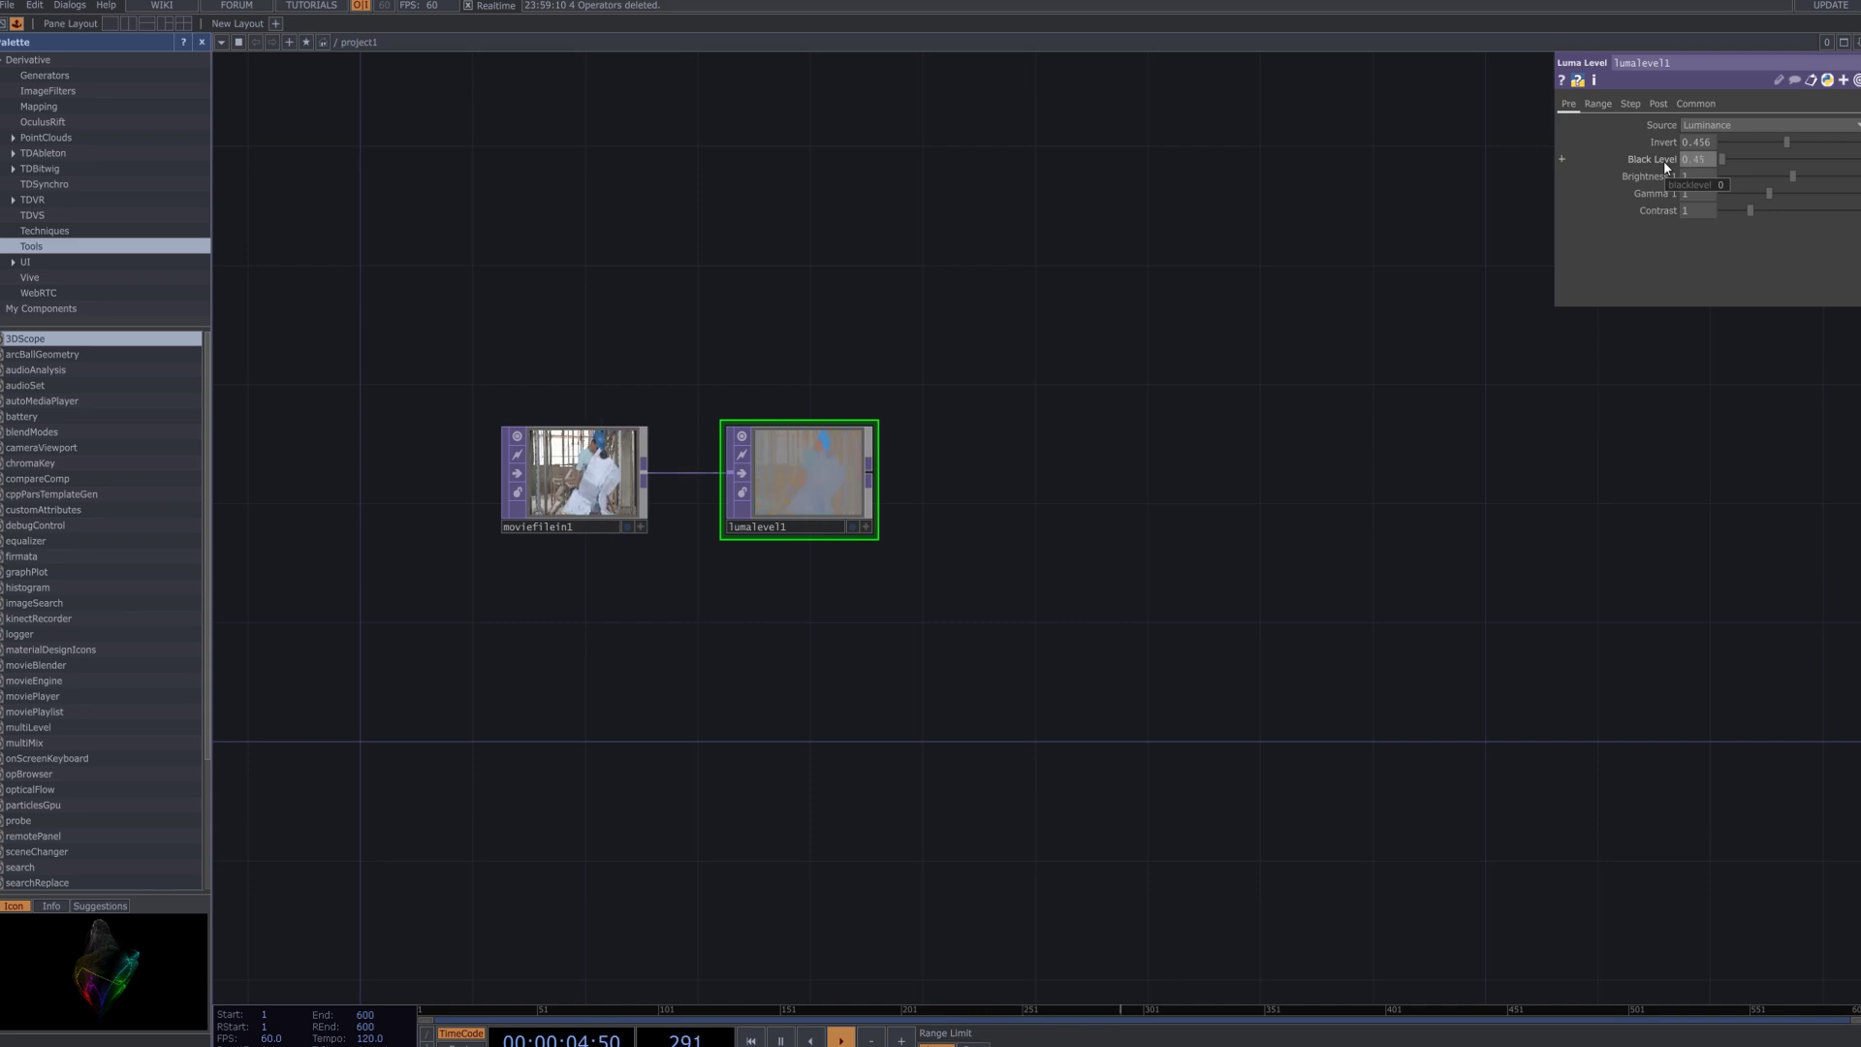
{"action": "key", "text": "Return"}
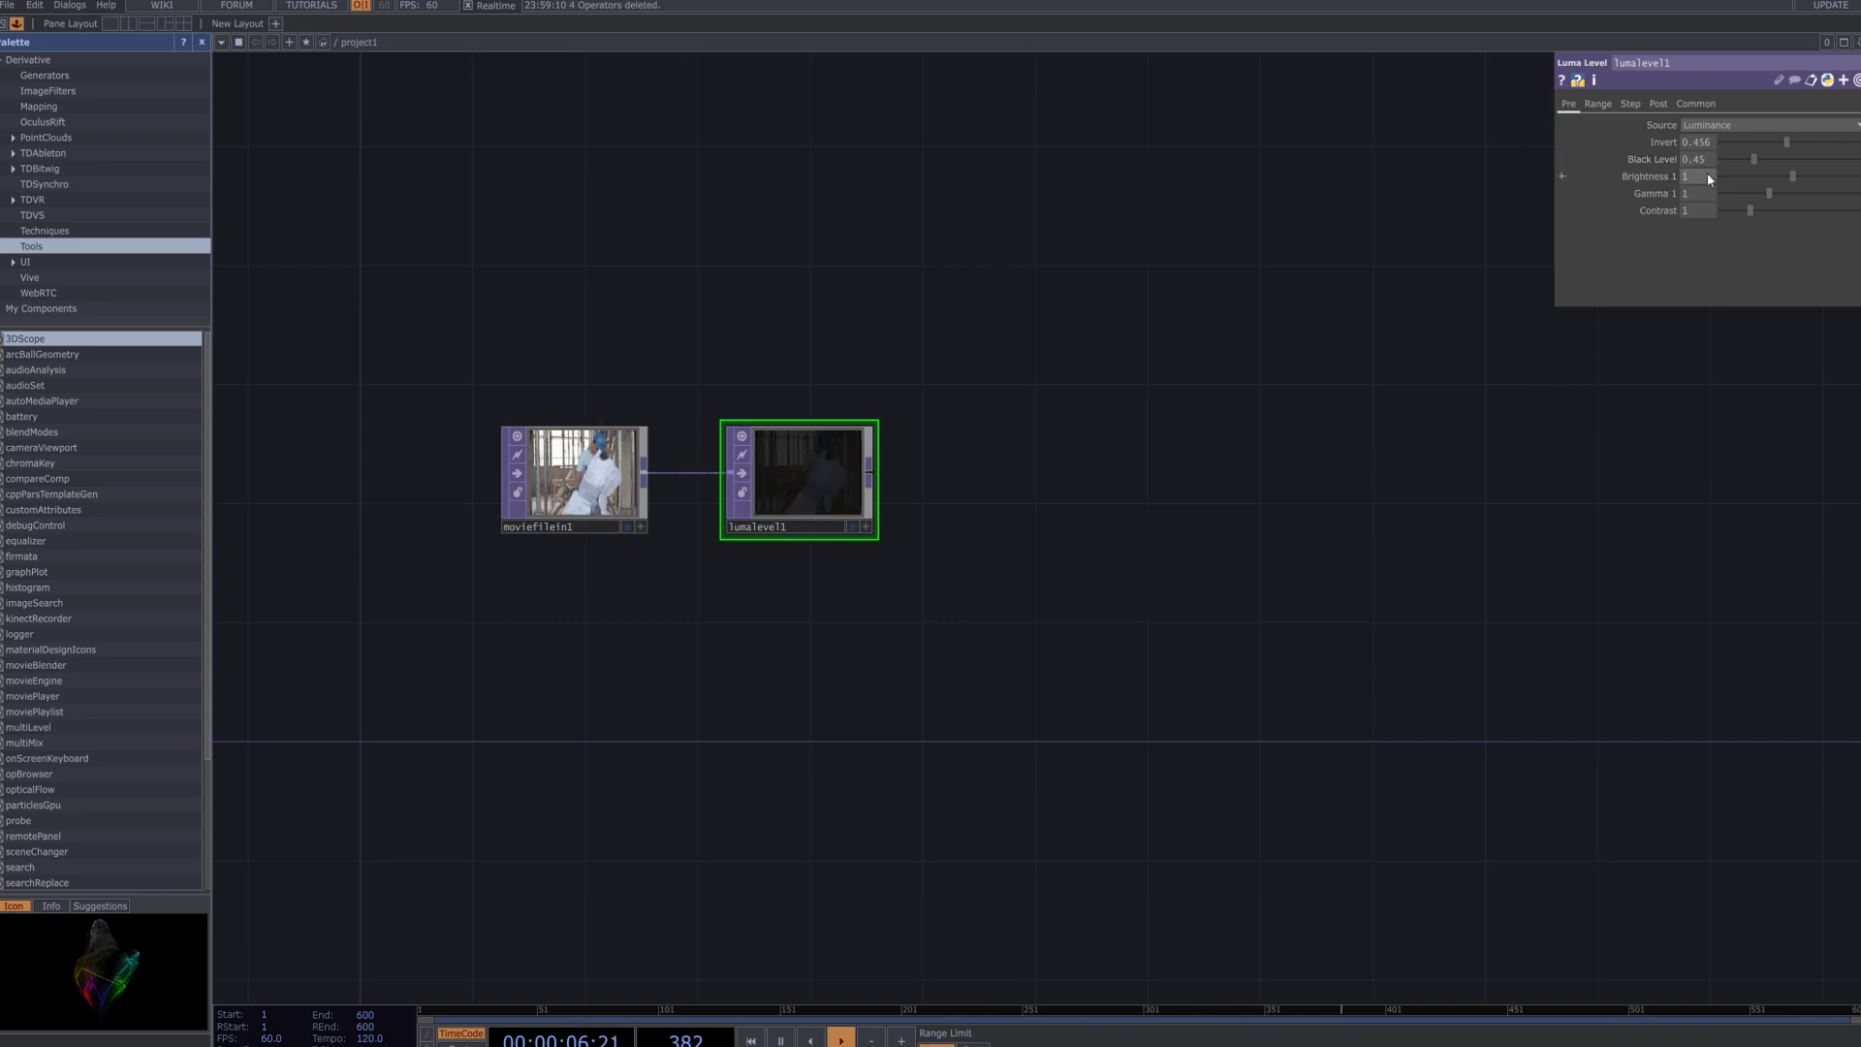
Set the Luma Level operator's Brightness to 2, Gamma to 3 and Contrast to 2.88.
{"action": "type", "text": "2"}
{"action": "key", "text": "Return"}
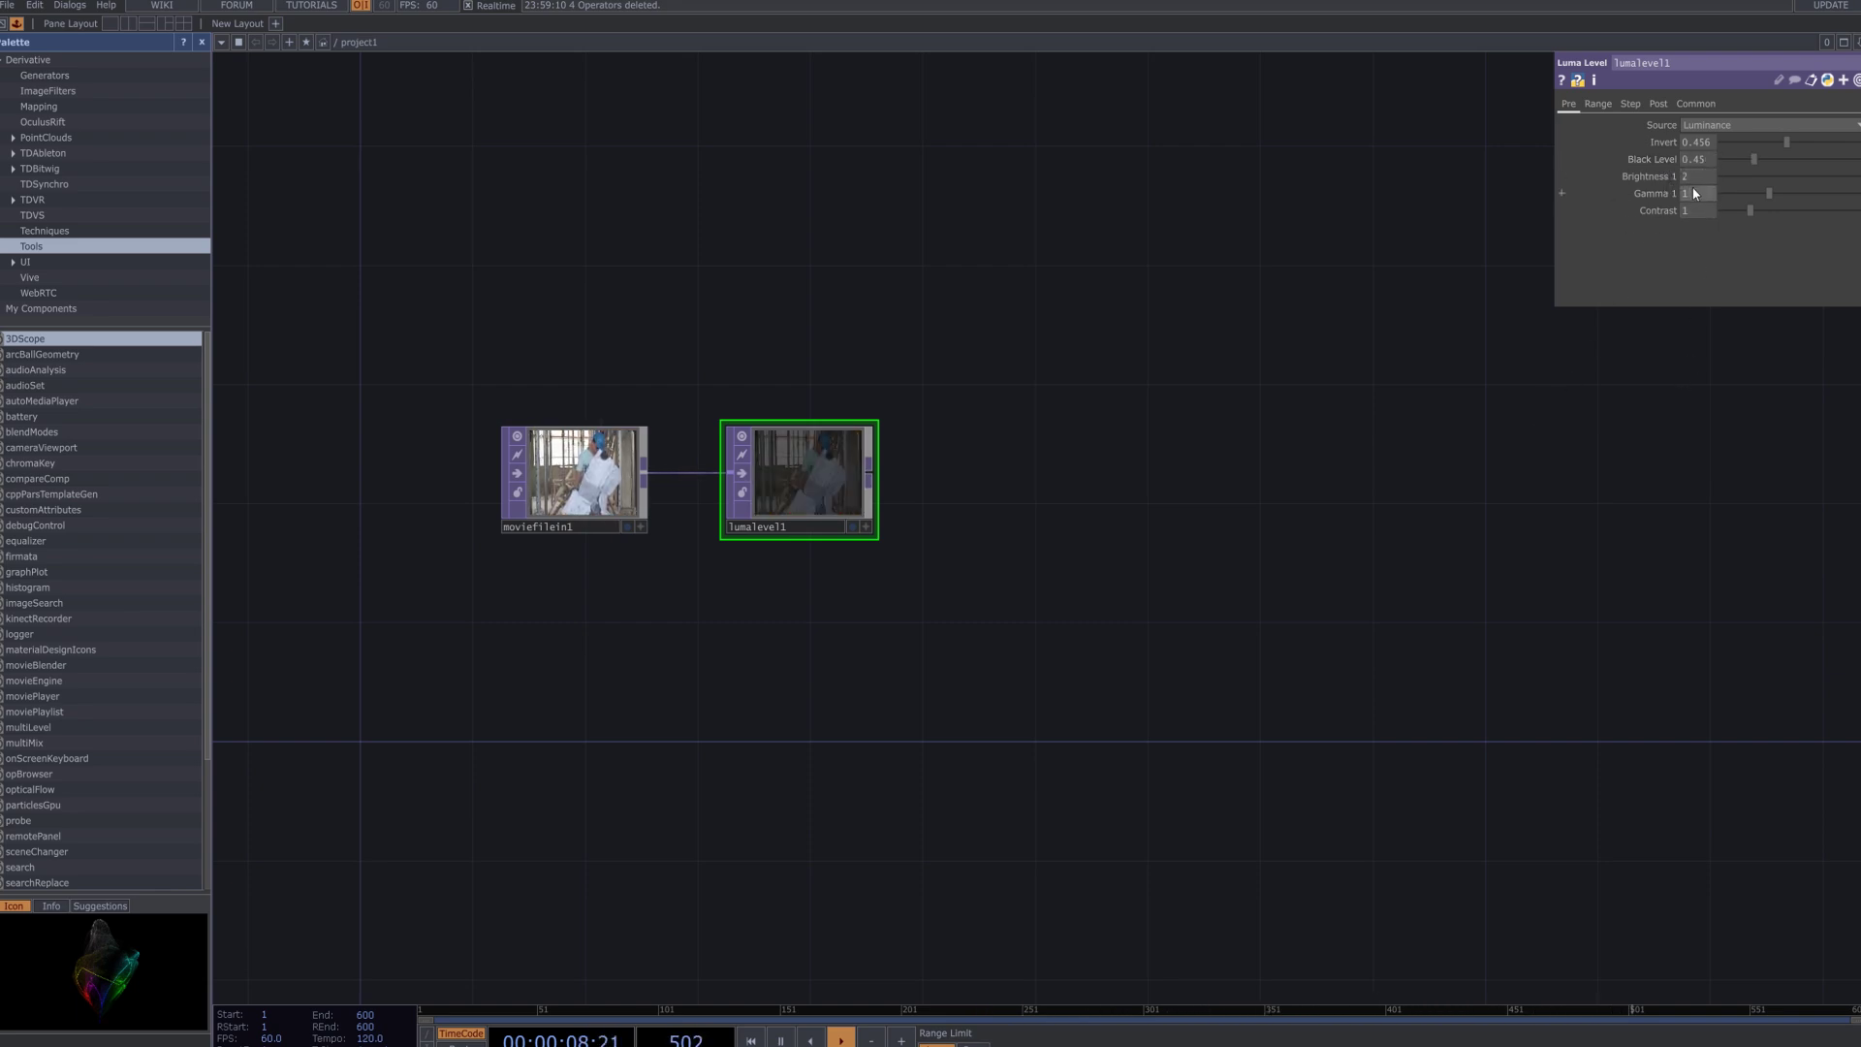
{"action": "type", "text": "3"}
{"action": "key", "text": "Return"}
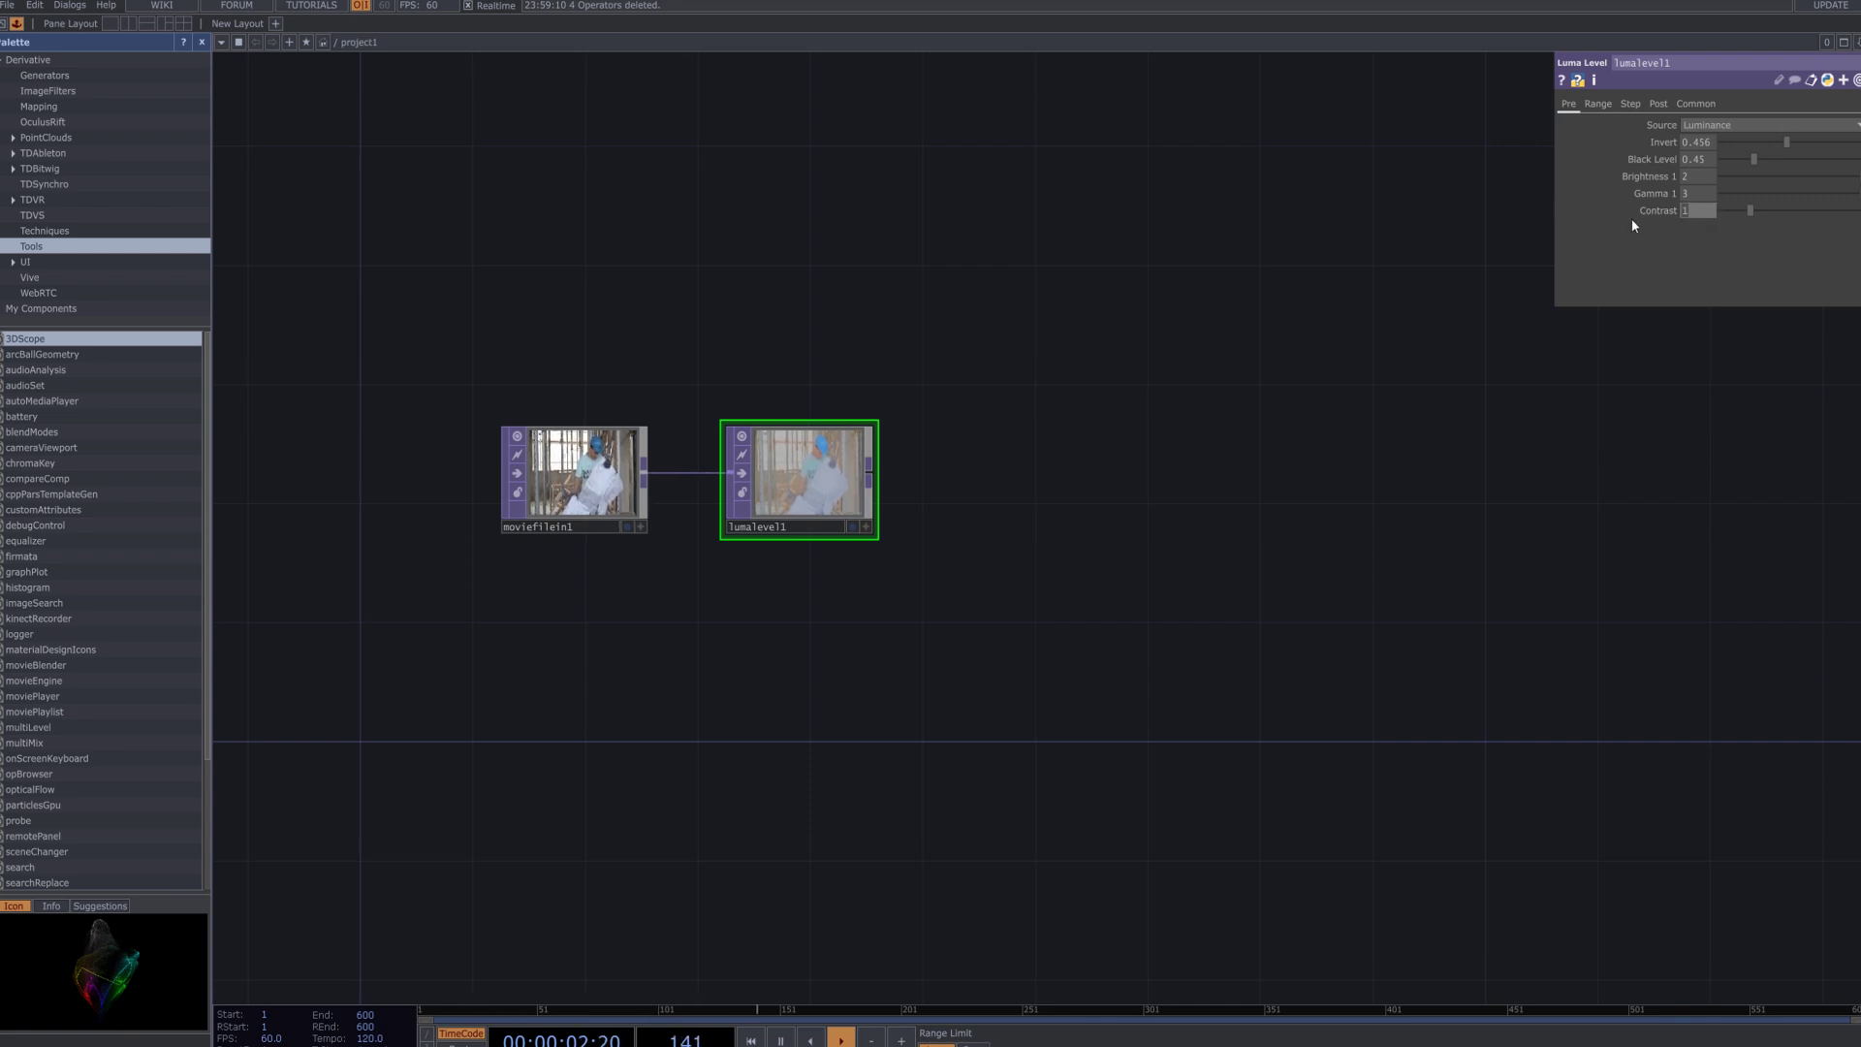
{"action": "type", "text": "2.88"}
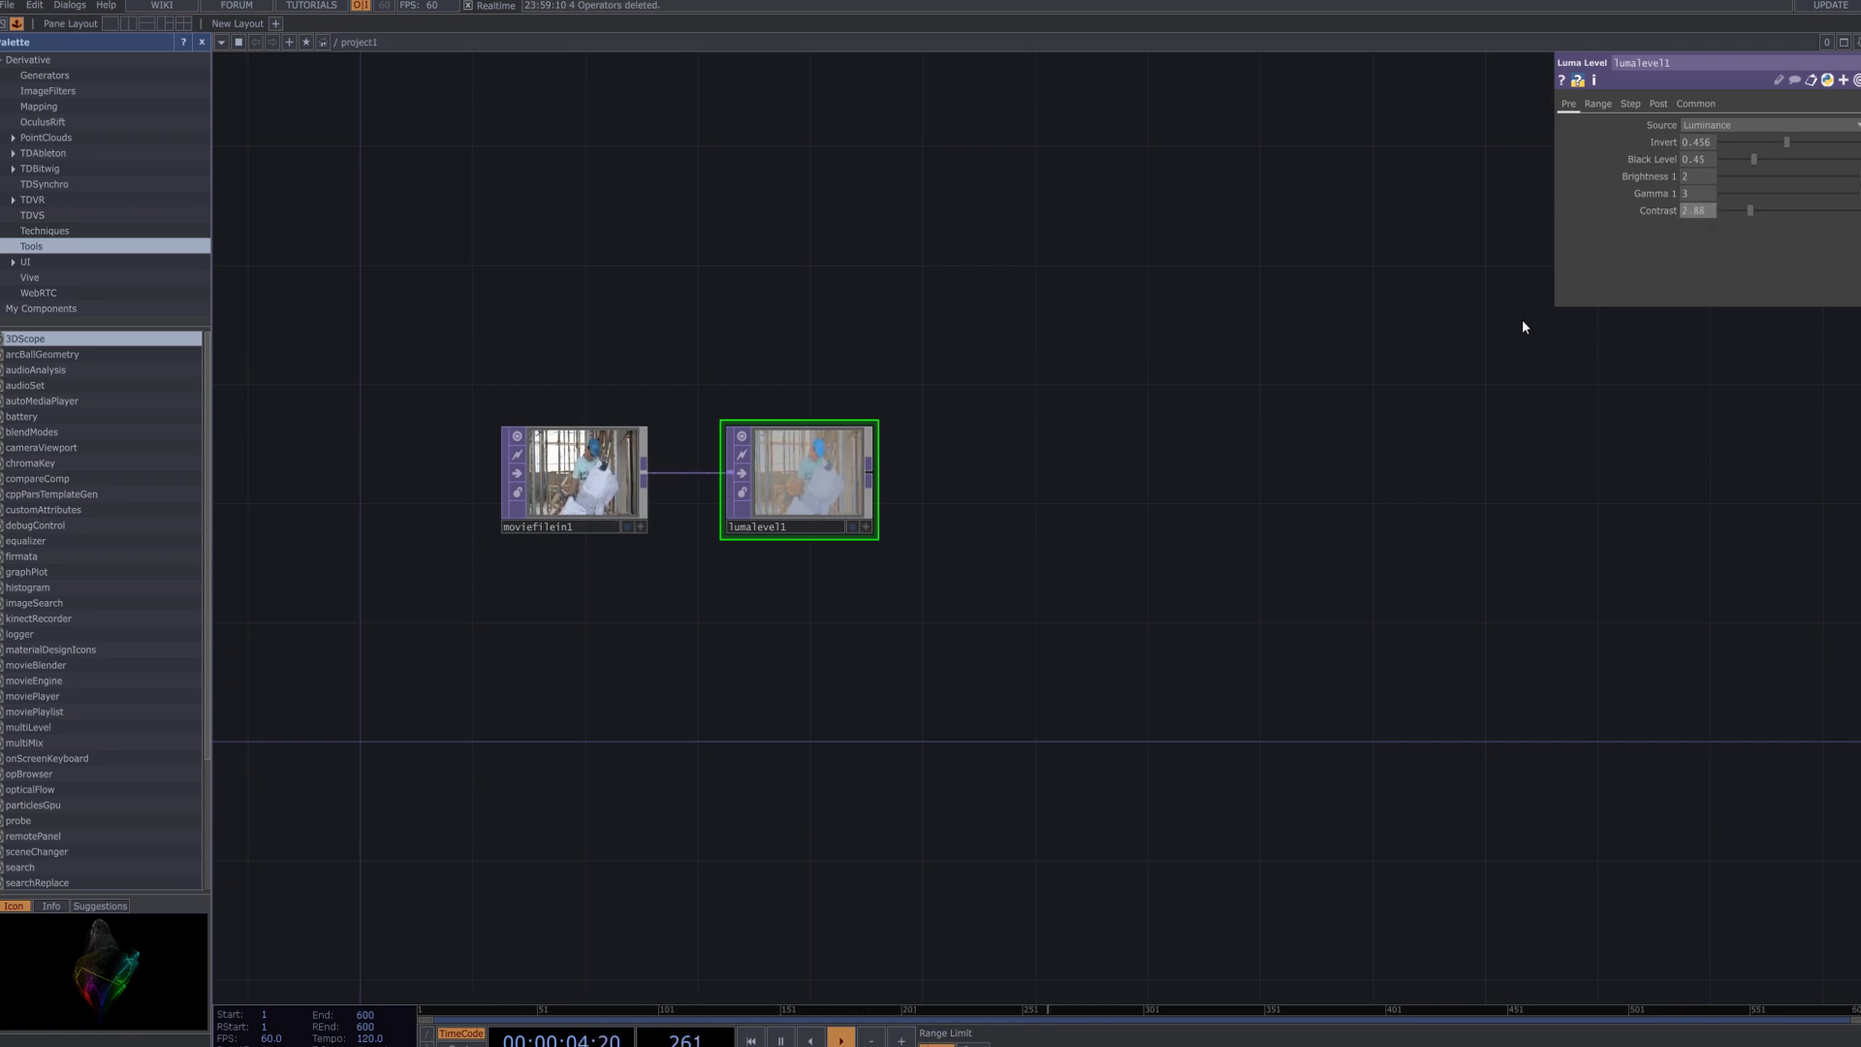
{"action": "key", "text": "Return"}
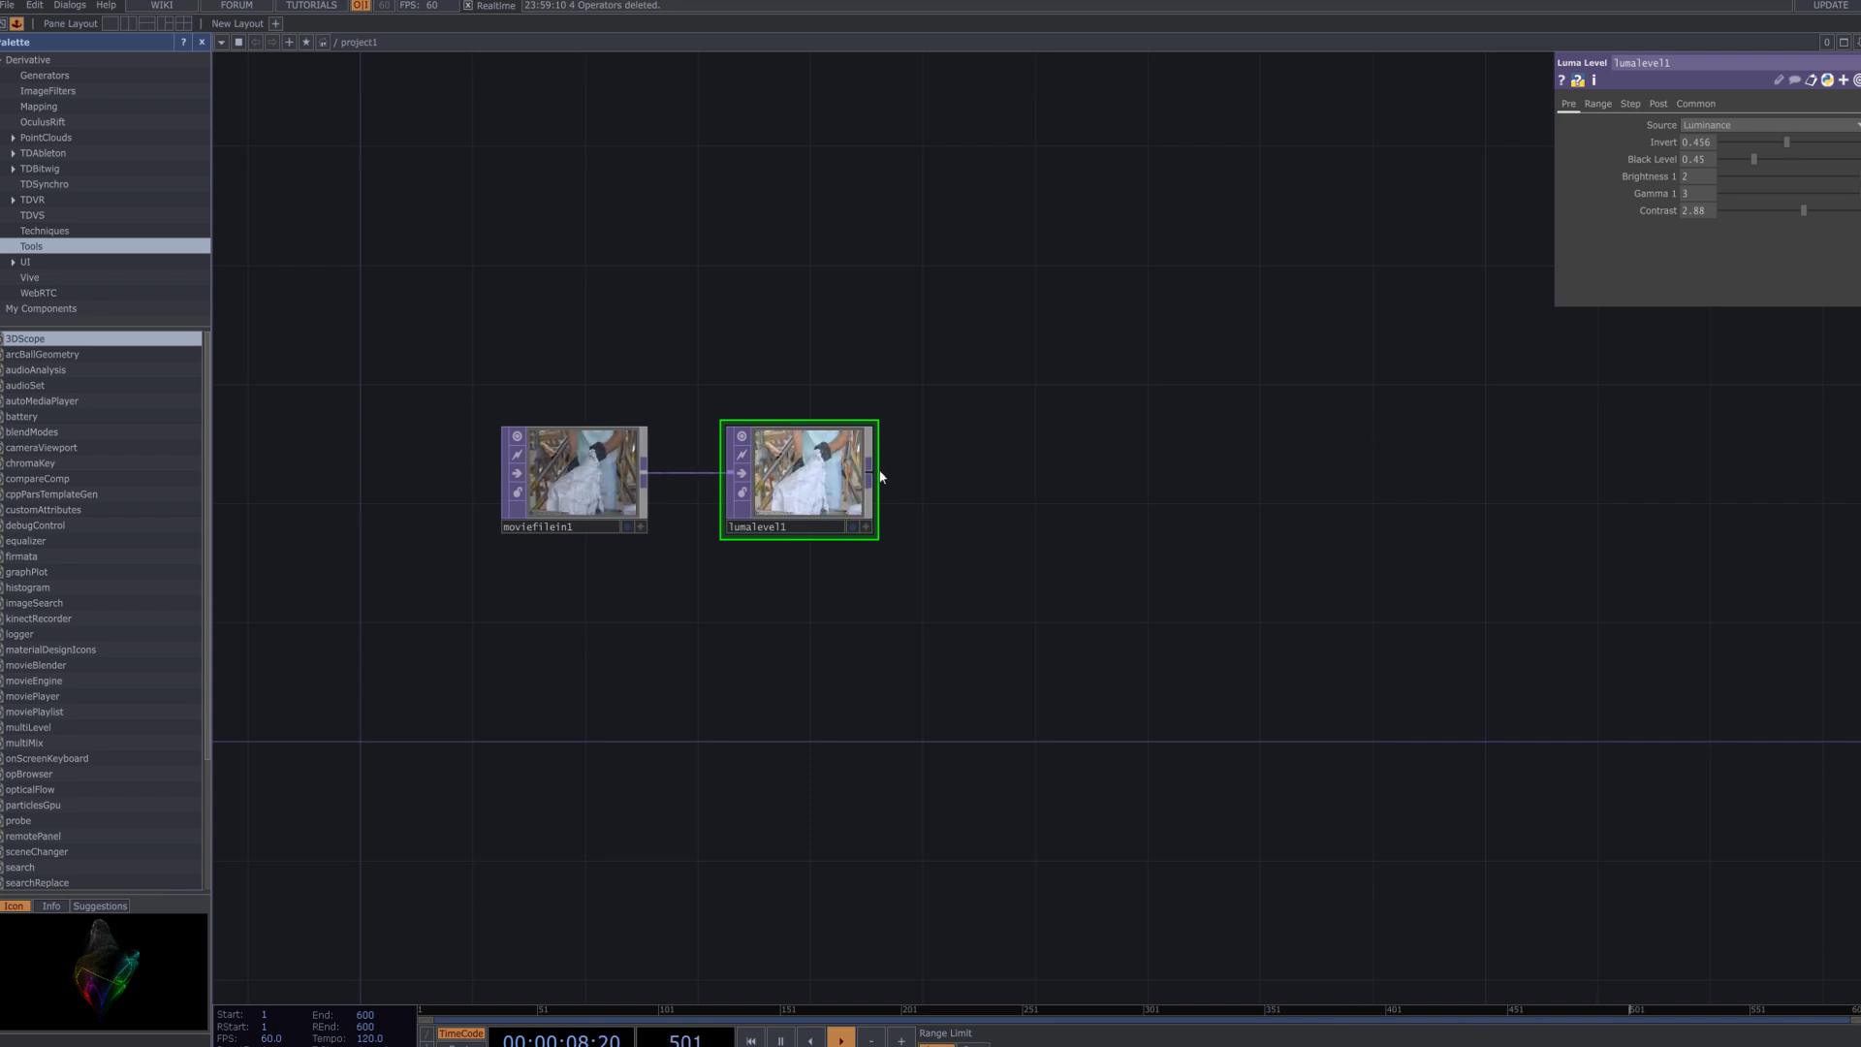
Add a Threshold TOP connected to the output of lumalevel1.
{"action": "right_click", "coordinate": [870, 472]}
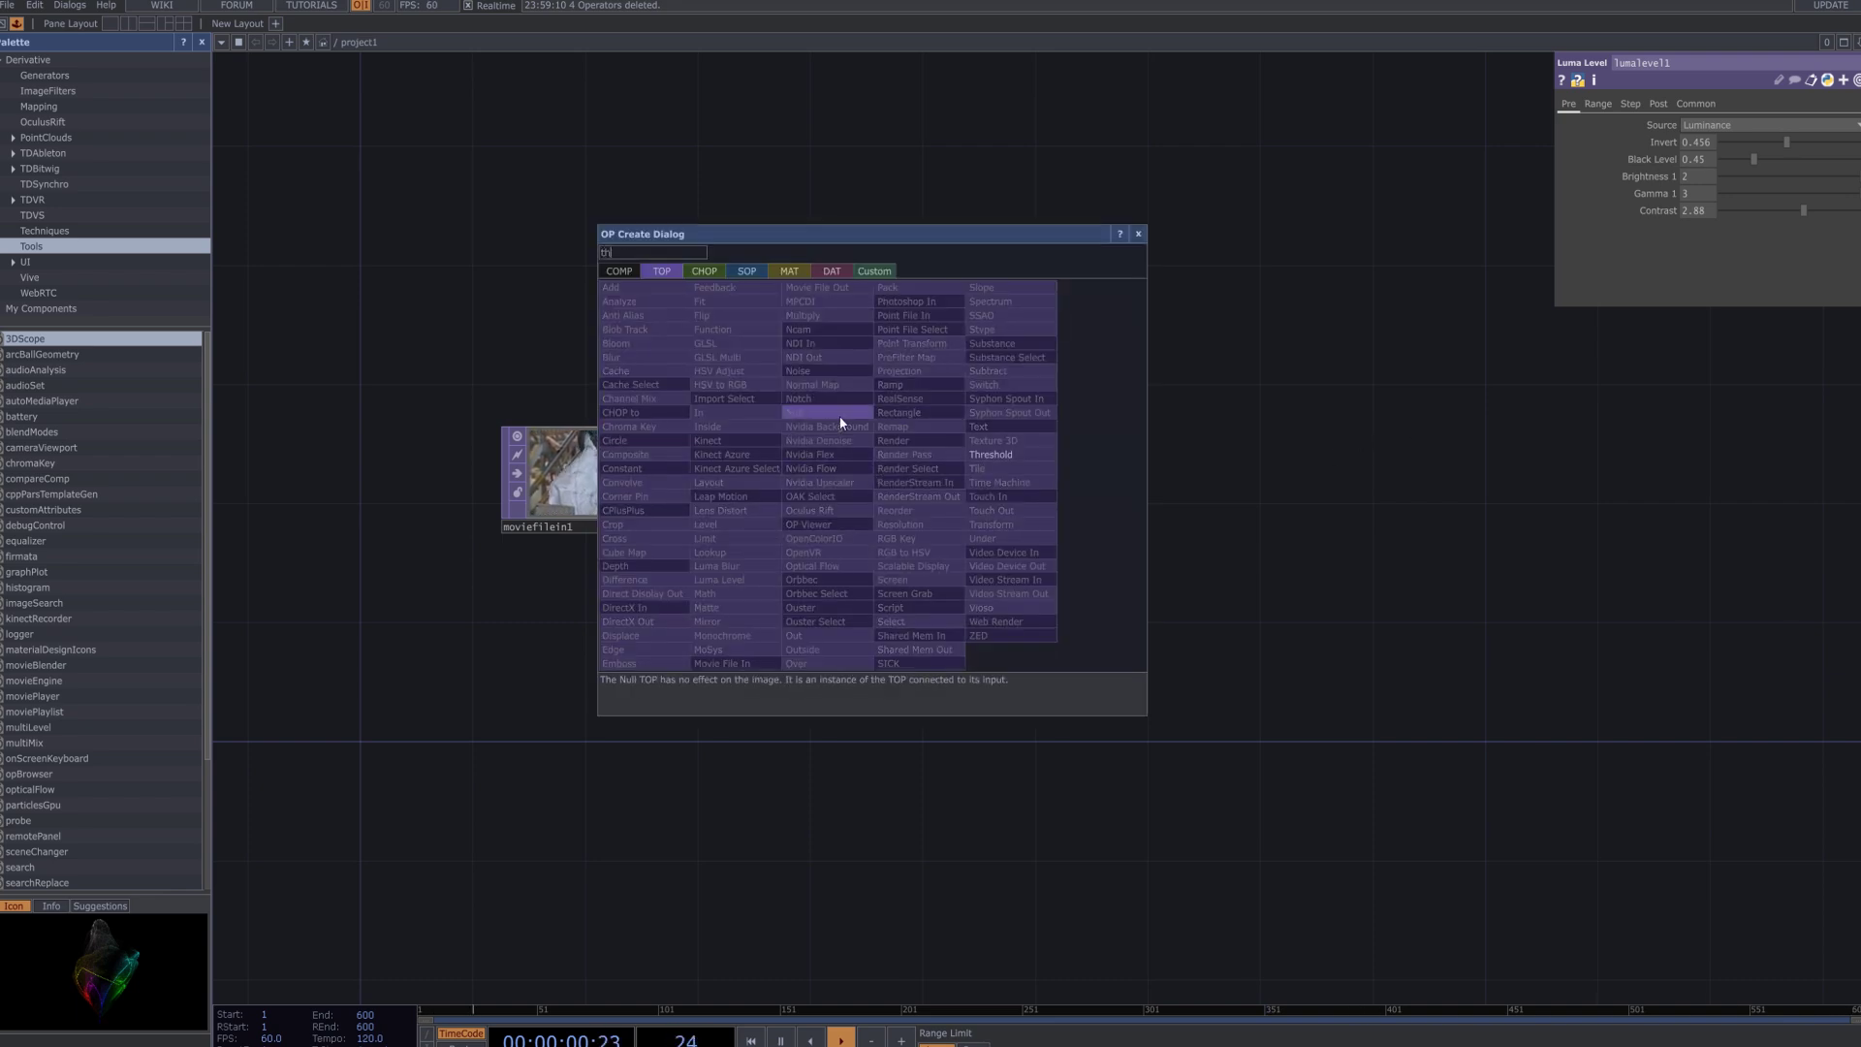
{"action": "left_click", "coordinate": [991, 455]}
{"action": "left_click", "coordinate": [1063, 475]}
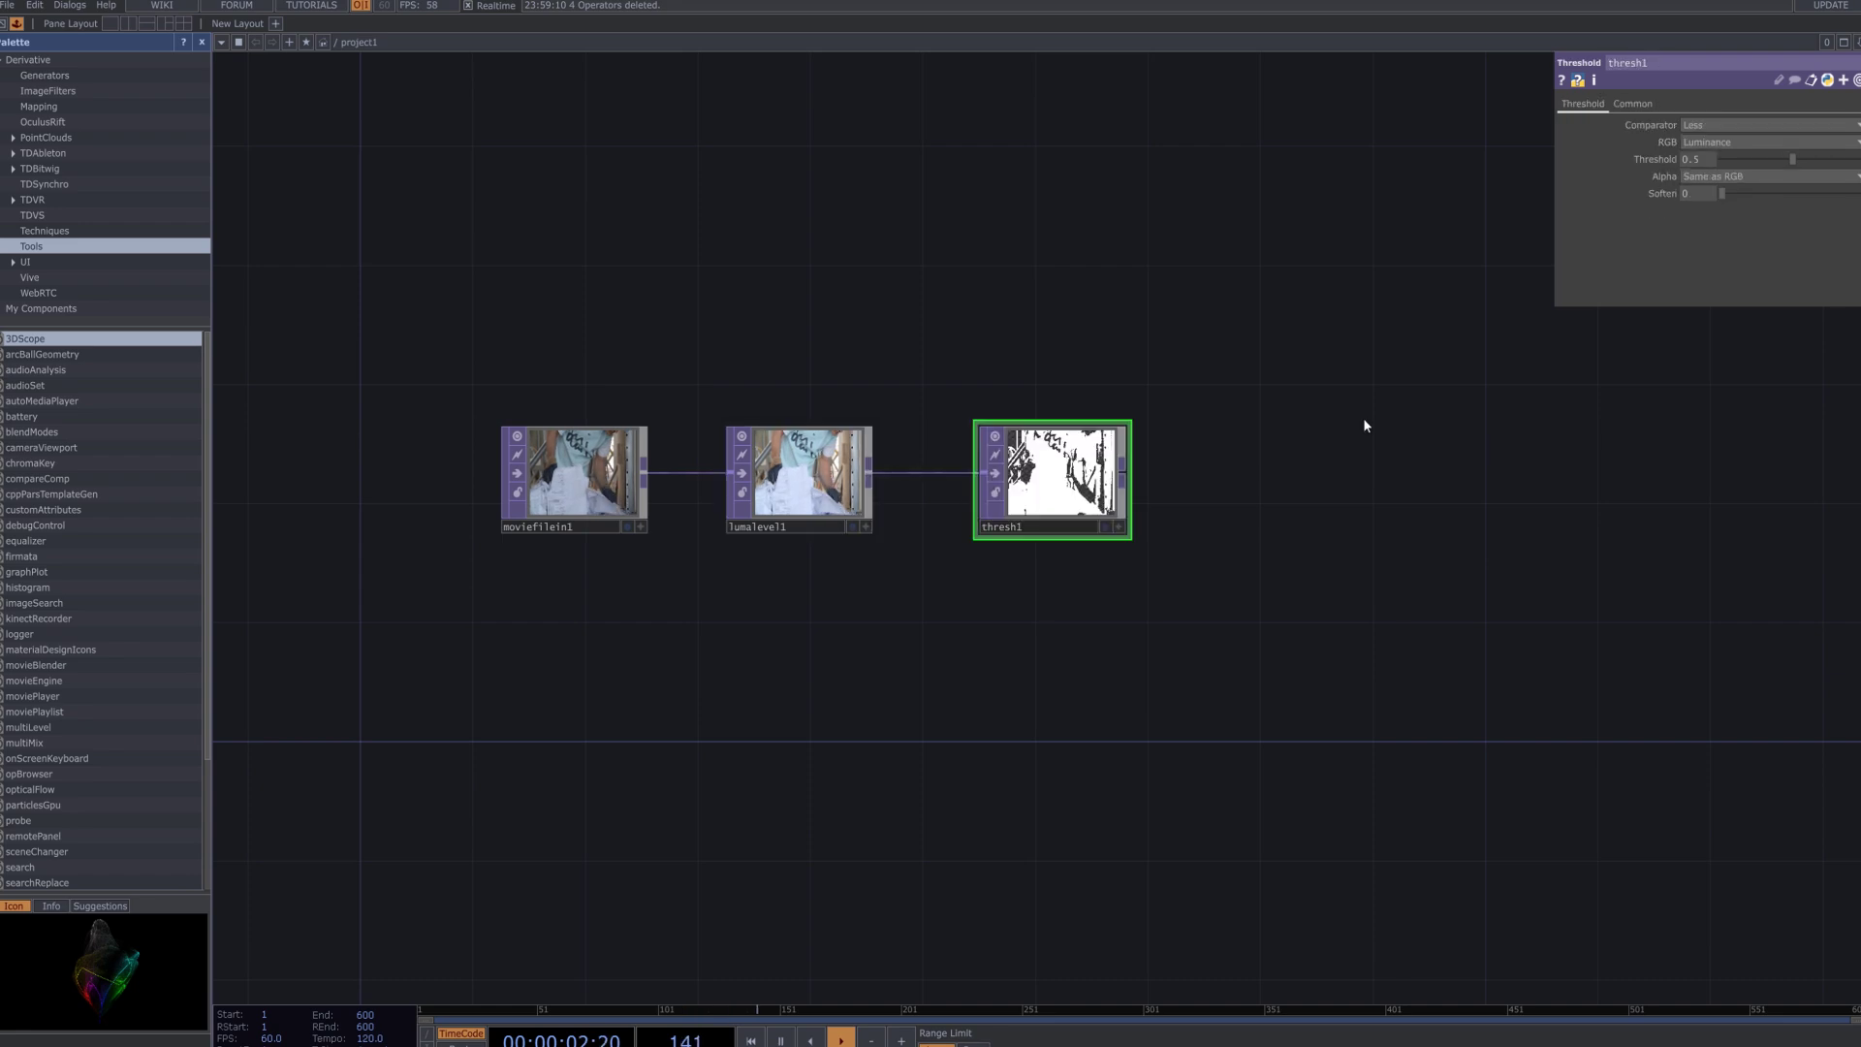
Set the Threshold operator's comparator to Equal, its RGB source to Red and Soften to 1.
{"action": "left_click", "coordinate": [1794, 128]}
{"action": "left_click", "coordinate": [1725, 205]}
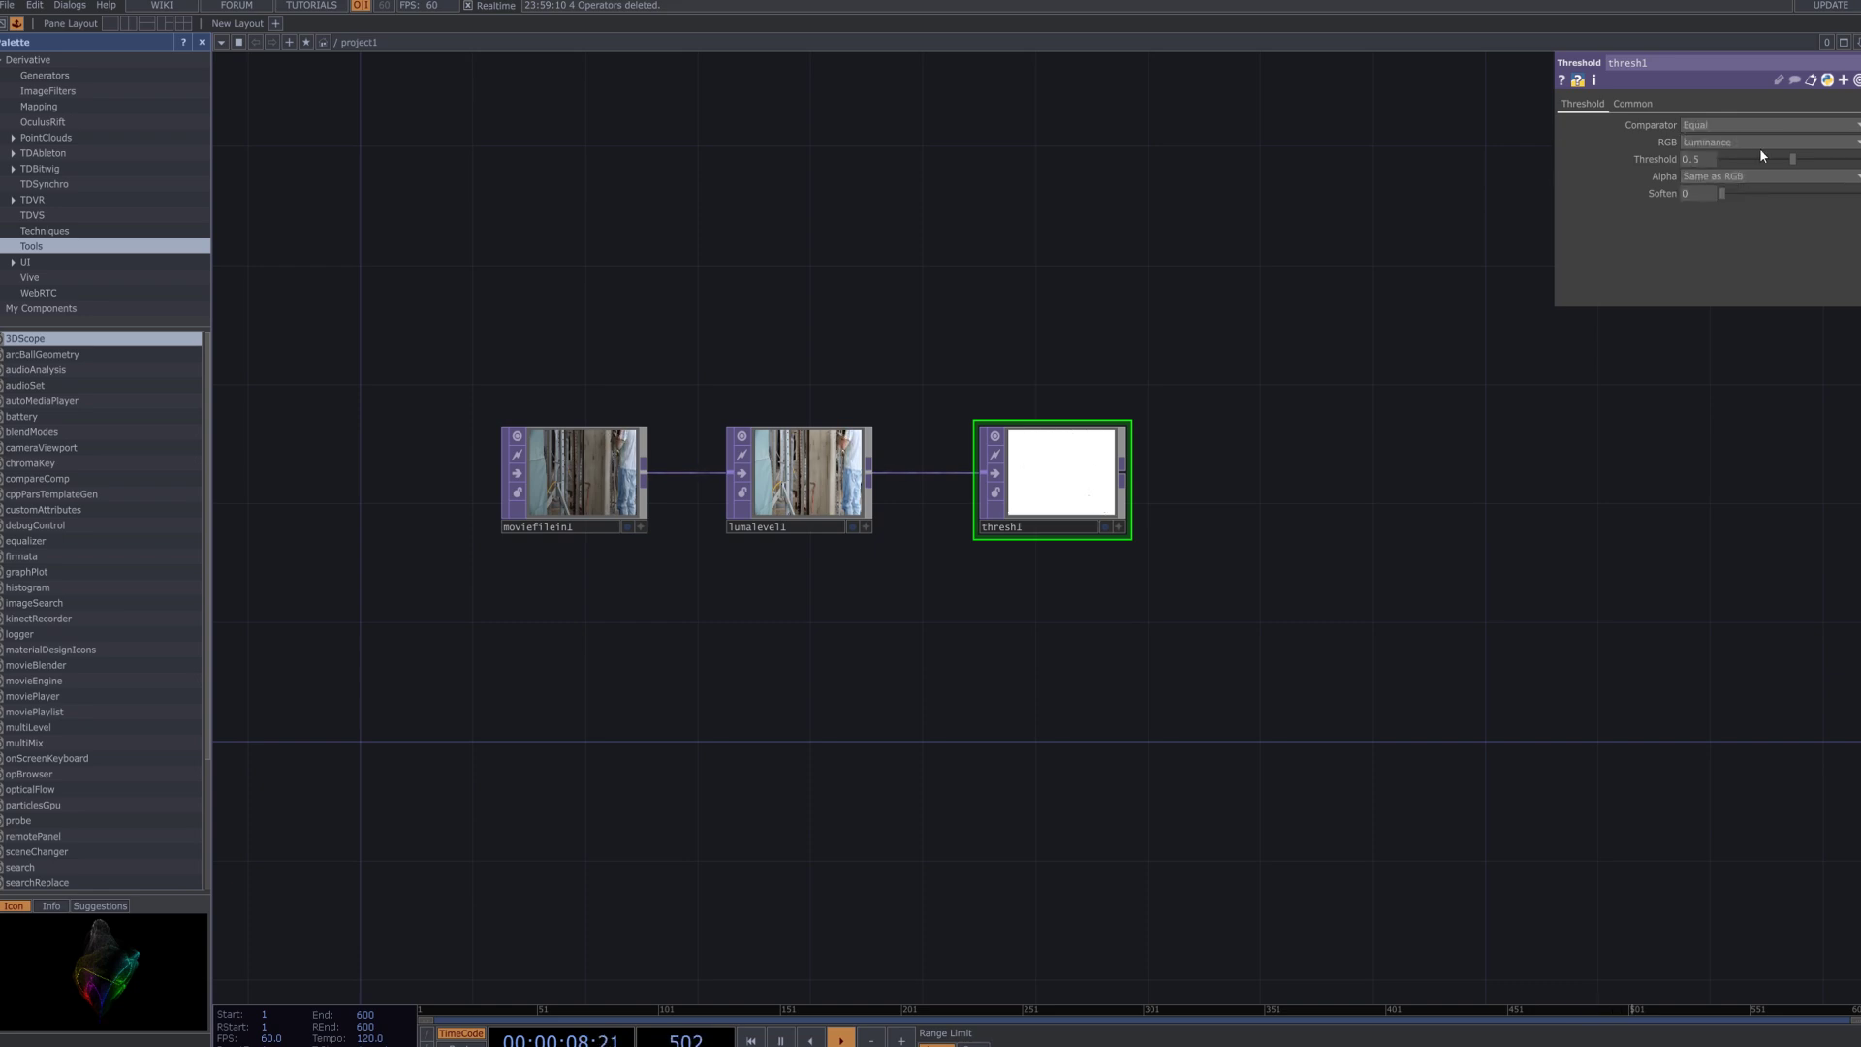
{"action": "left_click", "coordinate": [1760, 145]}
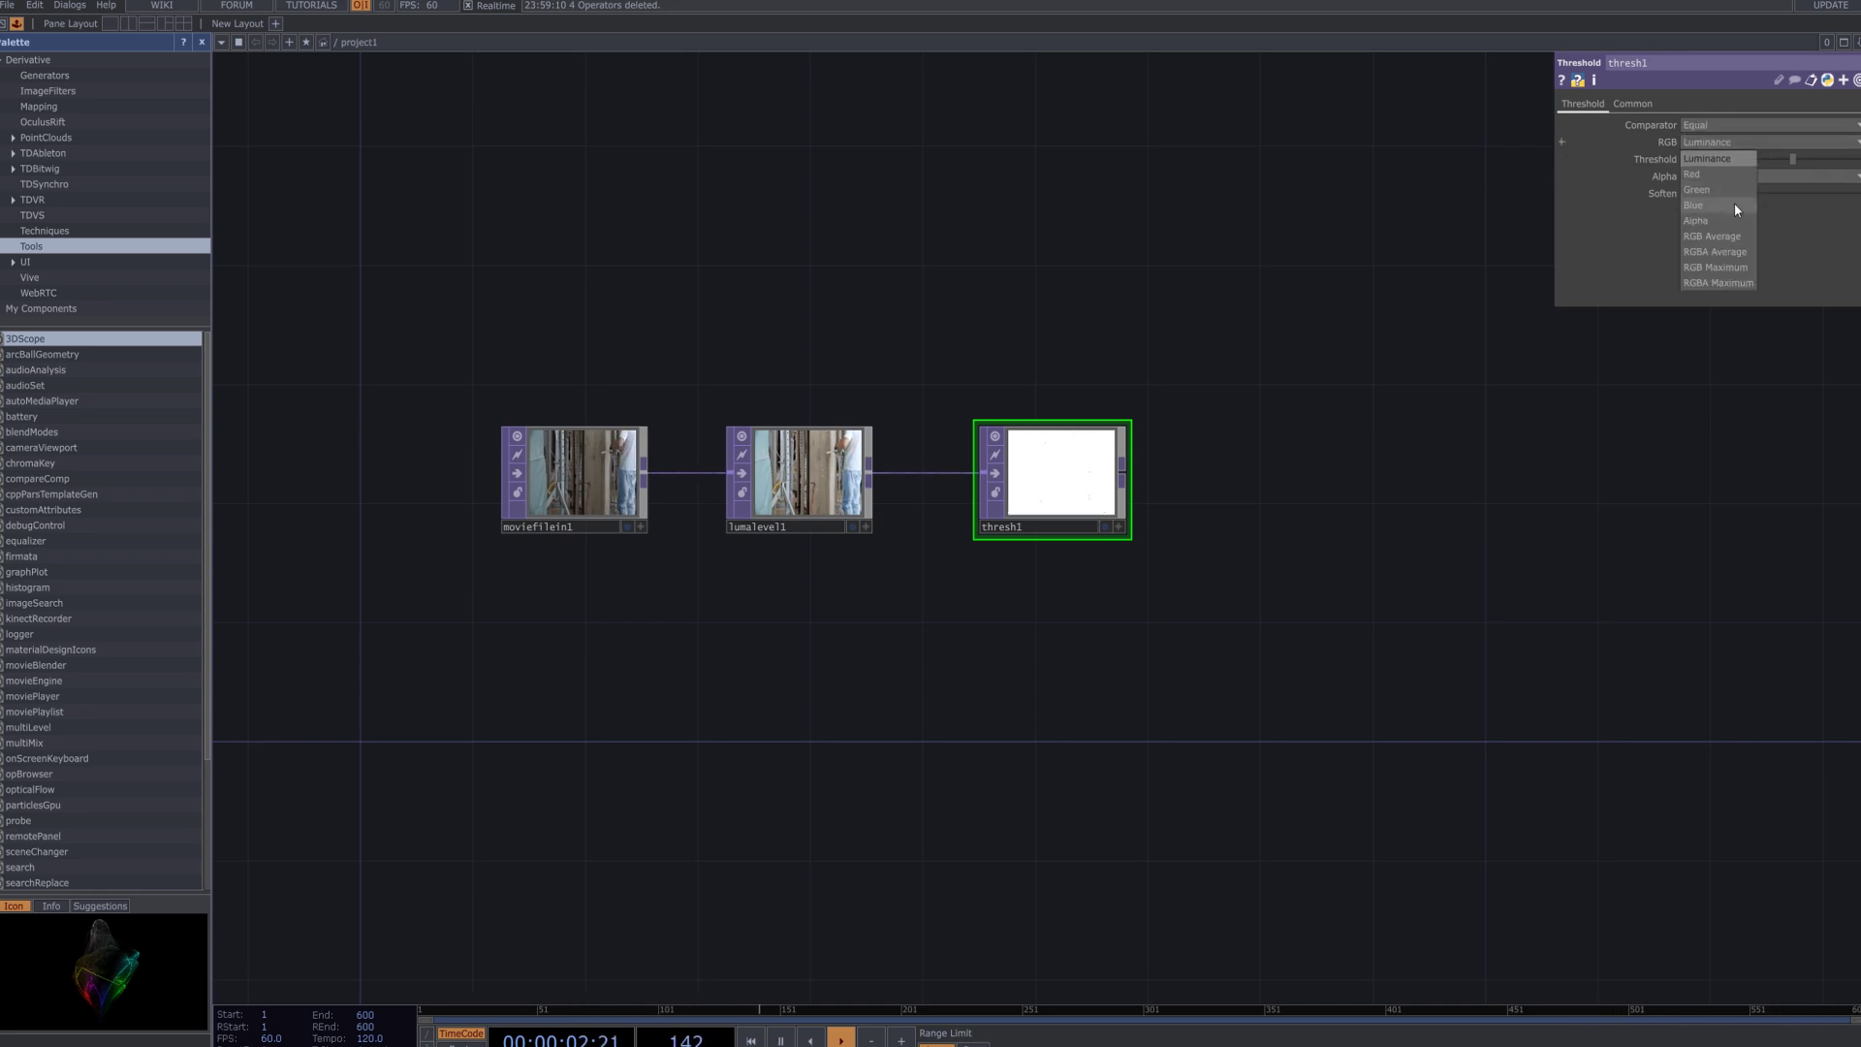
{"action": "left_click", "coordinate": [1737, 172]}
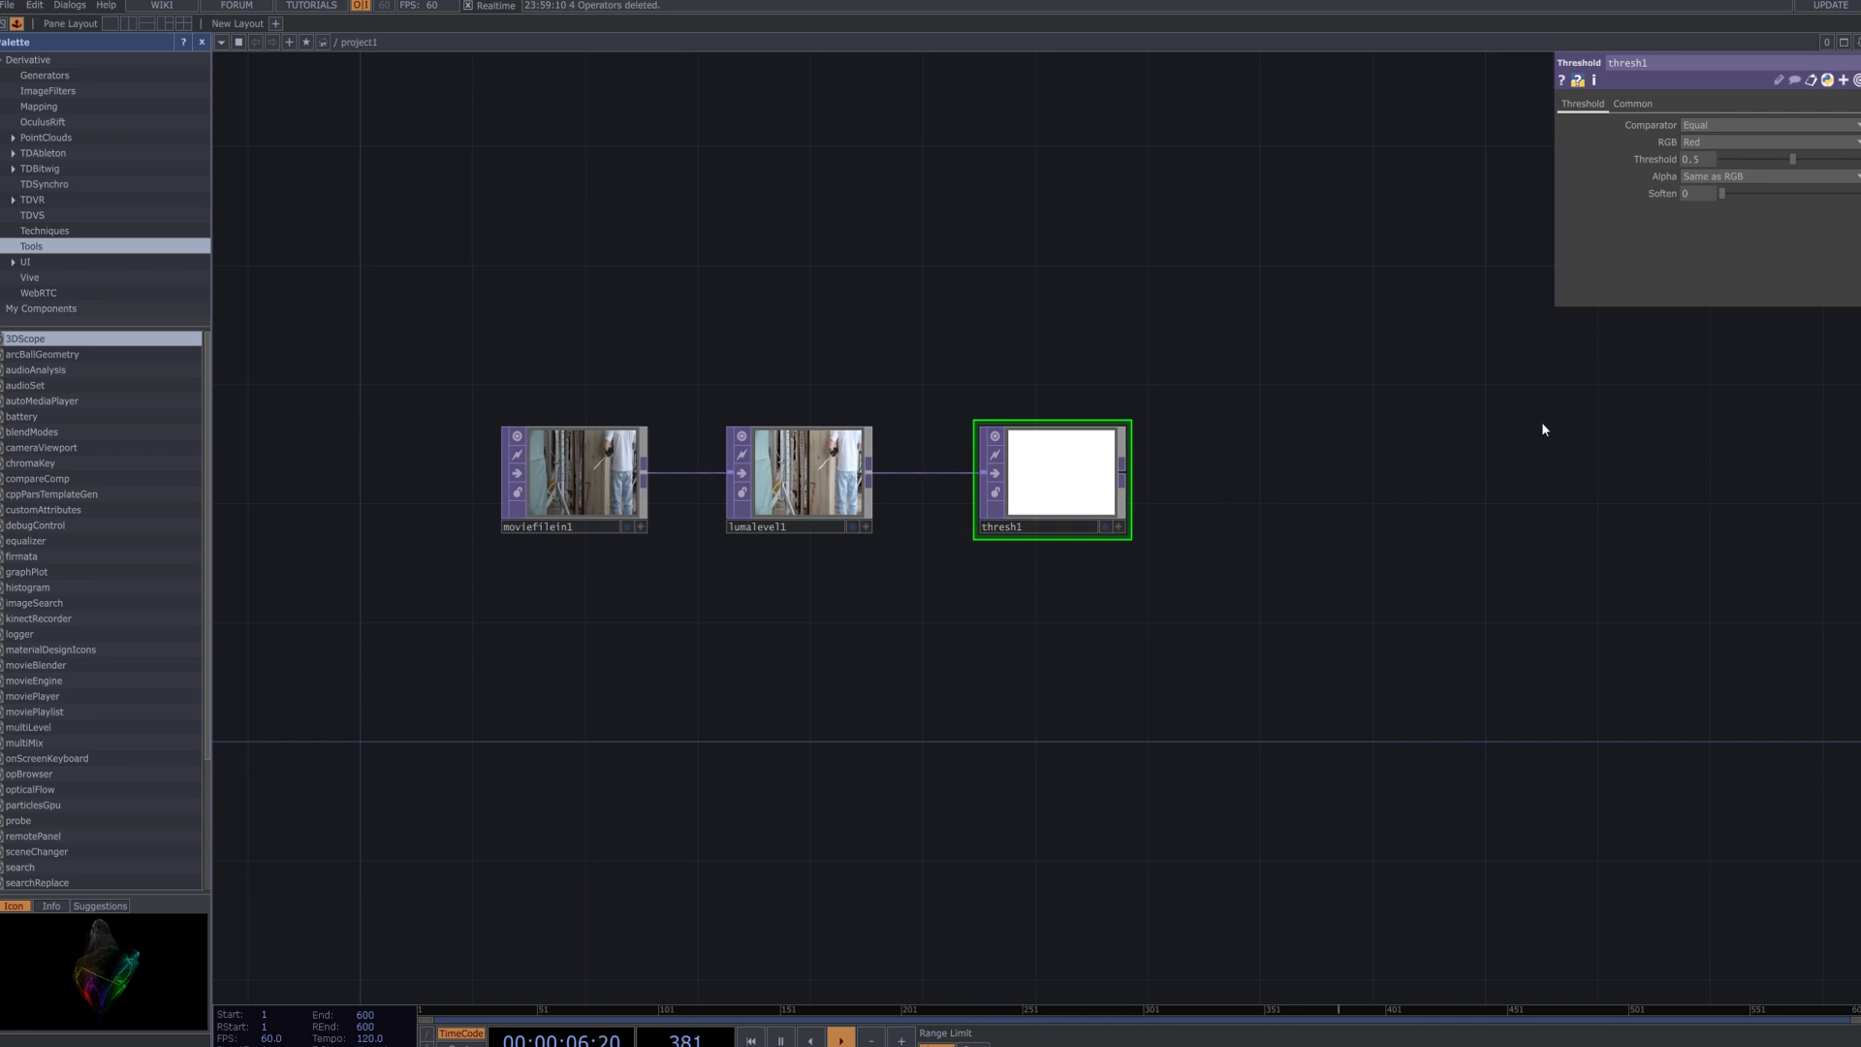
{"action": "left_click_drag", "start_coordinate": [1714, 196], "coordinate": [1617, 208]}
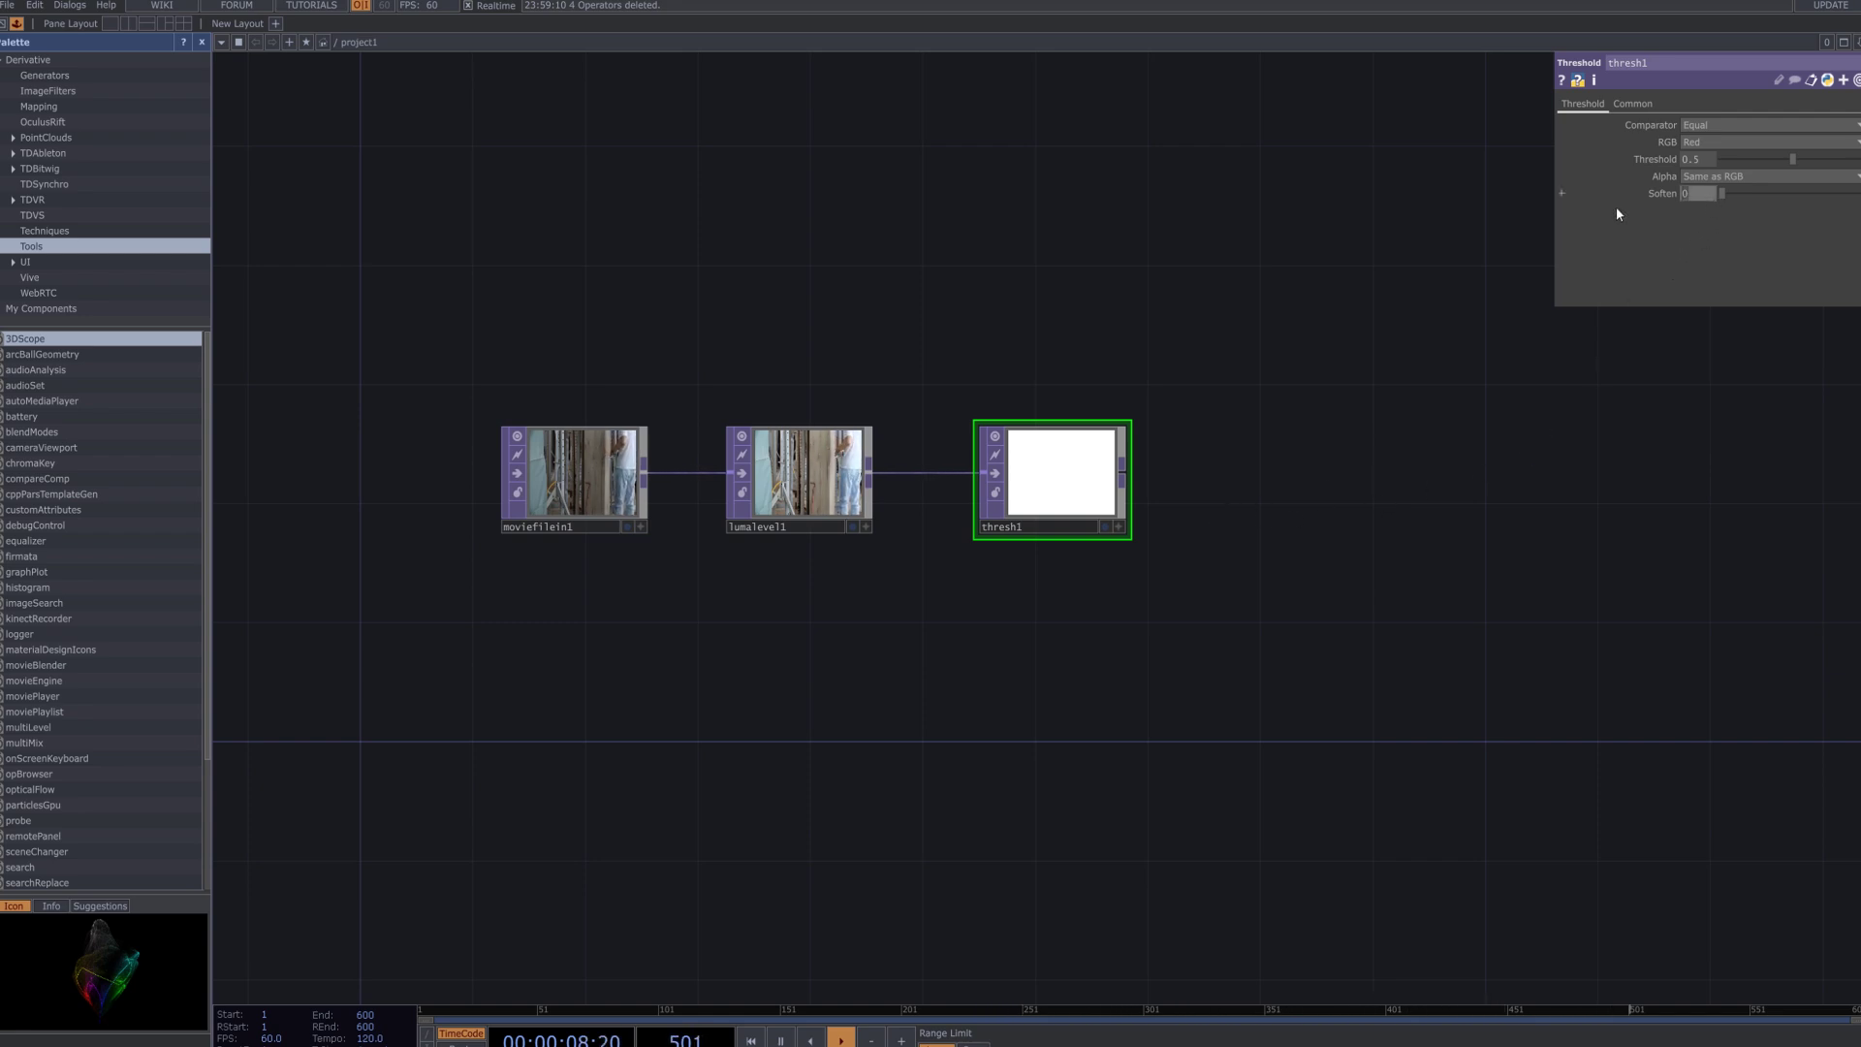
{"action": "type", "text": "1"}
{"action": "key", "text": "Return"}
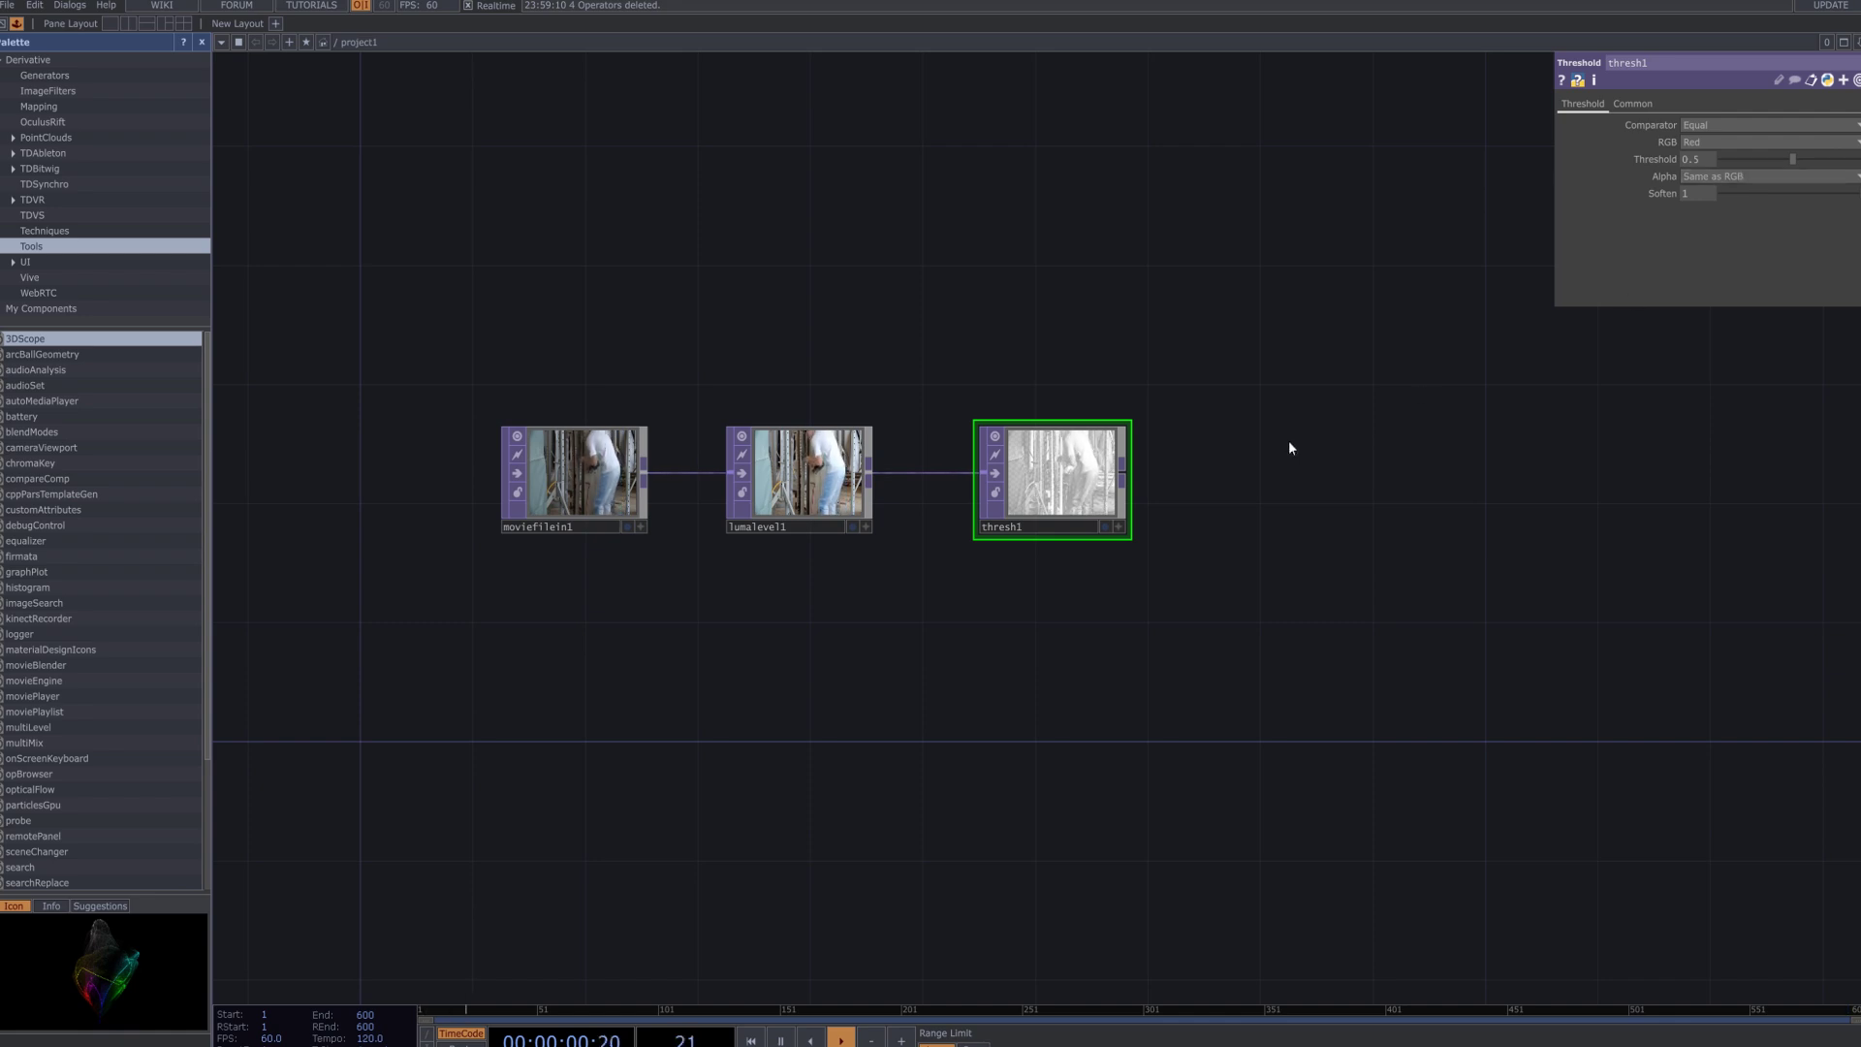
Add a Level TOP connected to the output of thresh1.
{"action": "right_click", "coordinate": [1124, 475]}
{"action": "type", "text": "le"}
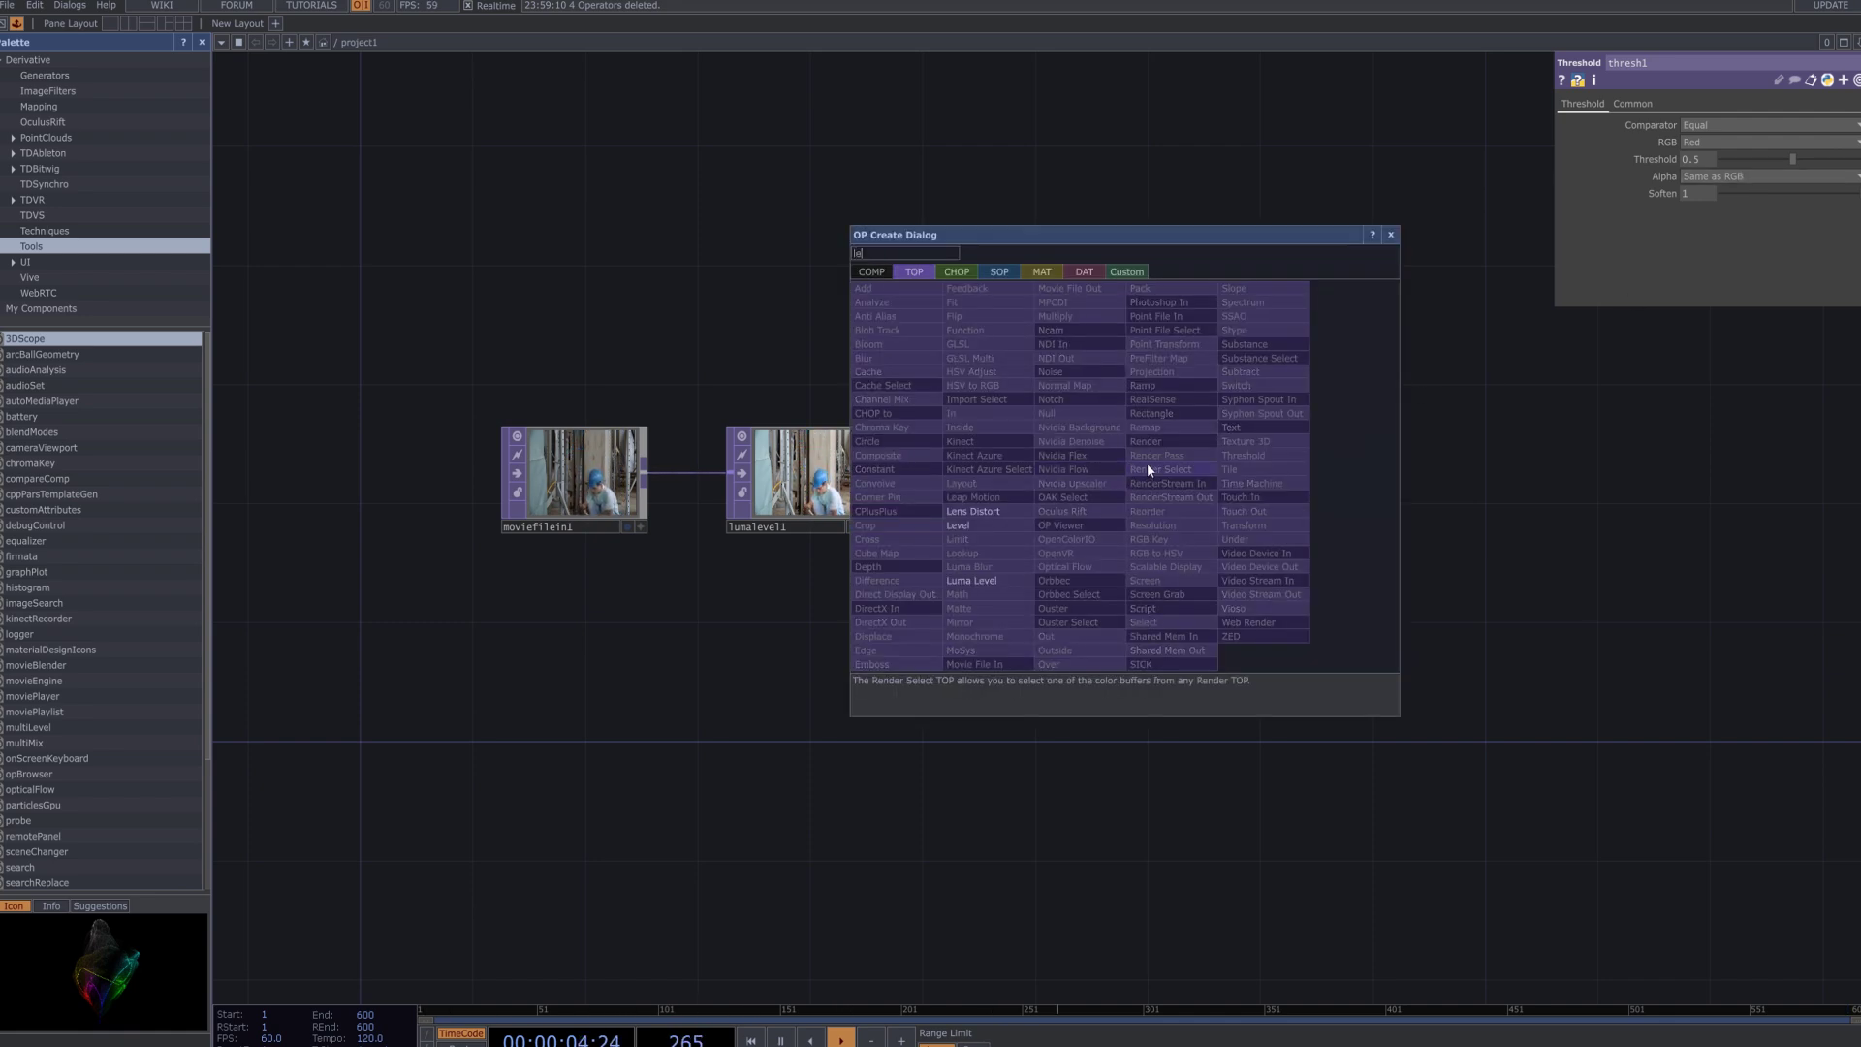
{"action": "left_click", "coordinate": [996, 525]}
{"action": "left_click", "coordinate": [1309, 485]}
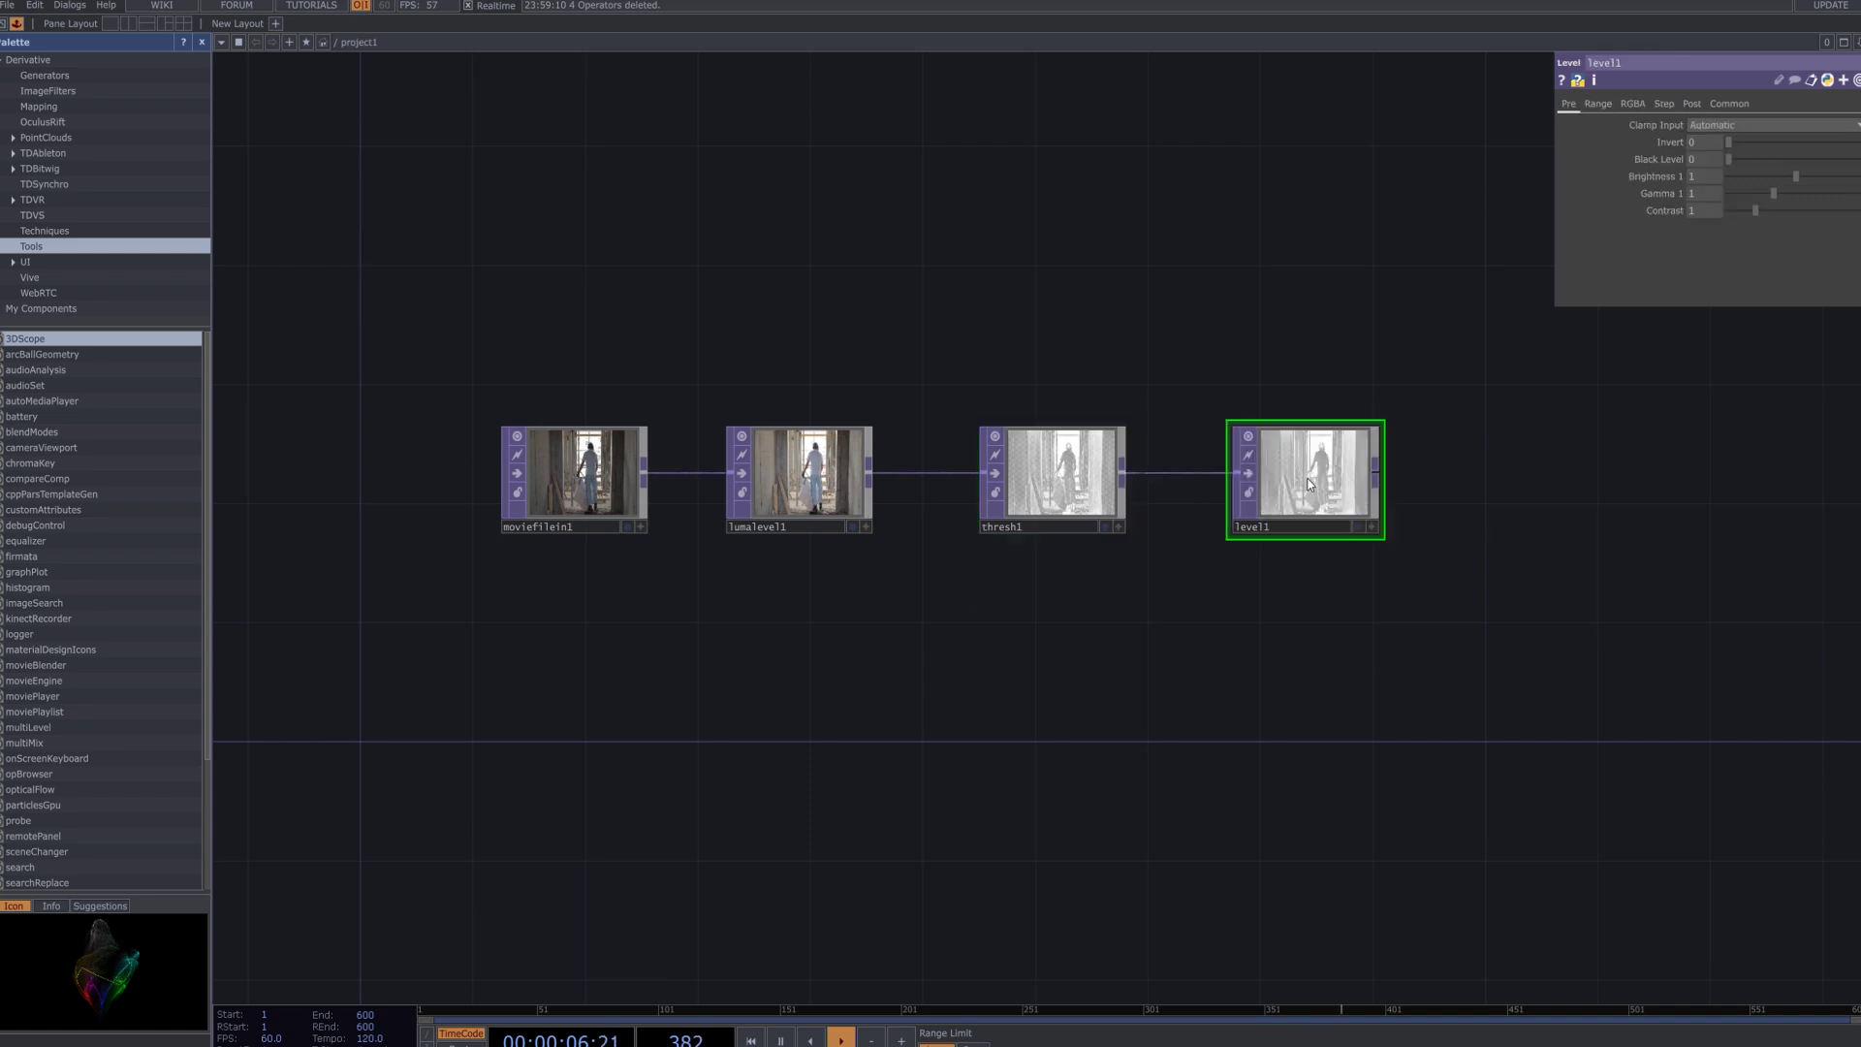
Set the Level operator's Invert to 1 and its Brightness to 0.98.
{"action": "left_click_drag", "start_coordinate": [1516, 471], "coordinate": [1322, 454]}
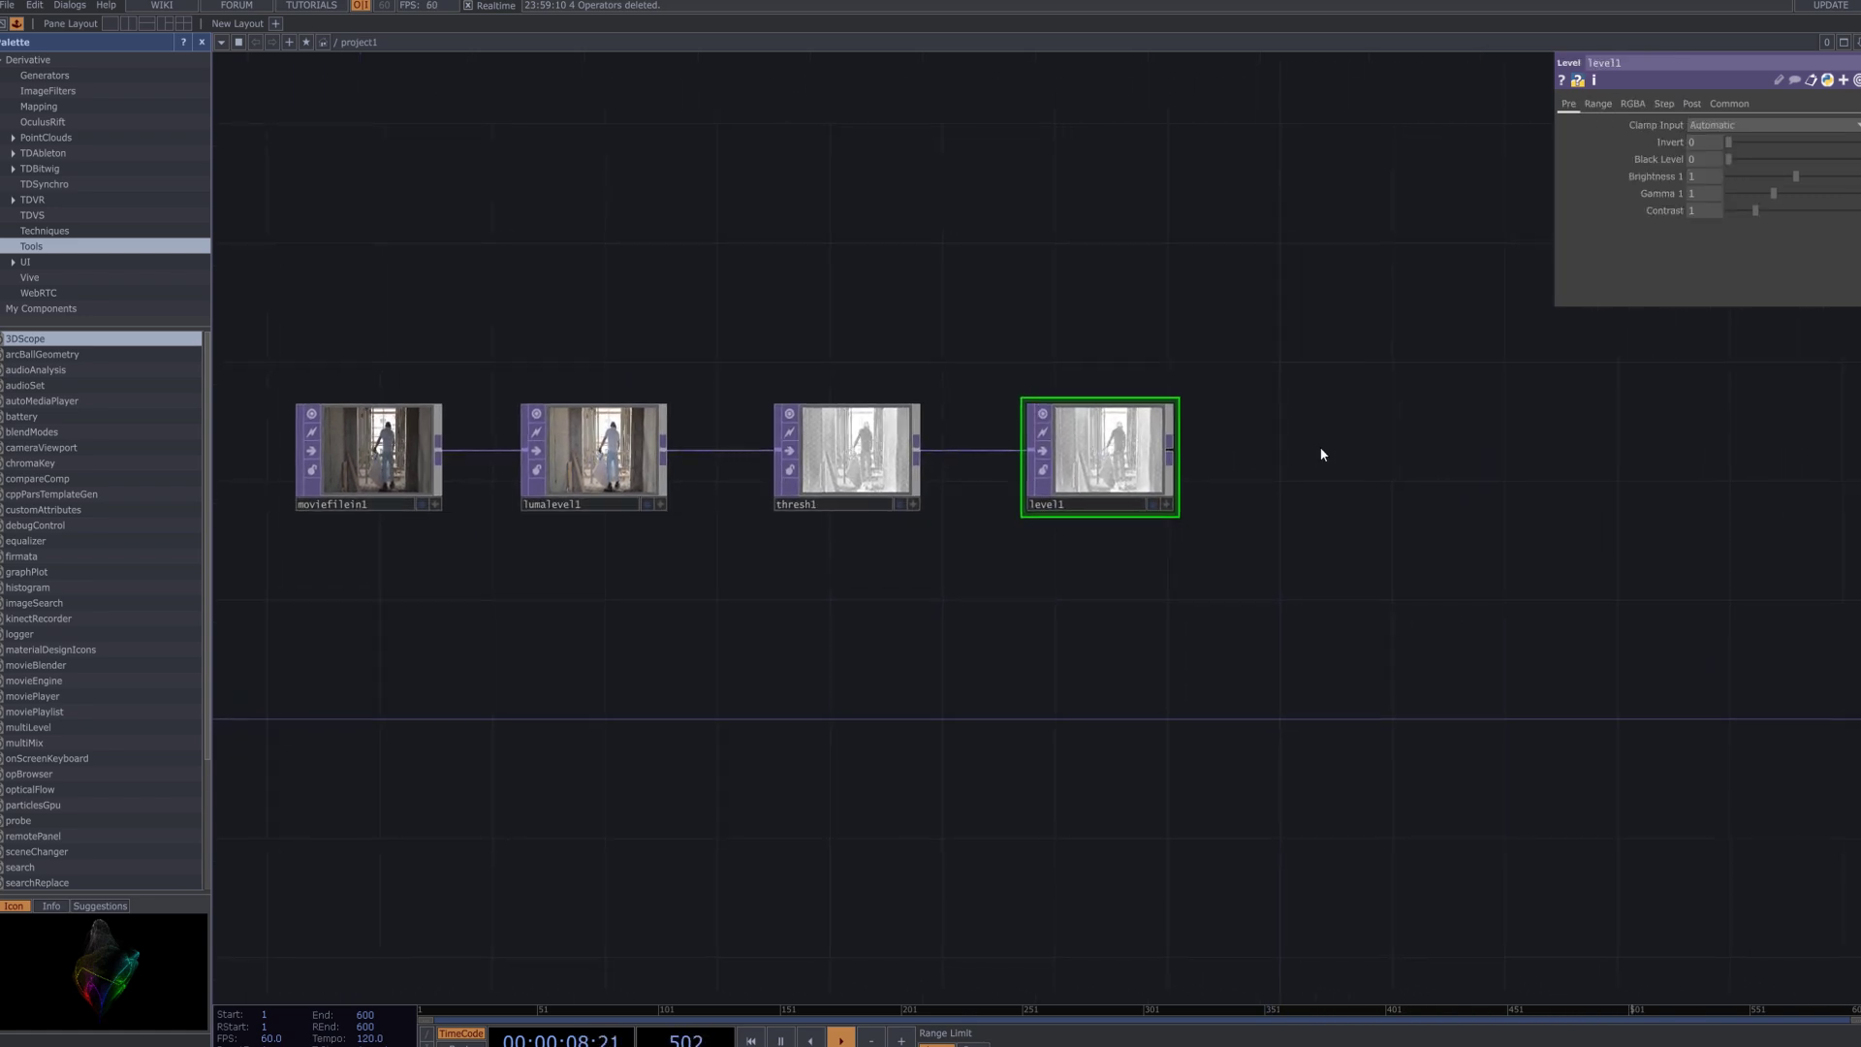
{"action": "left_click", "coordinate": [1705, 142]}
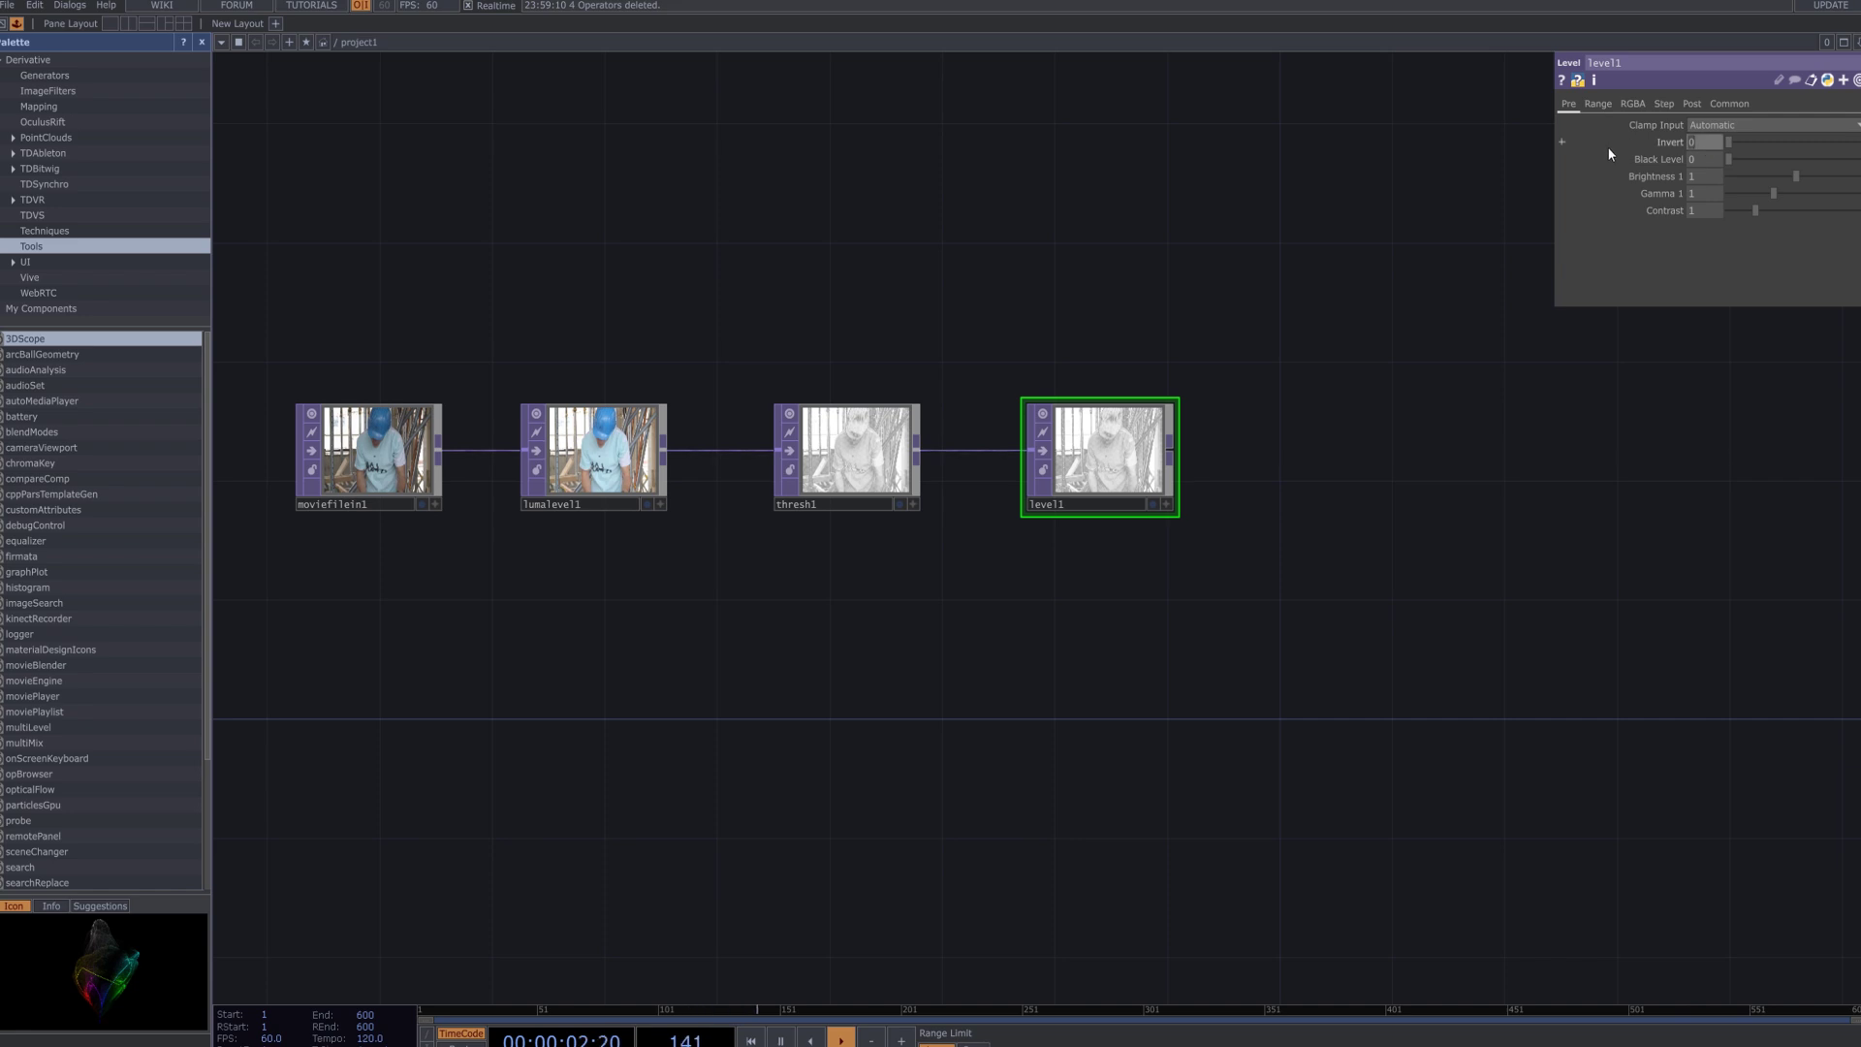
{"action": "type", "text": "1"}
{"action": "key", "text": "Return"}
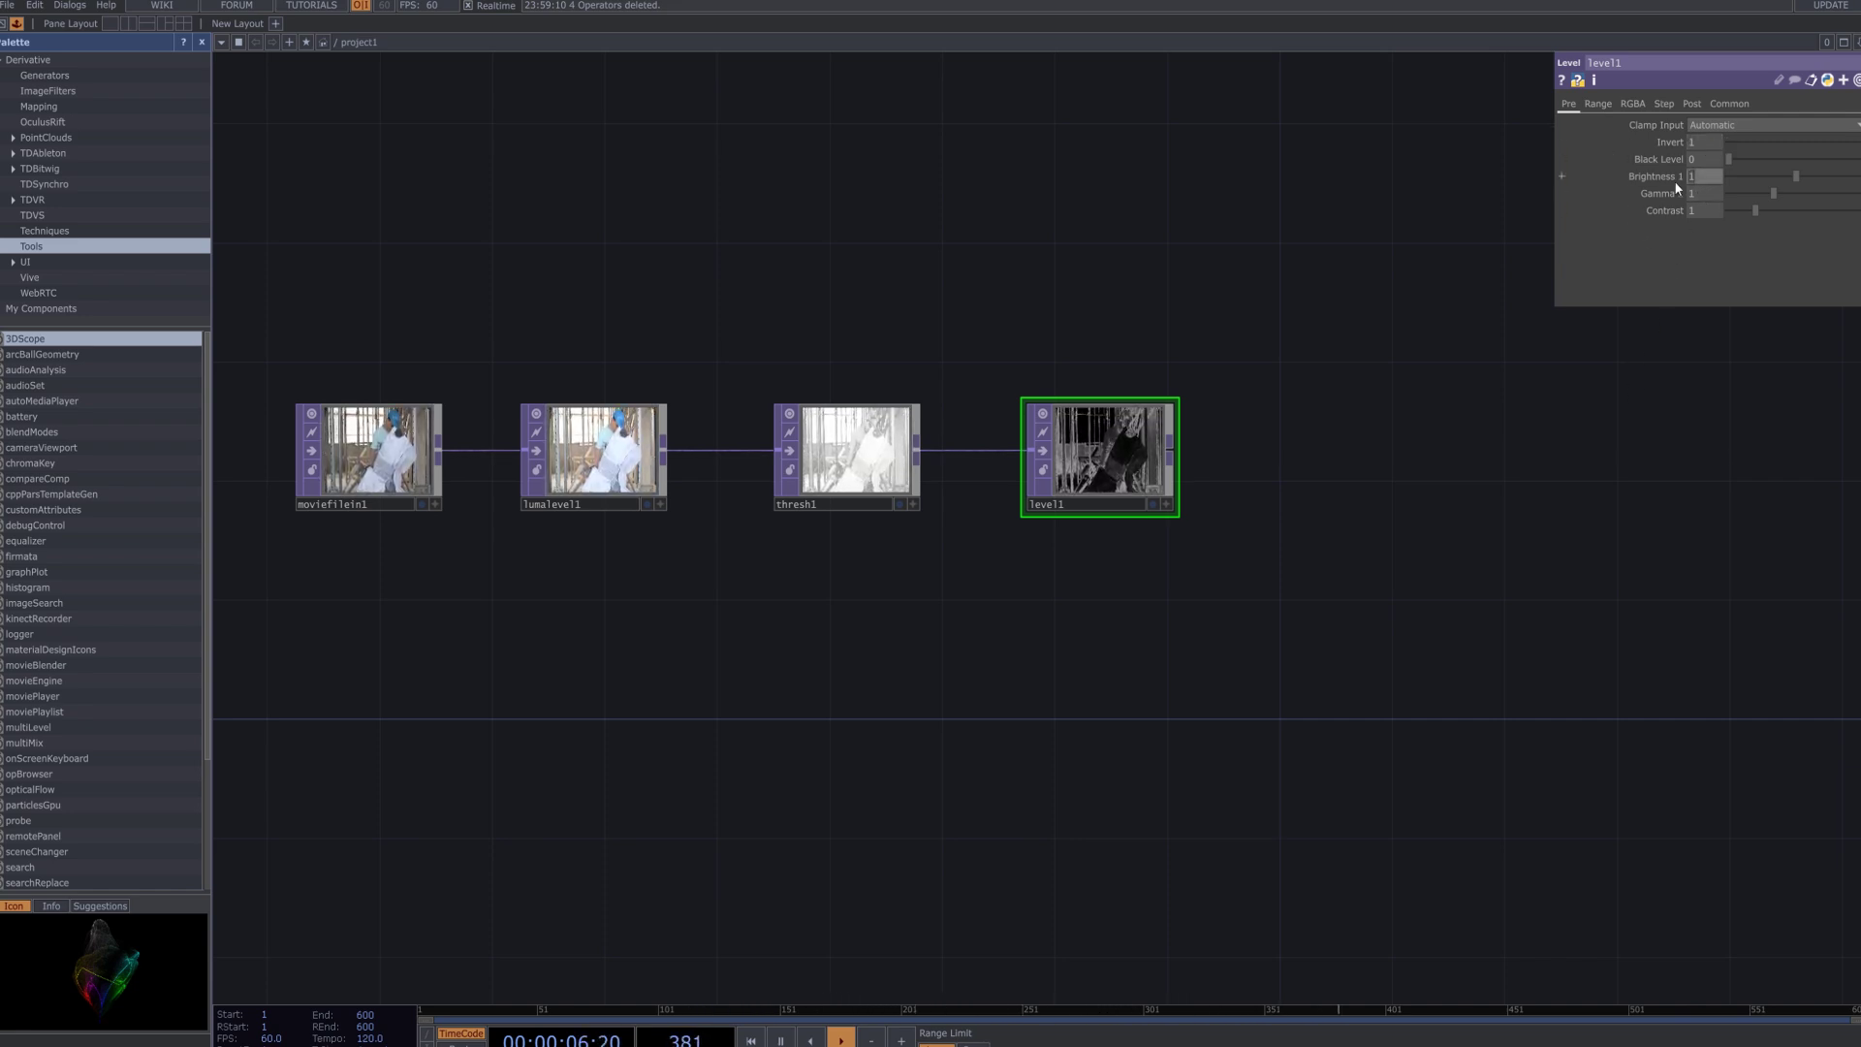
{"action": "type", "text": "0.98"}
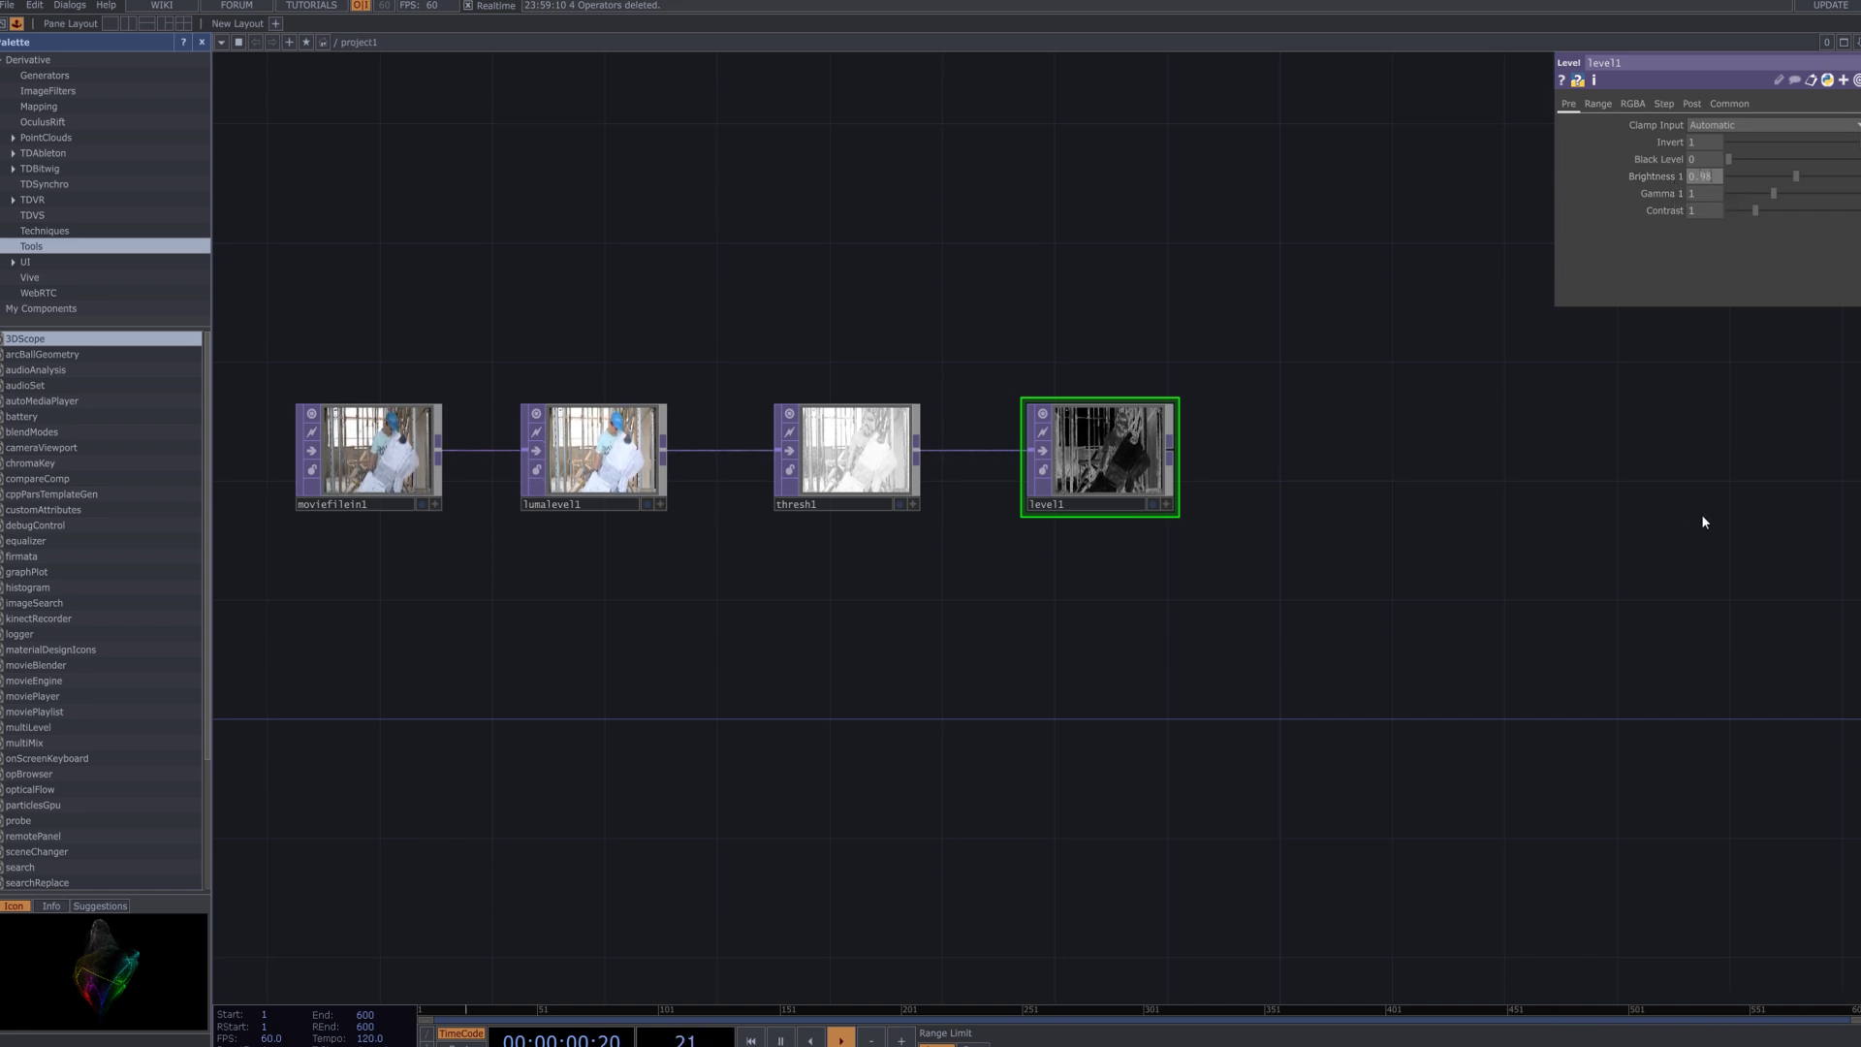
{"action": "key", "text": "Return"}
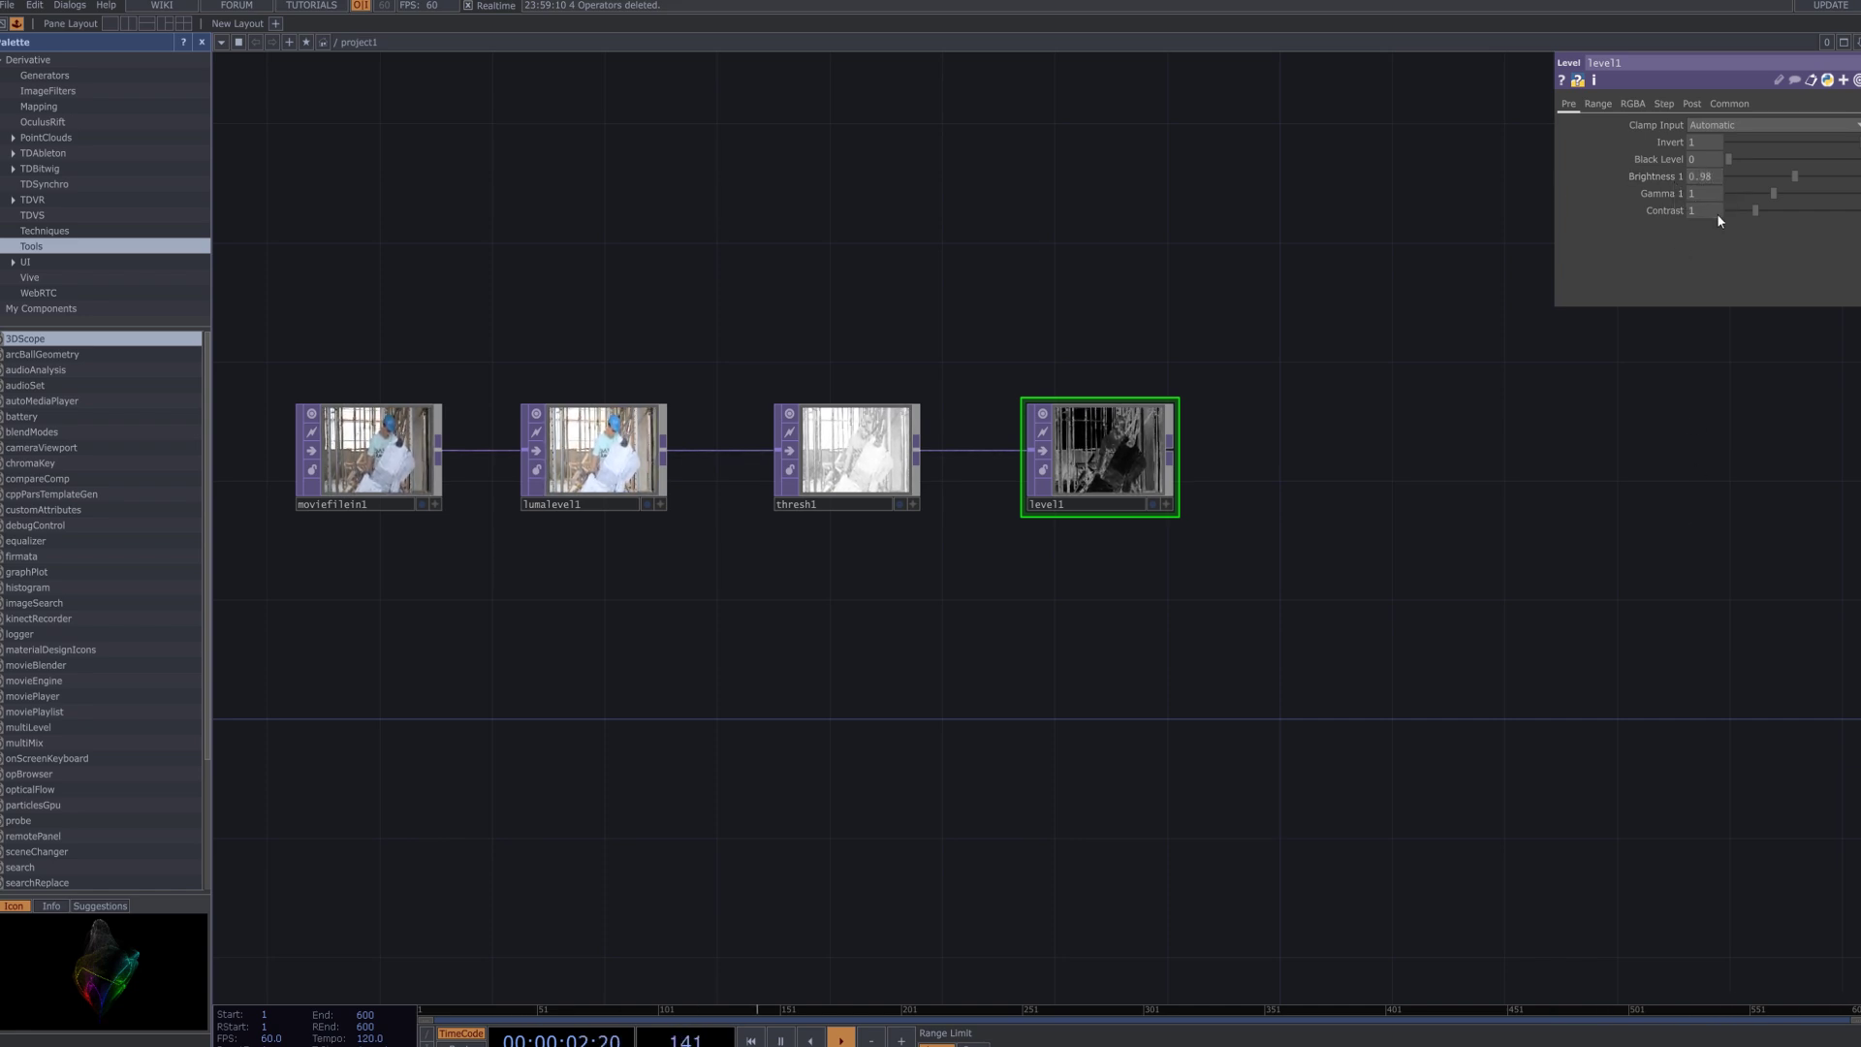
Set the Level operator's Gamma to 3 and its Contrast to 0.95.
{"action": "left_click", "coordinate": [1697, 197]}
{"action": "type", "text": "3"}
{"action": "key", "text": "Return"}
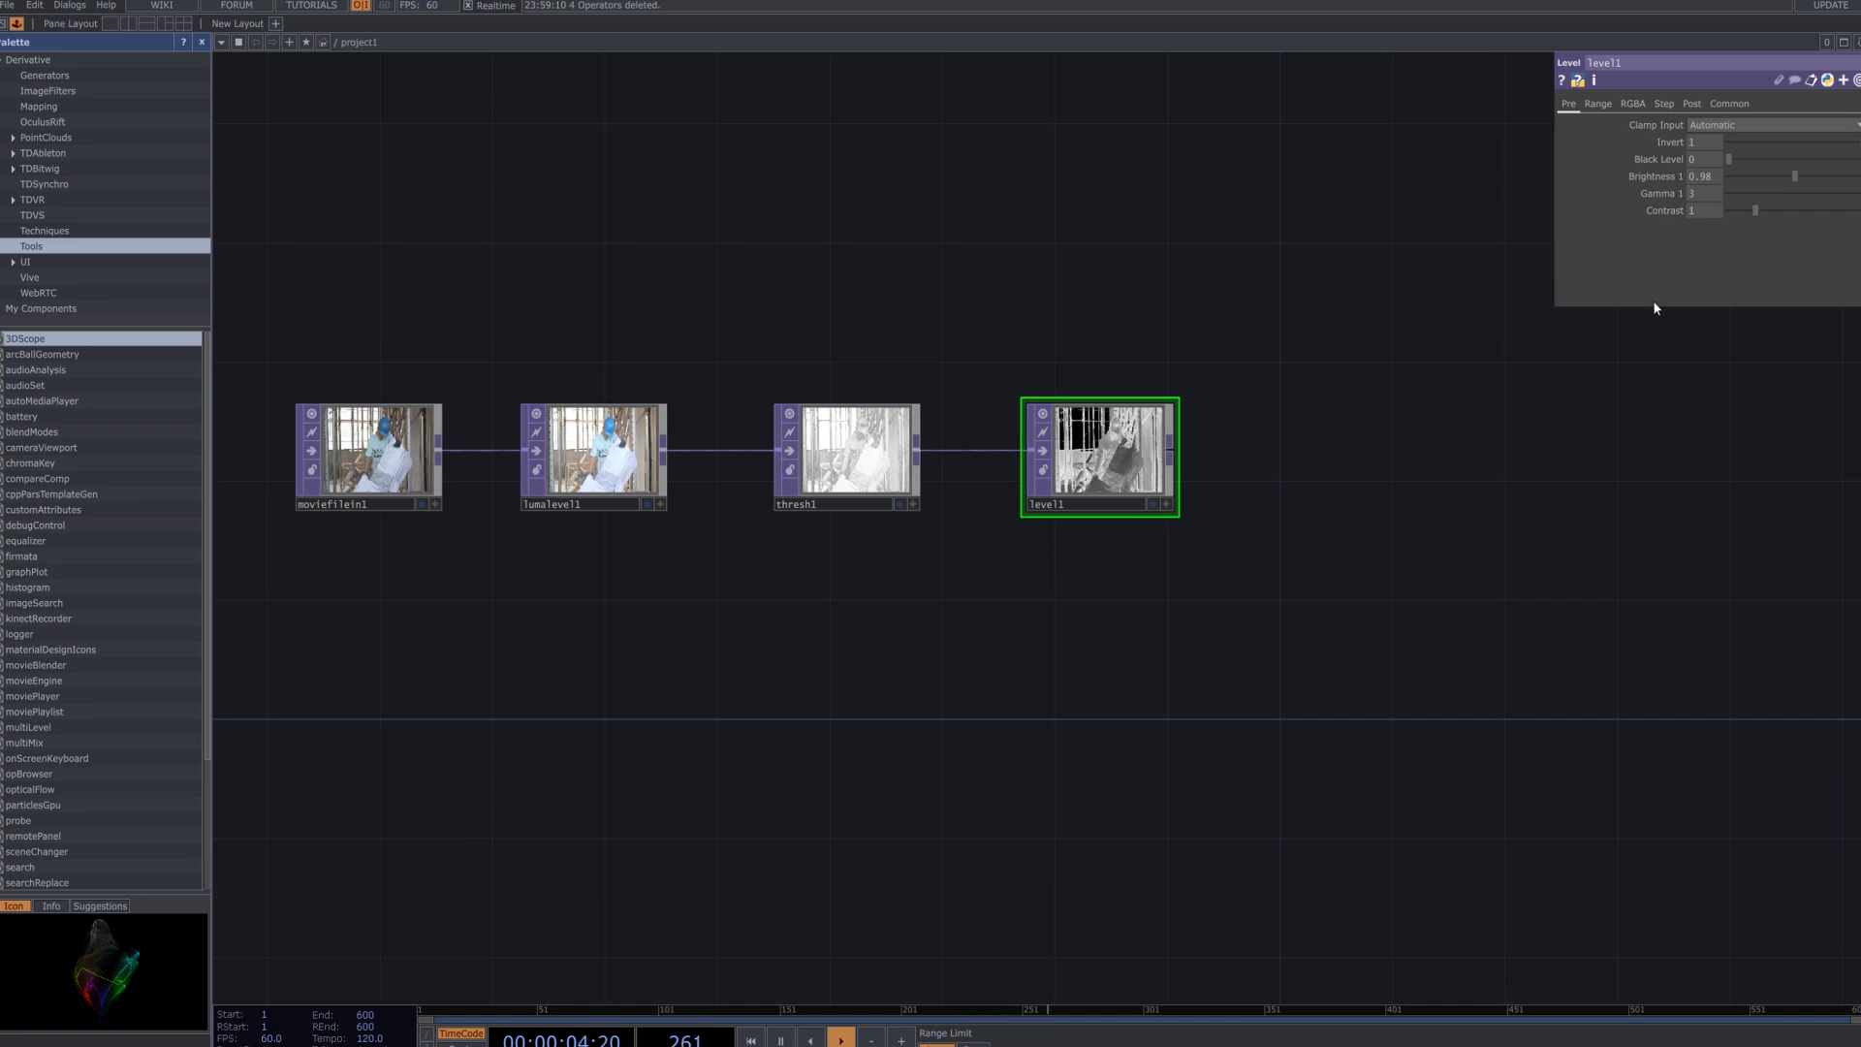
{"action": "left_click", "coordinate": [1703, 210]}
{"action": "type", "text": "0"}
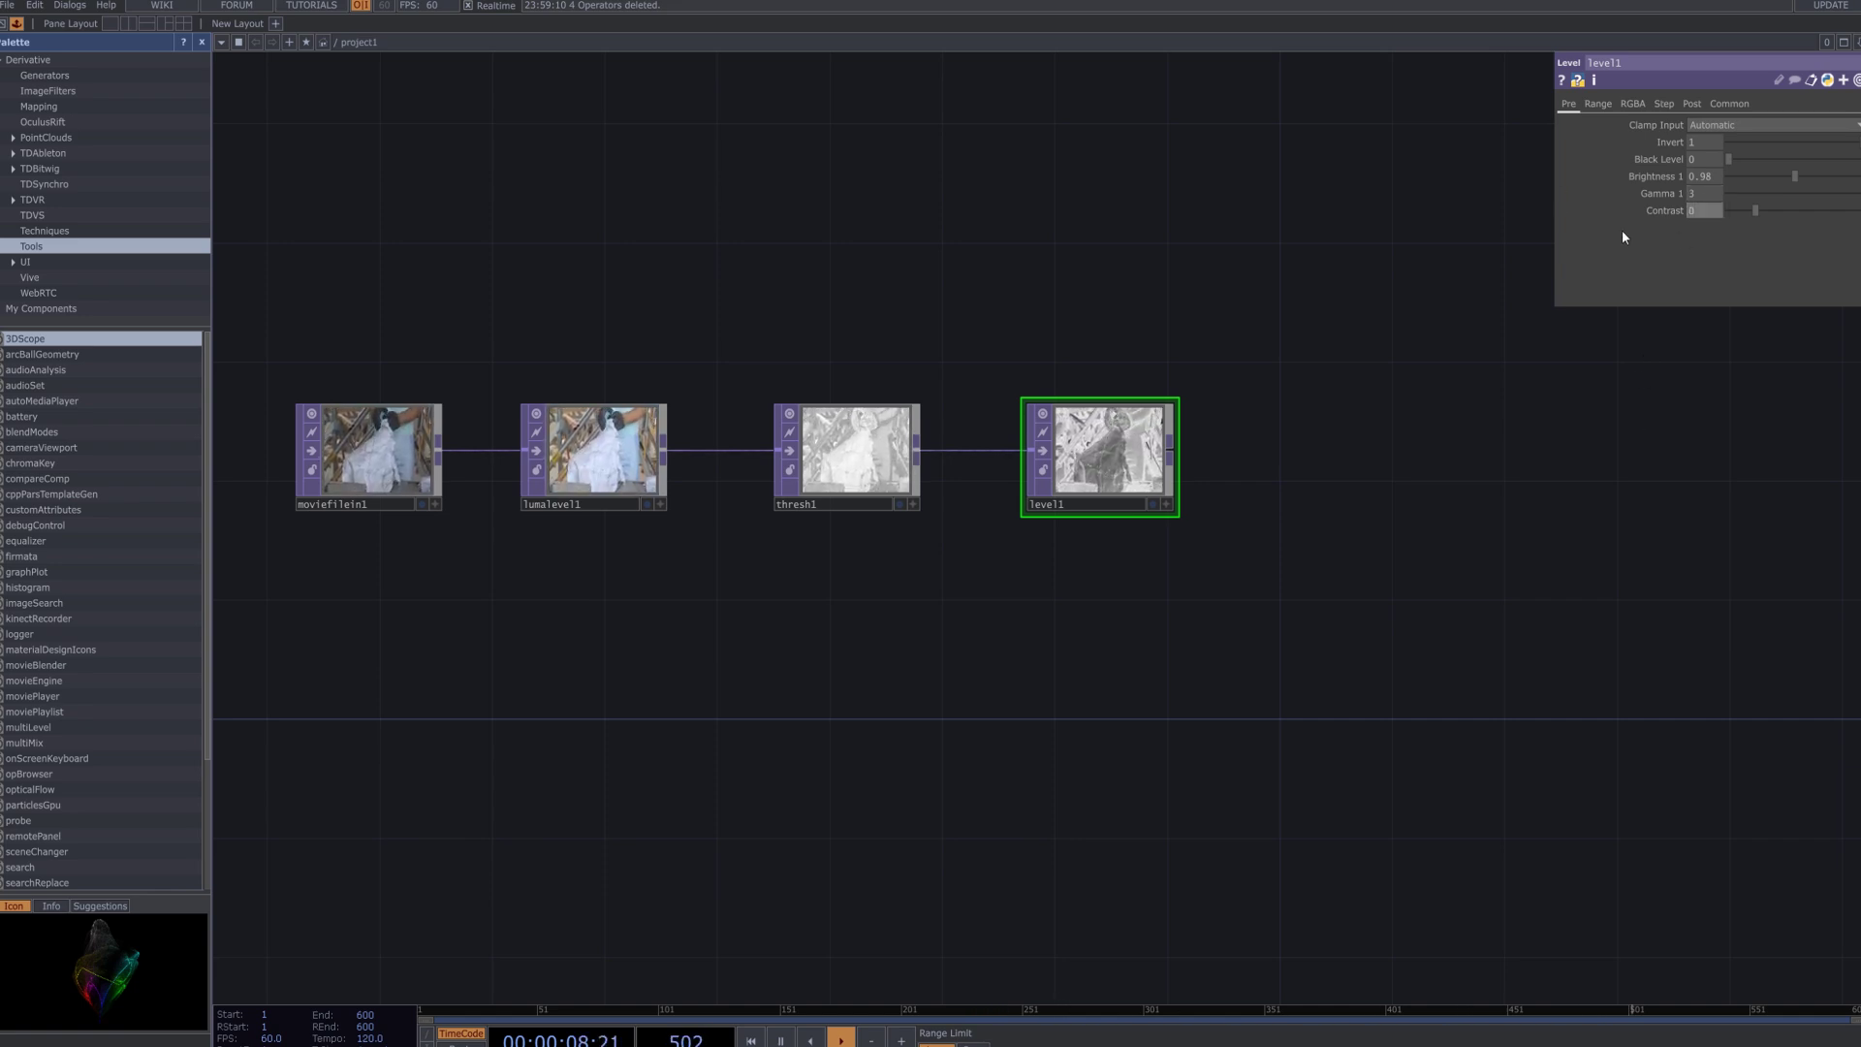
{"action": "type", "text": ".95"}
{"action": "key", "text": "Return"}
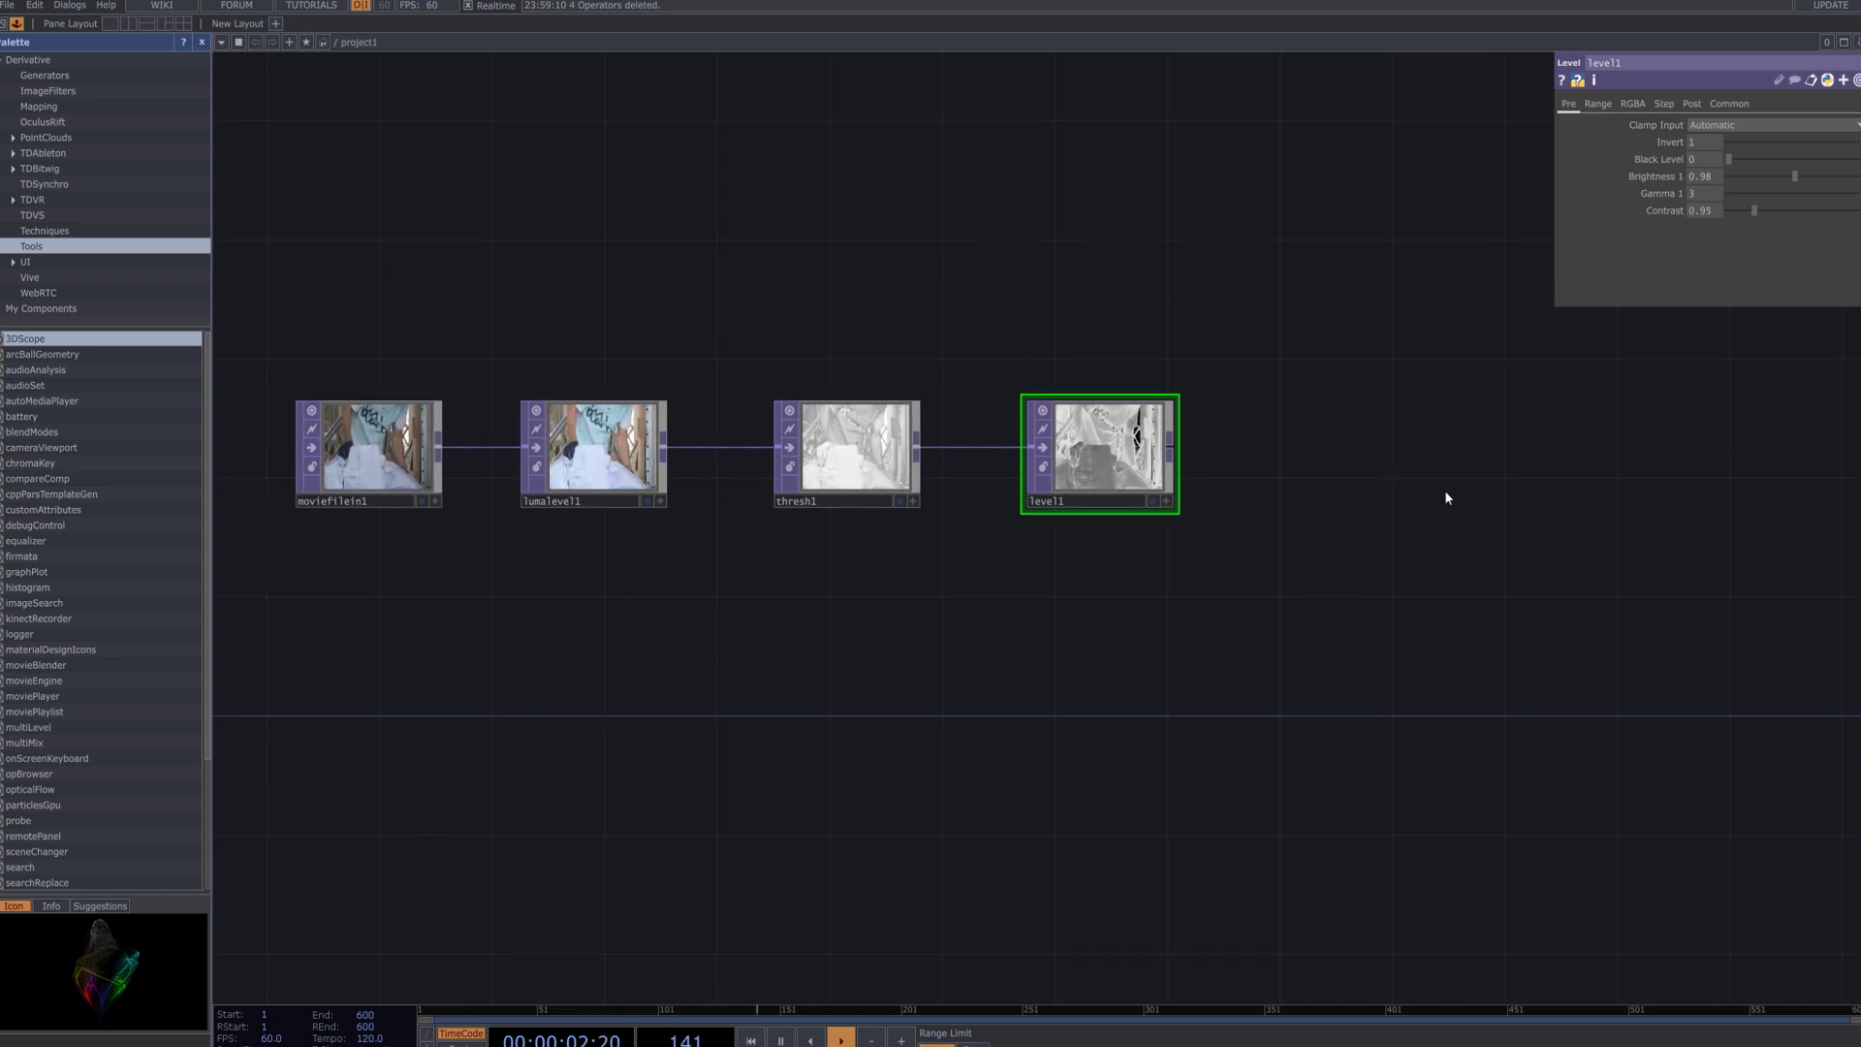
Add a Constant TOP connected to the output of level1.
{"action": "left_click_drag", "start_coordinate": [1214, 442], "coordinate": [1131, 445]}
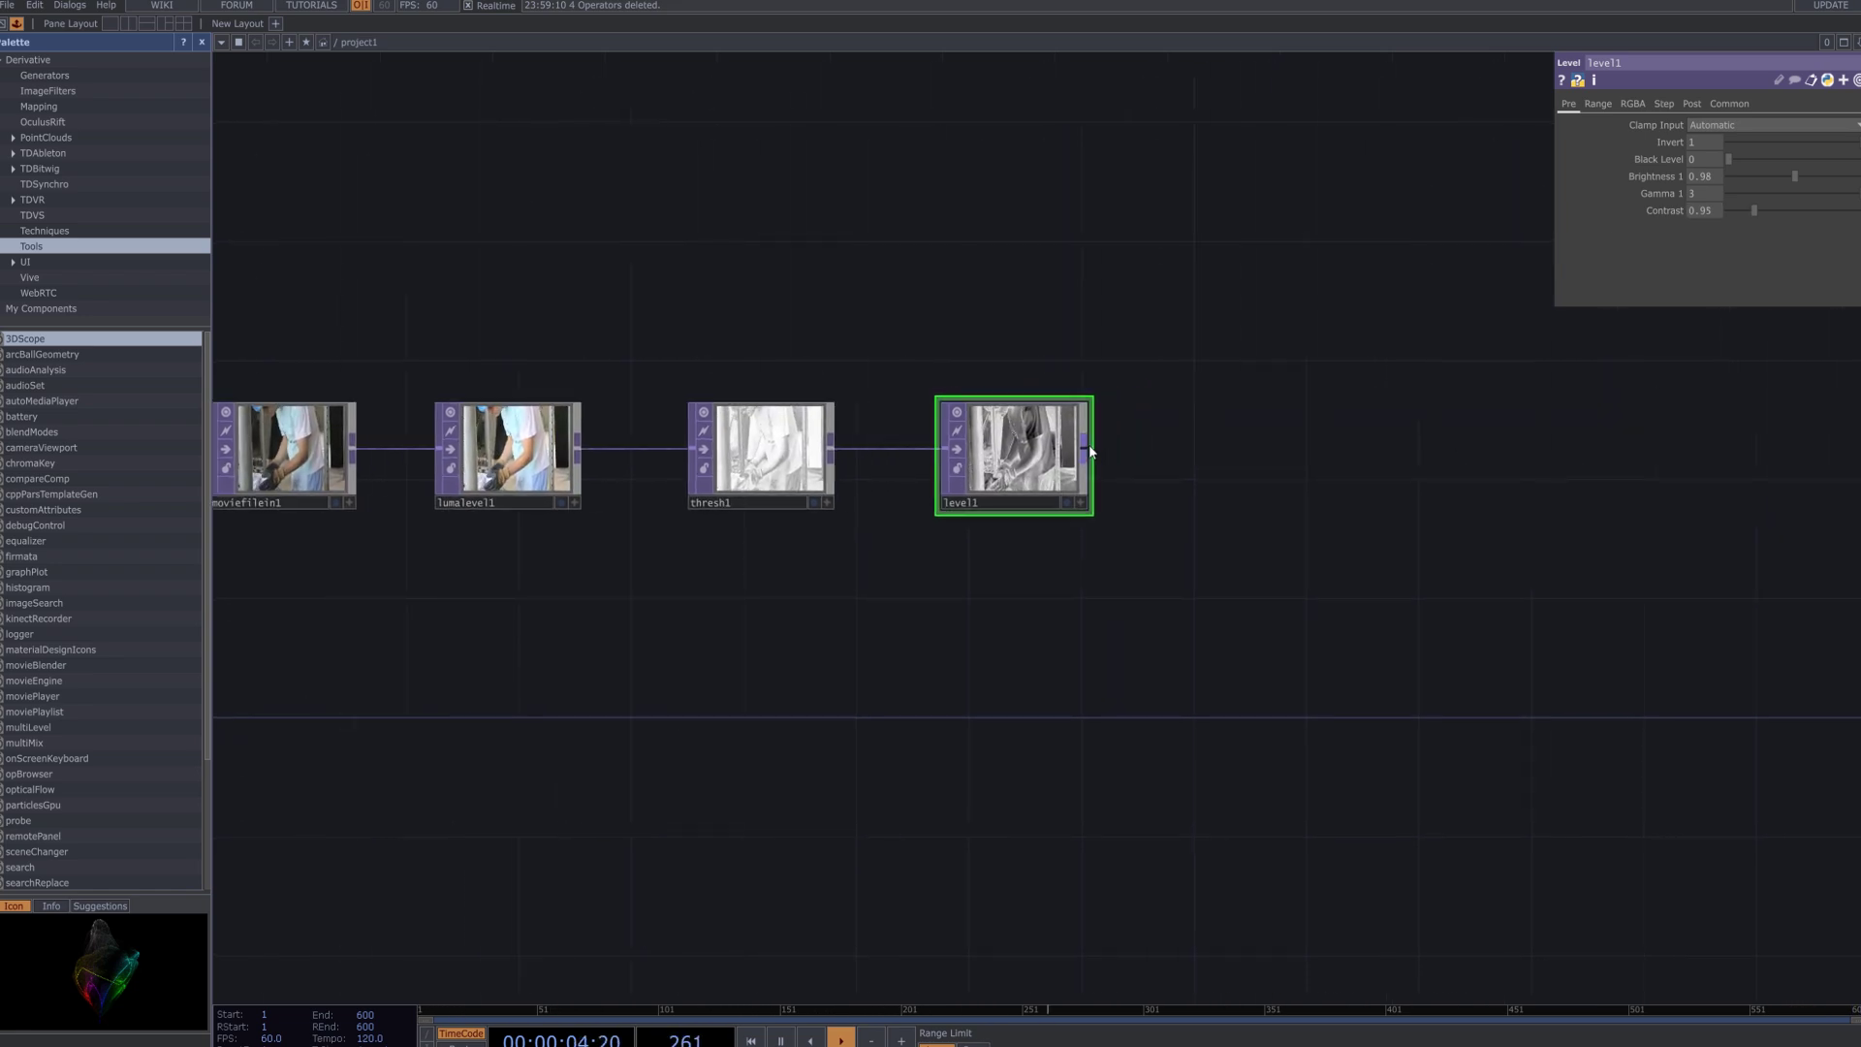
{"action": "key", "text": "Tab"}
{"action": "type", "text": "co"}
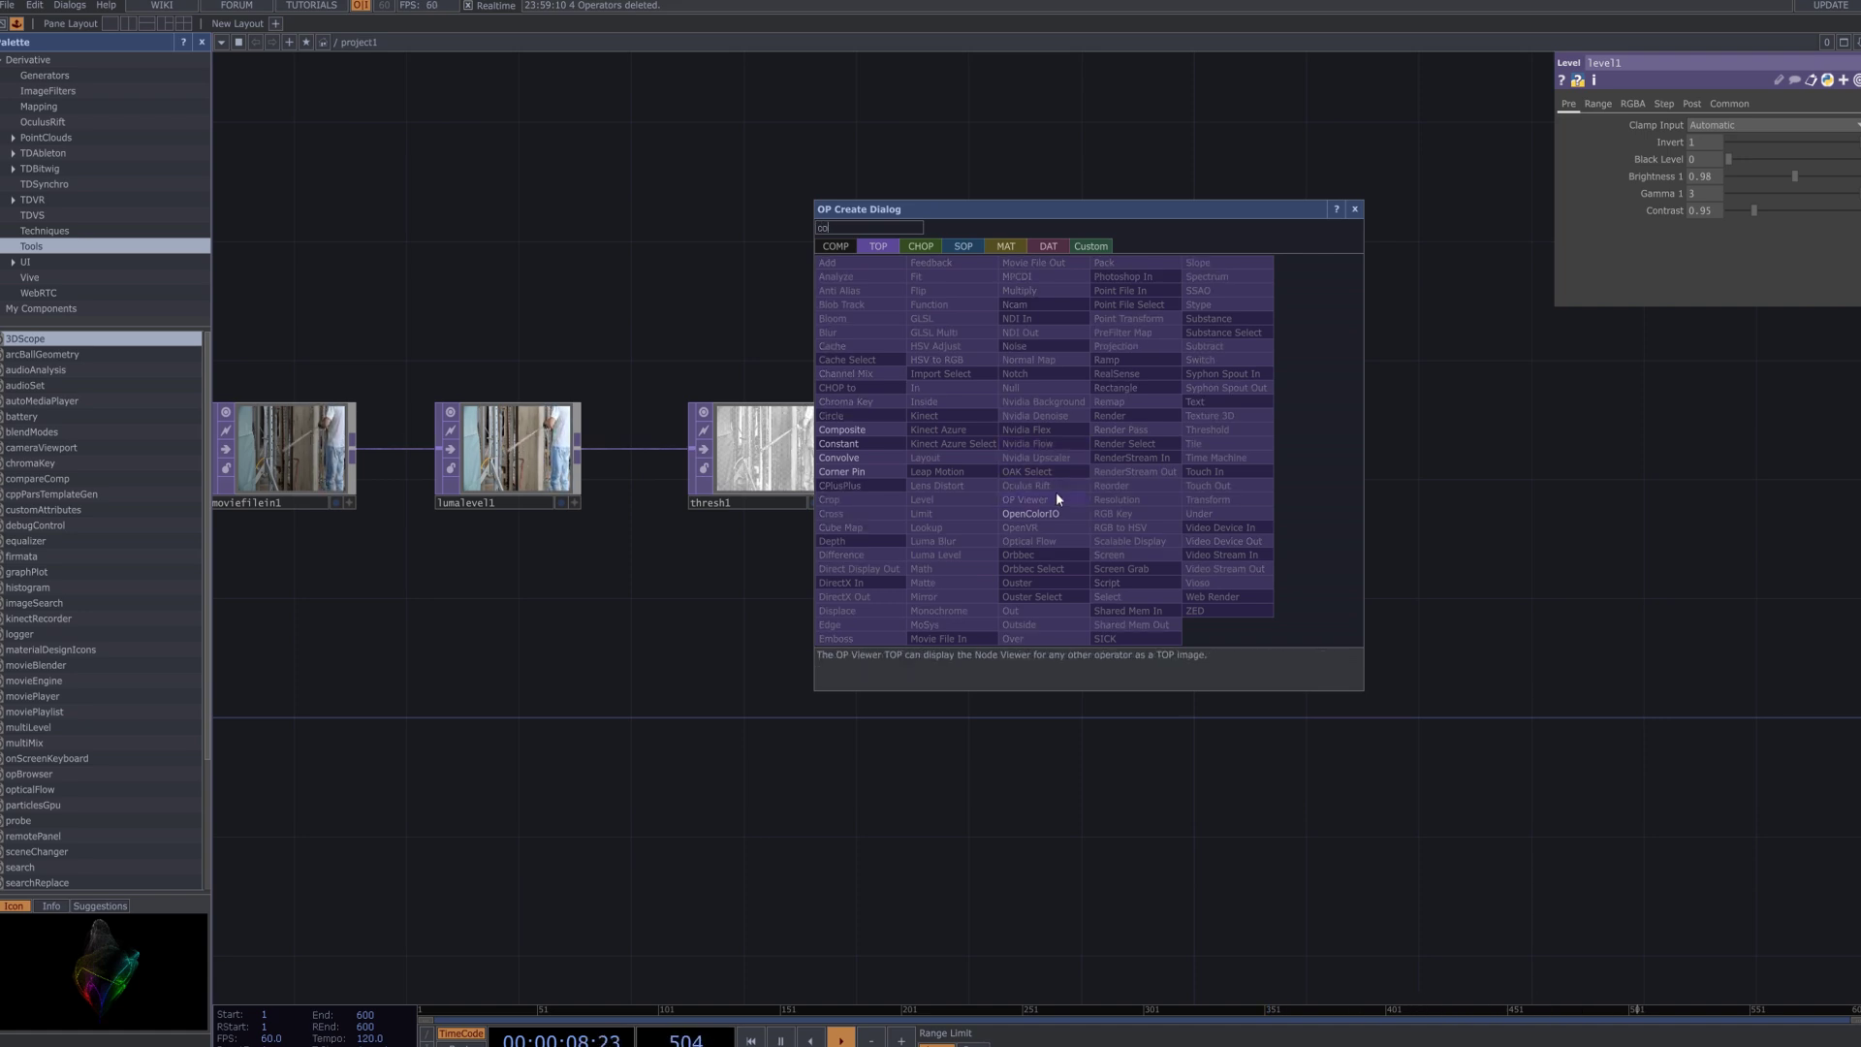
{"action": "left_click", "coordinate": [886, 445]}
{"action": "left_click", "coordinate": [1274, 456]}
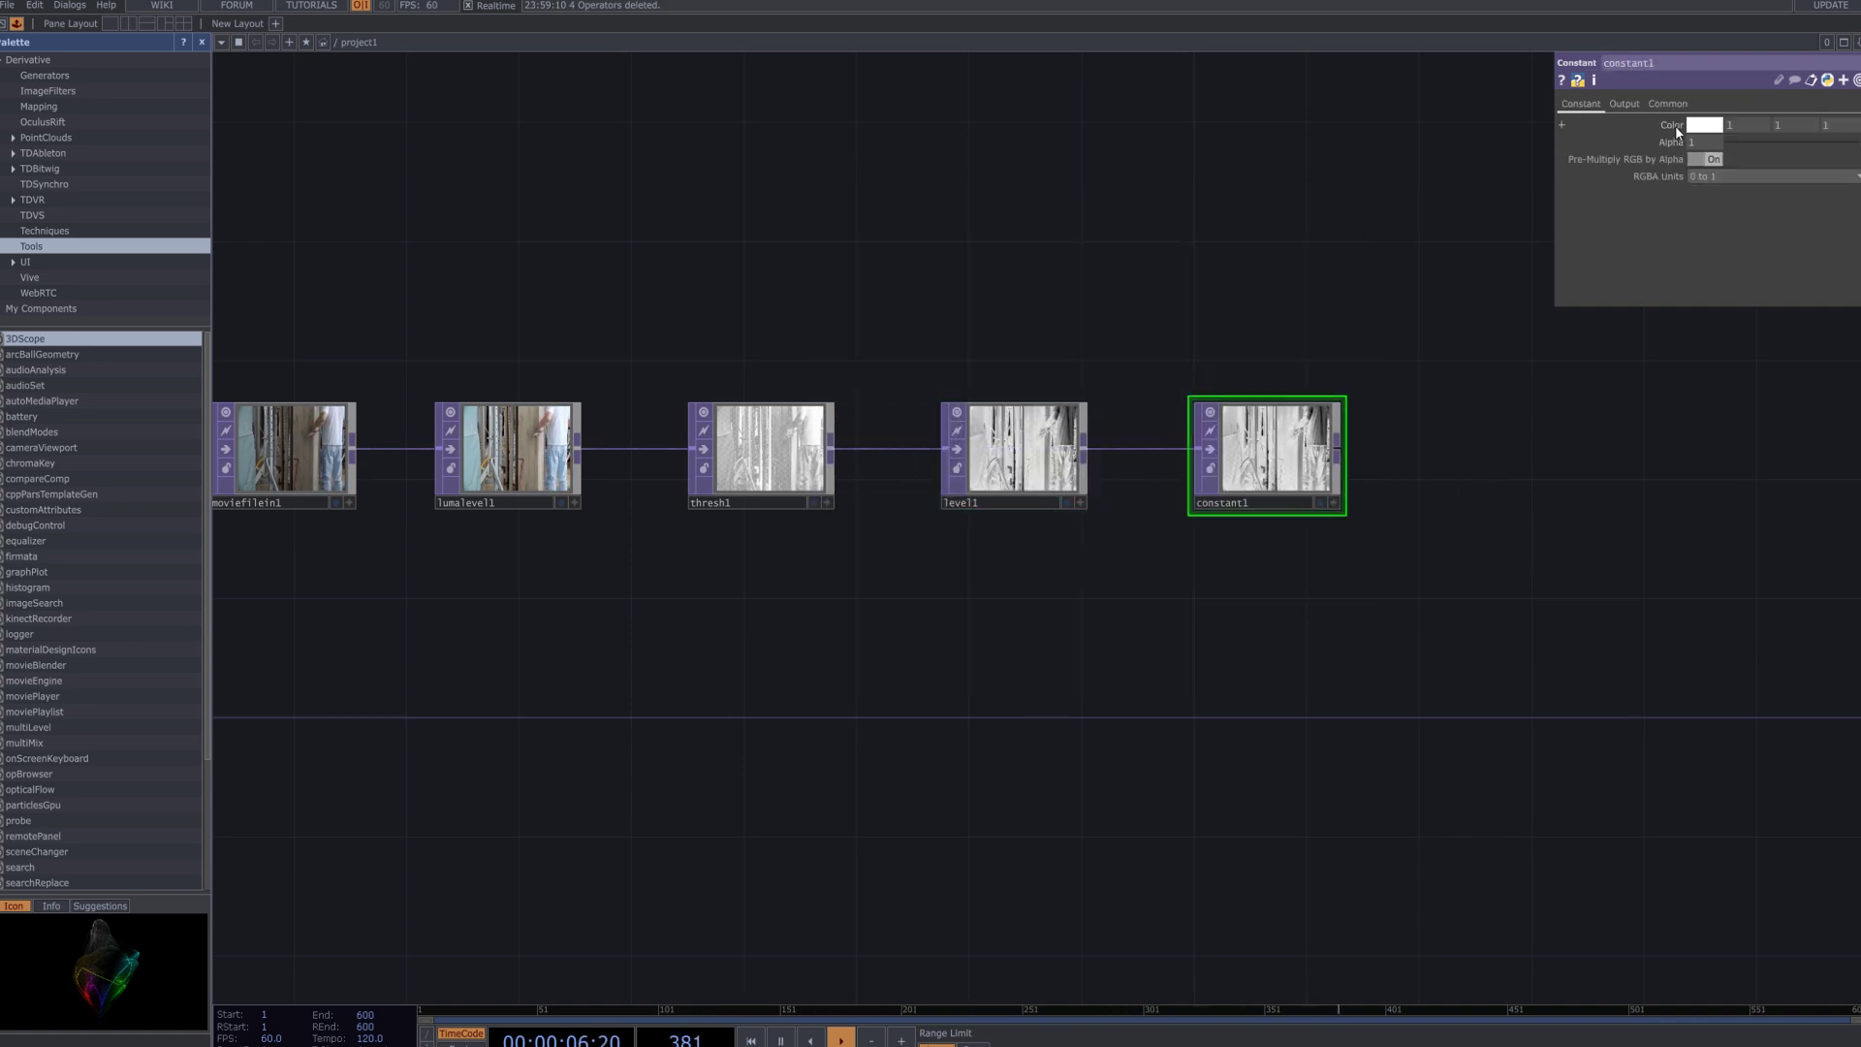
Set the Constant operator's colour to pale cyan by reducing its Red value to about 0.82.
{"action": "left_click", "coordinate": [1703, 127]}
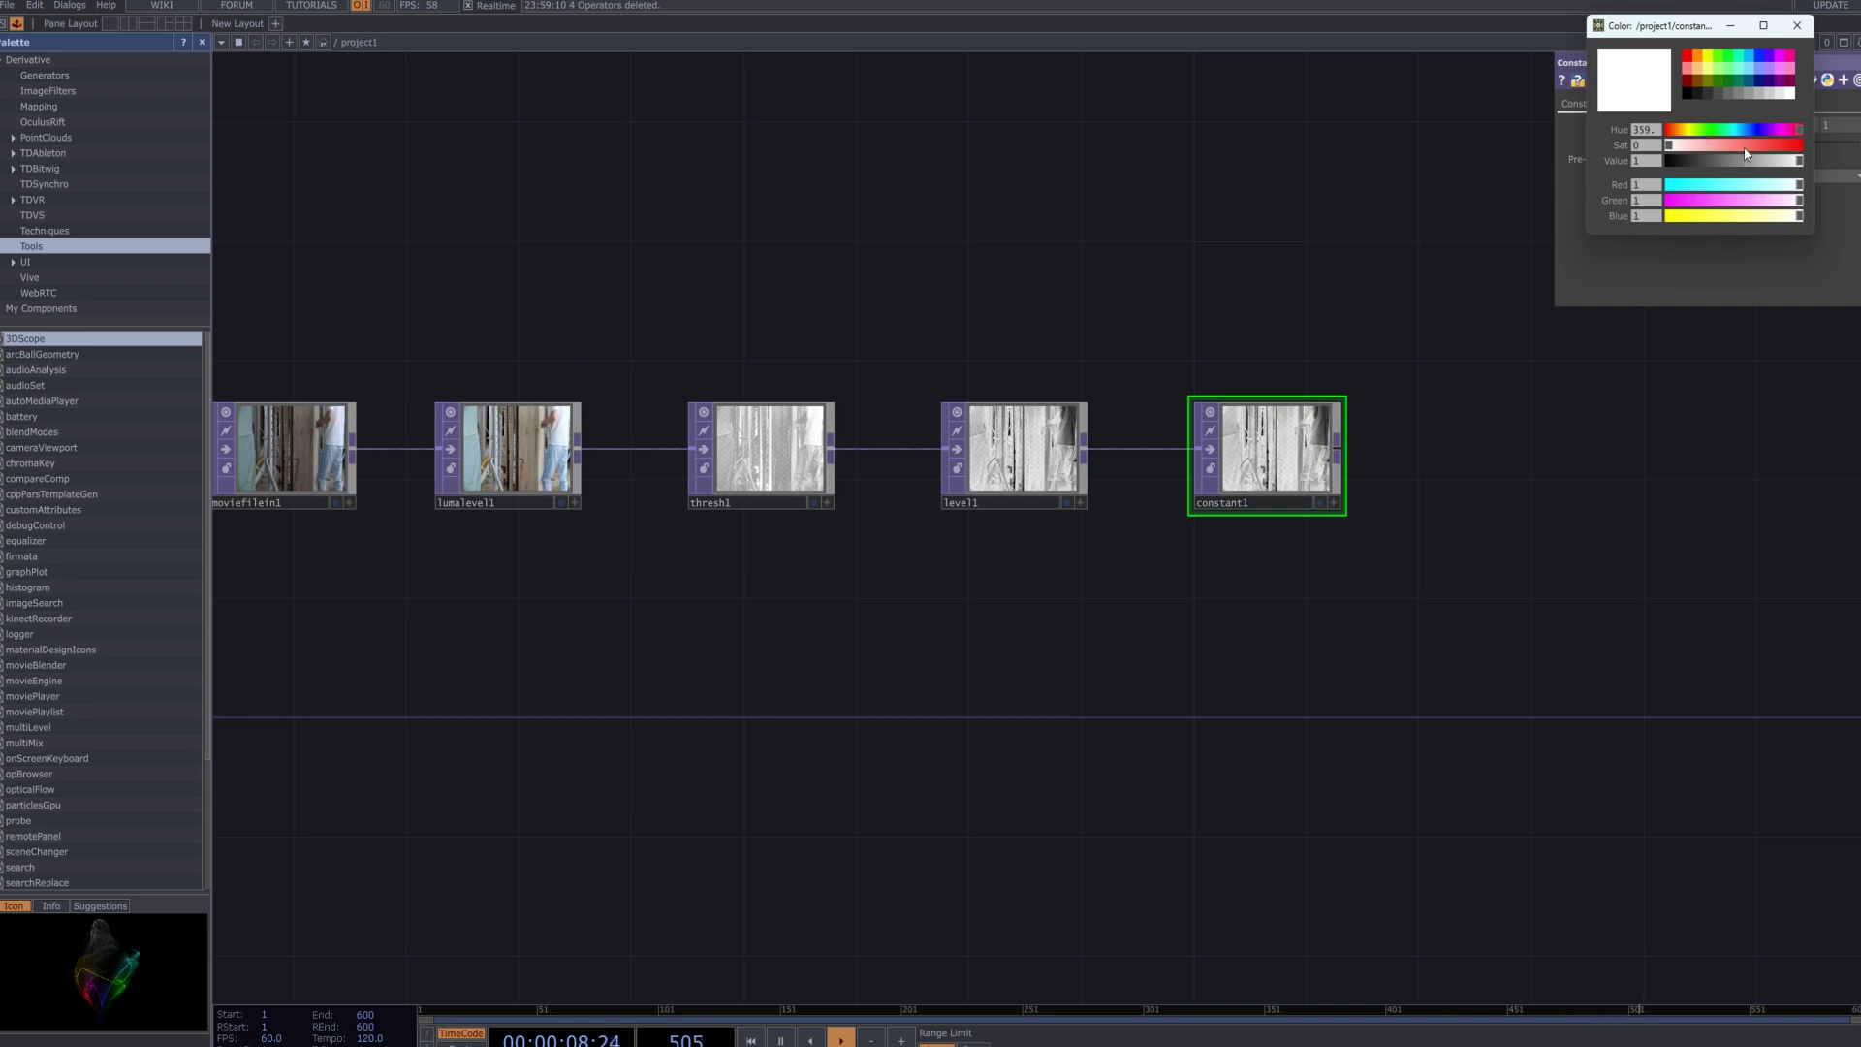
{"action": "left_click_drag", "start_coordinate": [1798, 185], "coordinate": [1775, 186]}
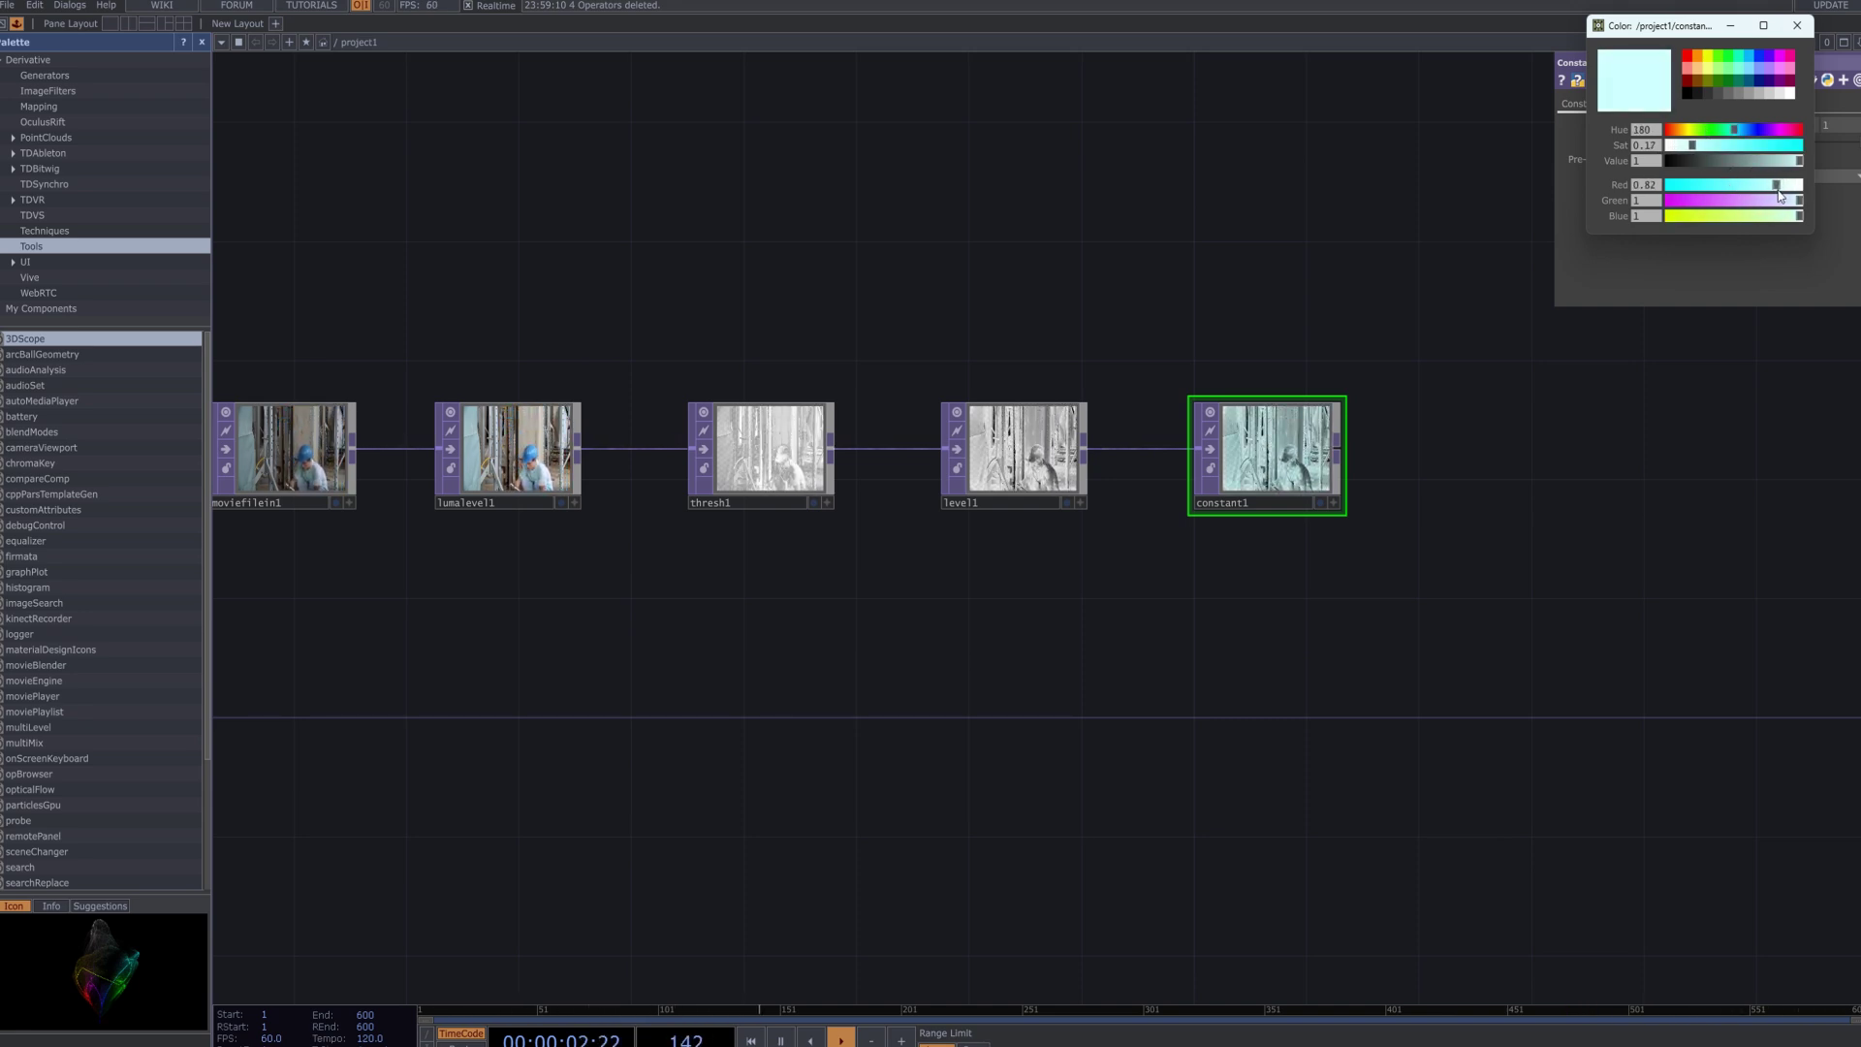
{"action": "left_click", "coordinate": [1797, 26]}
Add a Composite TOP connected to the output of constant1, leaving a wide gap between the two operators.
{"action": "left_click_drag", "start_coordinate": [1729, 471], "coordinate": [1435, 485]}
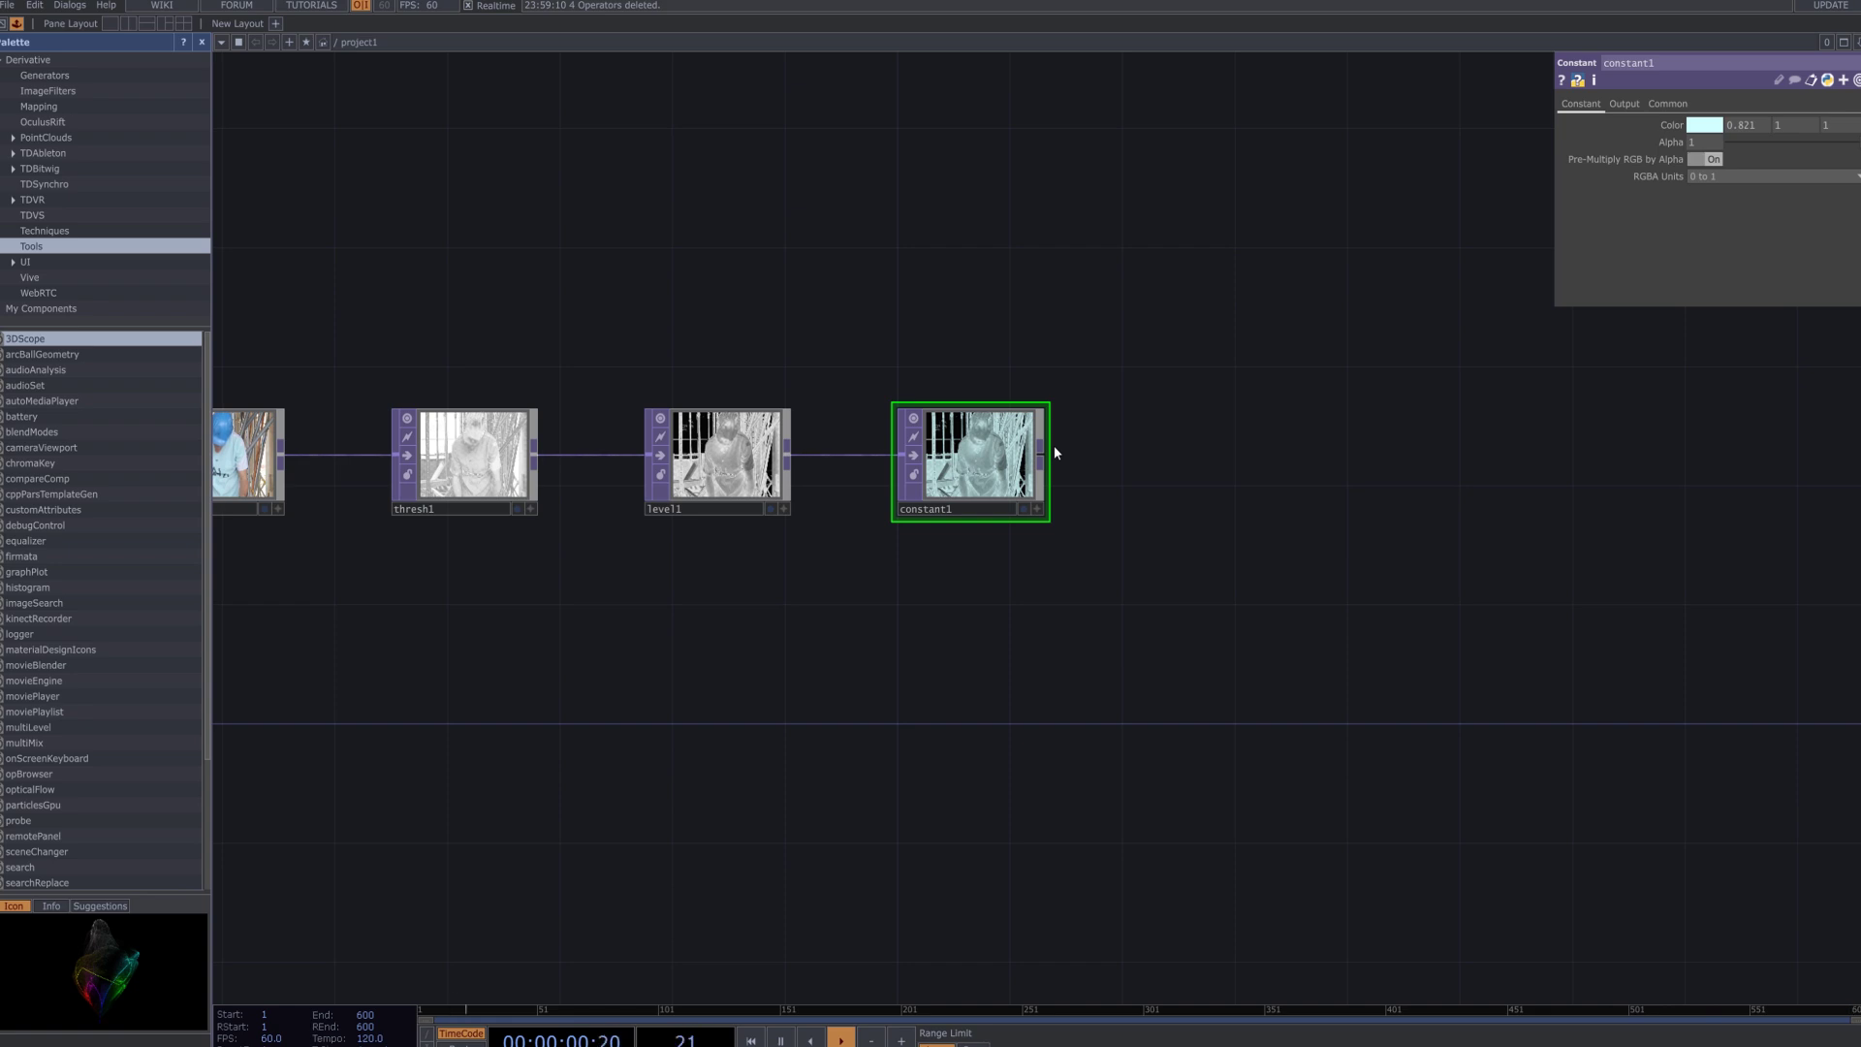
{"action": "key", "text": "Tab"}
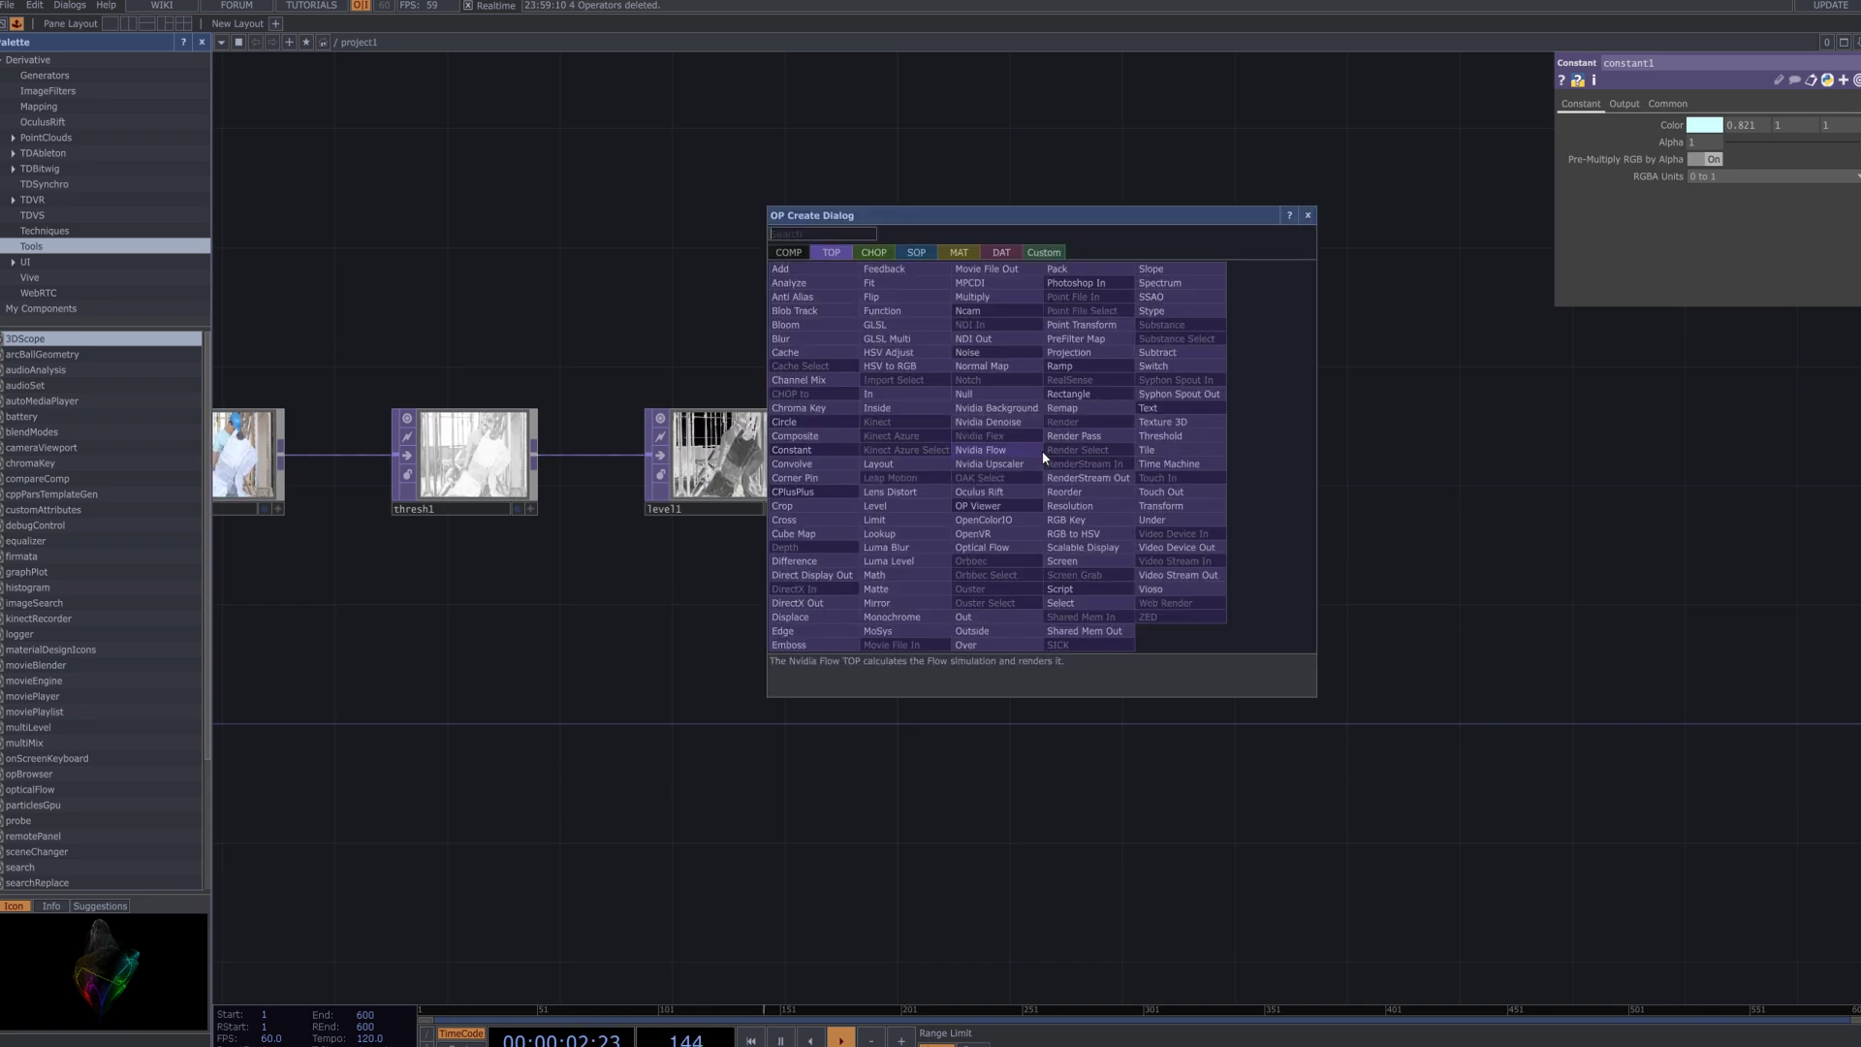
{"action": "type", "text": "com"}
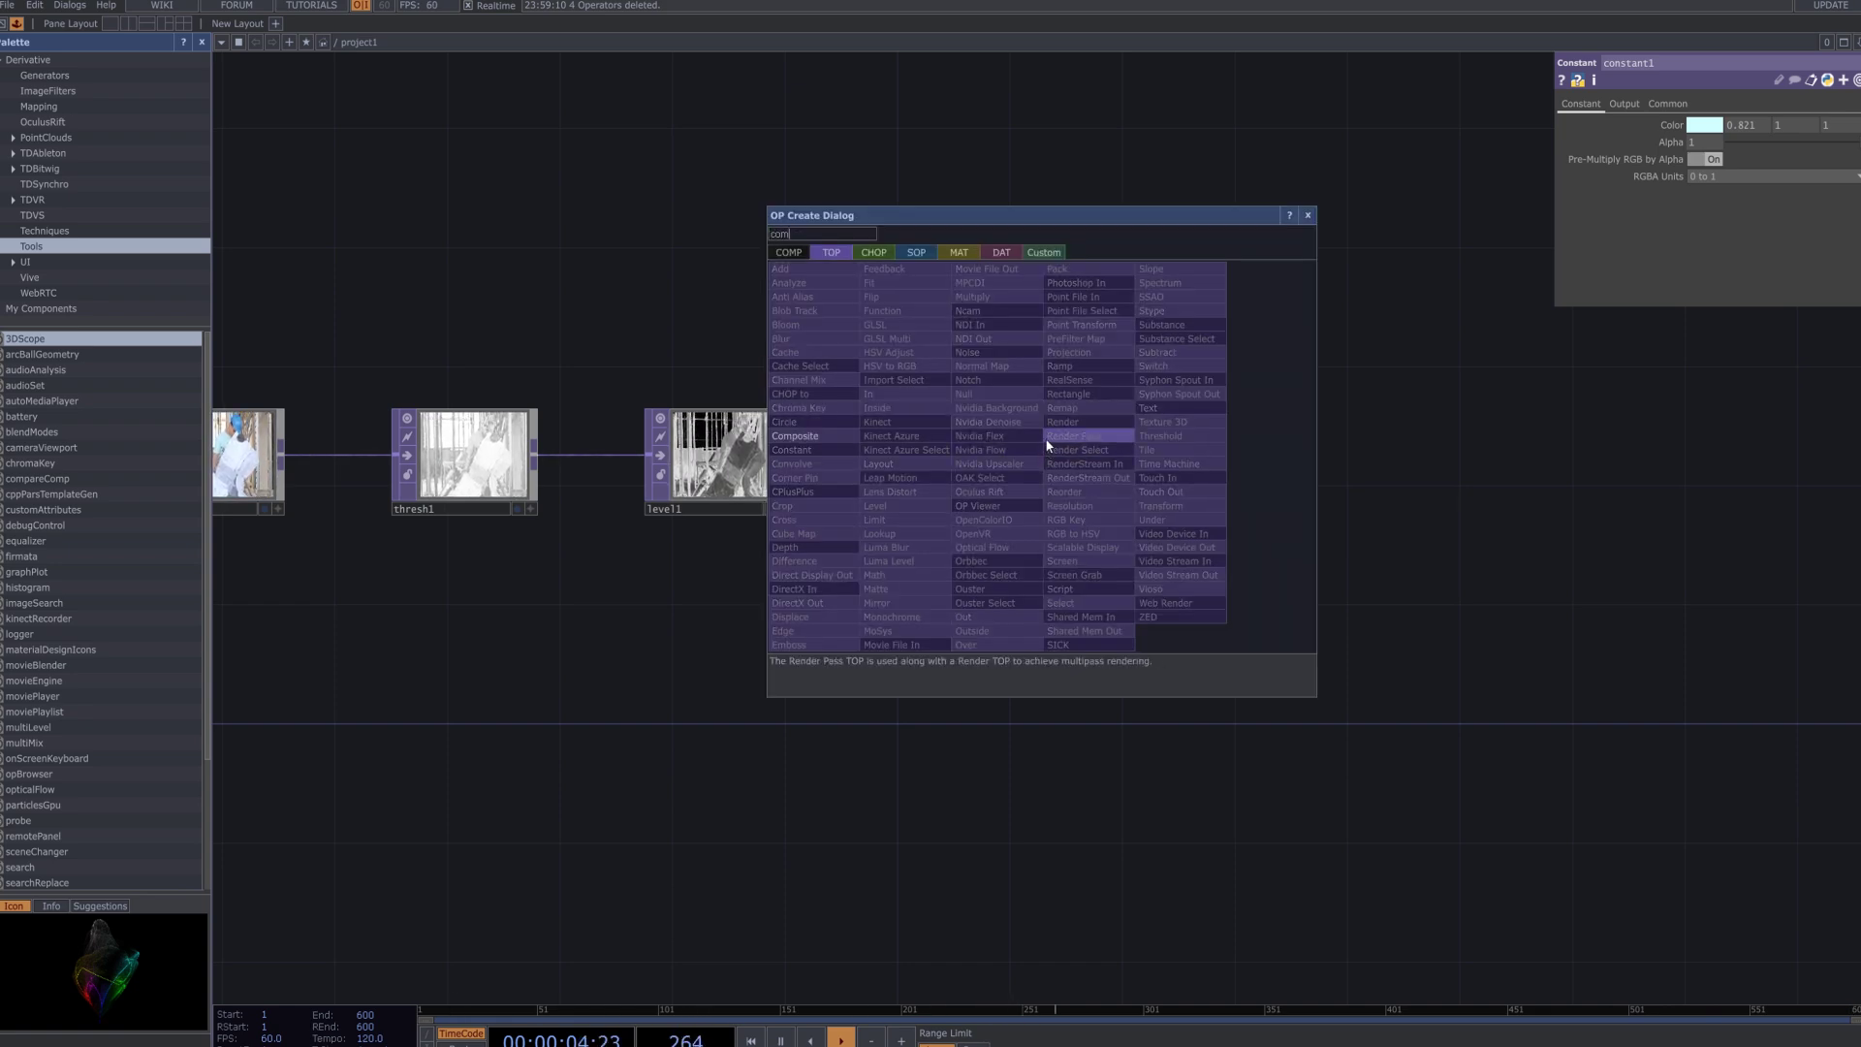
{"action": "left_click", "coordinate": [840, 439]}
{"action": "left_click", "coordinate": [1665, 473]}
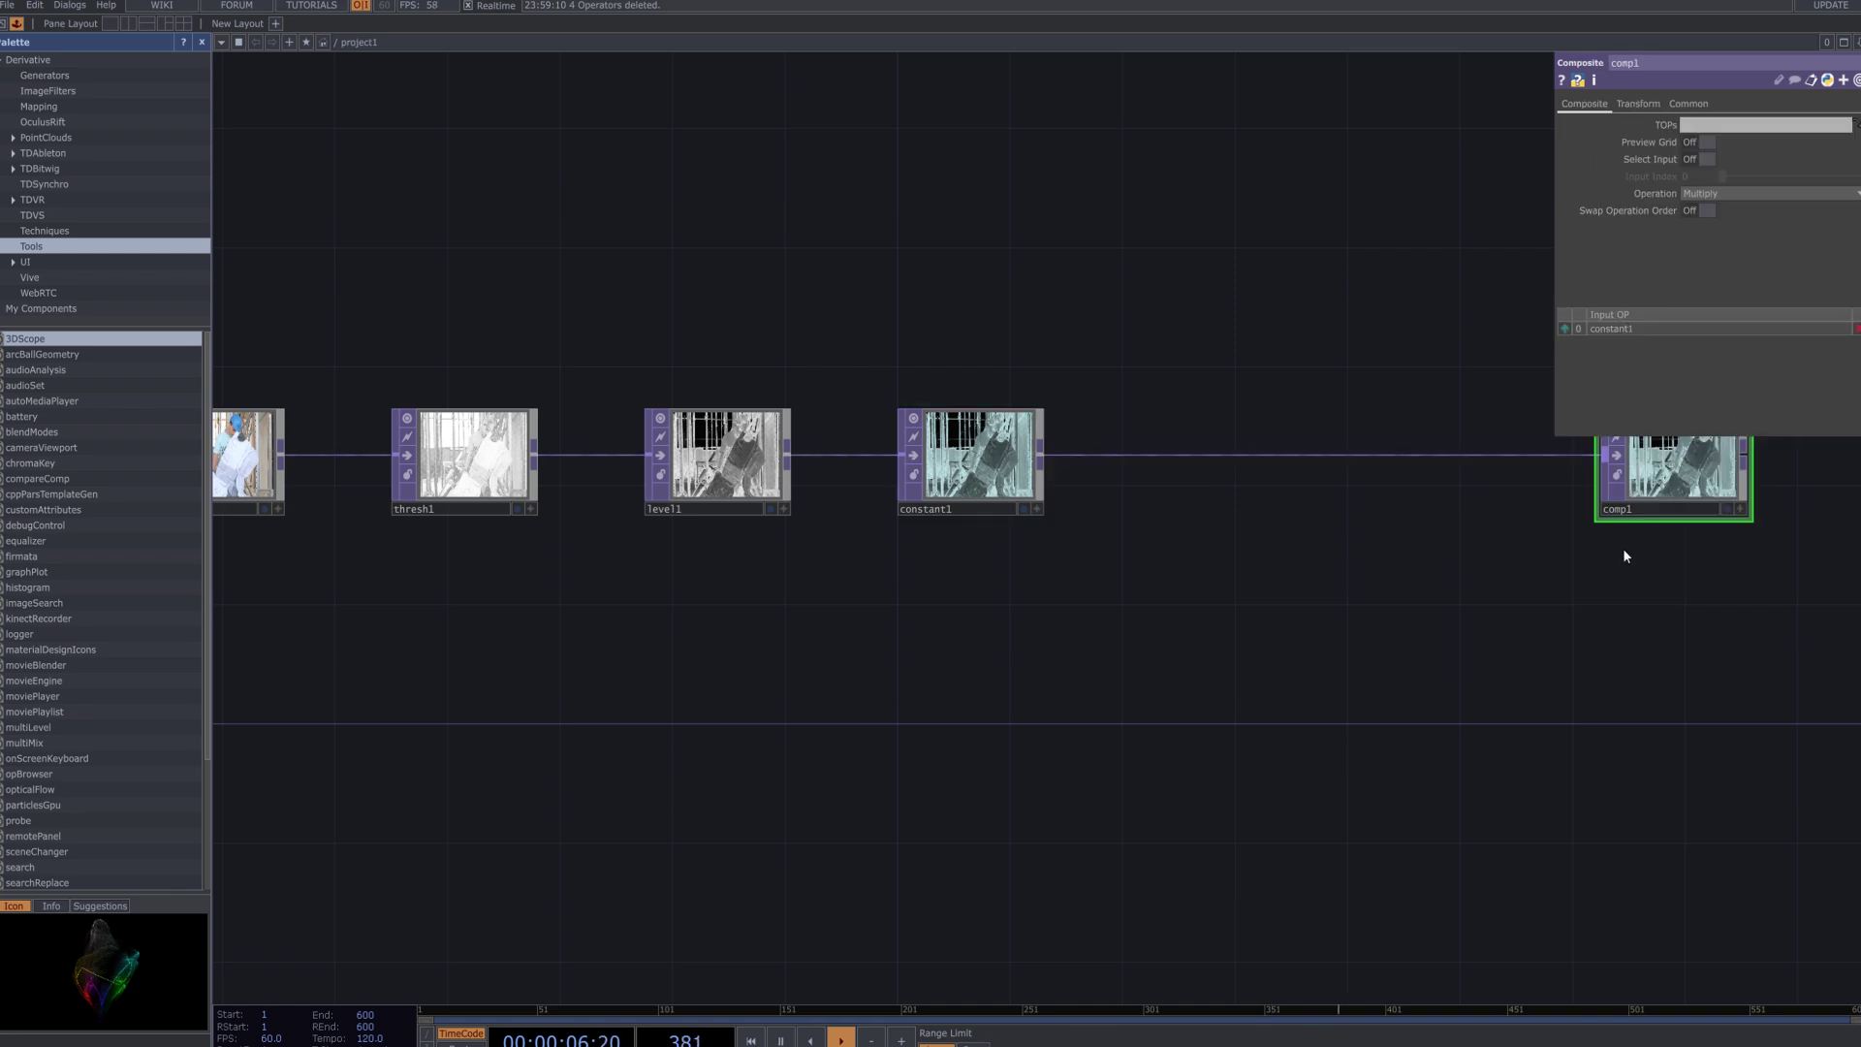
Add an unconnected Edge TOP between constant1 and comp1, slightly below their connecting wire.
{"action": "left_click_drag", "start_coordinate": [1271, 574], "coordinate": [1150, 578]}
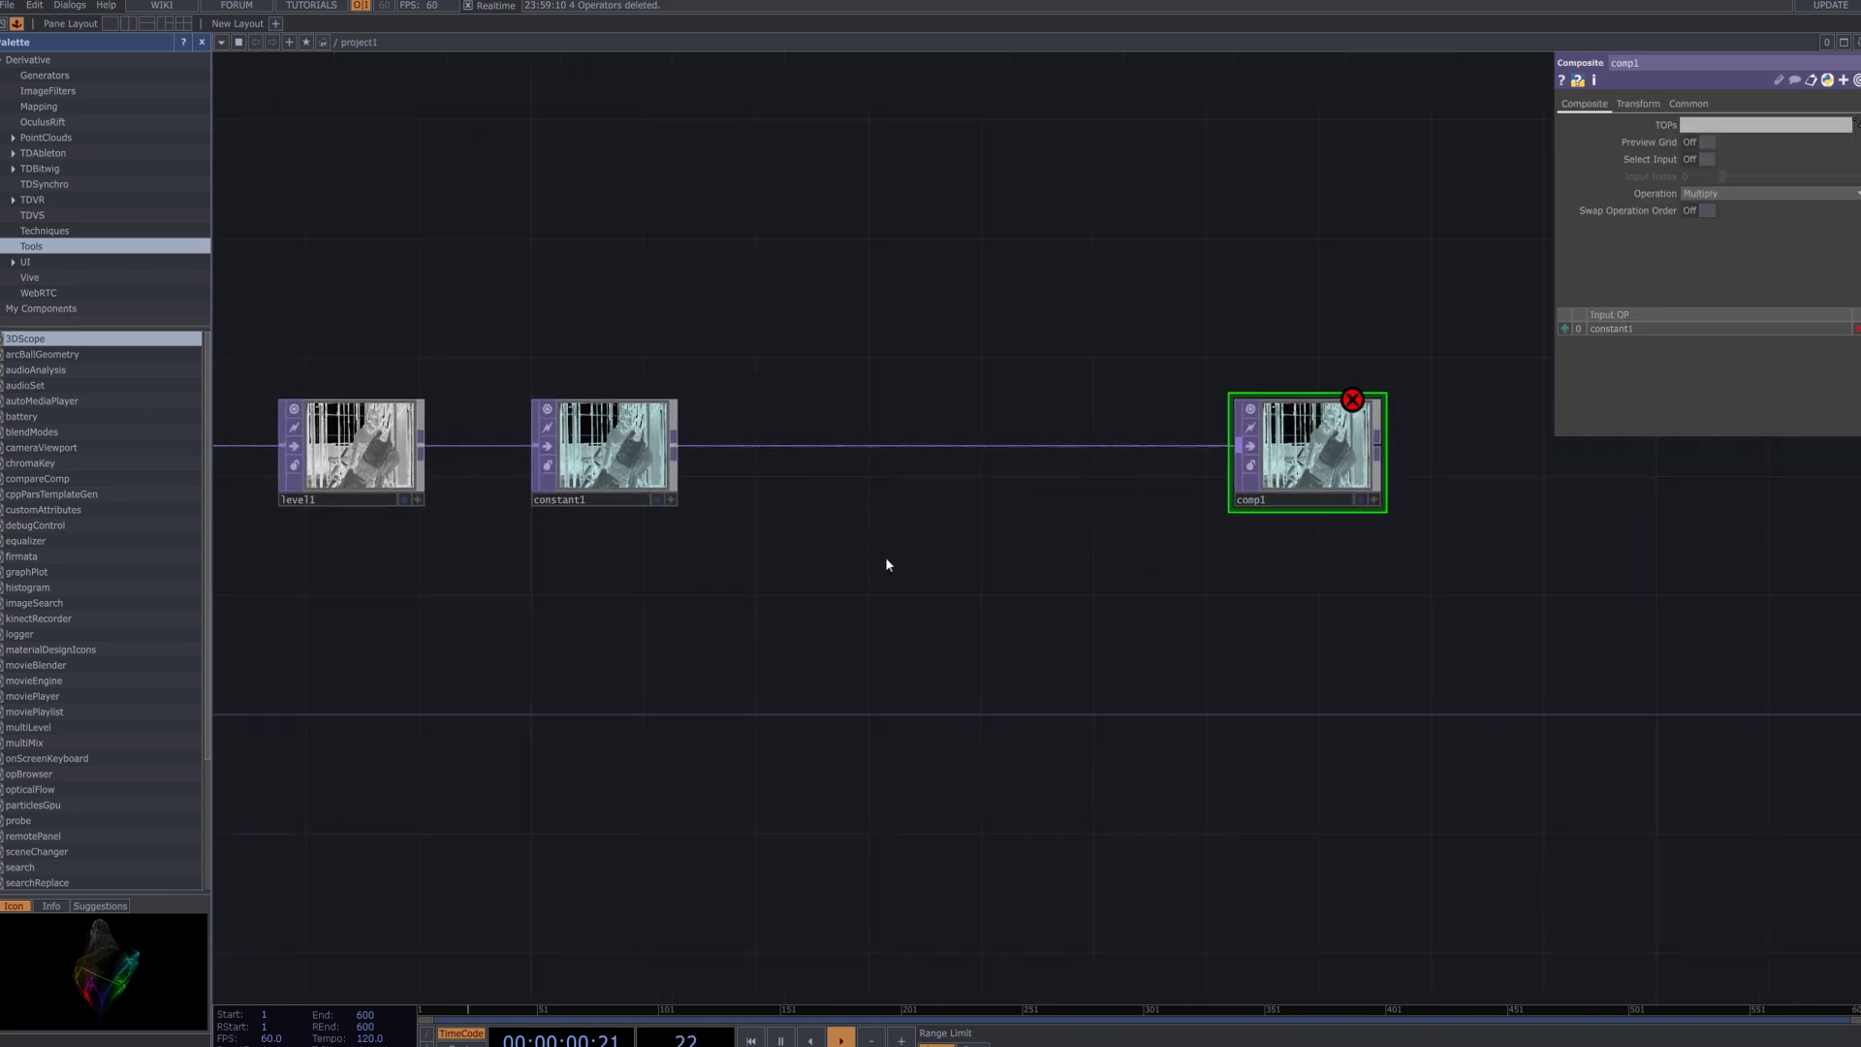
{"action": "key", "text": "Tab"}
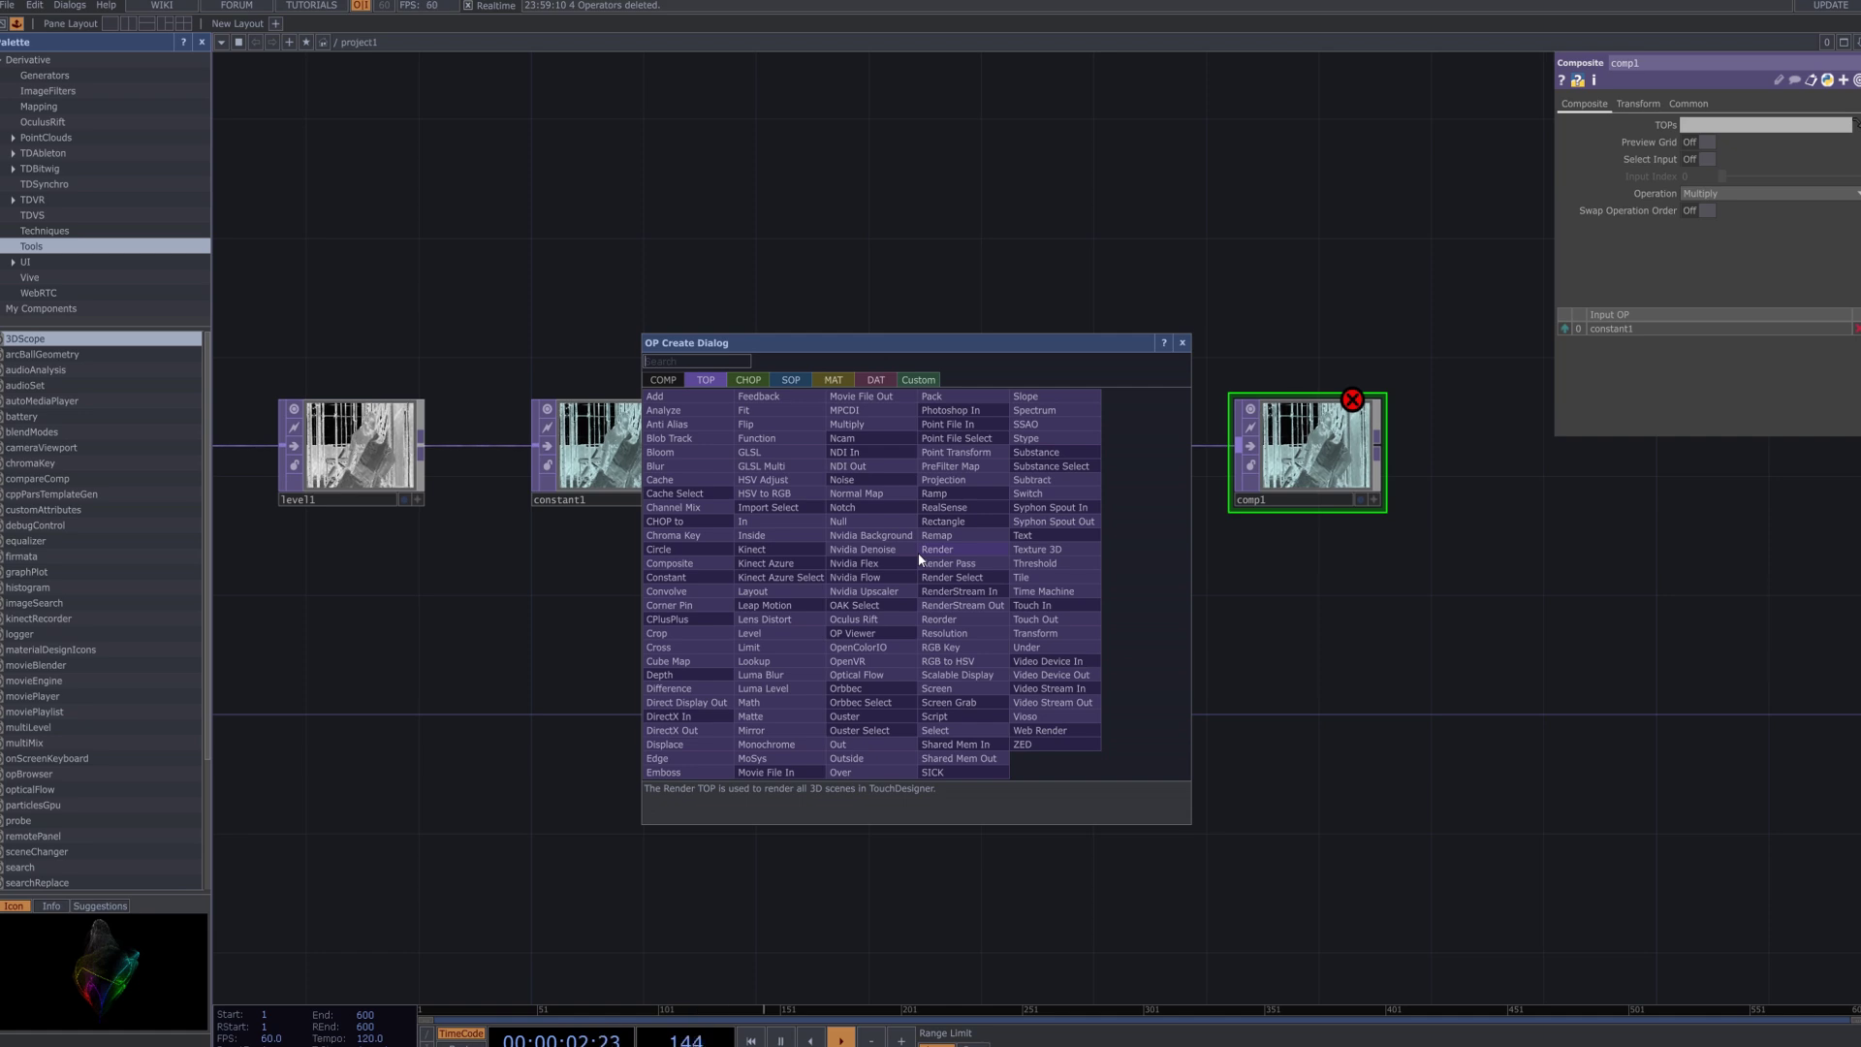
{"action": "type", "text": "ed"}
{"action": "left_click", "coordinate": [670, 760]}
{"action": "left_click", "coordinate": [955, 560]}
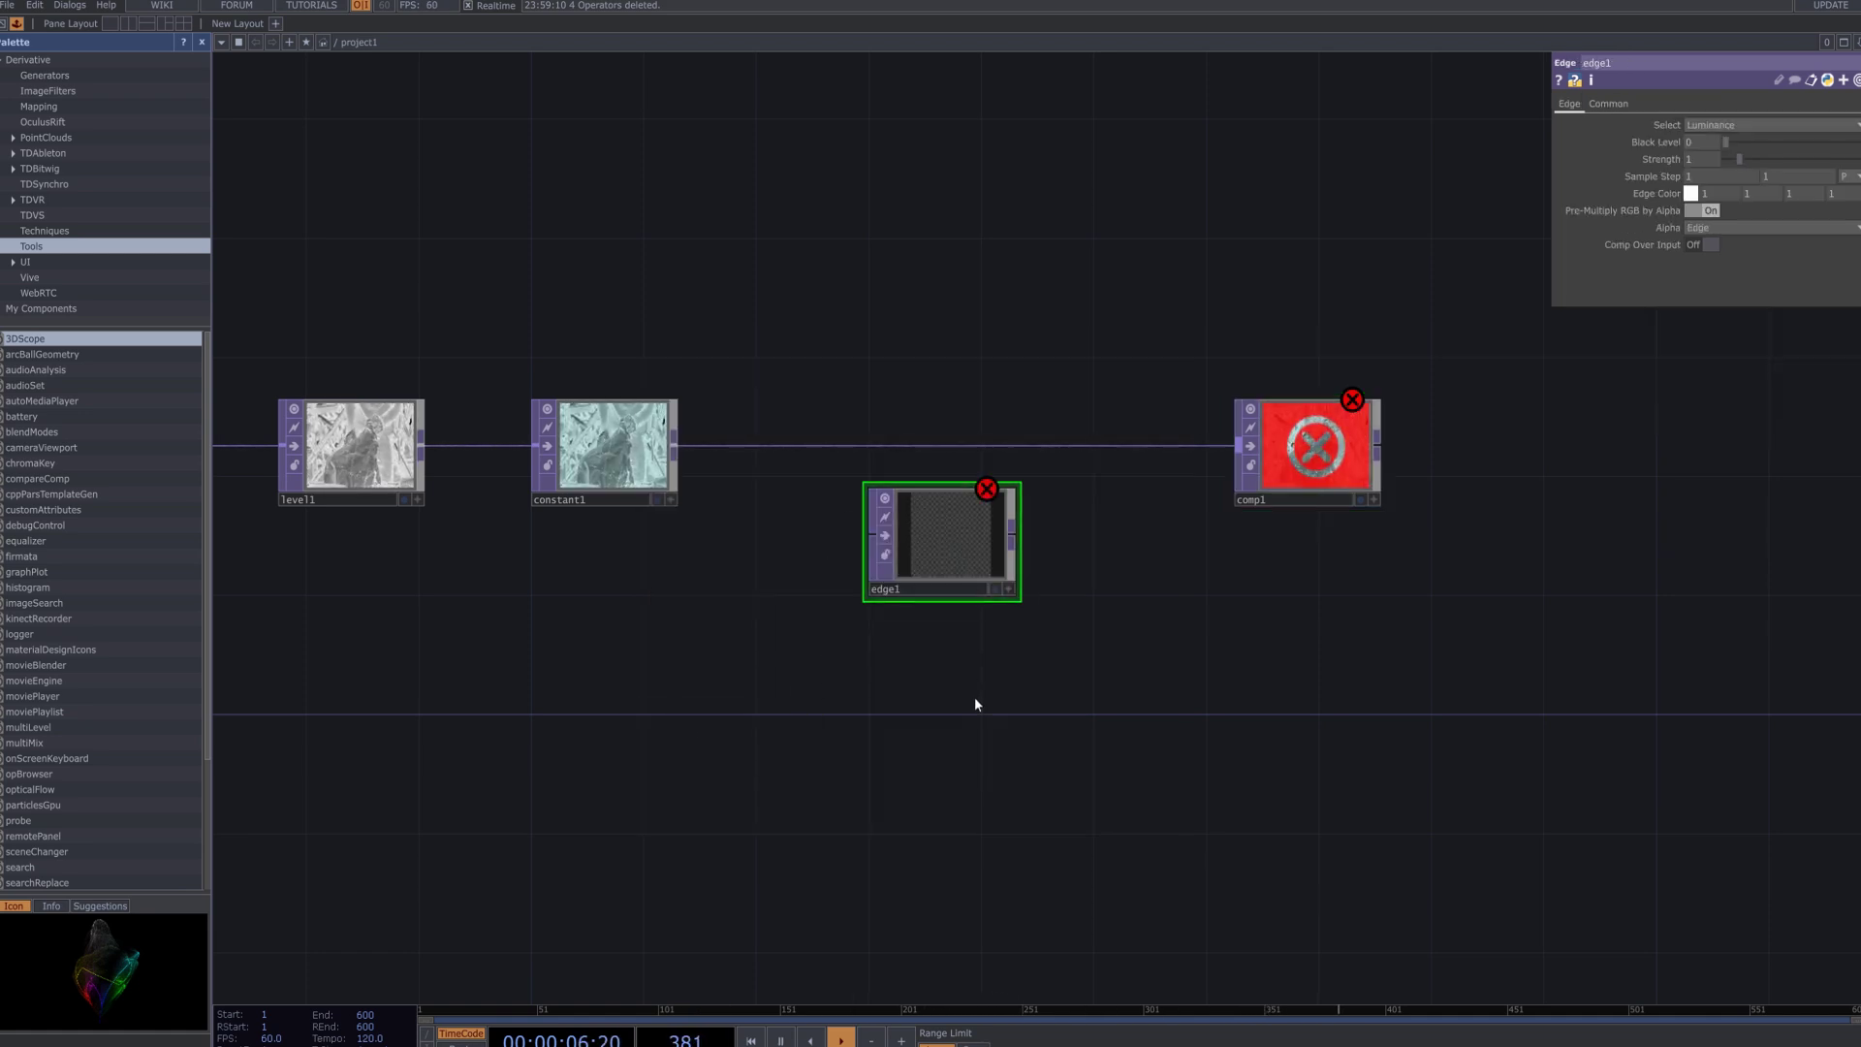
Add an unconnected HSV Adjust TOP directly below edge1.
{"action": "key", "text": "Tab"}
{"action": "type", "text": "h"}
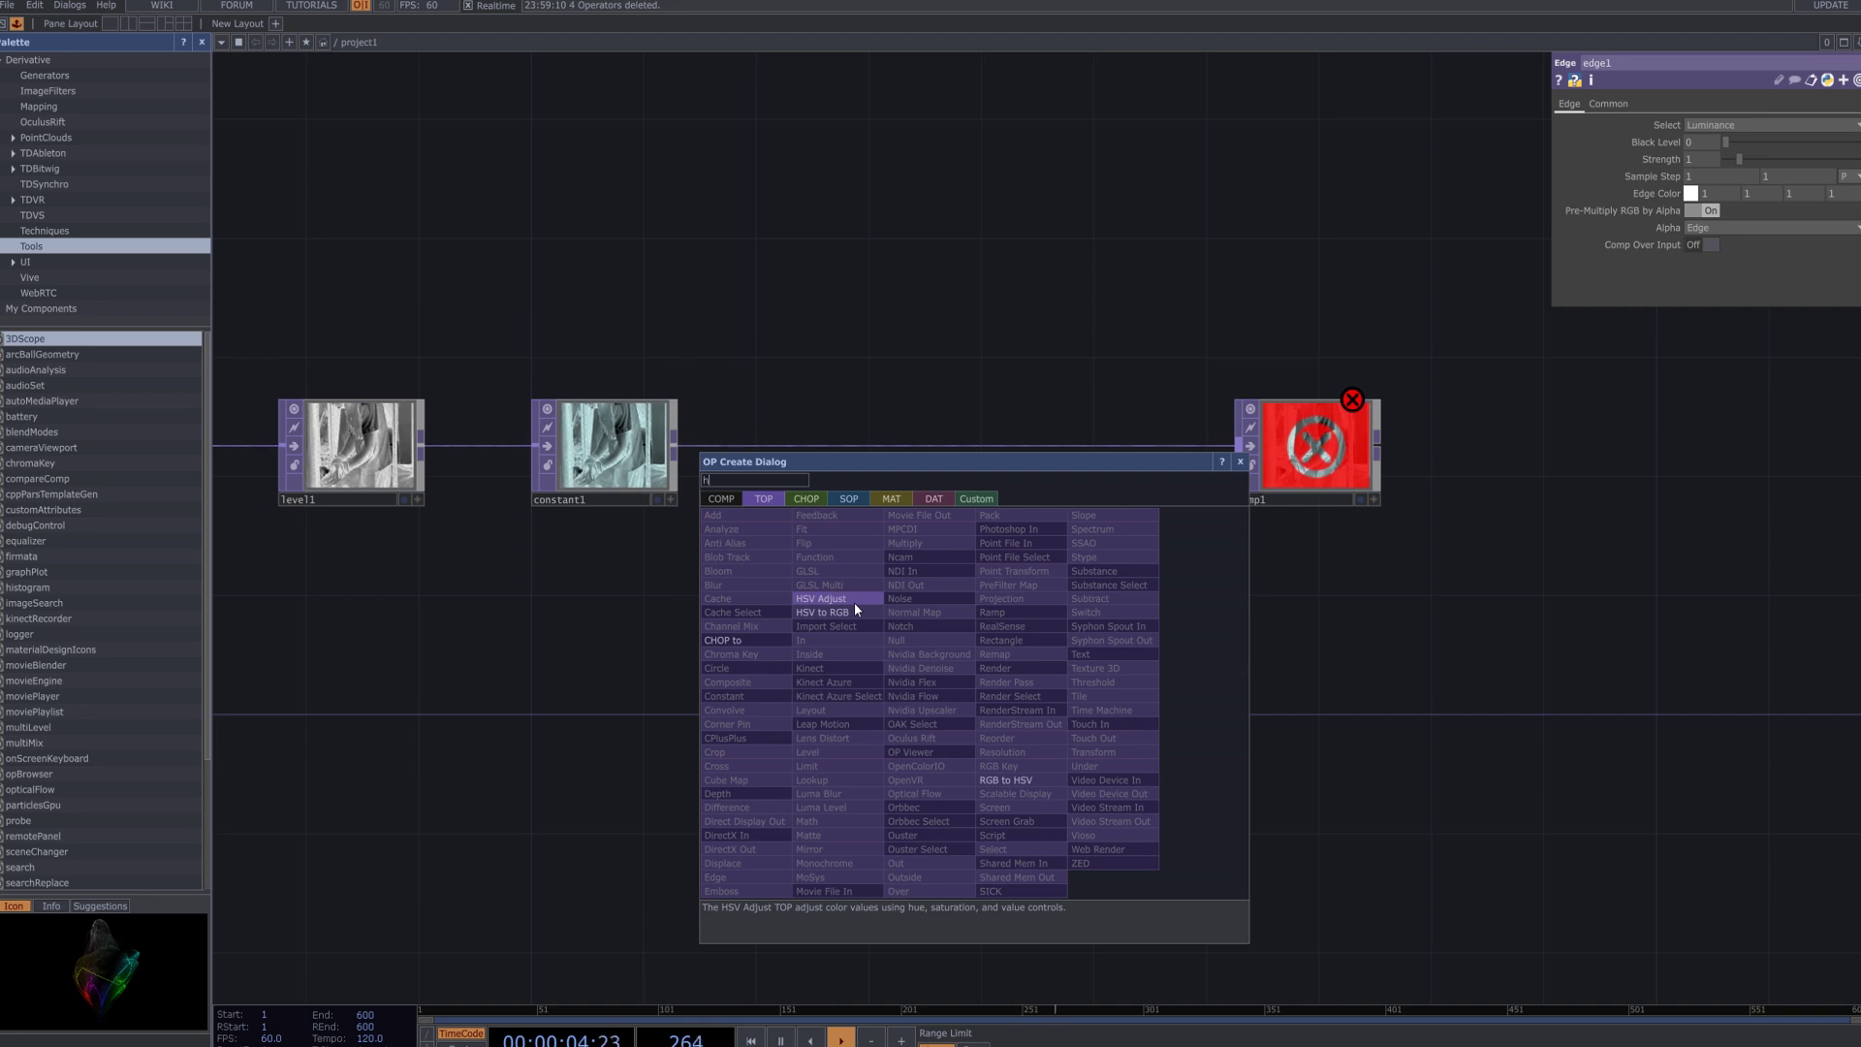
{"action": "left_click", "coordinate": [853, 602]}
{"action": "left_click", "coordinate": [952, 715]}
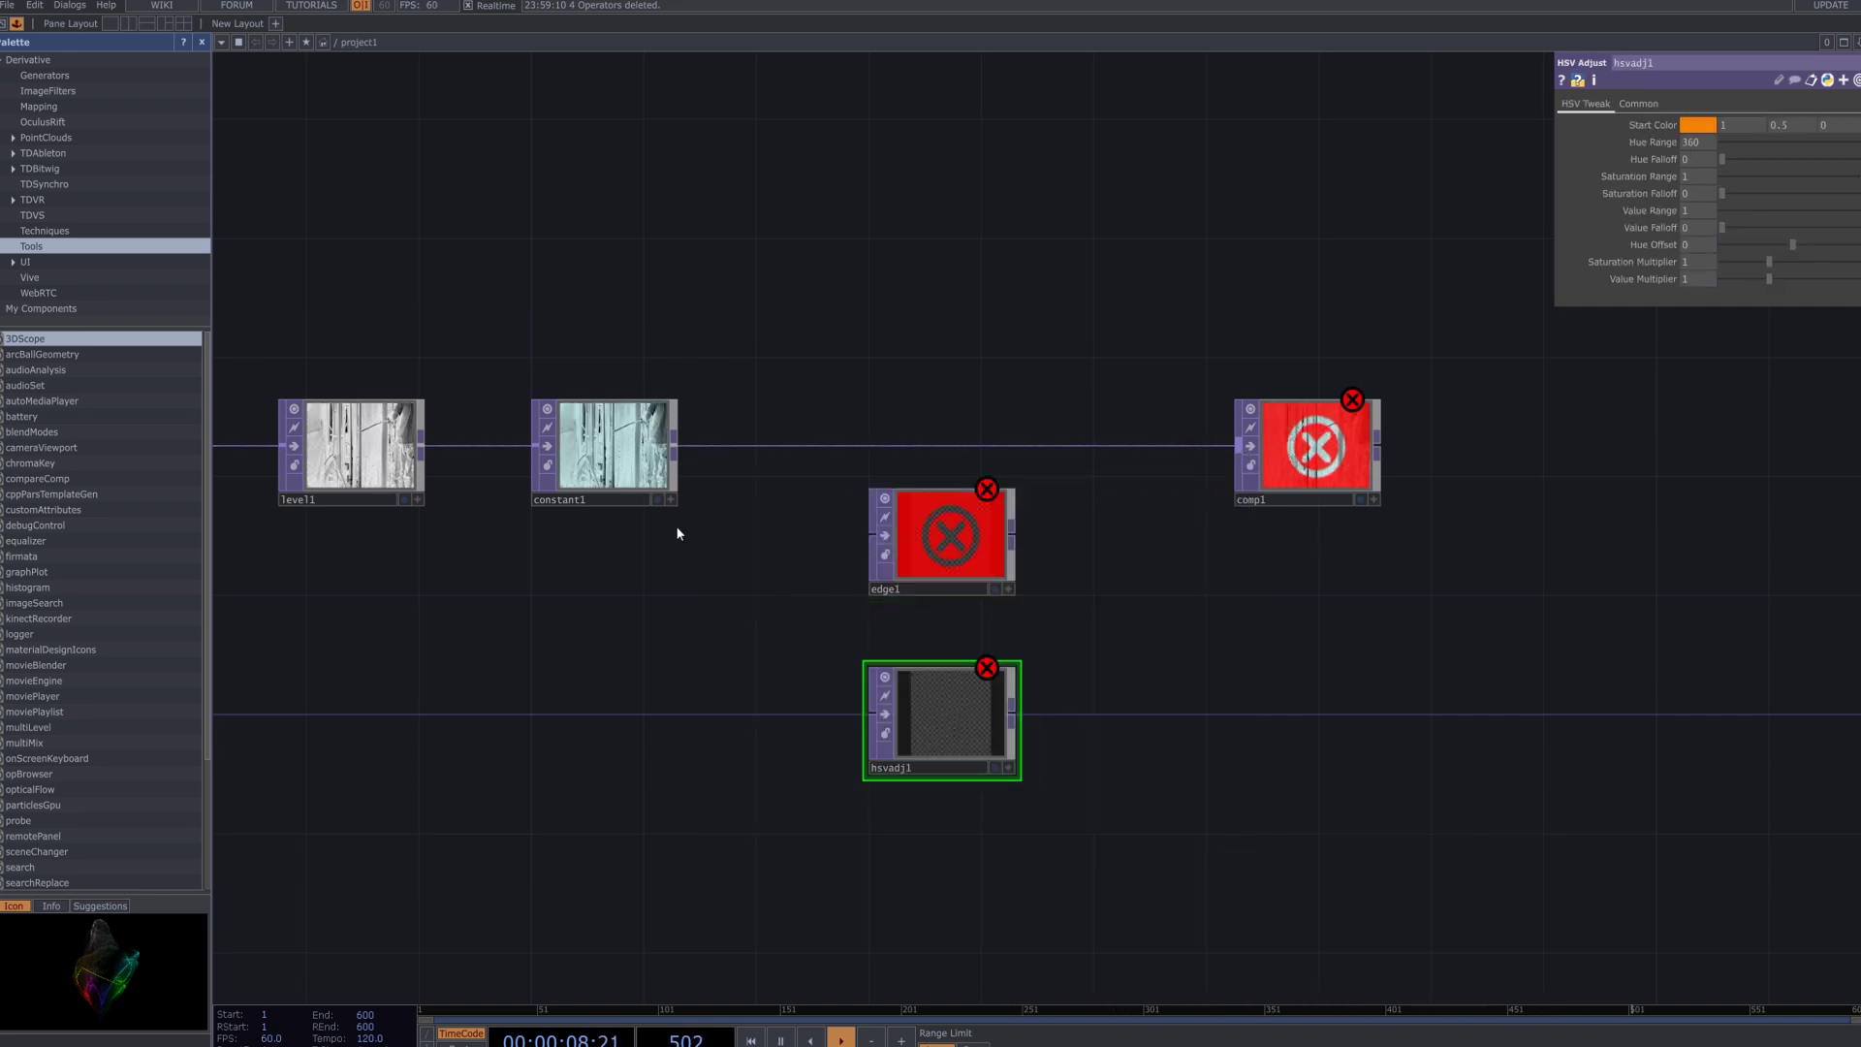
Connect constant1's output to both edge1 and hsvadj1, and wire both of their outputs into comp1.
{"action": "left_click_drag", "start_coordinate": [684, 453], "coordinate": [872, 533]}
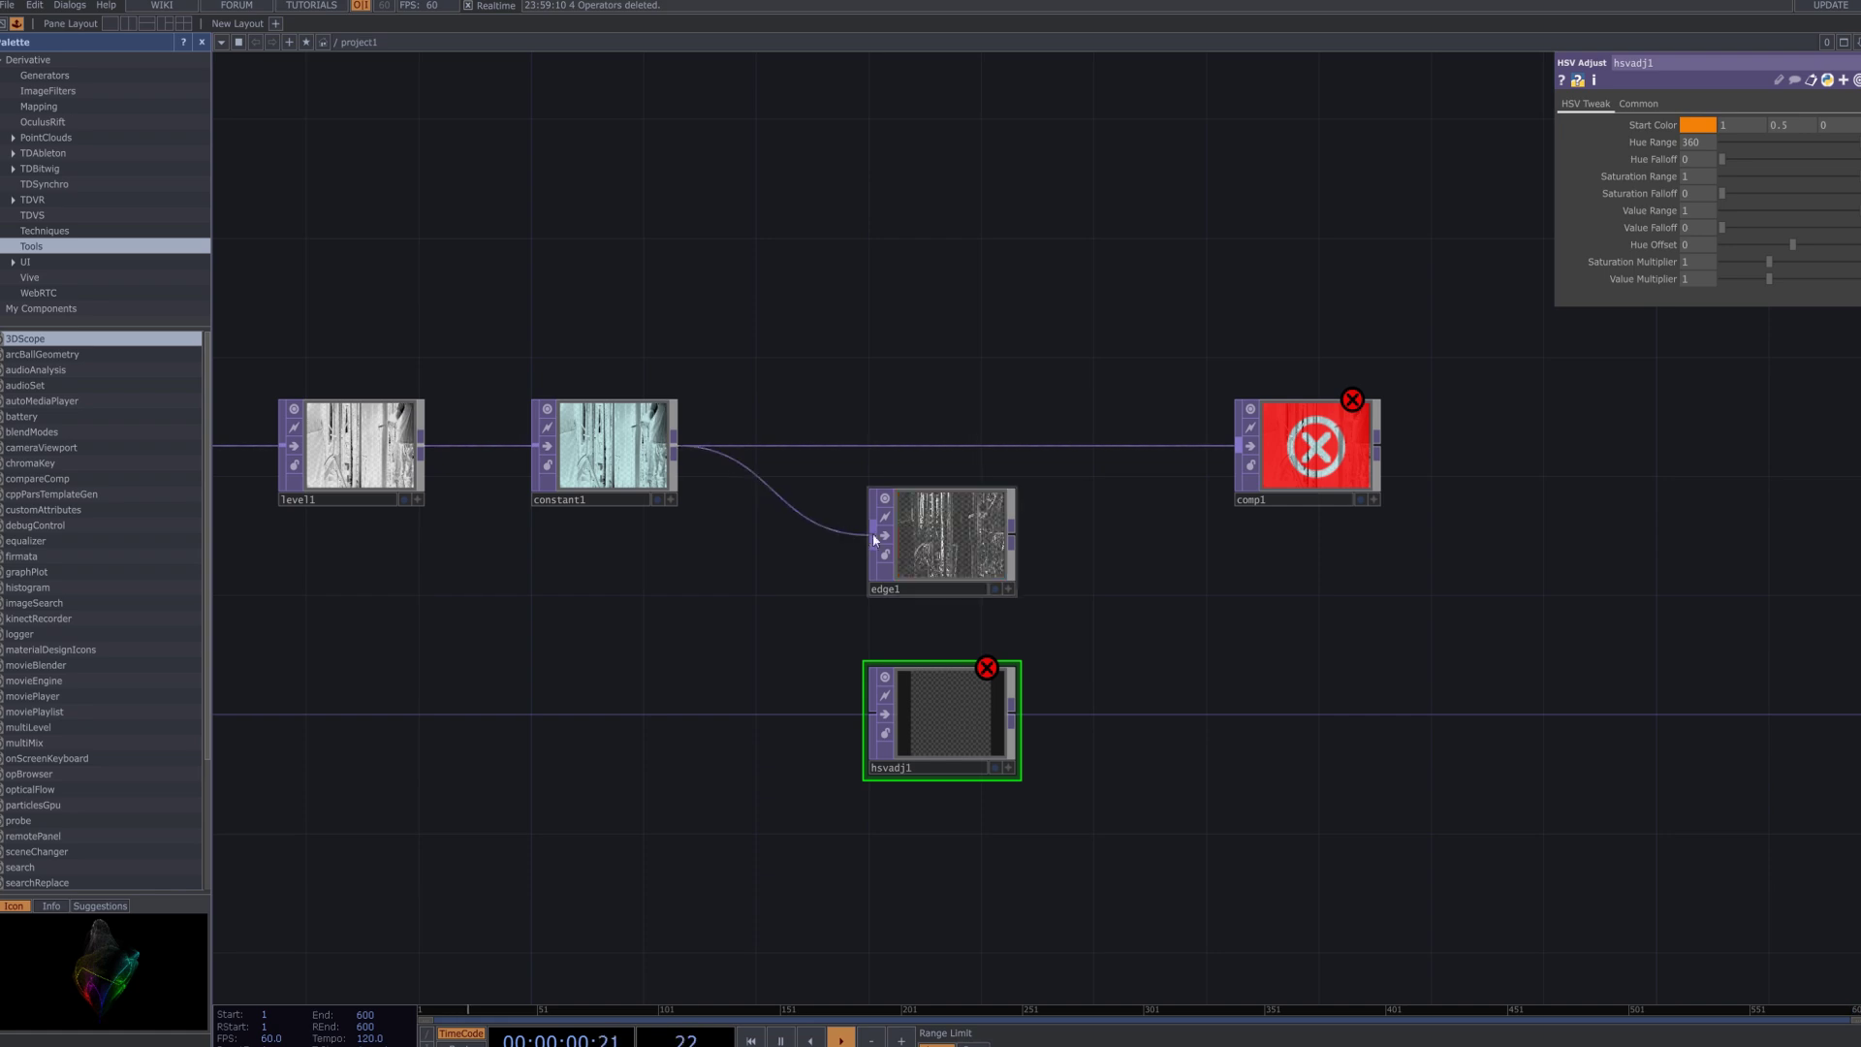
{"action": "left_click_drag", "start_coordinate": [686, 452], "coordinate": [876, 714]}
{"action": "left_click_drag", "start_coordinate": [1012, 533], "coordinate": [1237, 452]}
{"action": "left_click_drag", "start_coordinate": [1000, 728], "coordinate": [1219, 474]}
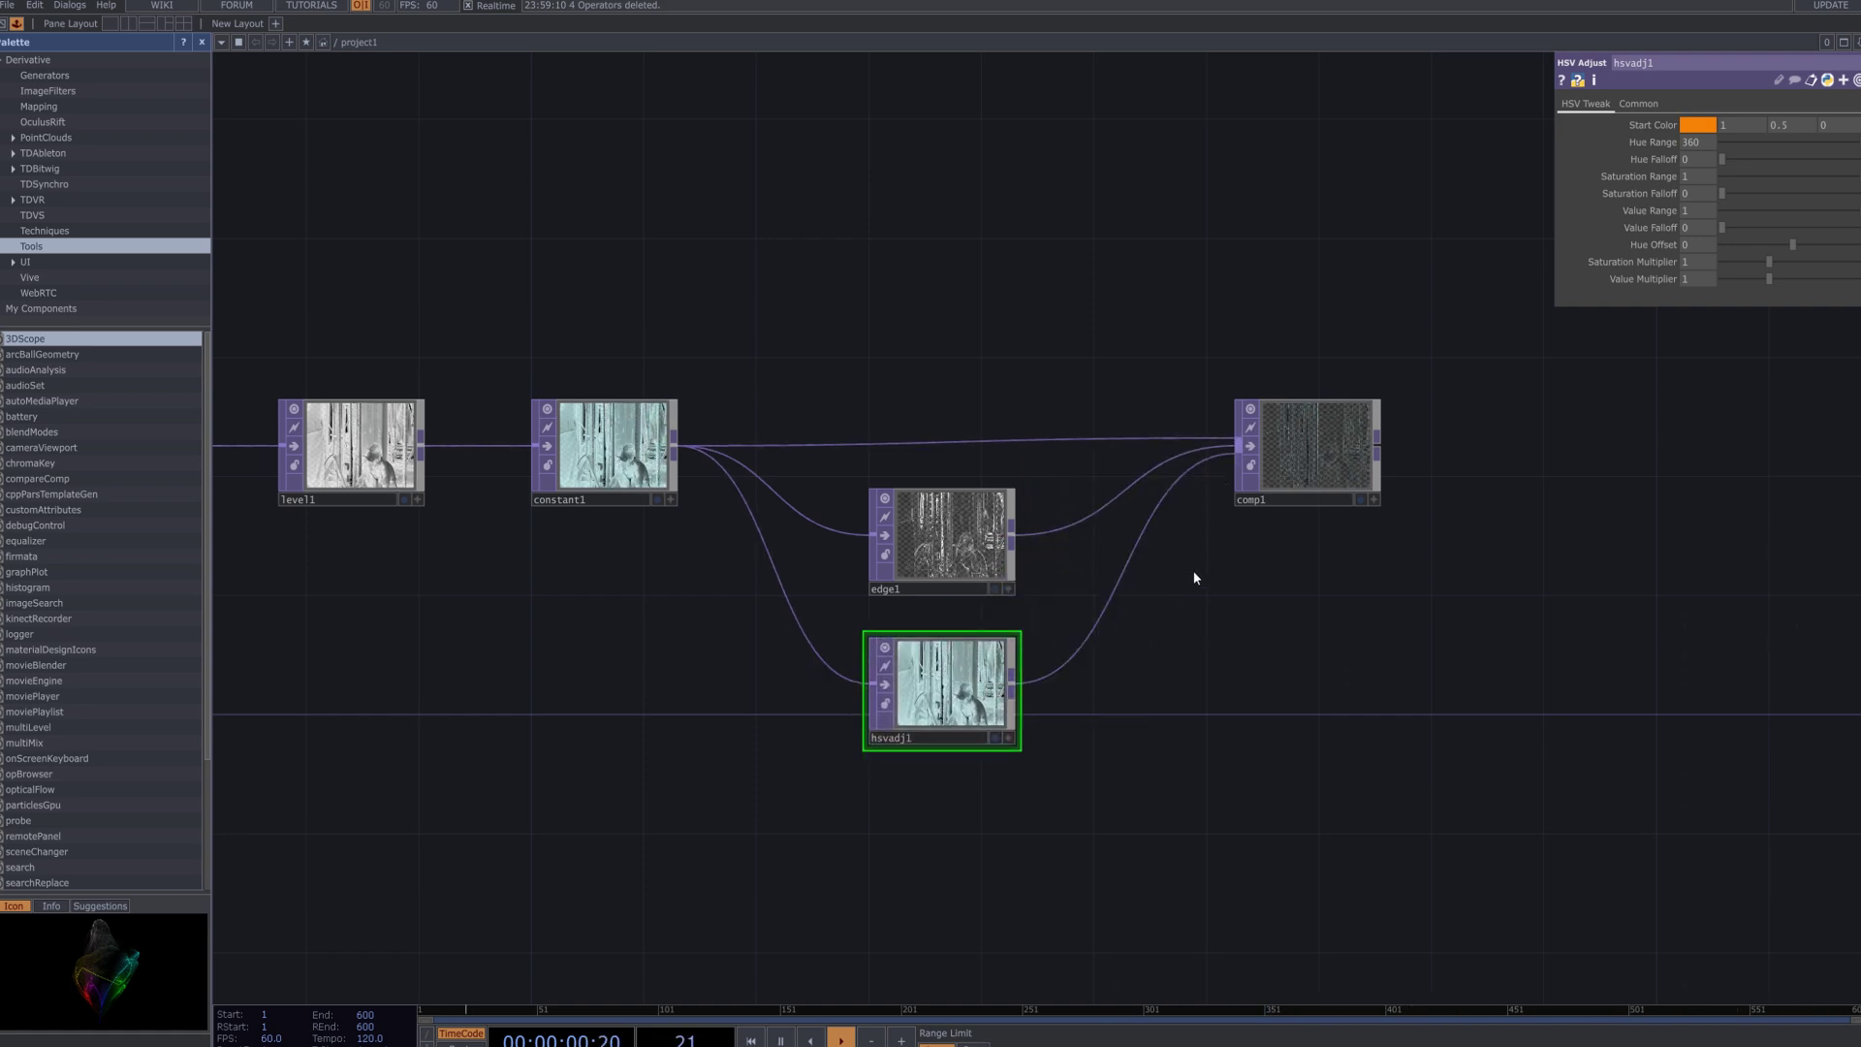
Set the HSV Adjust operator's Start Color to white by reducing its saturation to 0.
{"action": "left_click", "coordinate": [949, 524]}
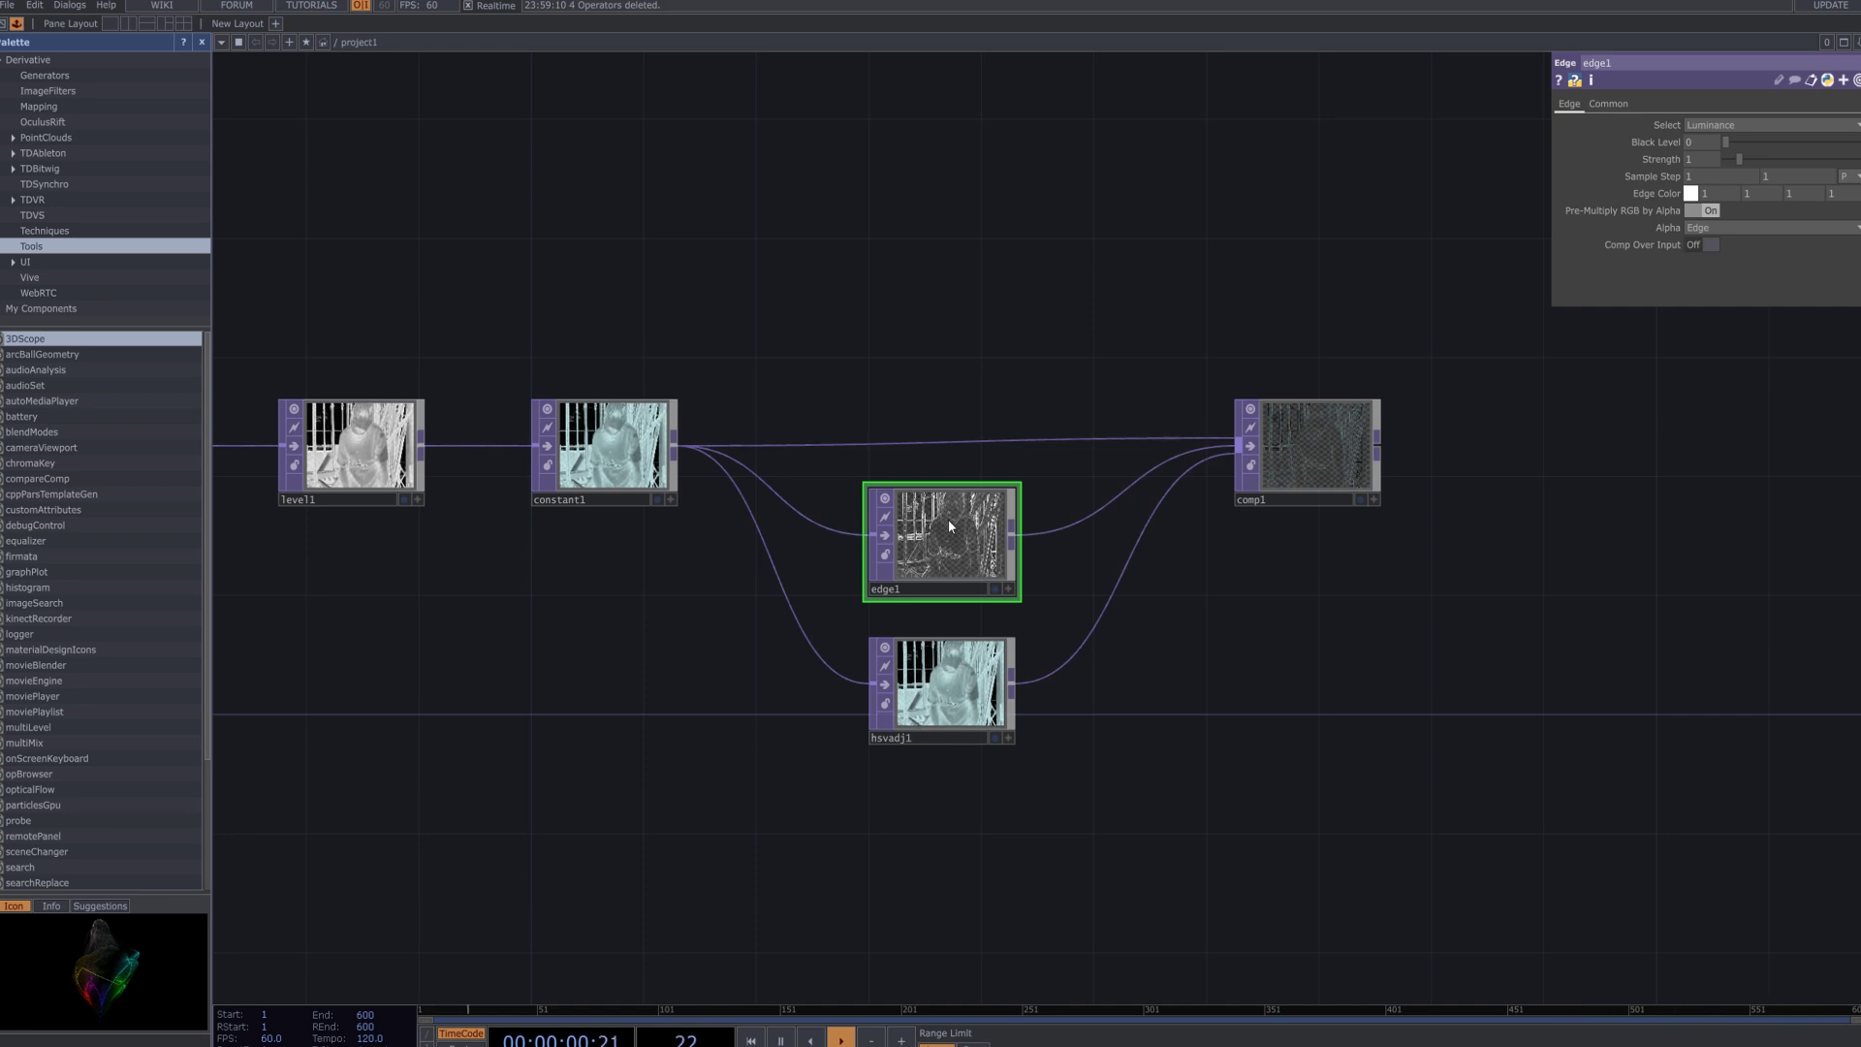
{"action": "left_click", "coordinate": [913, 678]}
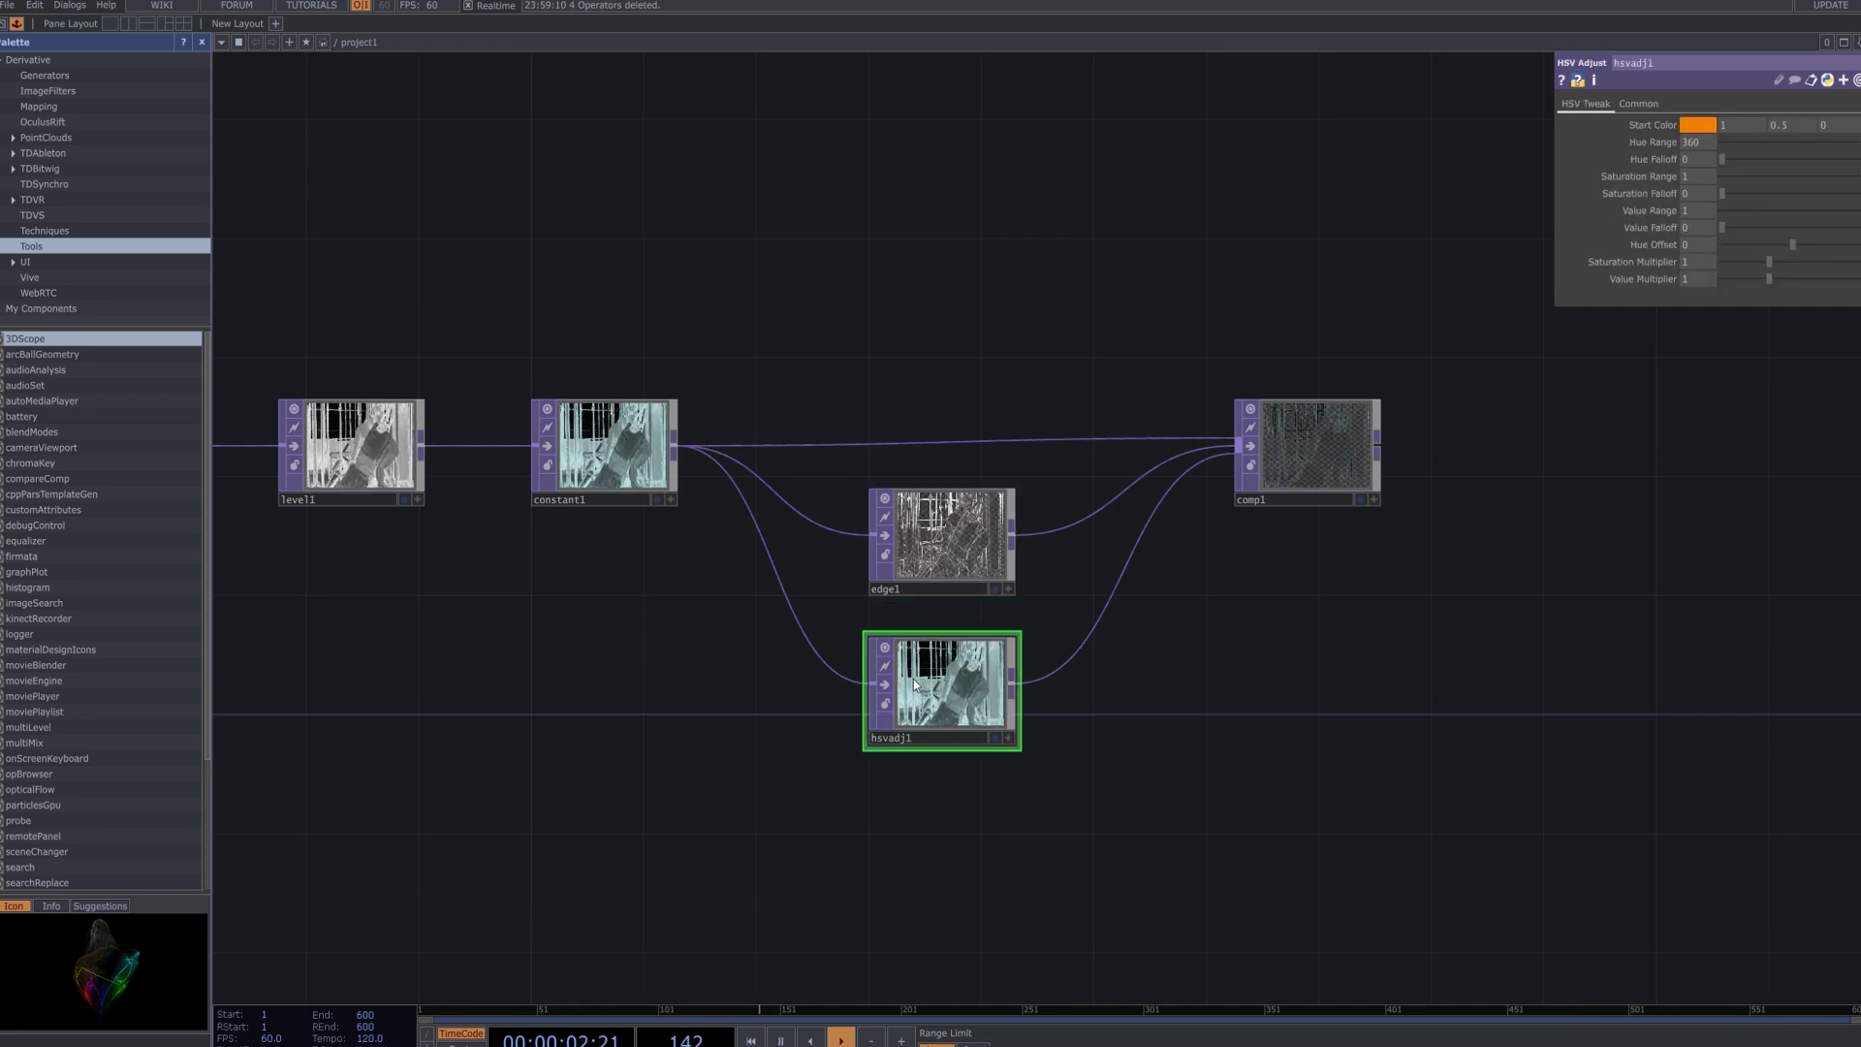
{"action": "left_click", "coordinate": [1689, 126]}
{"action": "left_click_drag", "start_coordinate": [1683, 153], "coordinate": [1665, 148]}
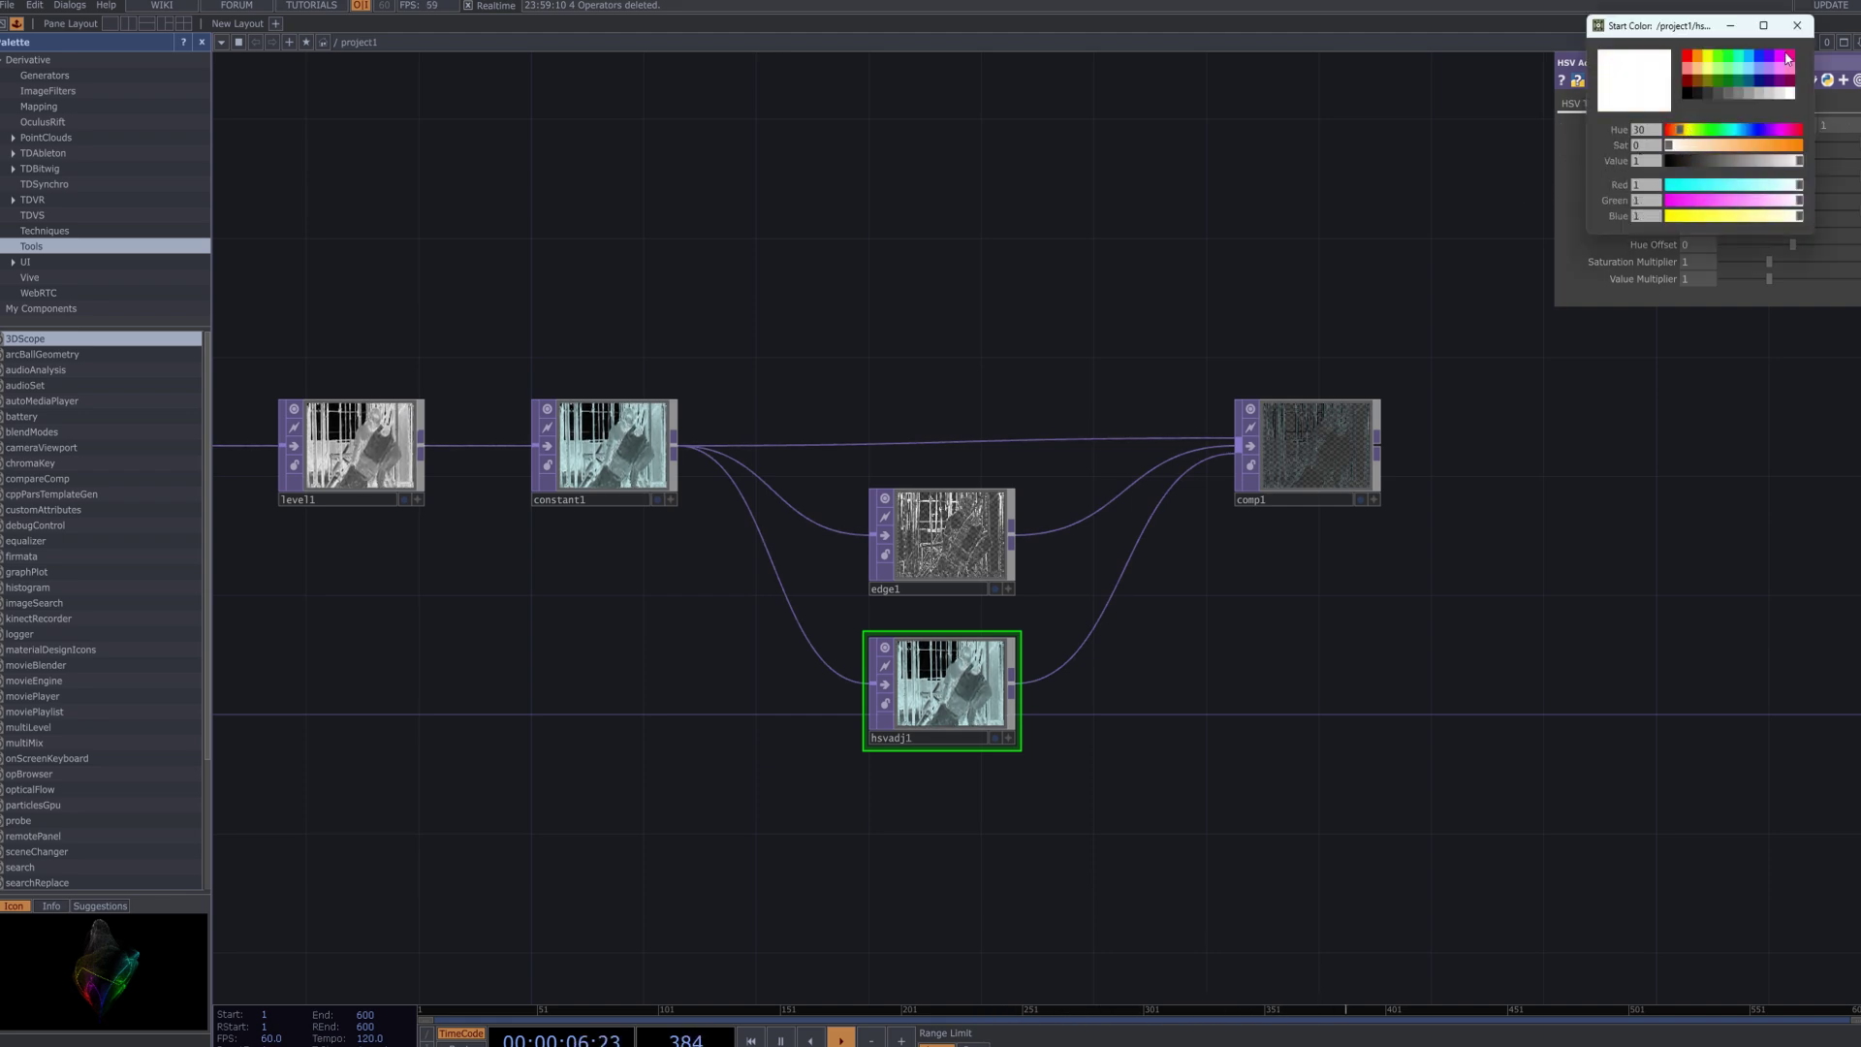
{"action": "left_click", "coordinate": [1797, 25]}
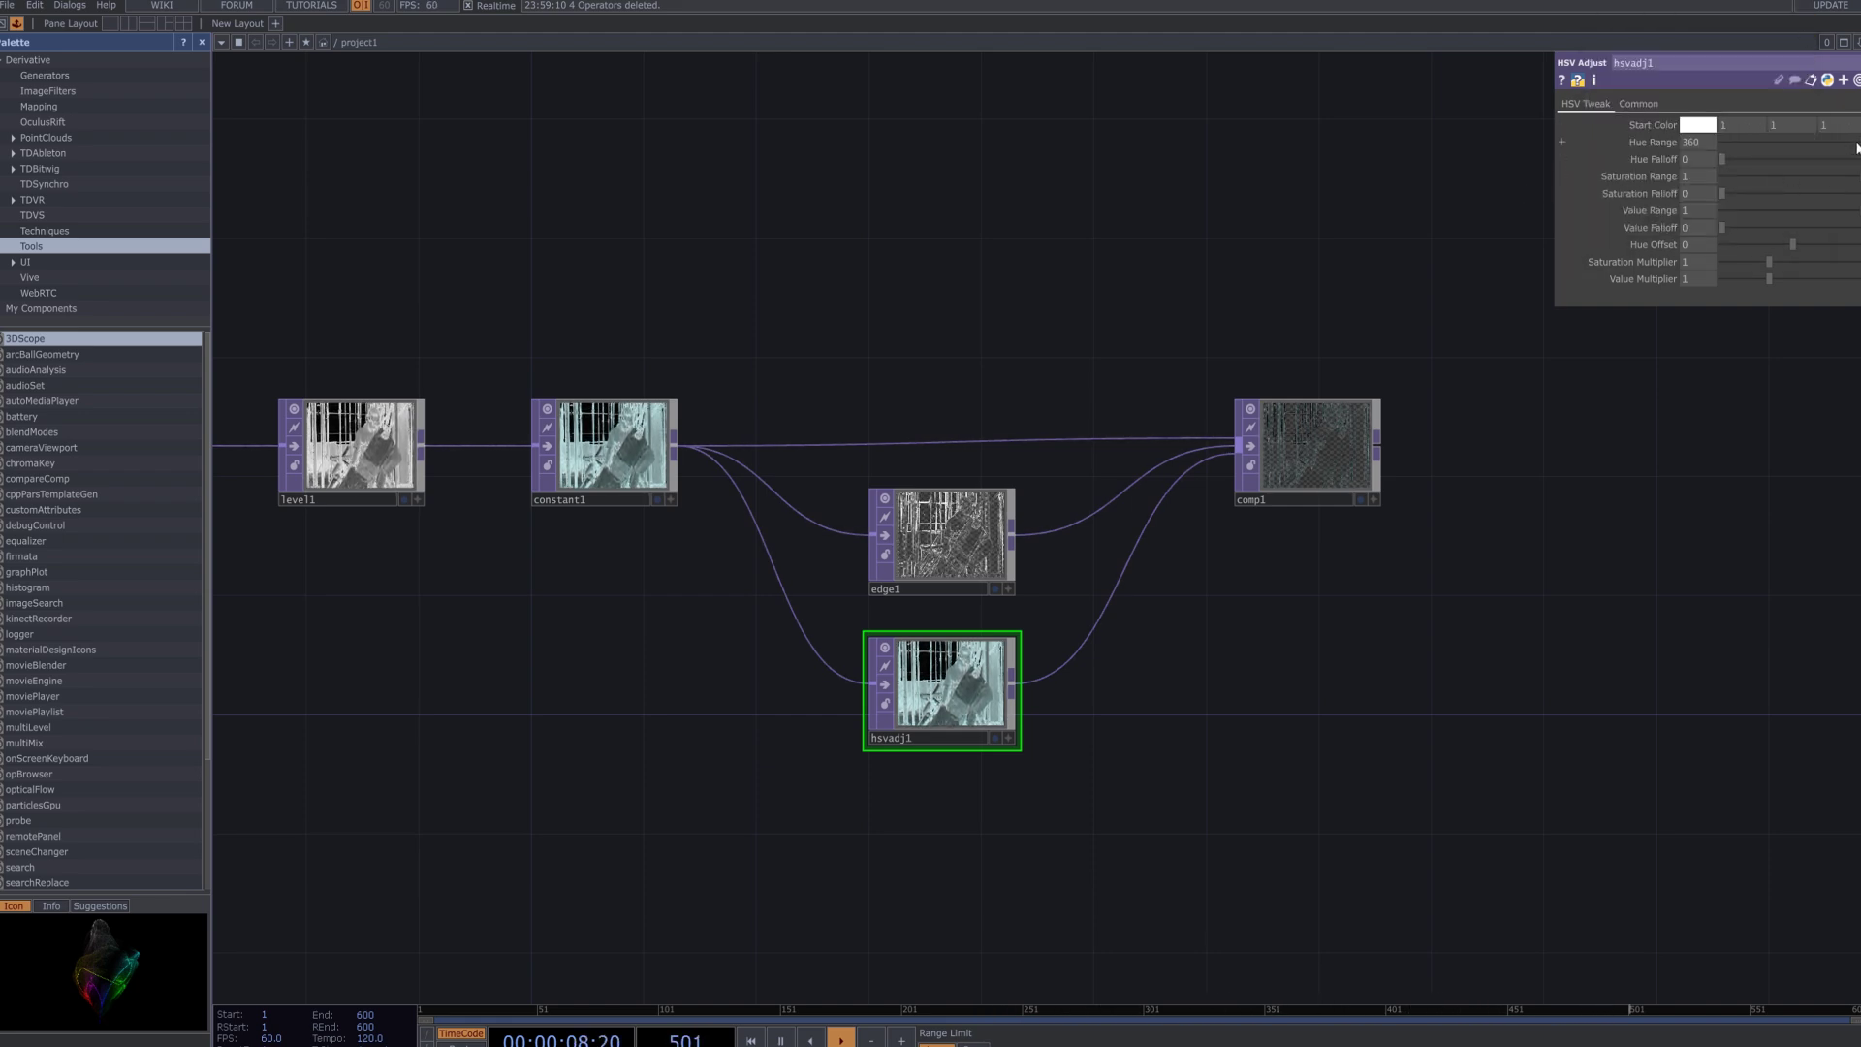
Set hsvadj1's Hue, Saturation and Value Range and its Saturation and Value Multiplier all to 0.
{"action": "left_click_drag", "start_coordinate": [1857, 144], "coordinate": [1685, 170]}
{"action": "left_click_drag", "start_coordinate": [1832, 181], "coordinate": [1656, 188]}
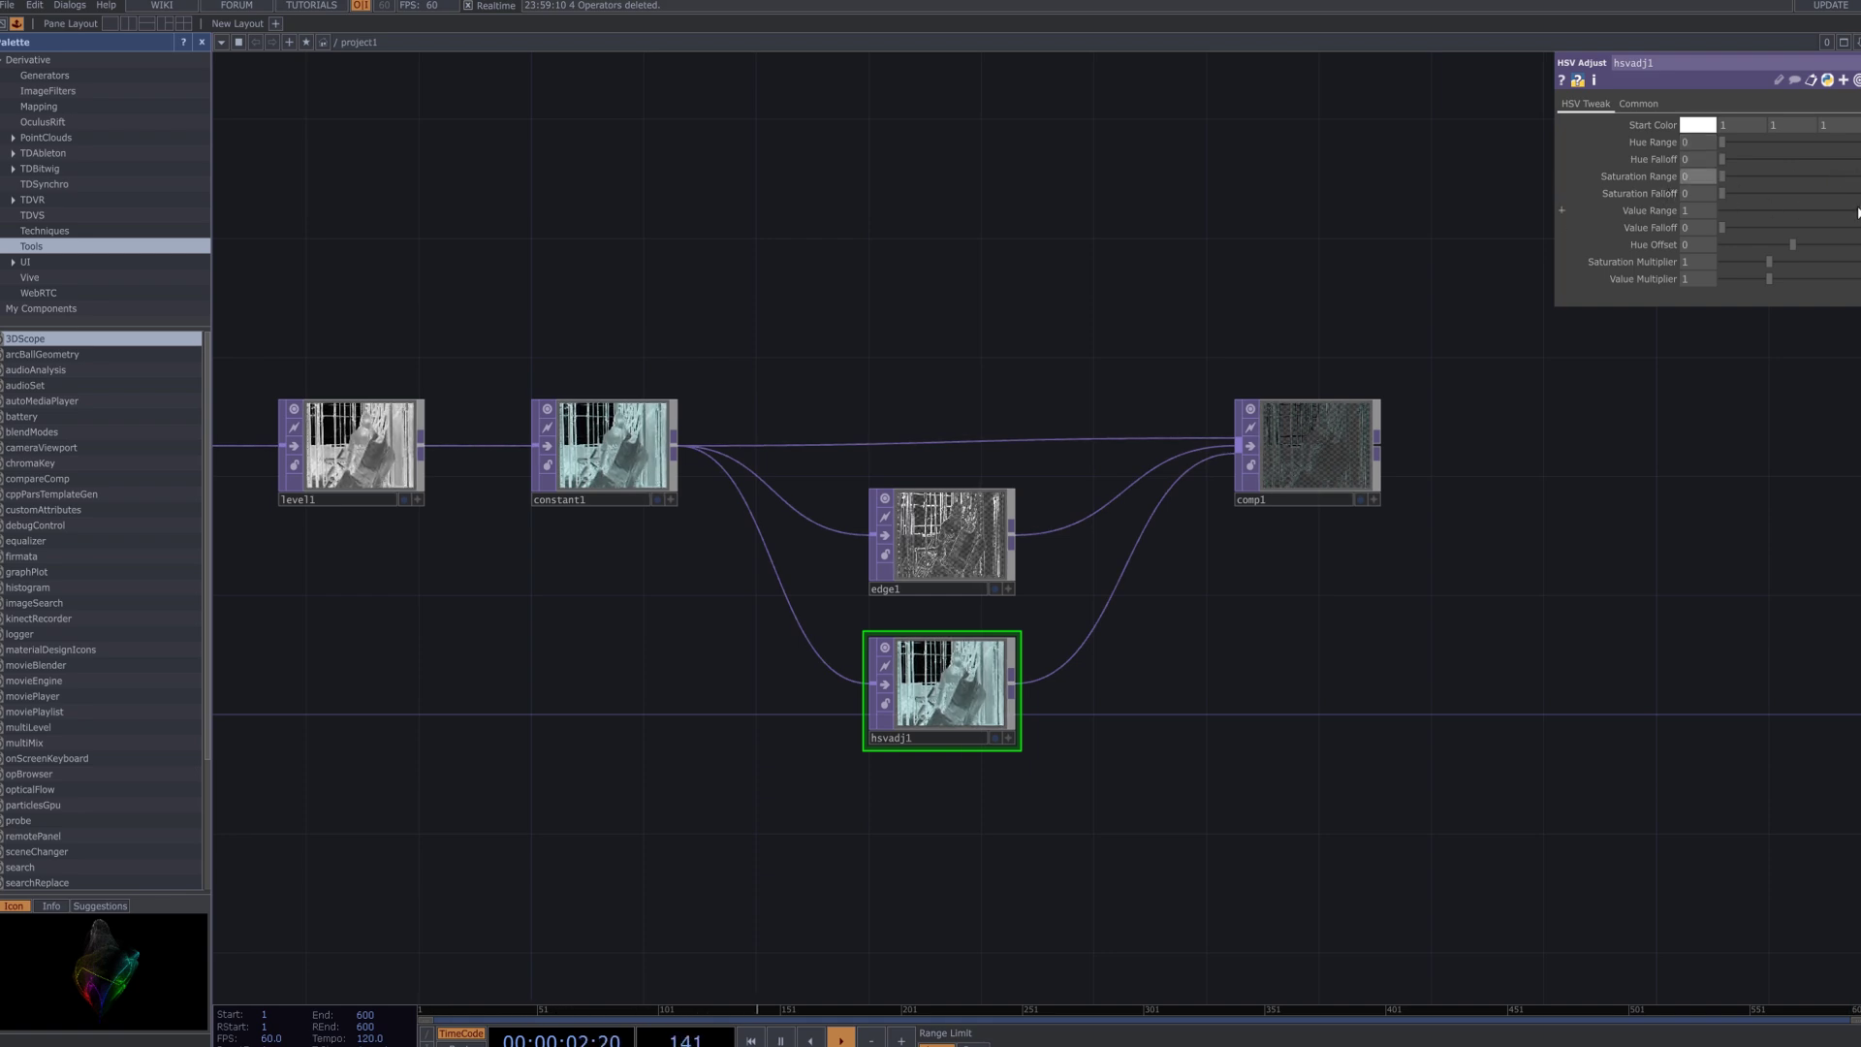
{"action": "left_click_drag", "start_coordinate": [1857, 212], "coordinate": [1660, 217]}
{"action": "left_click_drag", "start_coordinate": [1787, 258], "coordinate": [1615, 294]}
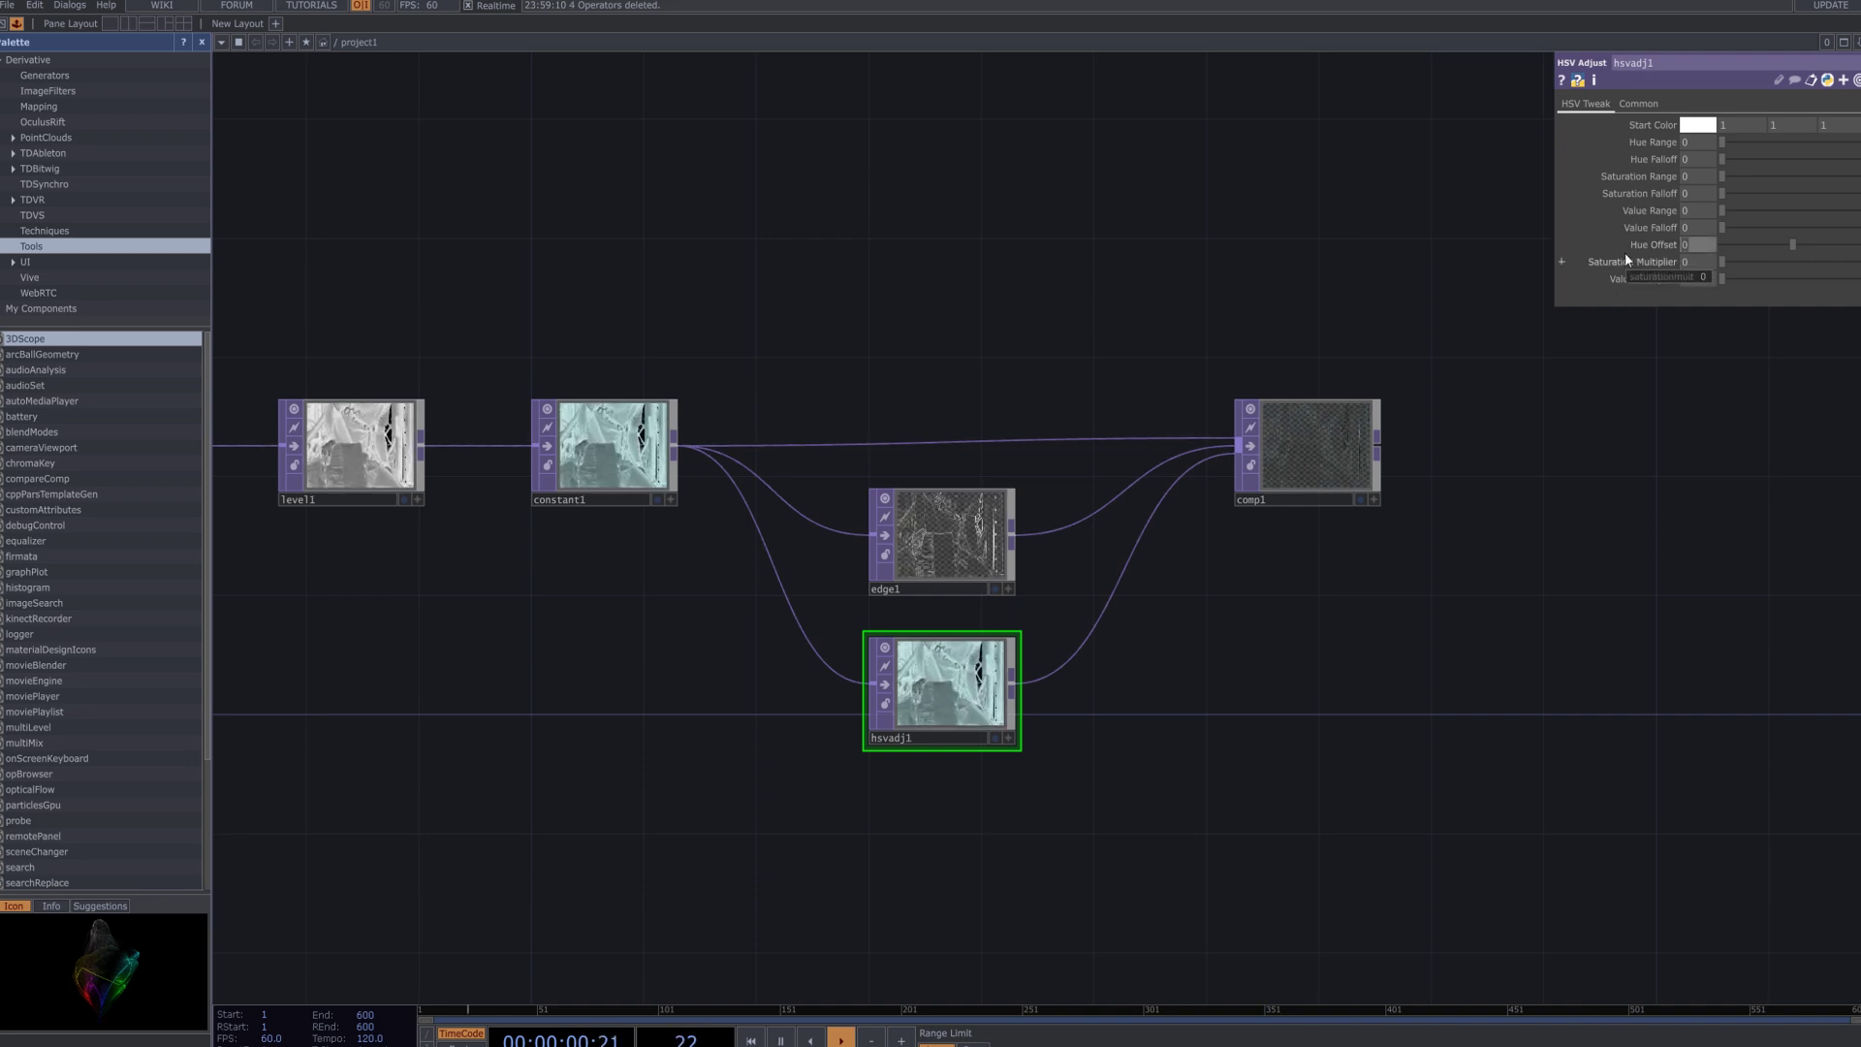
Set the HSV Adjust operator's Hue Offset to -360.
{"action": "type", "text": "-3"}
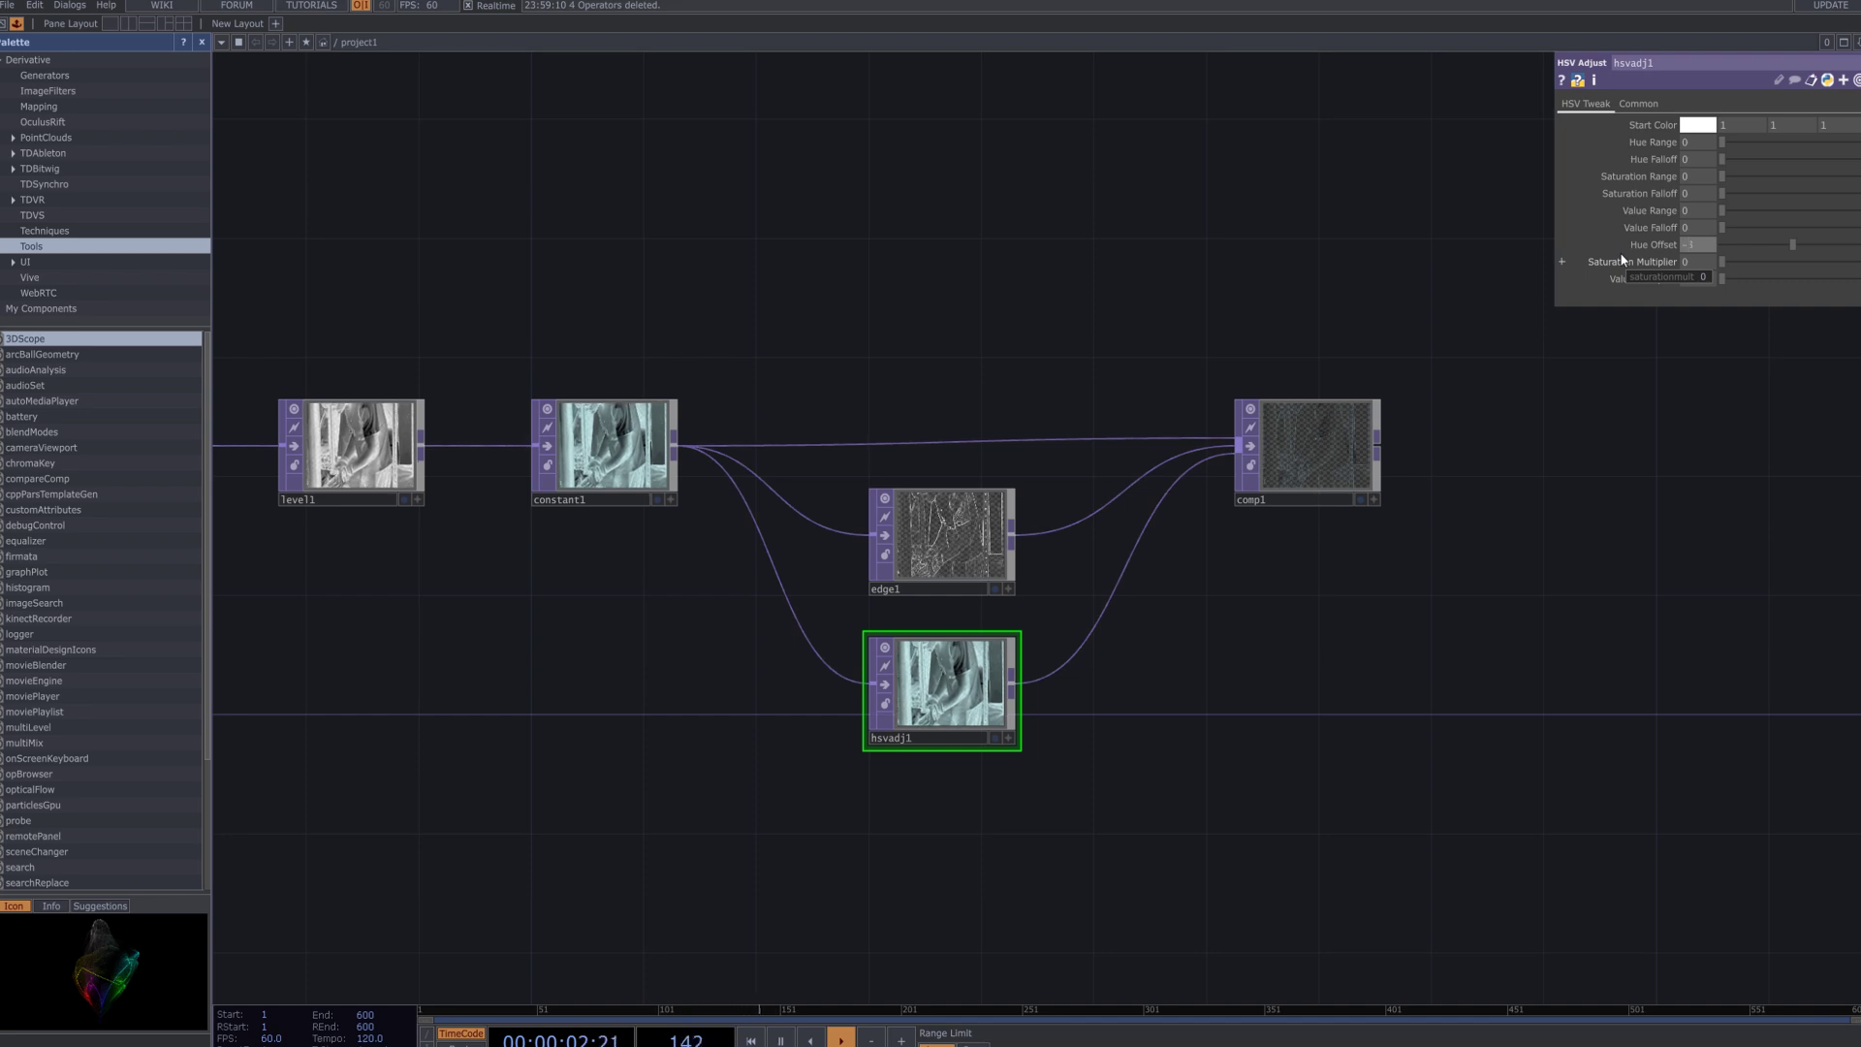
{"action": "type", "text": "60"}
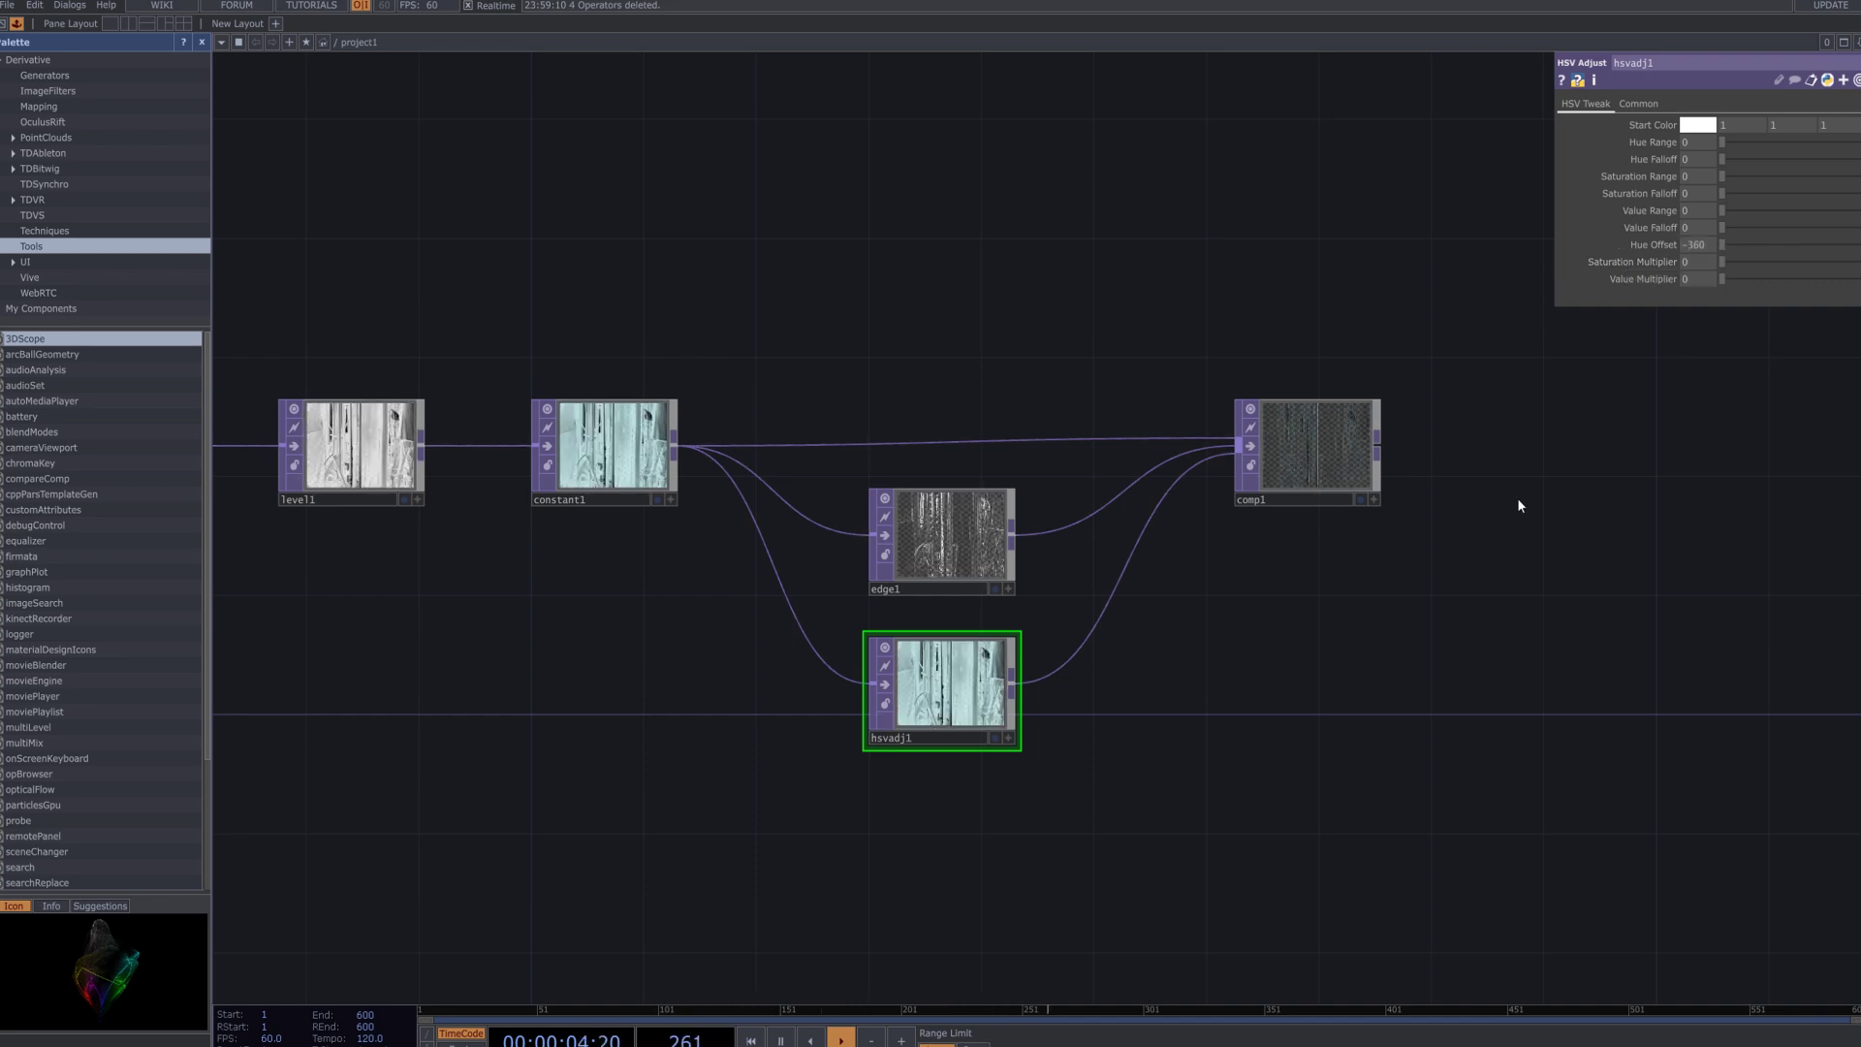
Turn on Select Input for the Composite operator comp1.
{"action": "left_click_drag", "start_coordinate": [1465, 441], "coordinate": [1158, 388]}
{"action": "scroll", "coordinate": [1057, 427], "scroll_direction": "up", "scroll_amount": 3}
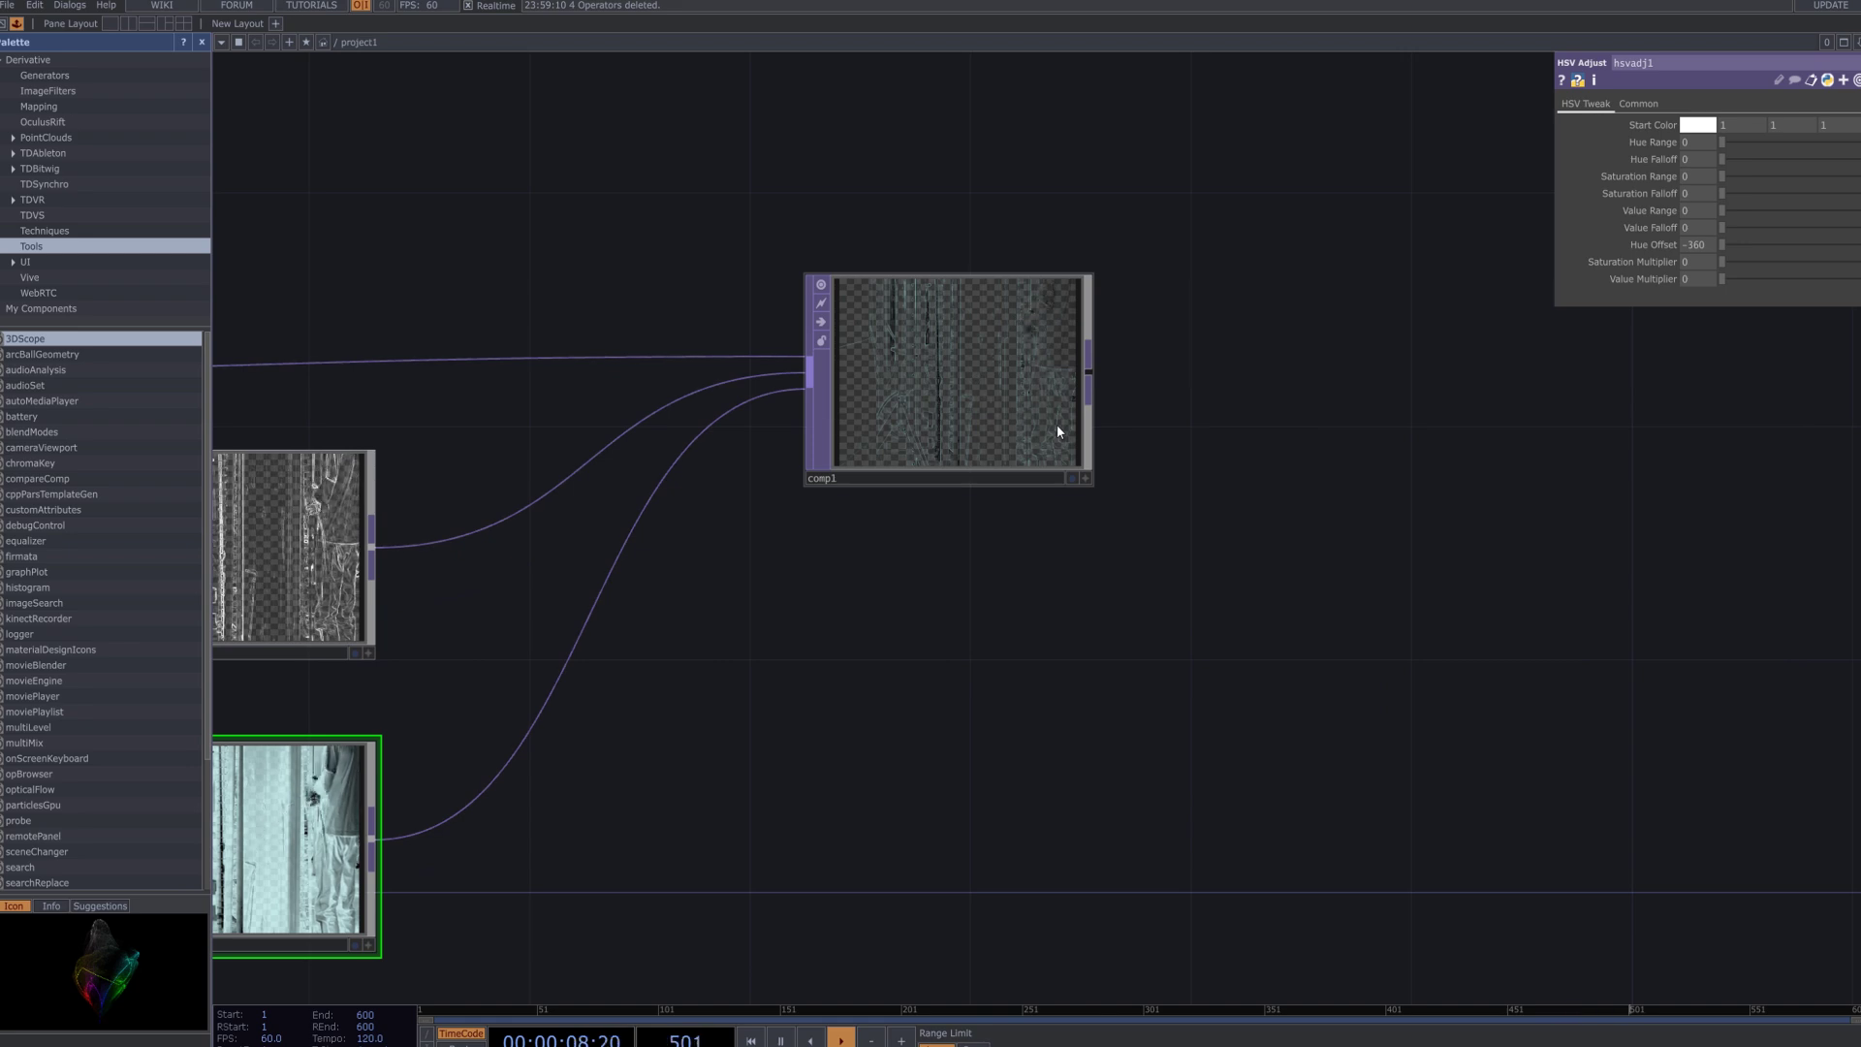
{"action": "scroll", "coordinate": [1057, 431], "scroll_direction": "down", "scroll_amount": 2}
{"action": "scroll", "coordinate": [1171, 614], "scroll_direction": "down", "scroll_amount": 2}
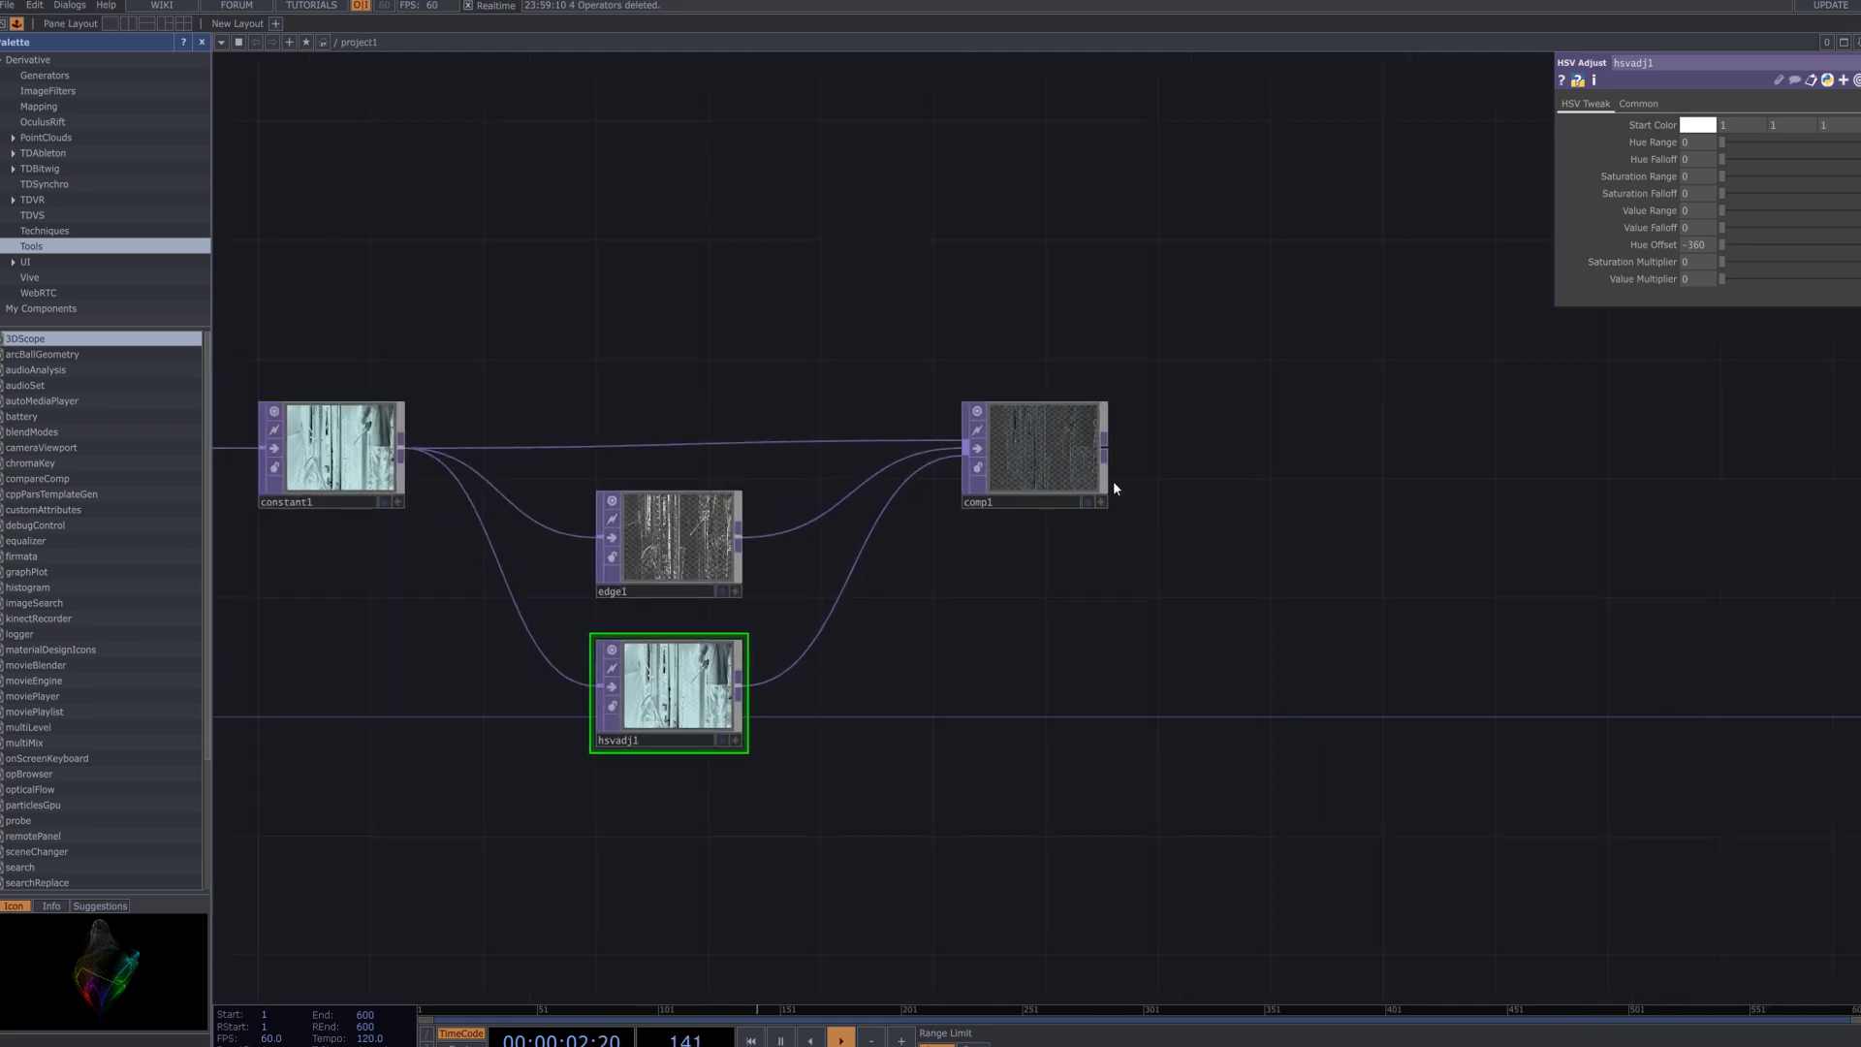
{"action": "left_click", "coordinate": [1079, 456]}
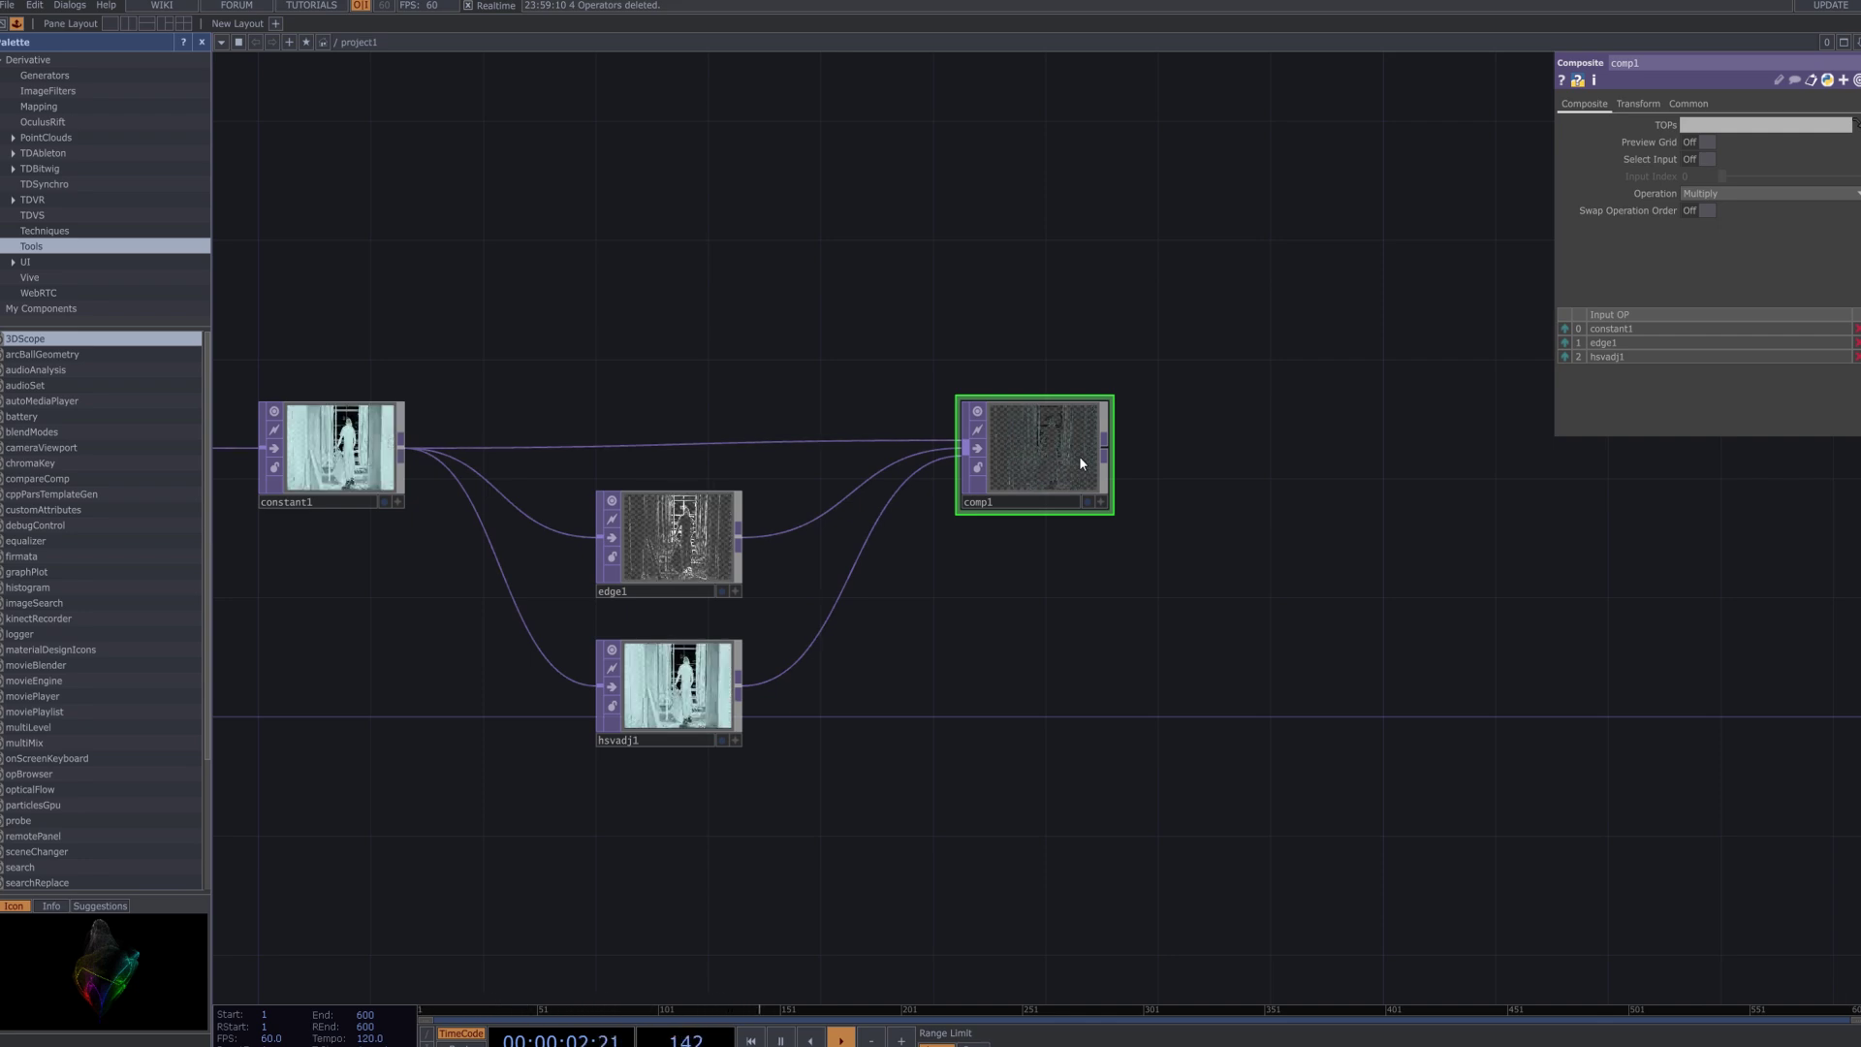
{"action": "left_click", "coordinate": [1707, 159]}
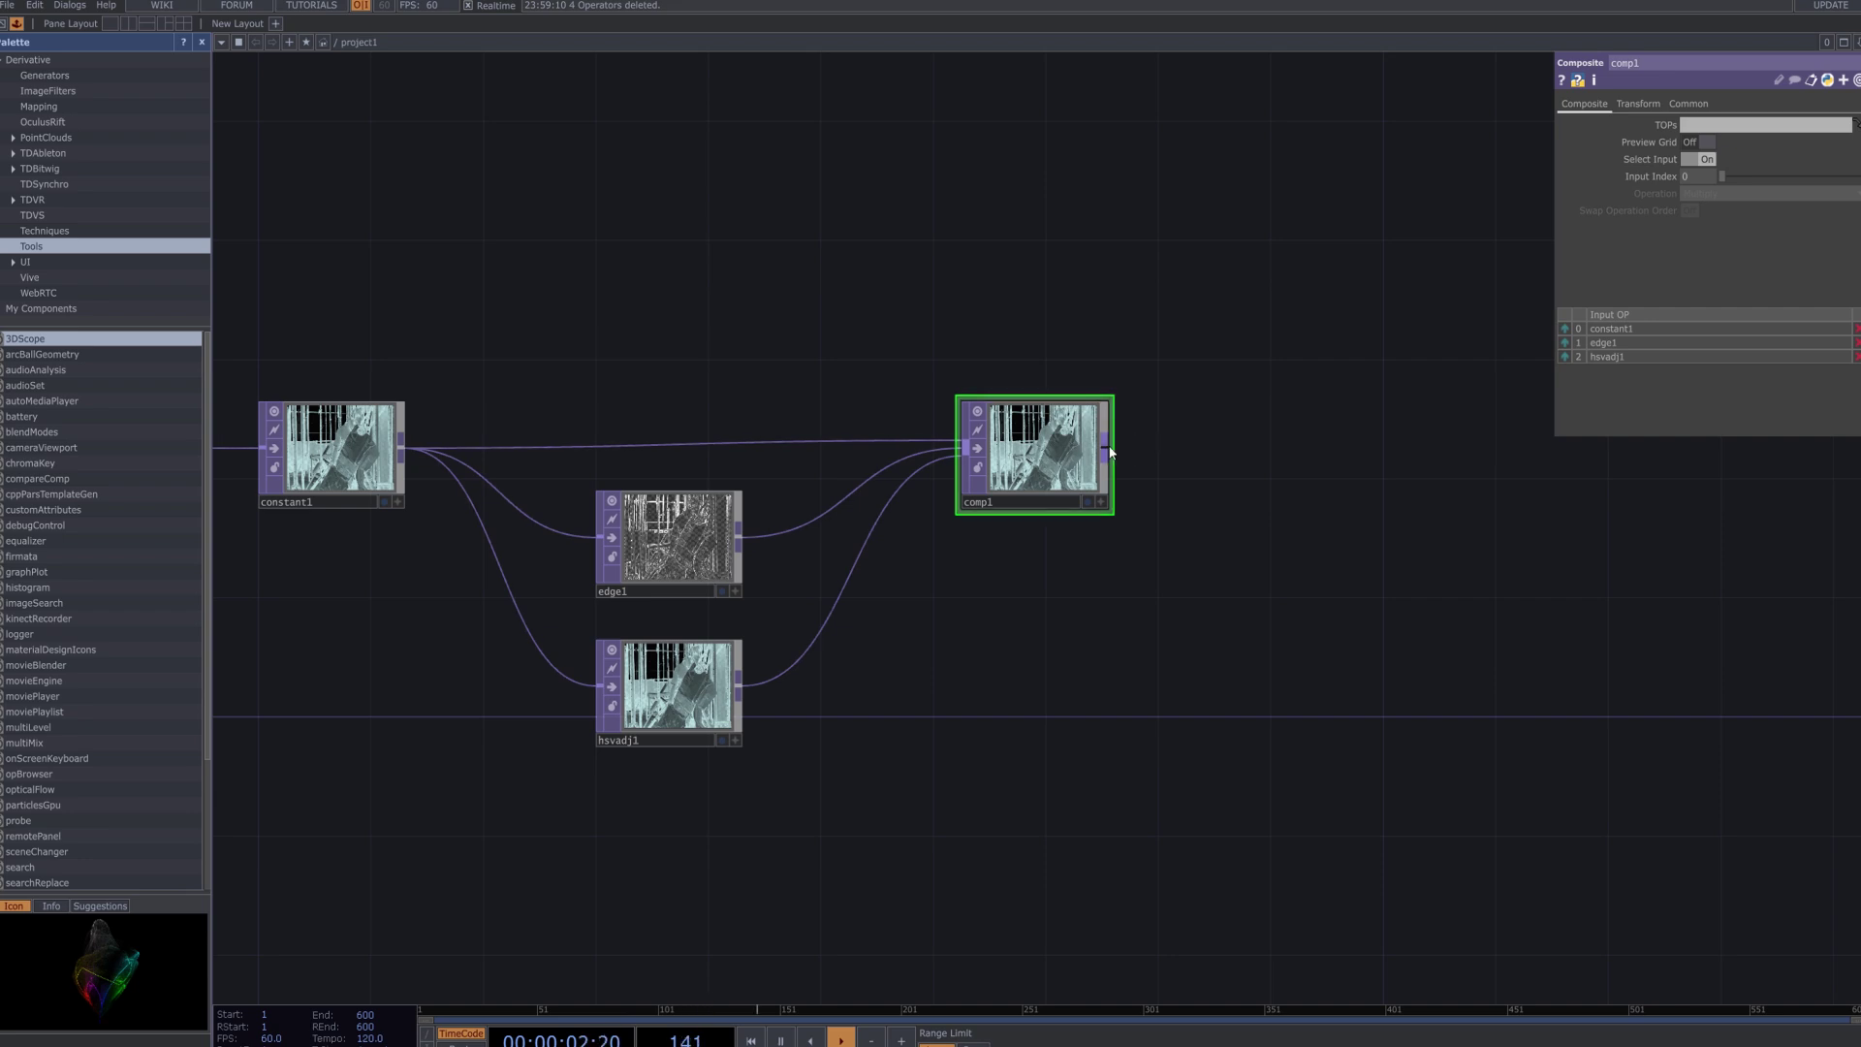
Add a Lens Distort TOP connected to the output of comp1.
{"action": "key", "text": "Tab"}
{"action": "type", "text": "le"}
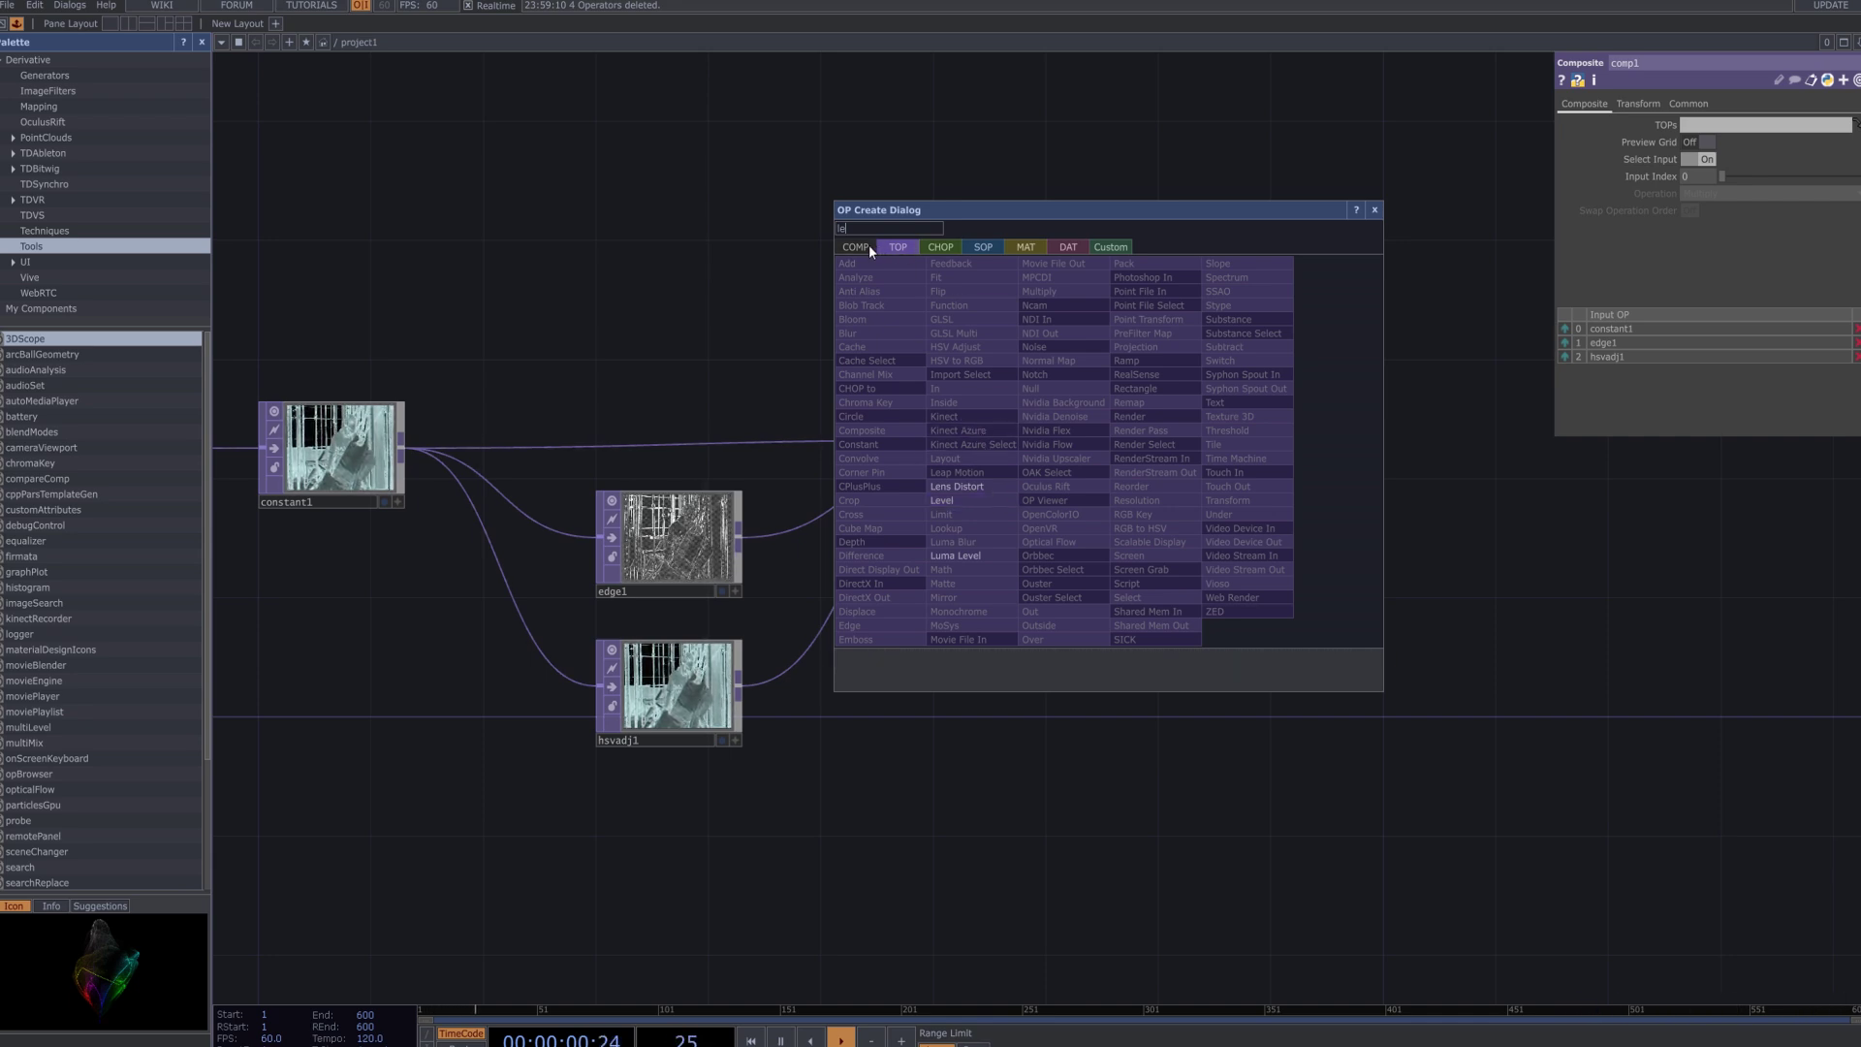
{"action": "left_click", "coordinate": [1070, 248]}
{"action": "left_click", "coordinate": [1027, 247]}
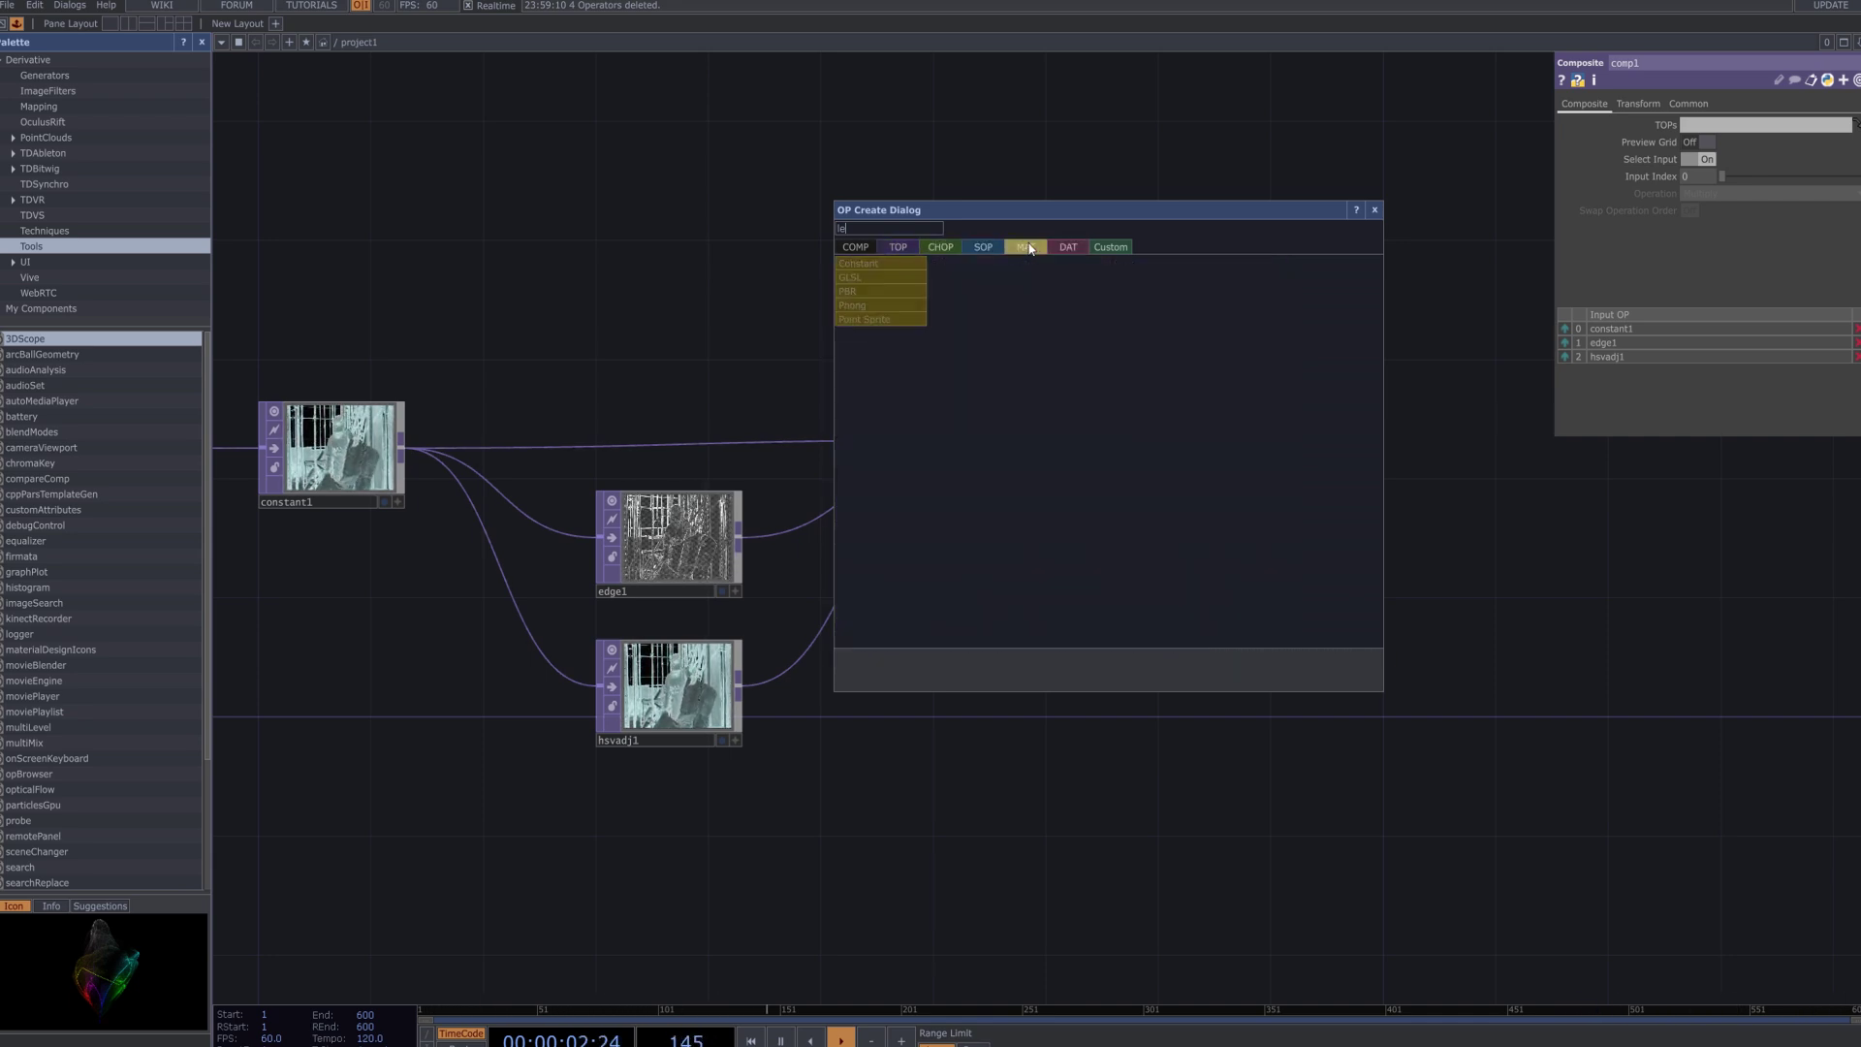
{"action": "left_click", "coordinate": [983, 247]}
{"action": "left_click", "coordinate": [940, 247]}
{"action": "left_click", "coordinate": [902, 248]}
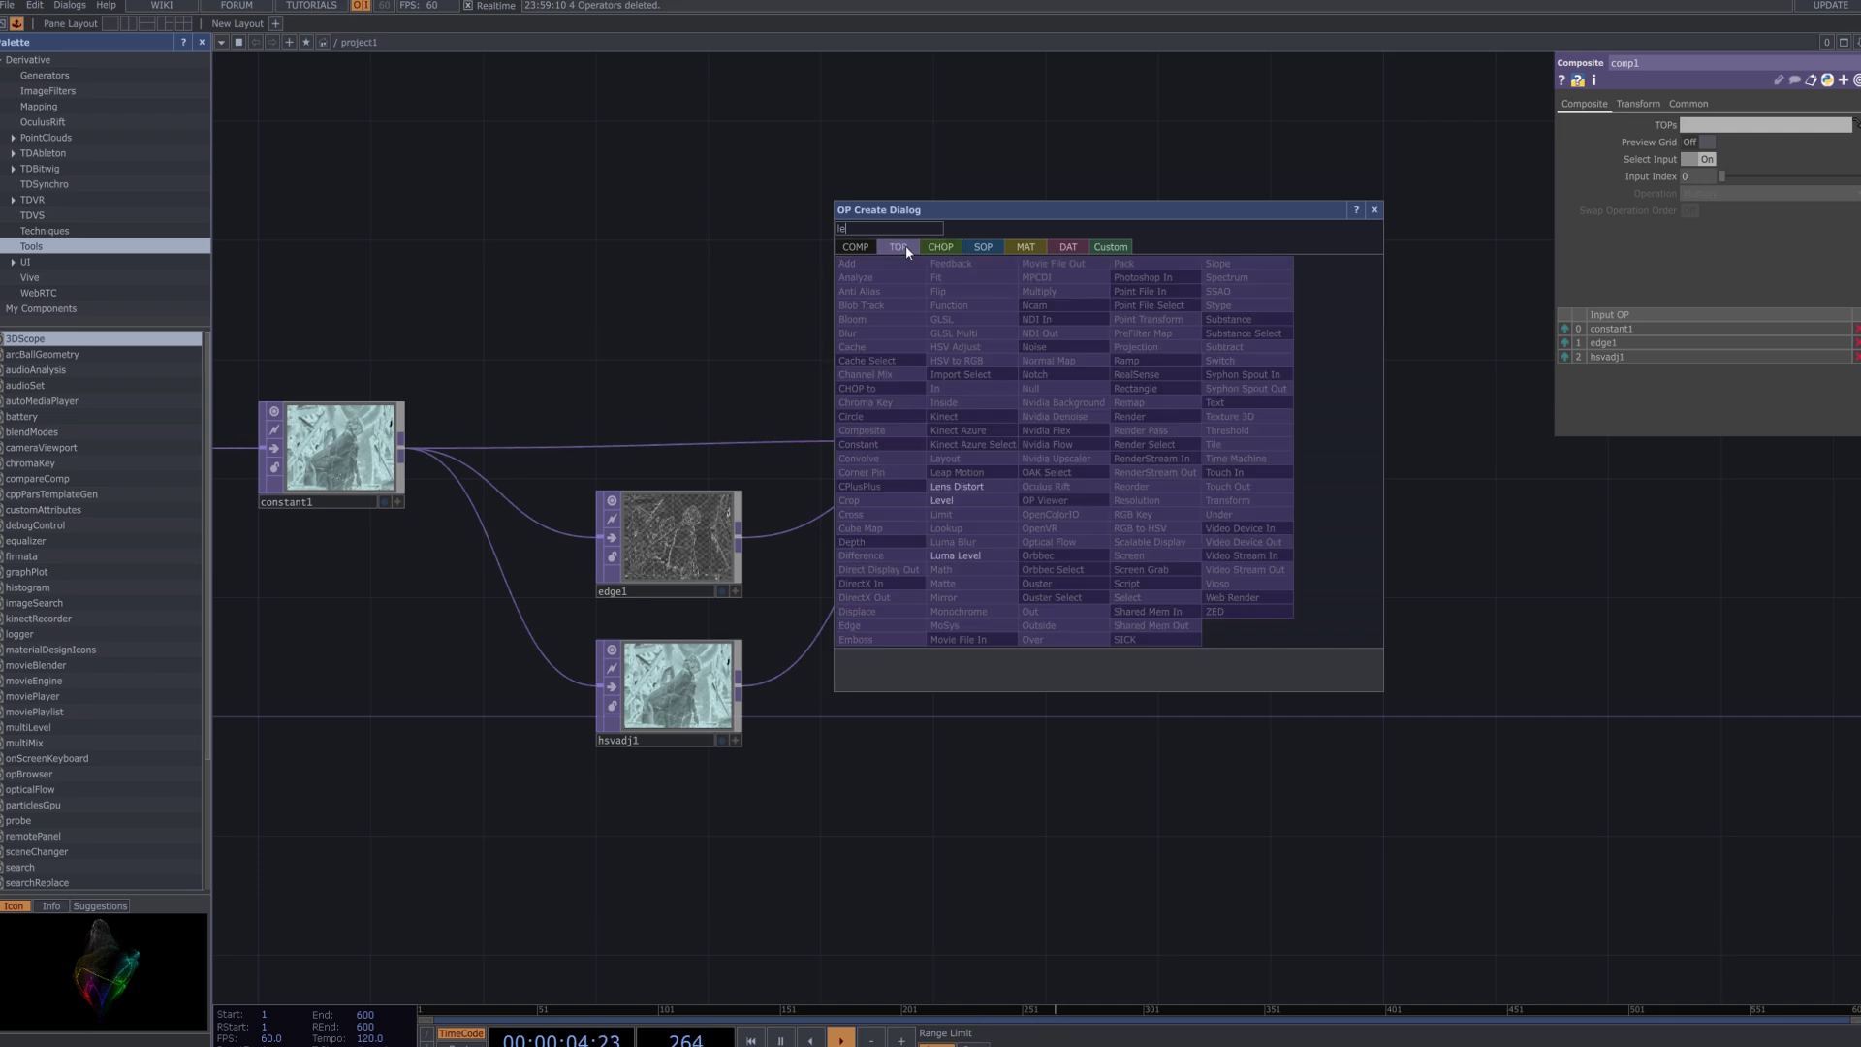
{"action": "left_click", "coordinate": [968, 486]}
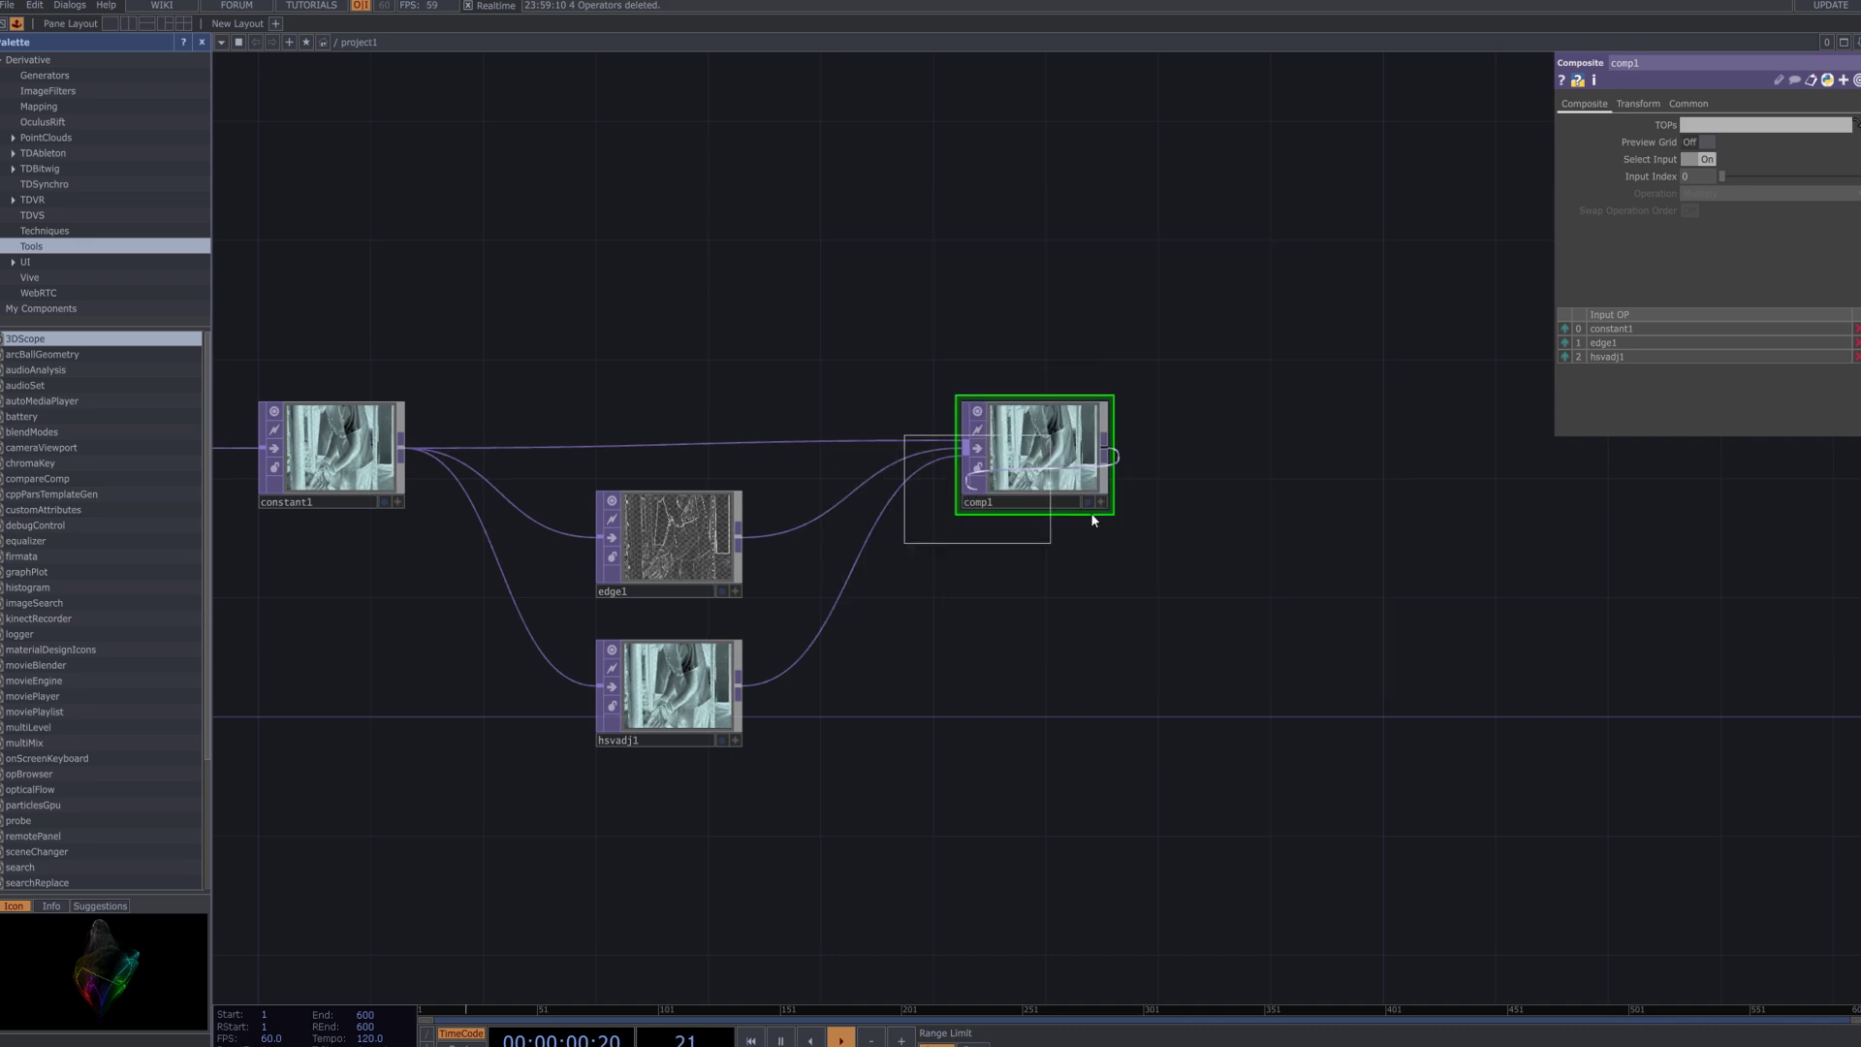
{"action": "left_click", "coordinate": [1321, 475]}
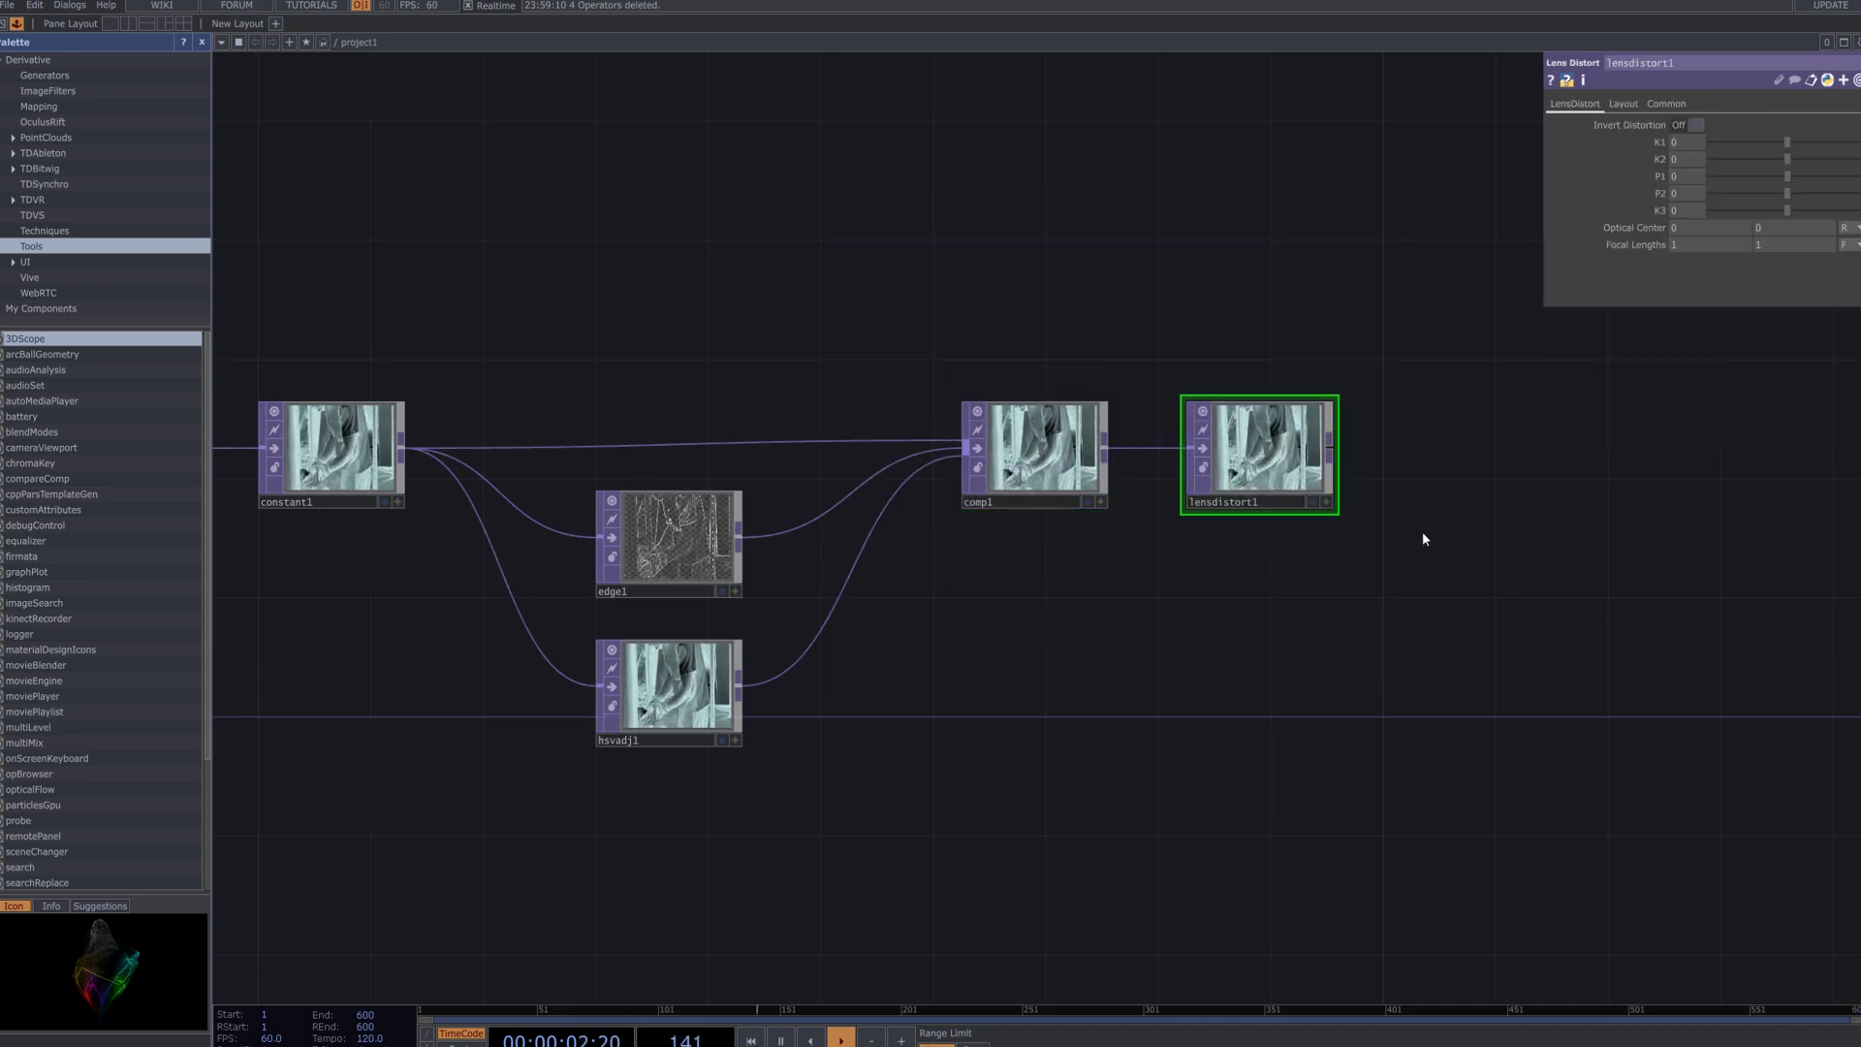
Set the Lens Distort operator's K1 to 1.
{"action": "scroll", "coordinate": [1287, 445], "scroll_direction": "up", "scroll_amount": 4}
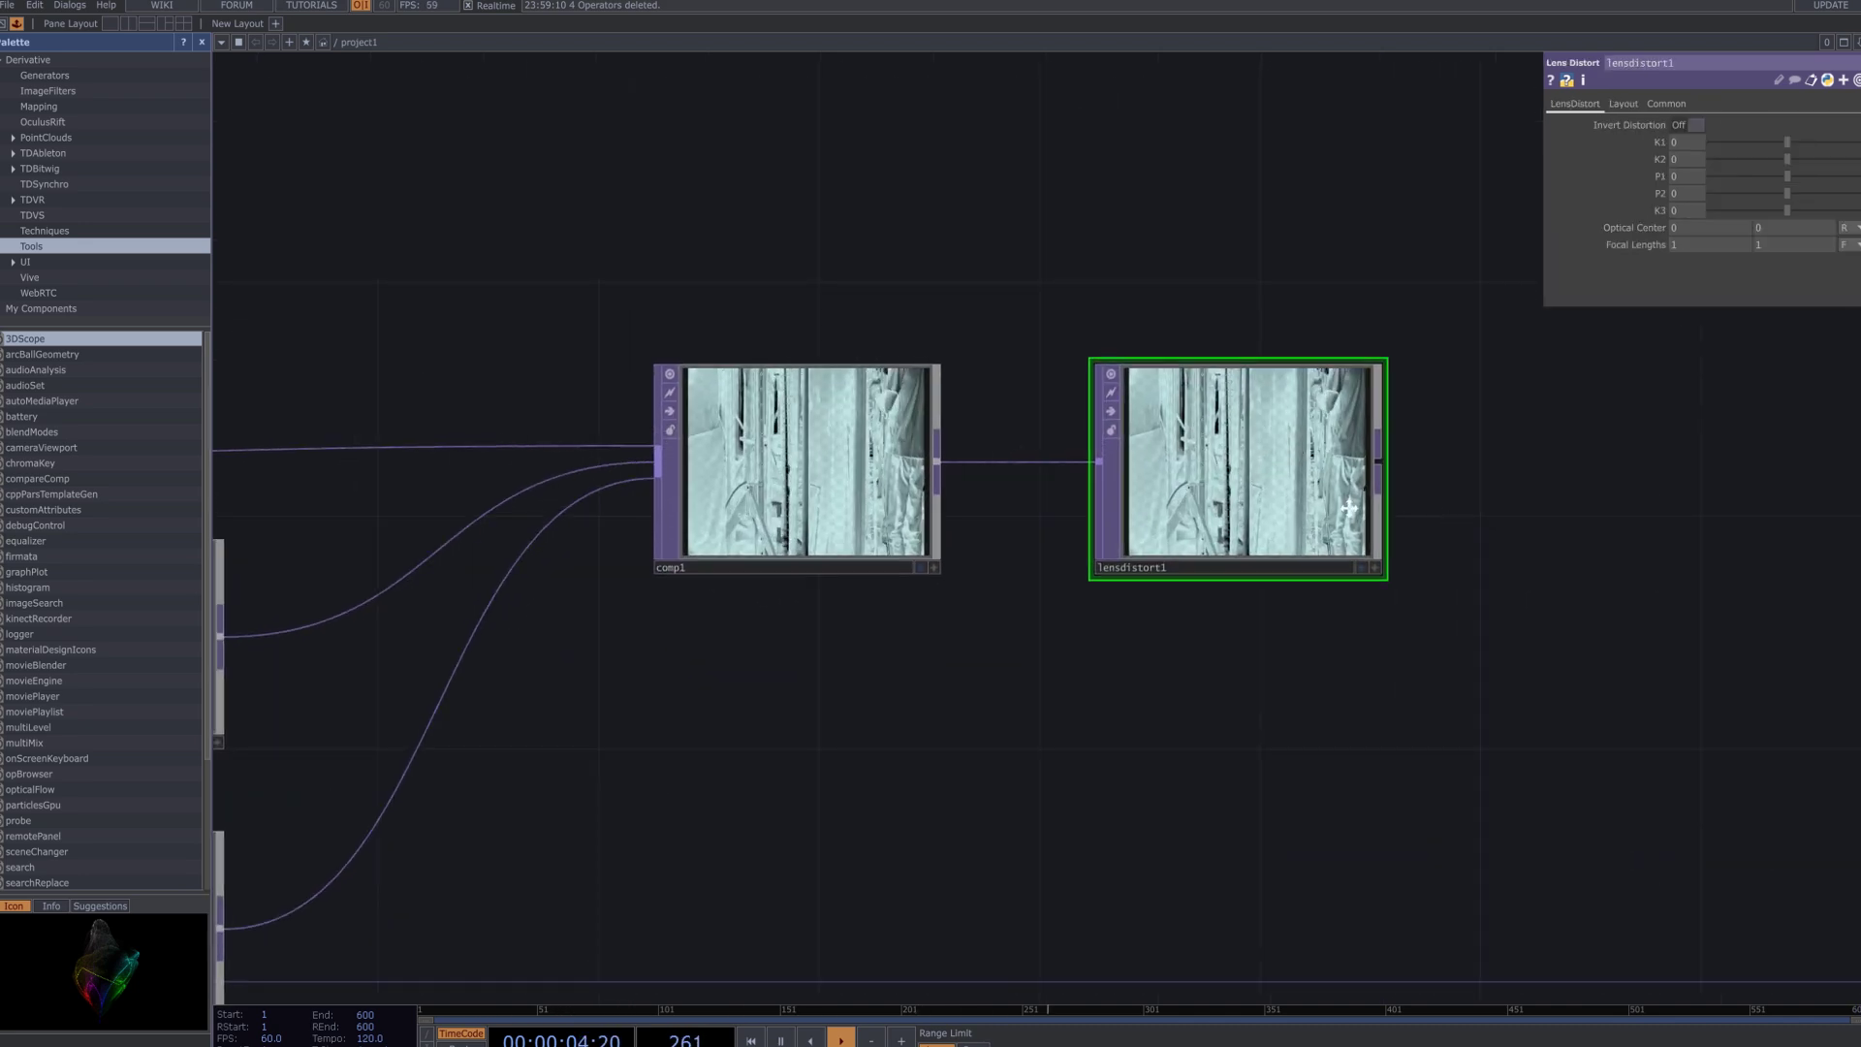
{"action": "left_click_drag", "start_coordinate": [1448, 517], "coordinate": [1321, 497]}
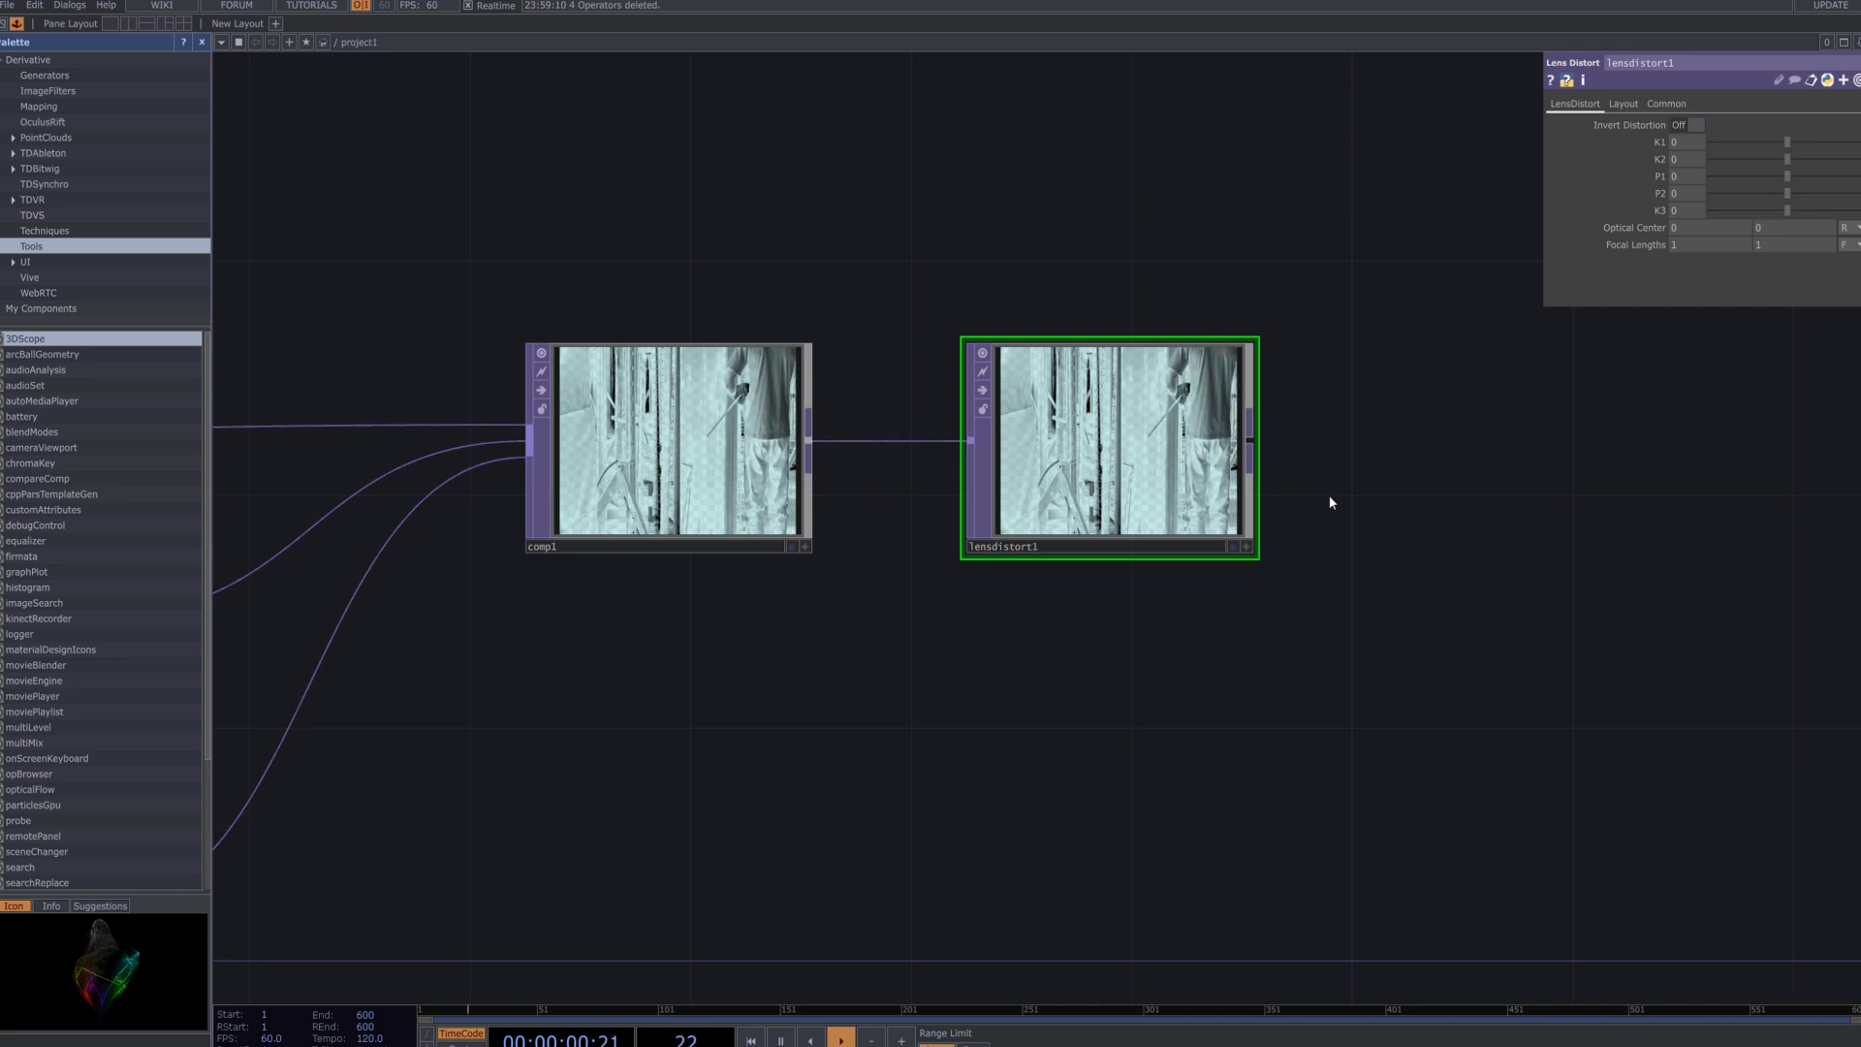
{"action": "left_click", "coordinate": [1678, 102]}
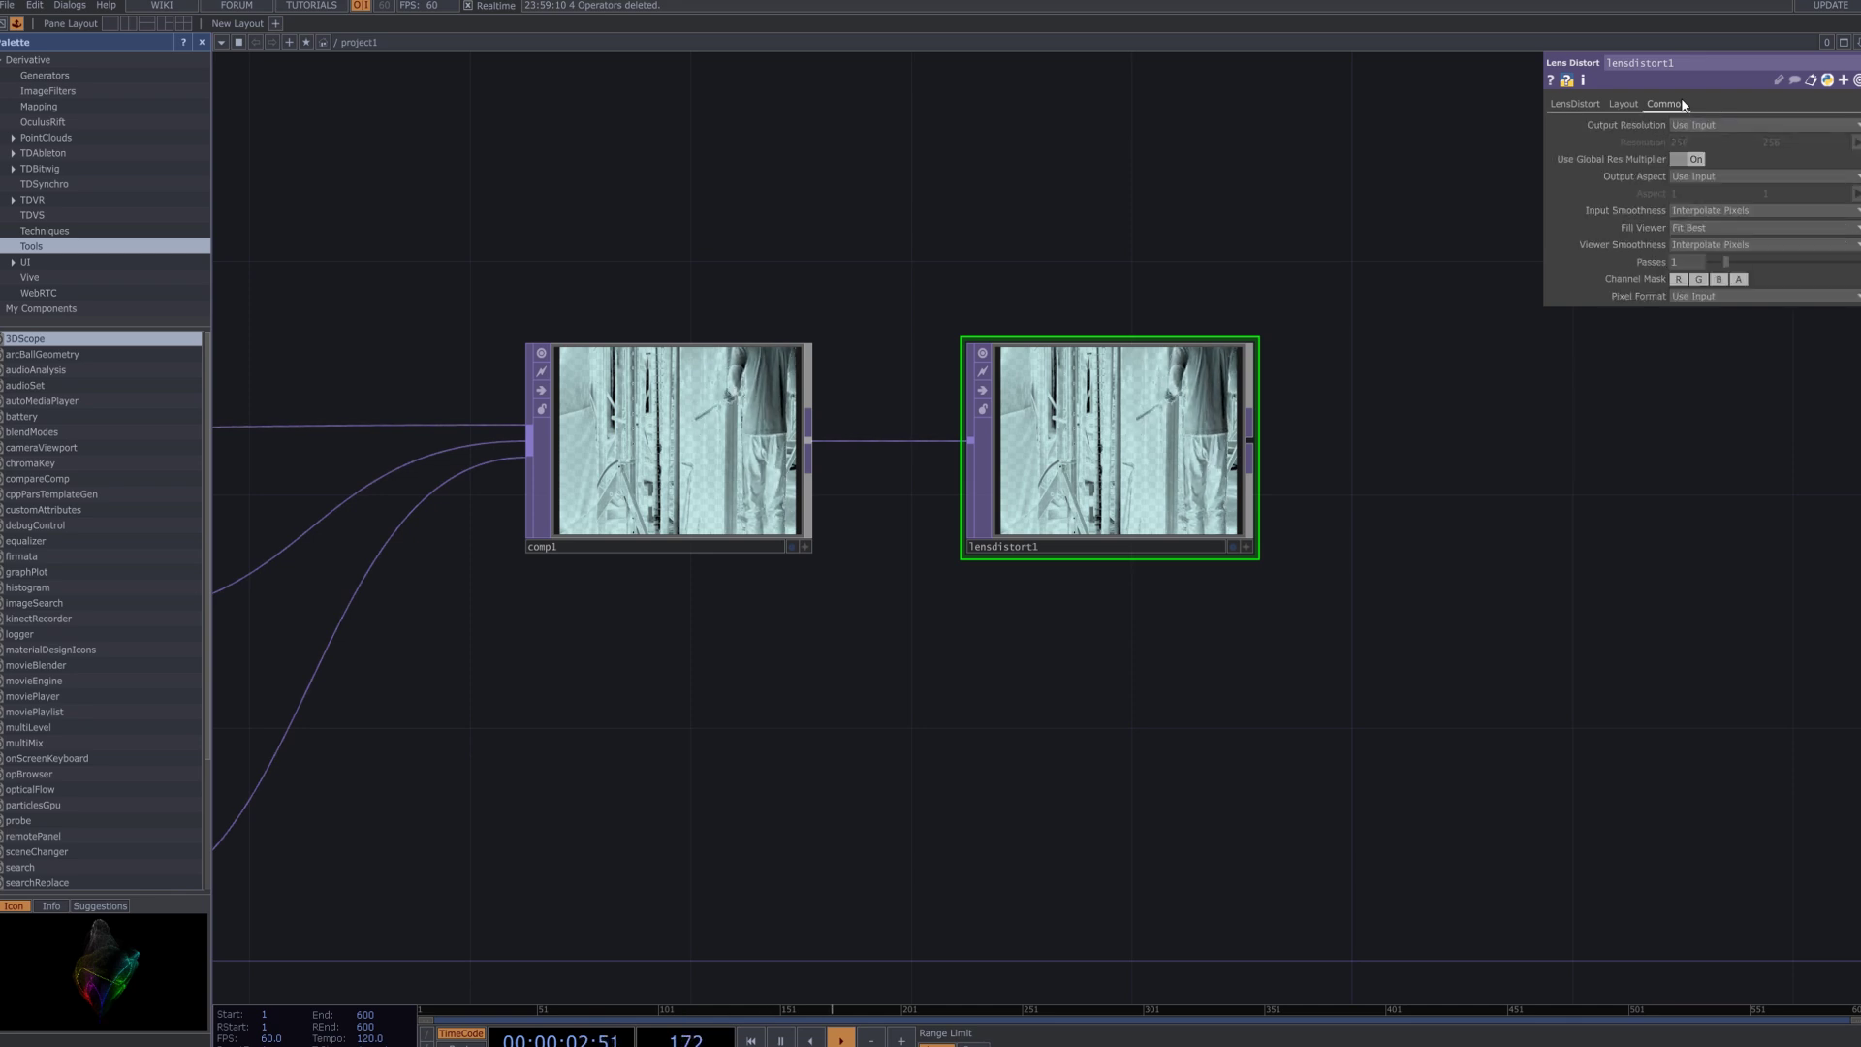
{"action": "left_click", "coordinate": [1560, 104]}
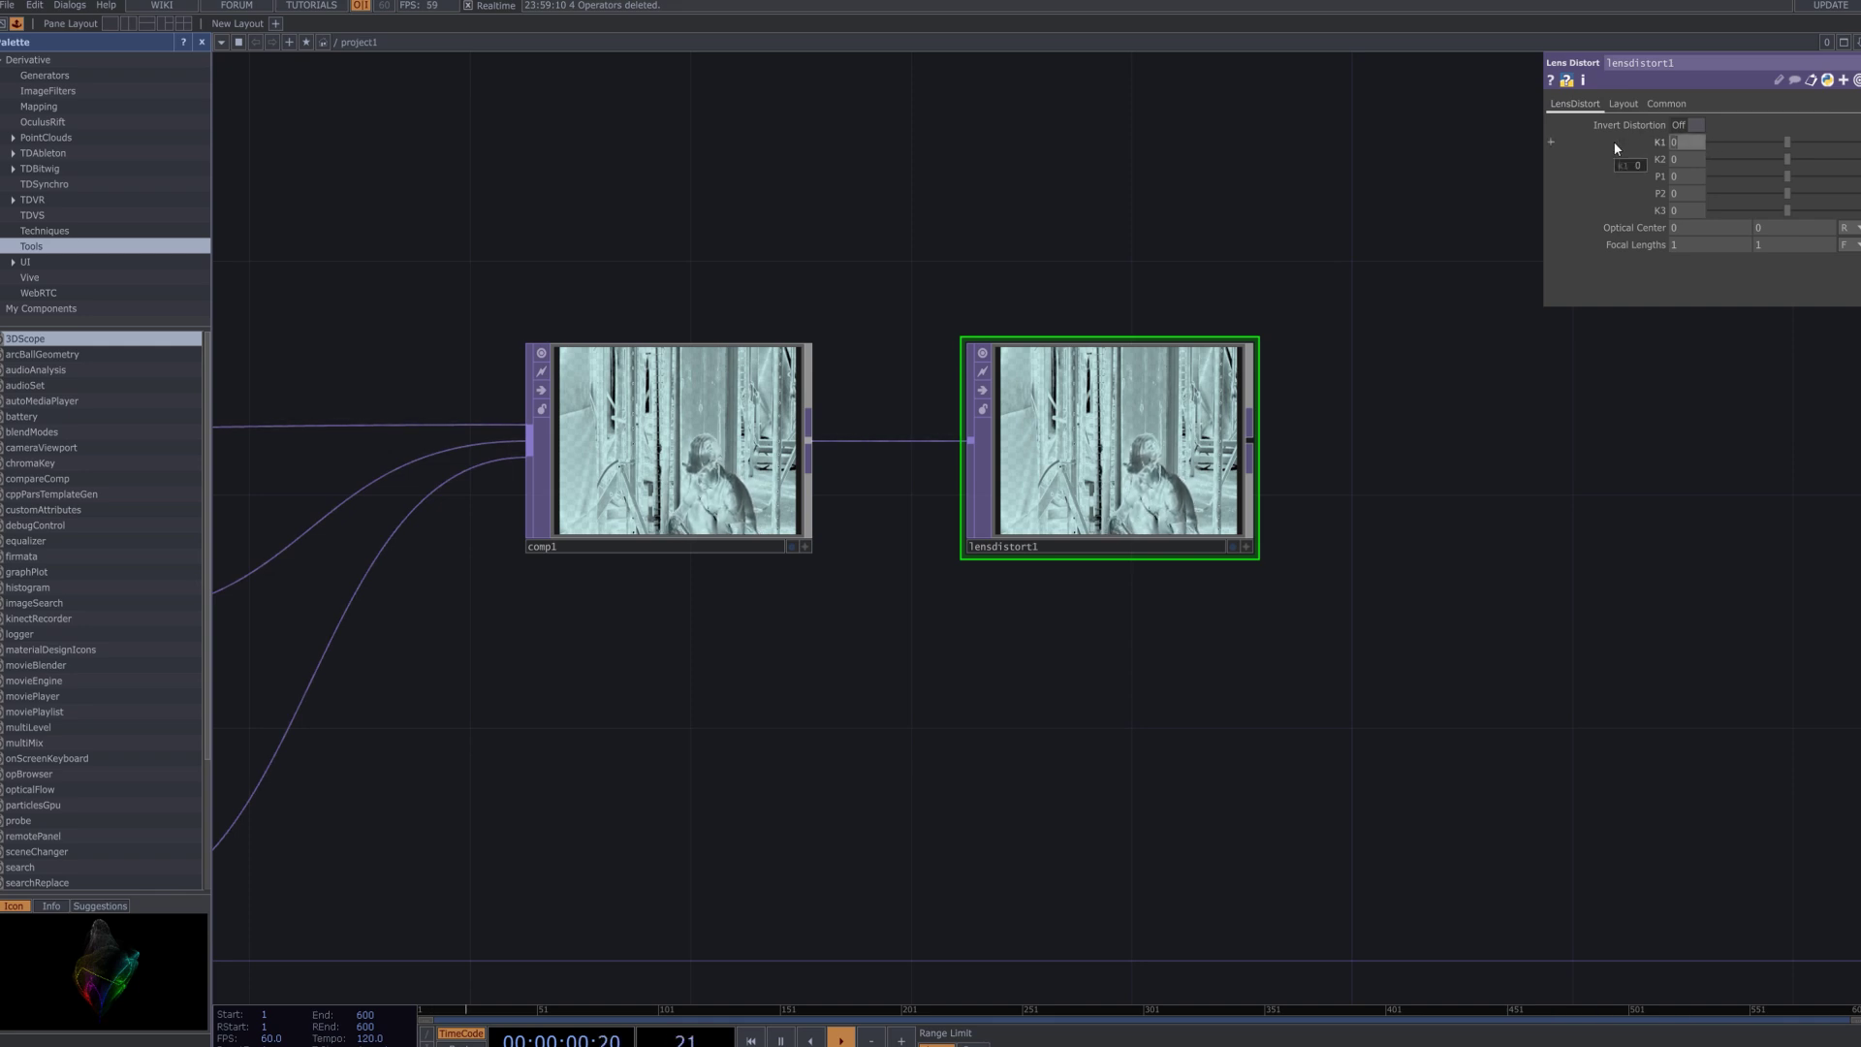
{"action": "left_click", "coordinate": [1685, 143]}
{"action": "type", "text": "1"}
{"action": "key", "text": "Return"}
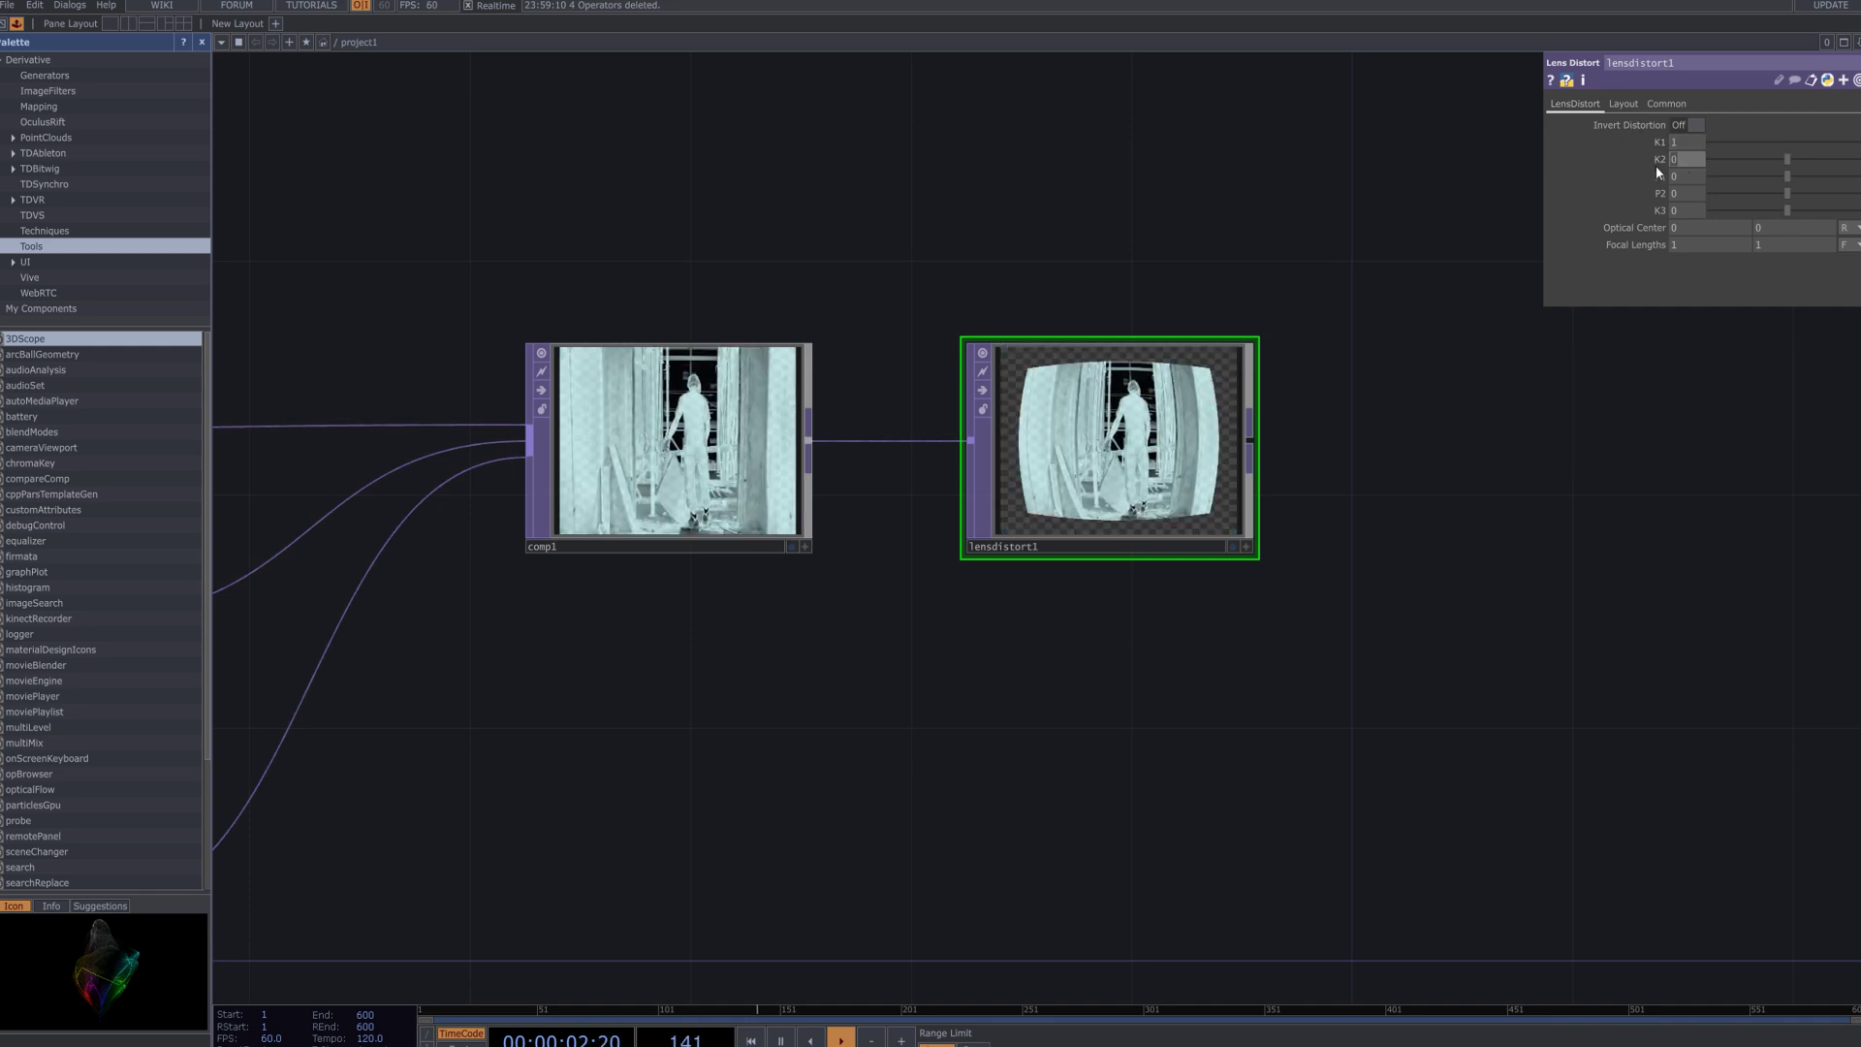
Set the Lens Distort operator's K2 to 8 and K3 to 1.
{"action": "type", "text": "8"}
{"action": "key", "text": "Return"}
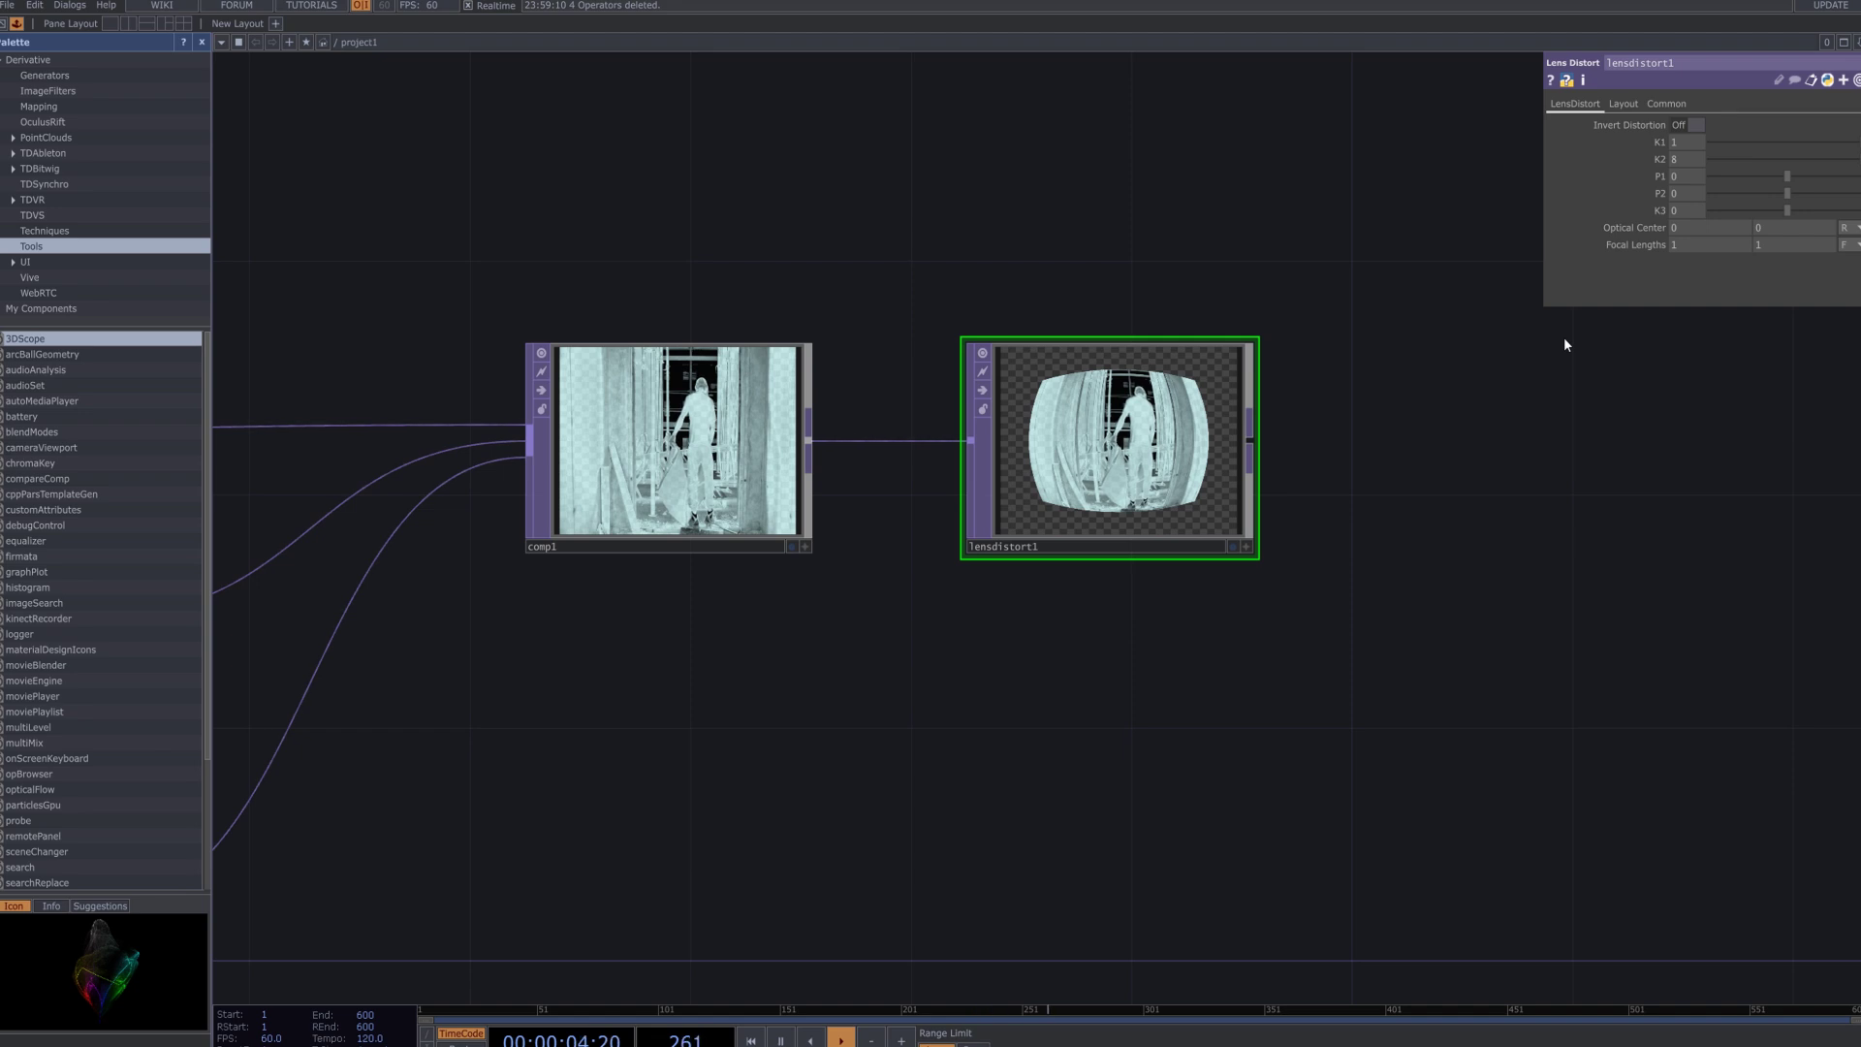
{"action": "left_click", "coordinate": [1684, 211]}
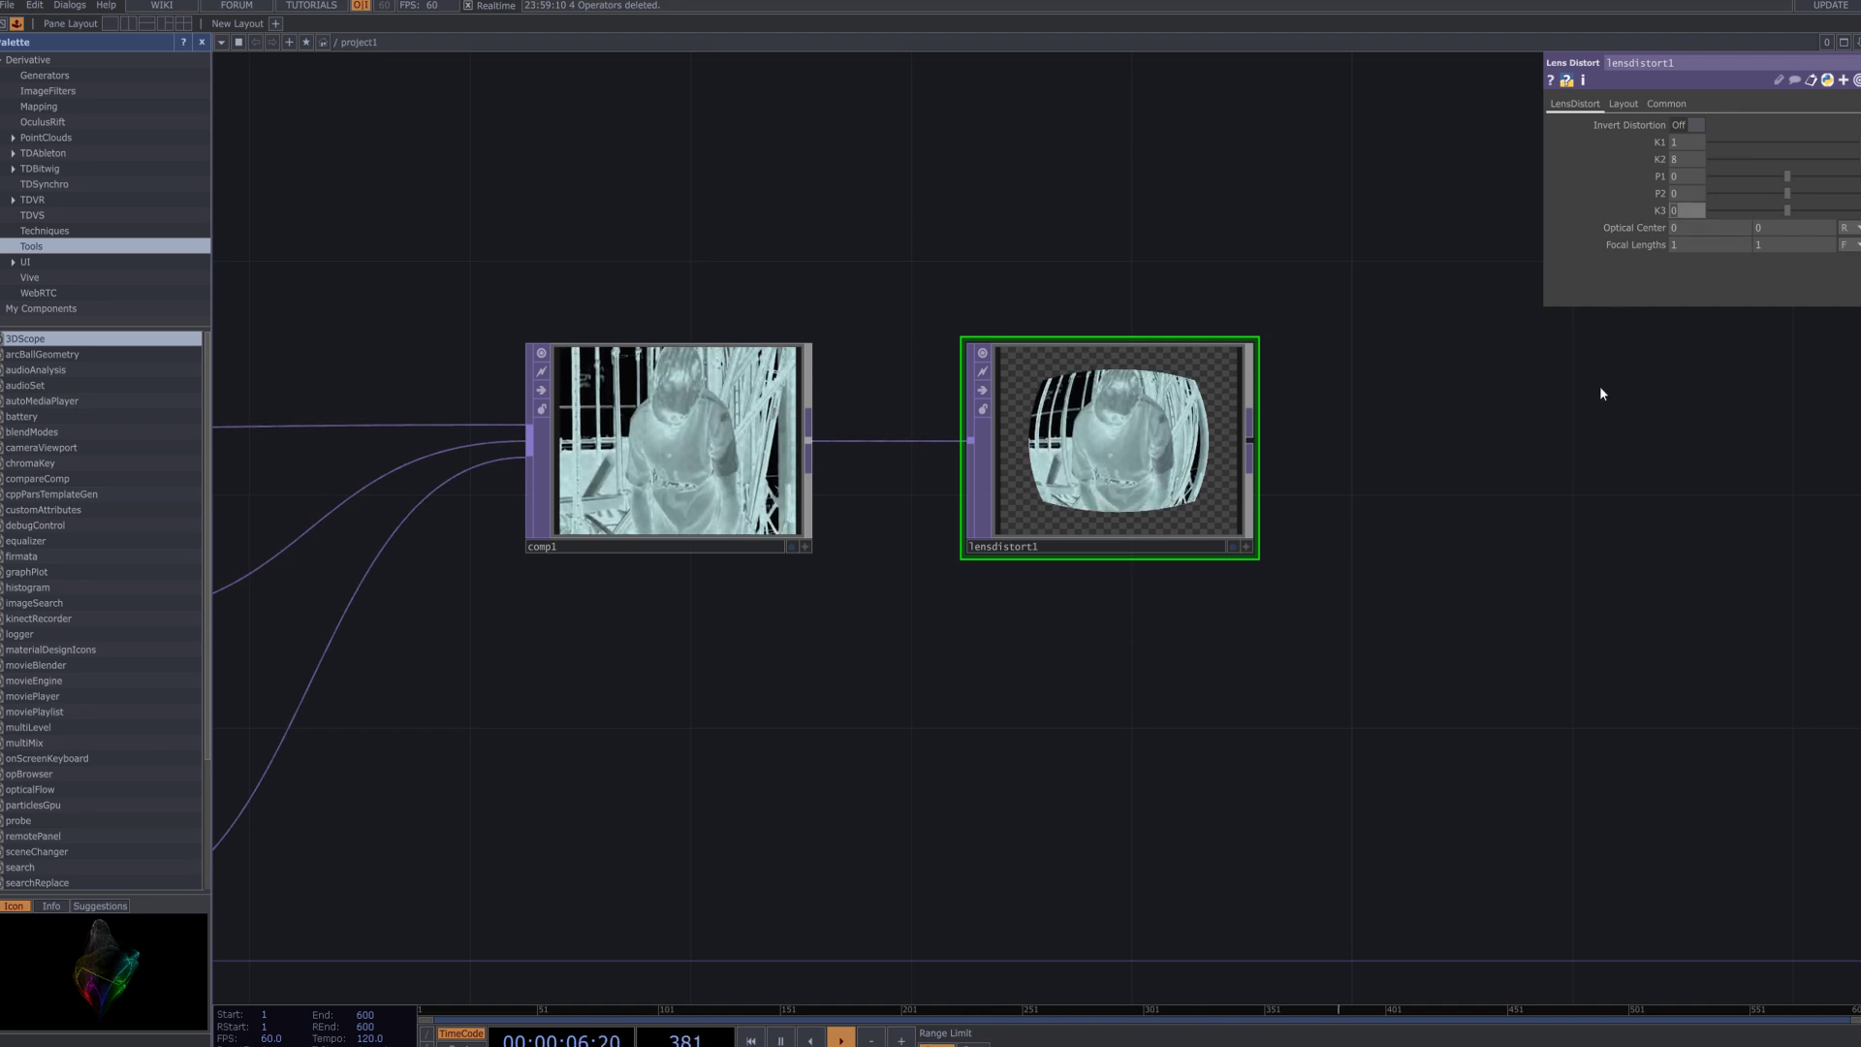
{"action": "type", "text": "1"}
{"action": "key", "text": "Return"}
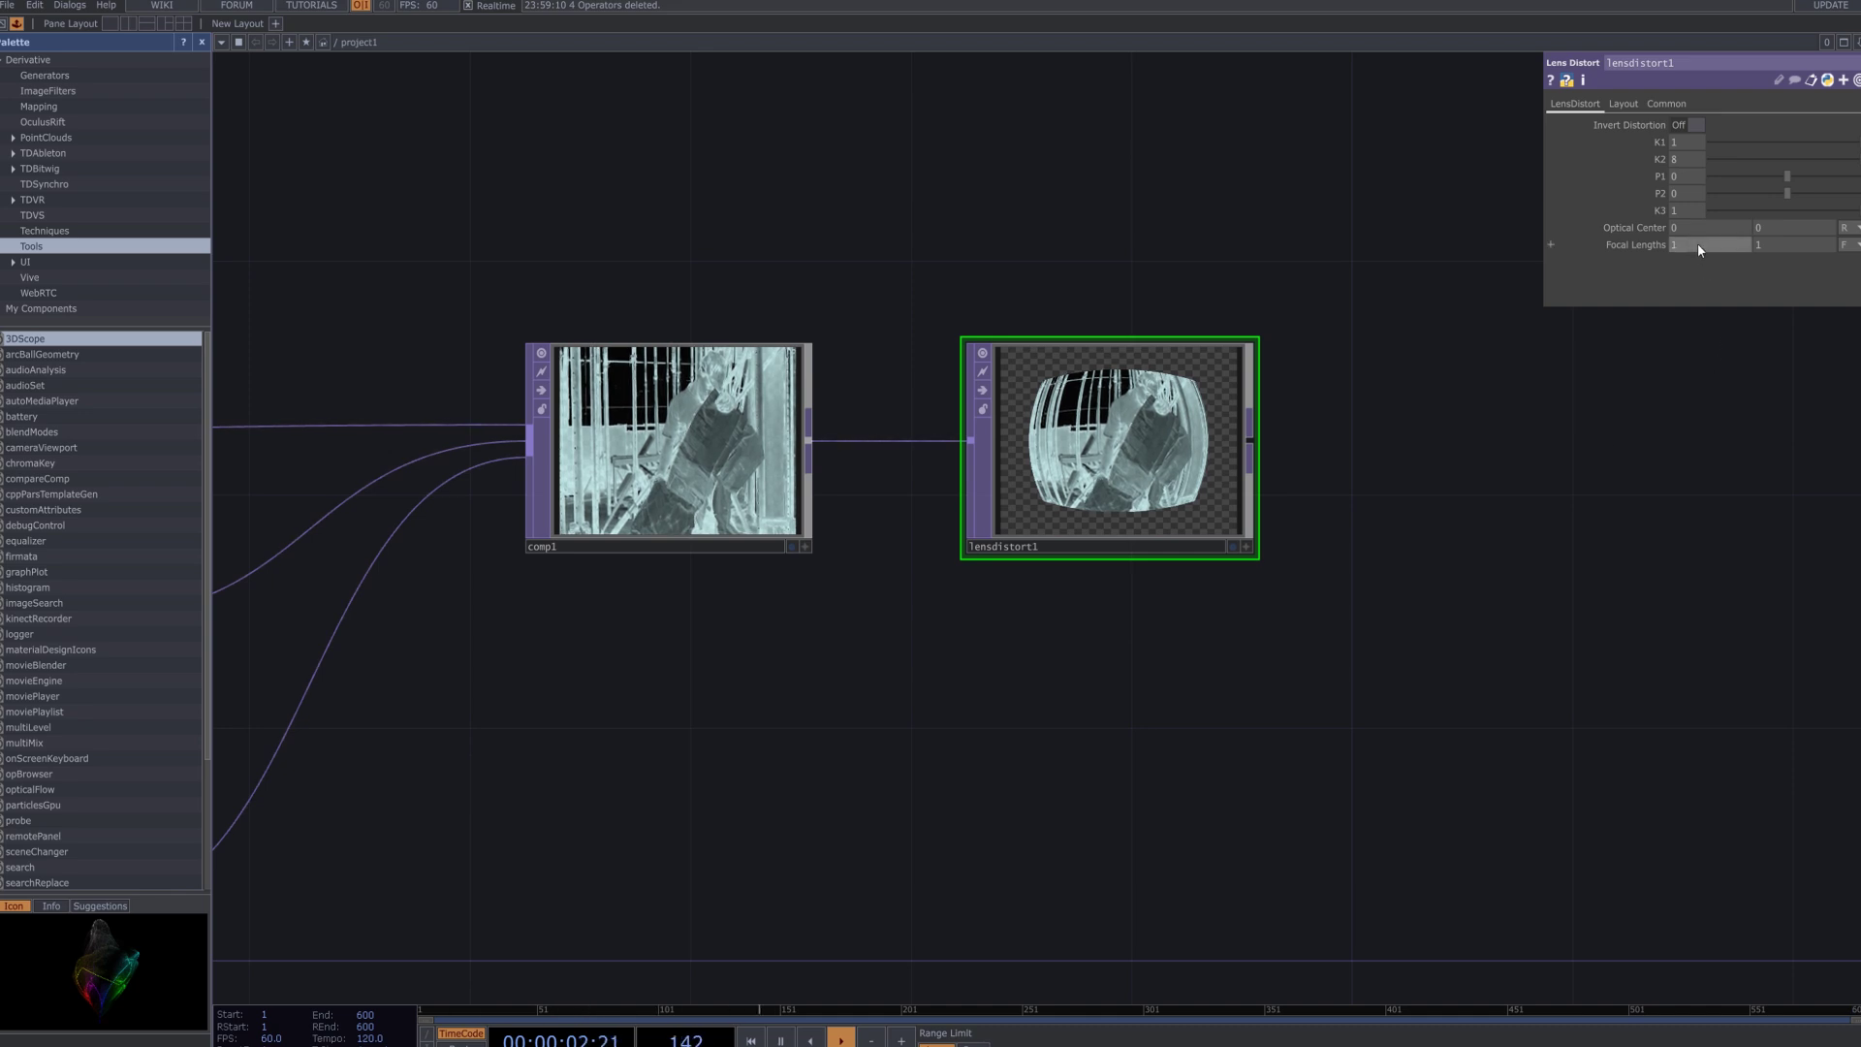
Set both Focal Lengths of the Lens Distort operator to 1.1.
{"action": "type", "text": ".1"}
{"action": "left_click", "coordinate": [1780, 247]}
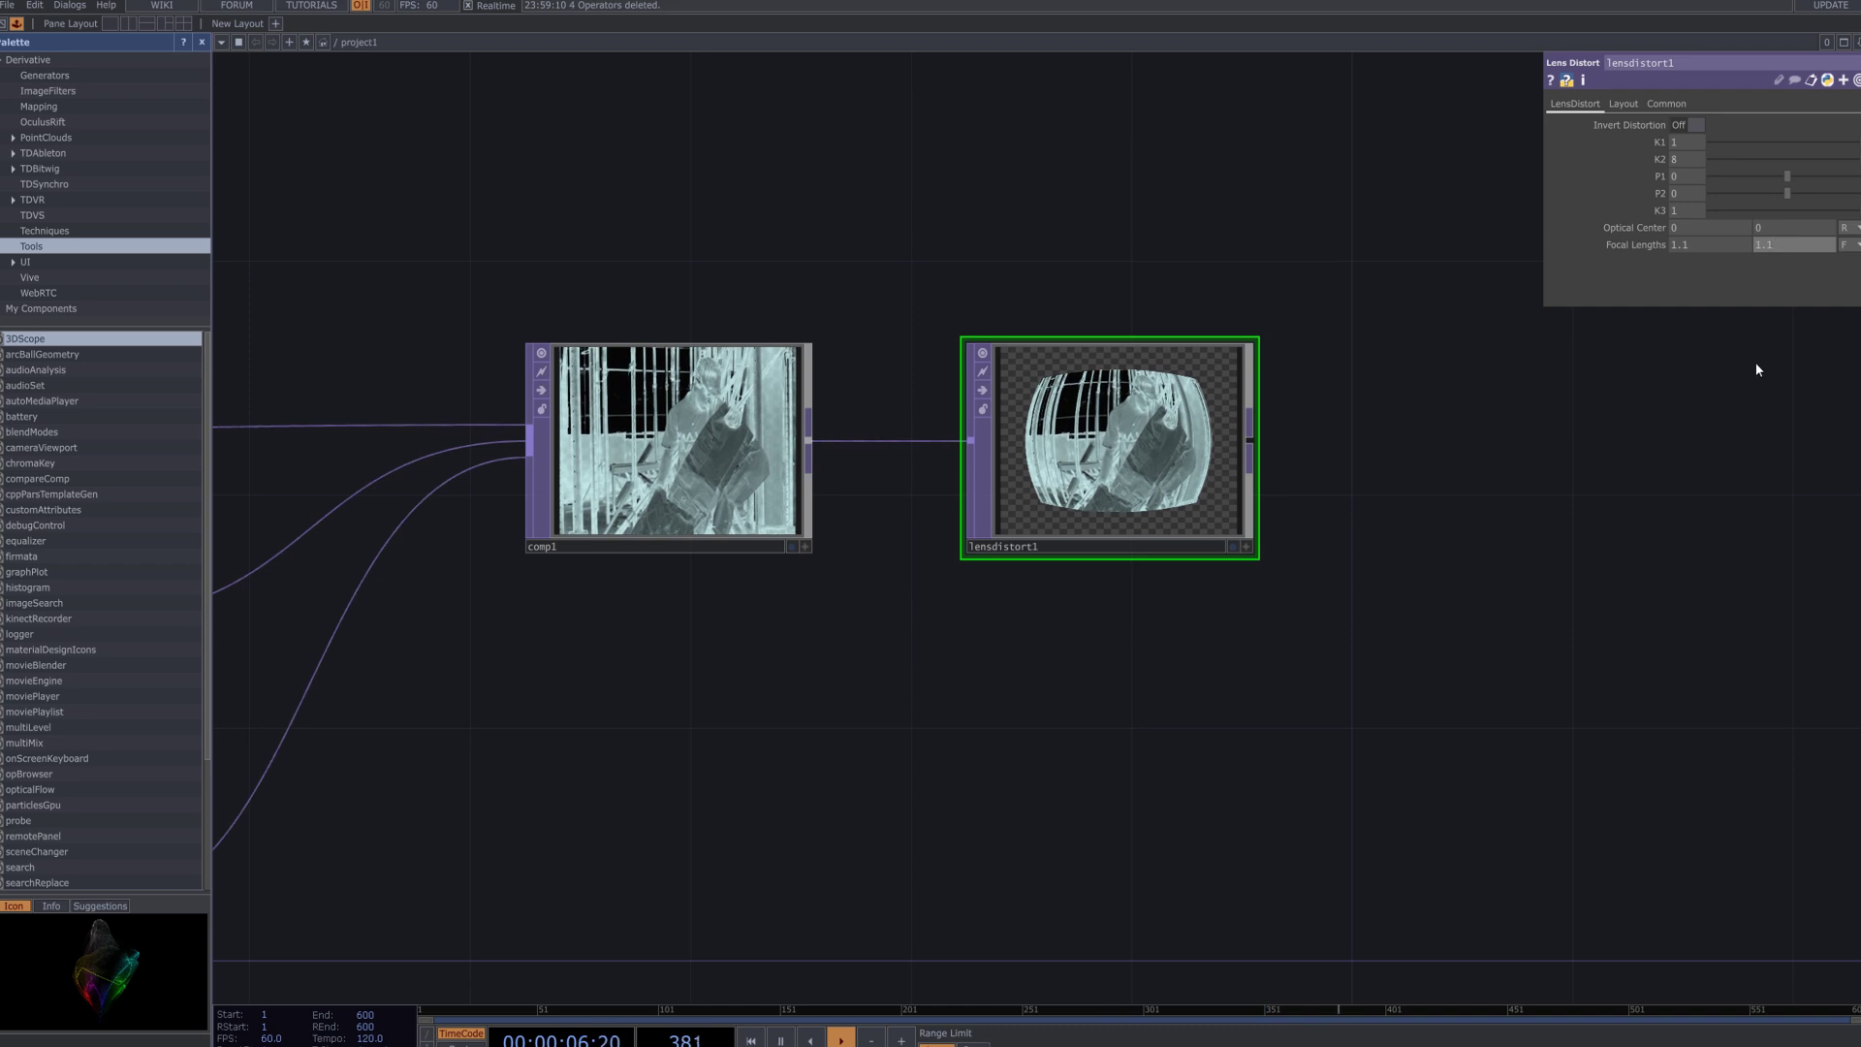
{"action": "type", "text": ".1"}
{"action": "key", "text": "Return"}
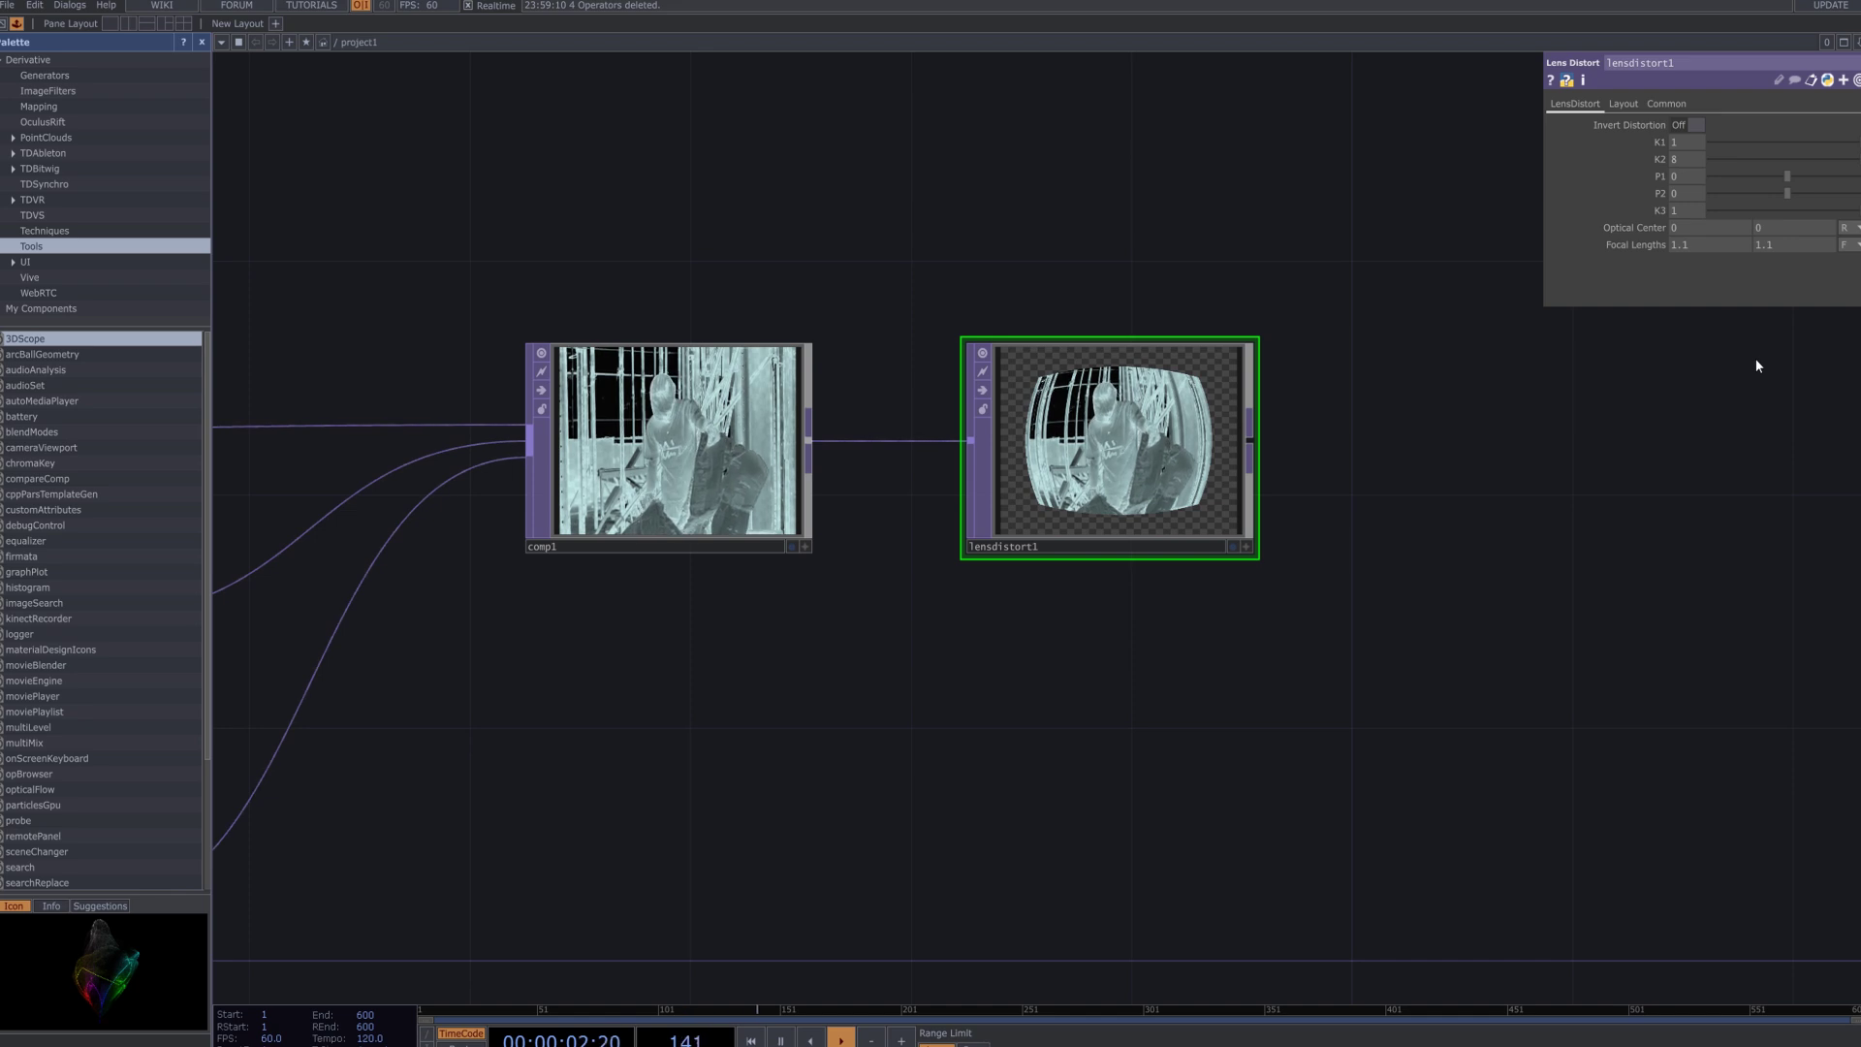
Set the Lens Distort operator's Extend Mode to Mirror.
{"action": "left_click", "coordinate": [1622, 105]}
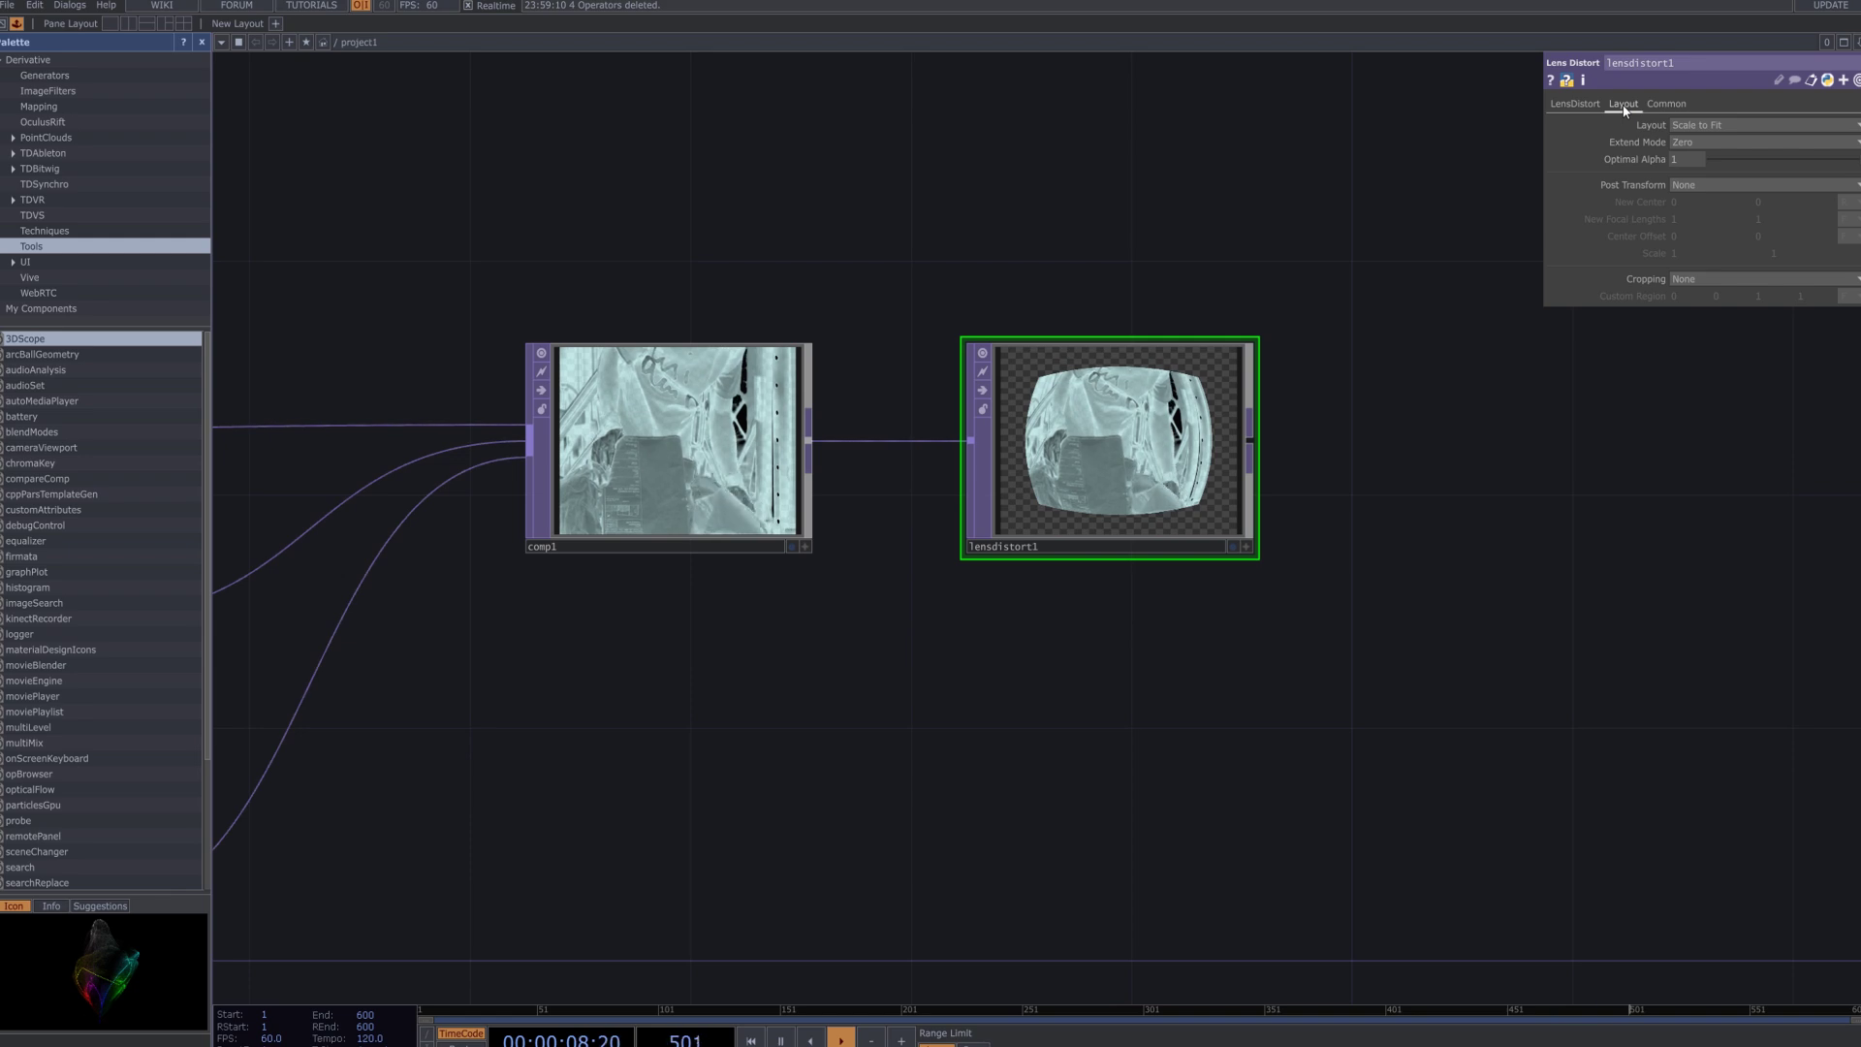
{"action": "left_click", "coordinate": [1735, 141]}
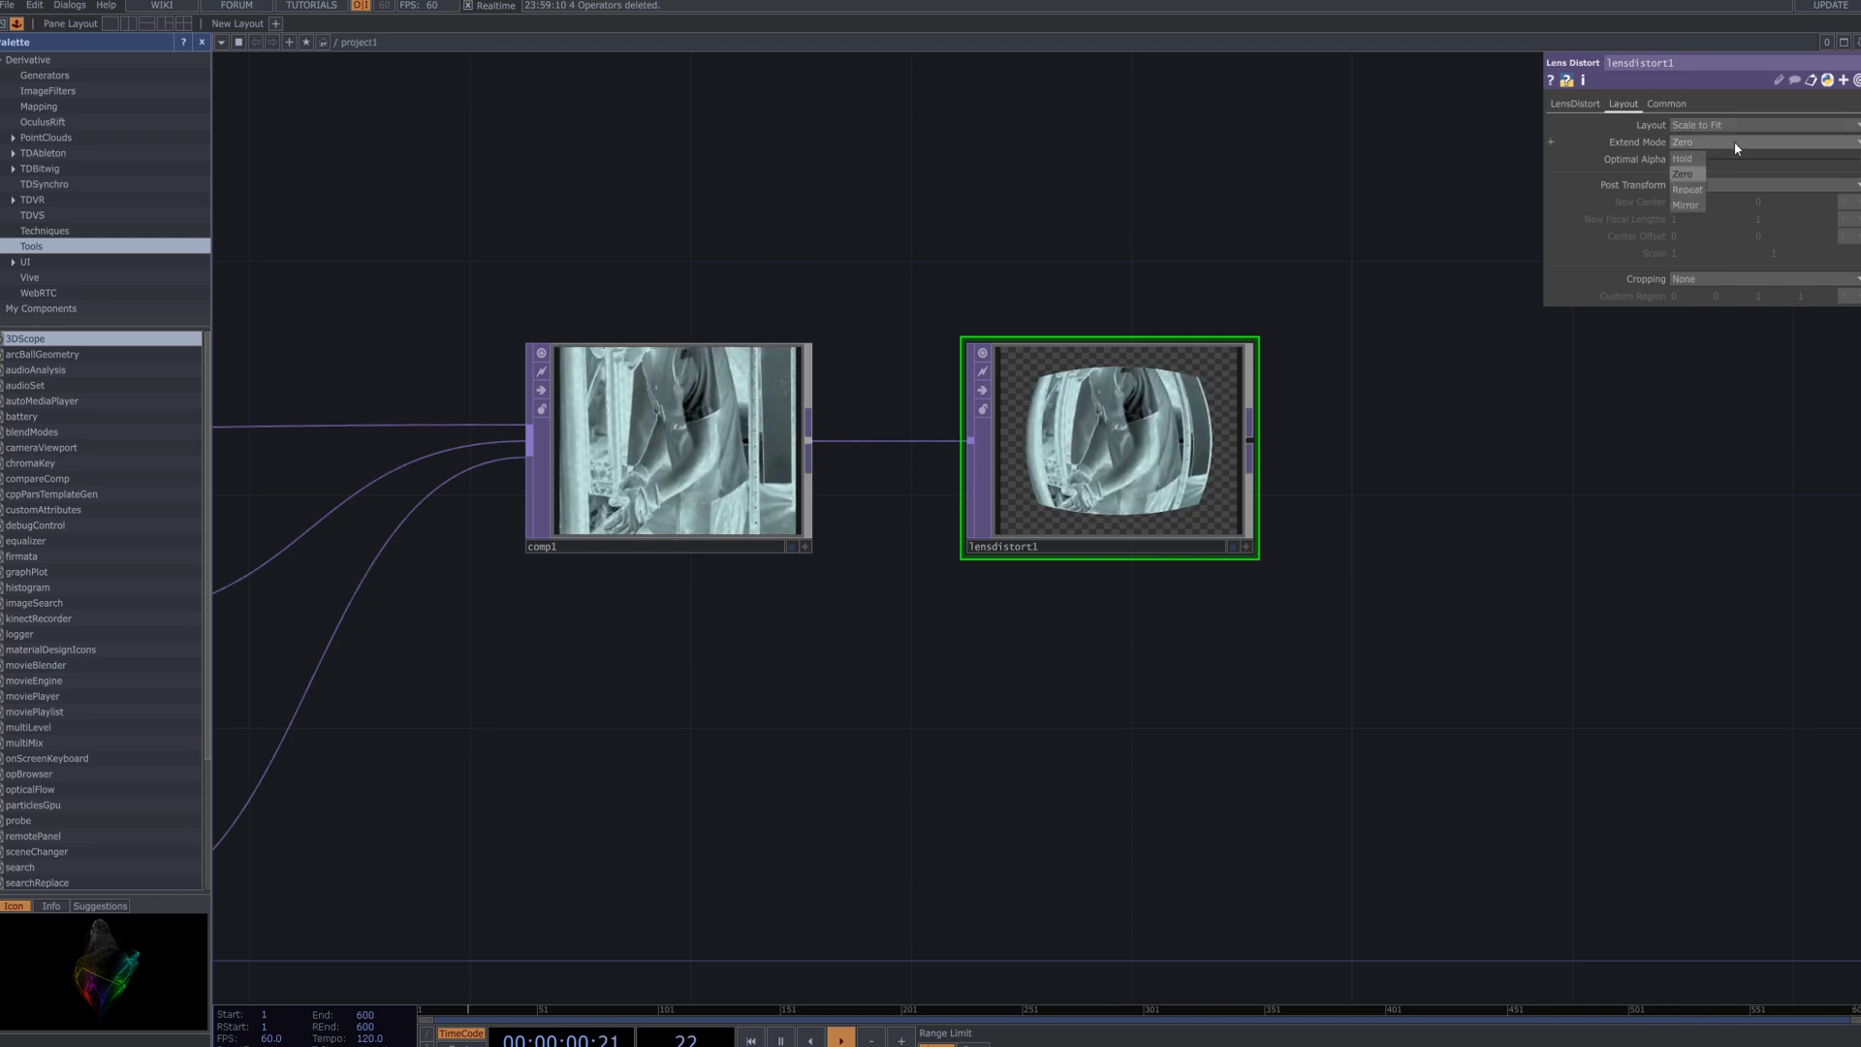
{"action": "left_click", "coordinate": [1695, 205]}
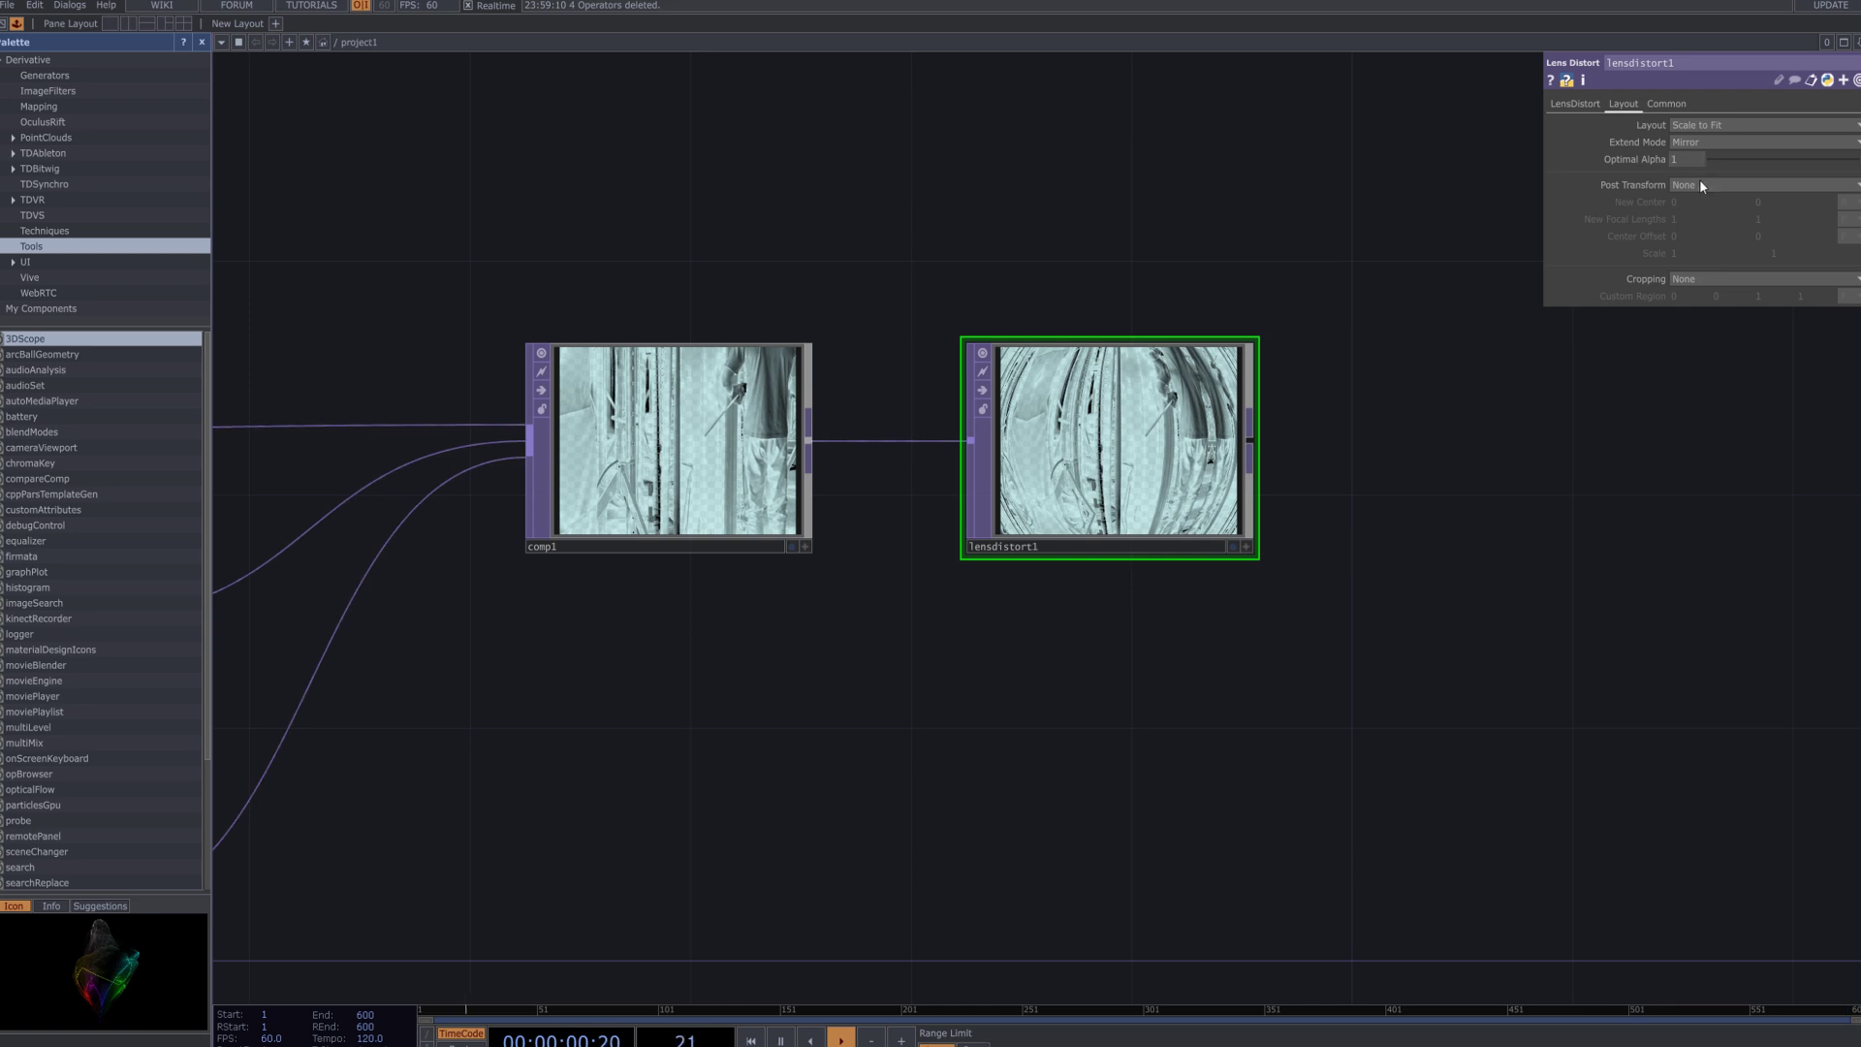
Set the Lens Distort's Post Transform to New Camera Matrix with both New Focal Lengths at 1.3.
{"action": "left_click", "coordinate": [1700, 182]}
{"action": "left_click", "coordinate": [1714, 232]}
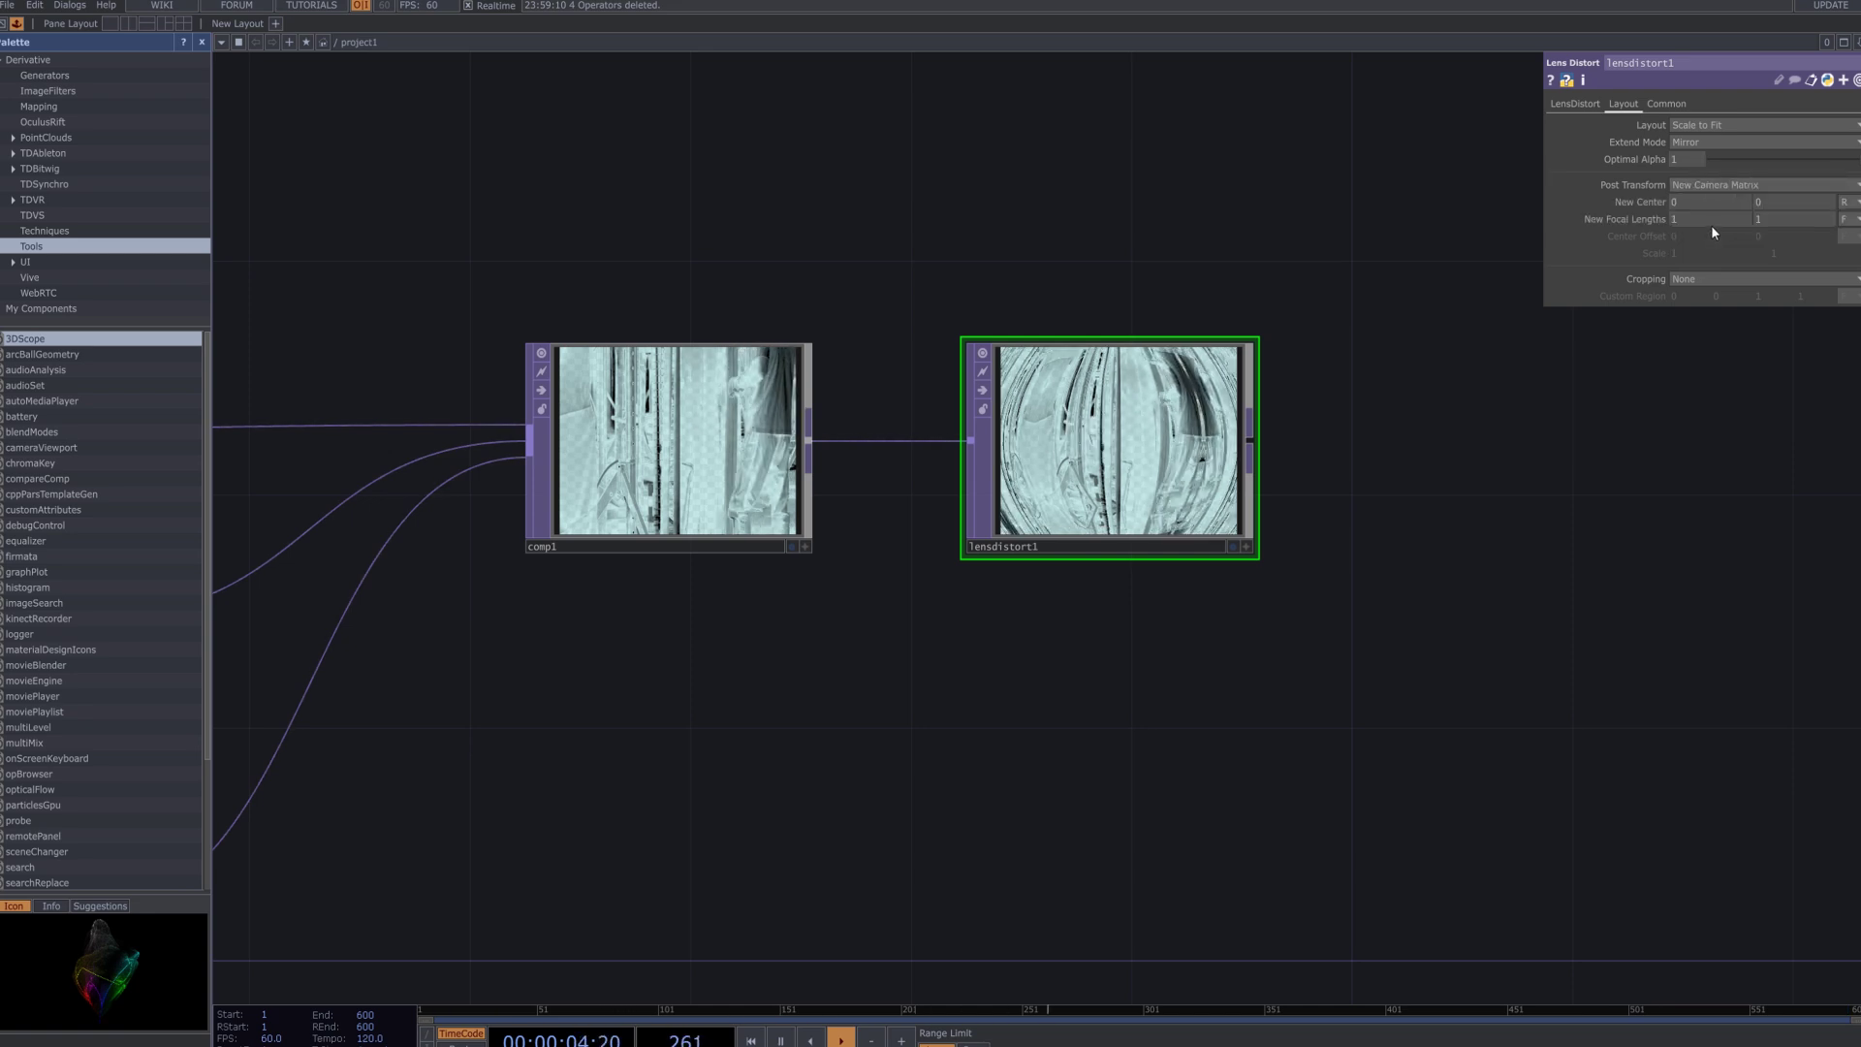
{"action": "type", "text": "1.3"}
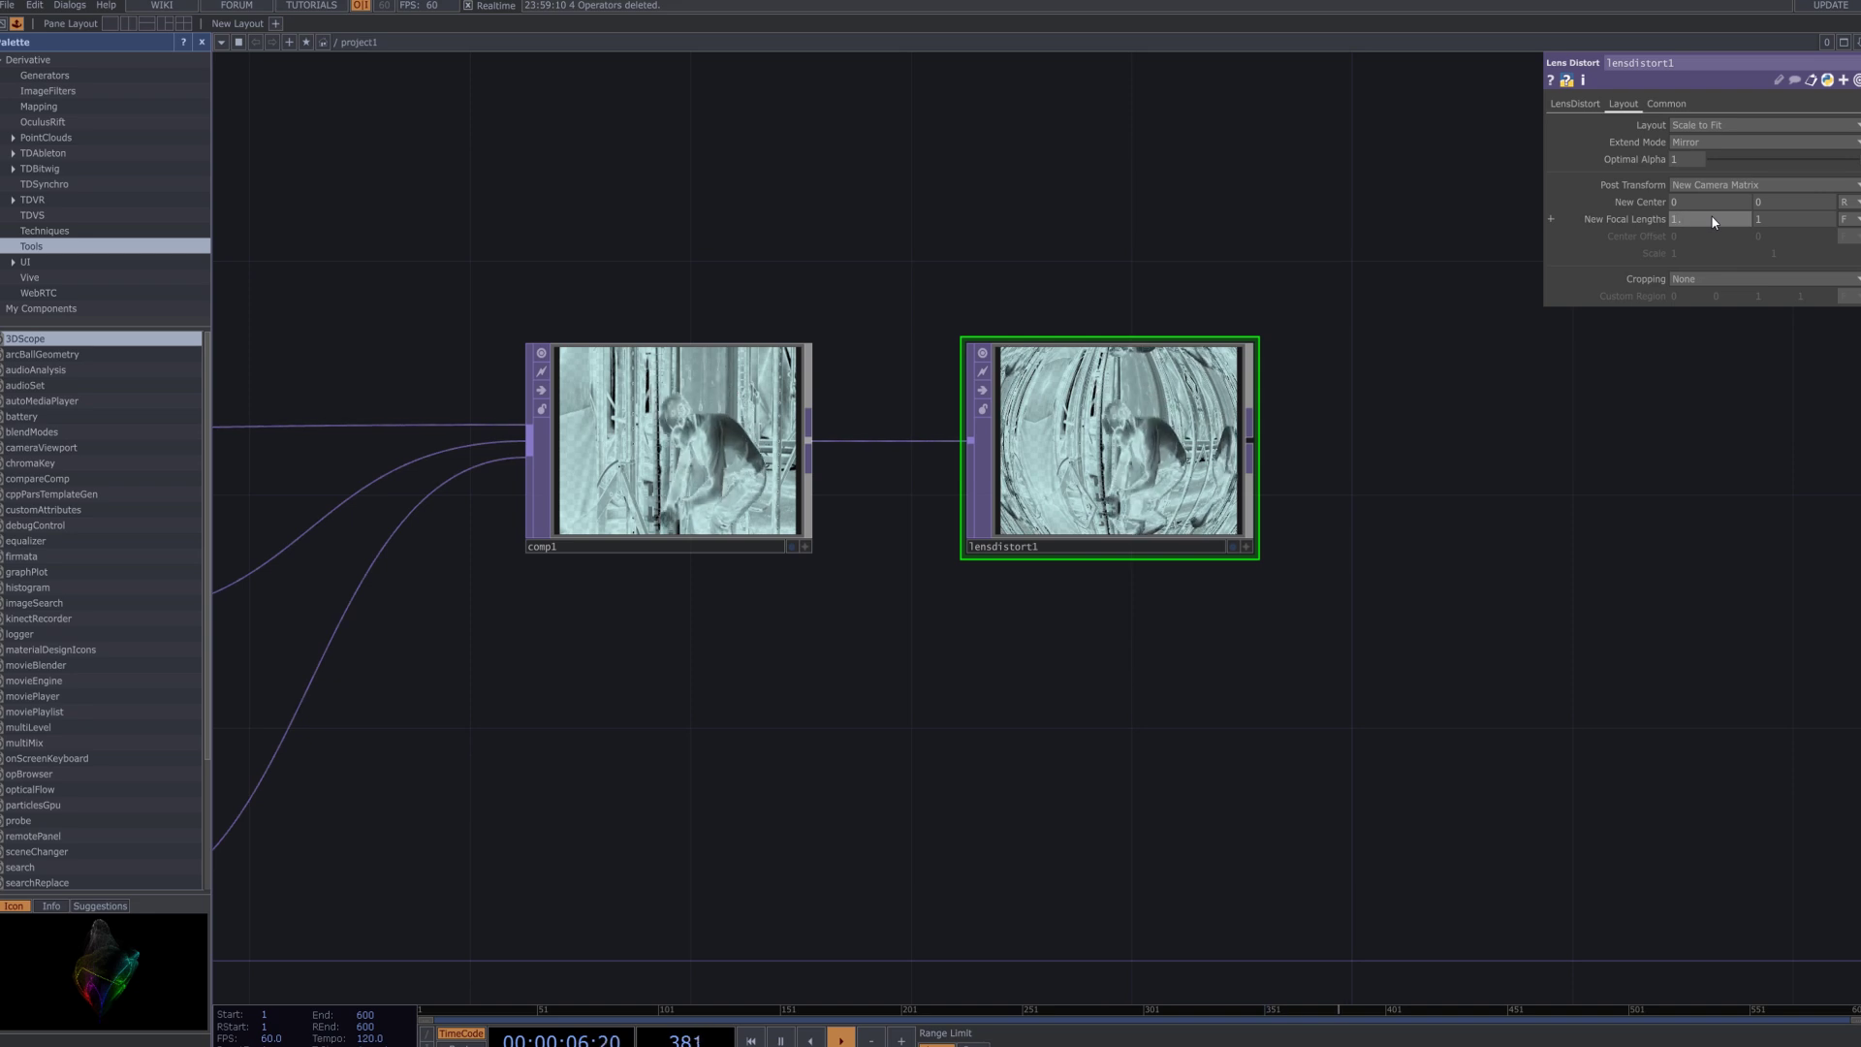
{"action": "left_click", "coordinate": [1772, 222]}
{"action": "type", "text": "1.3"}
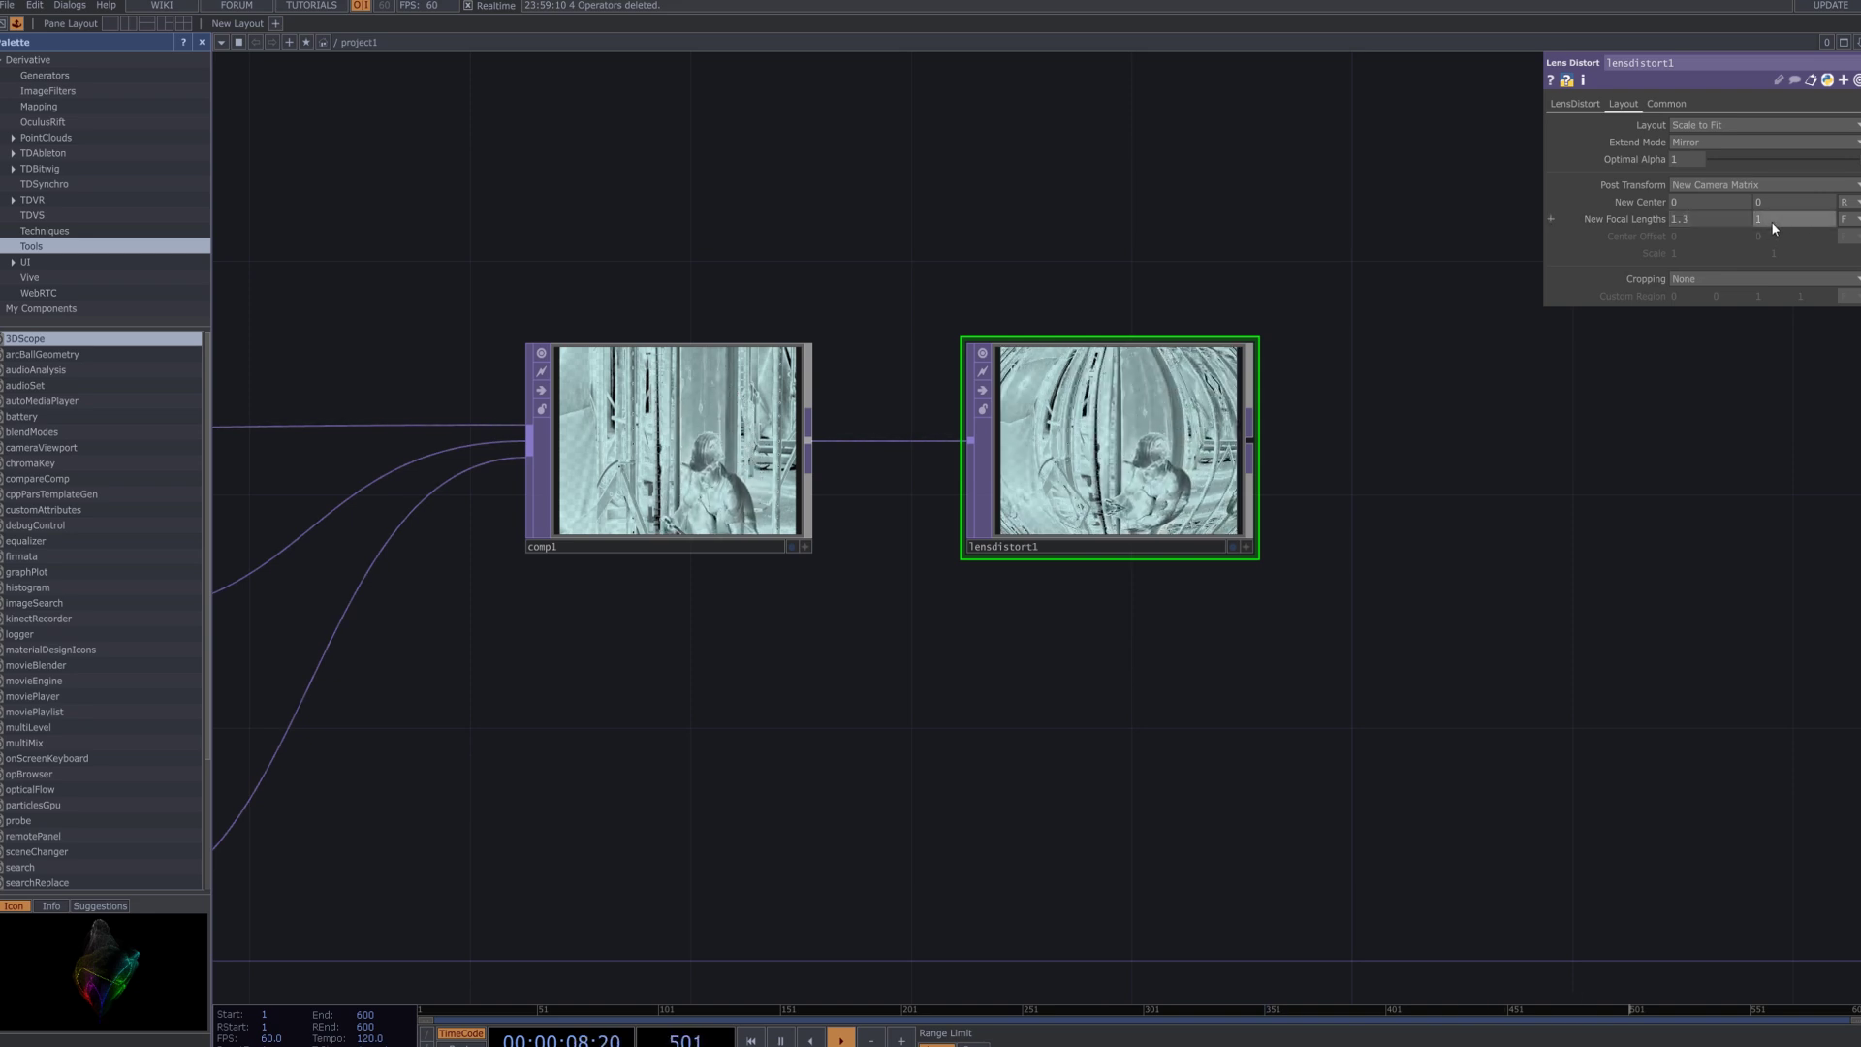
{"action": "key", "text": "Return"}
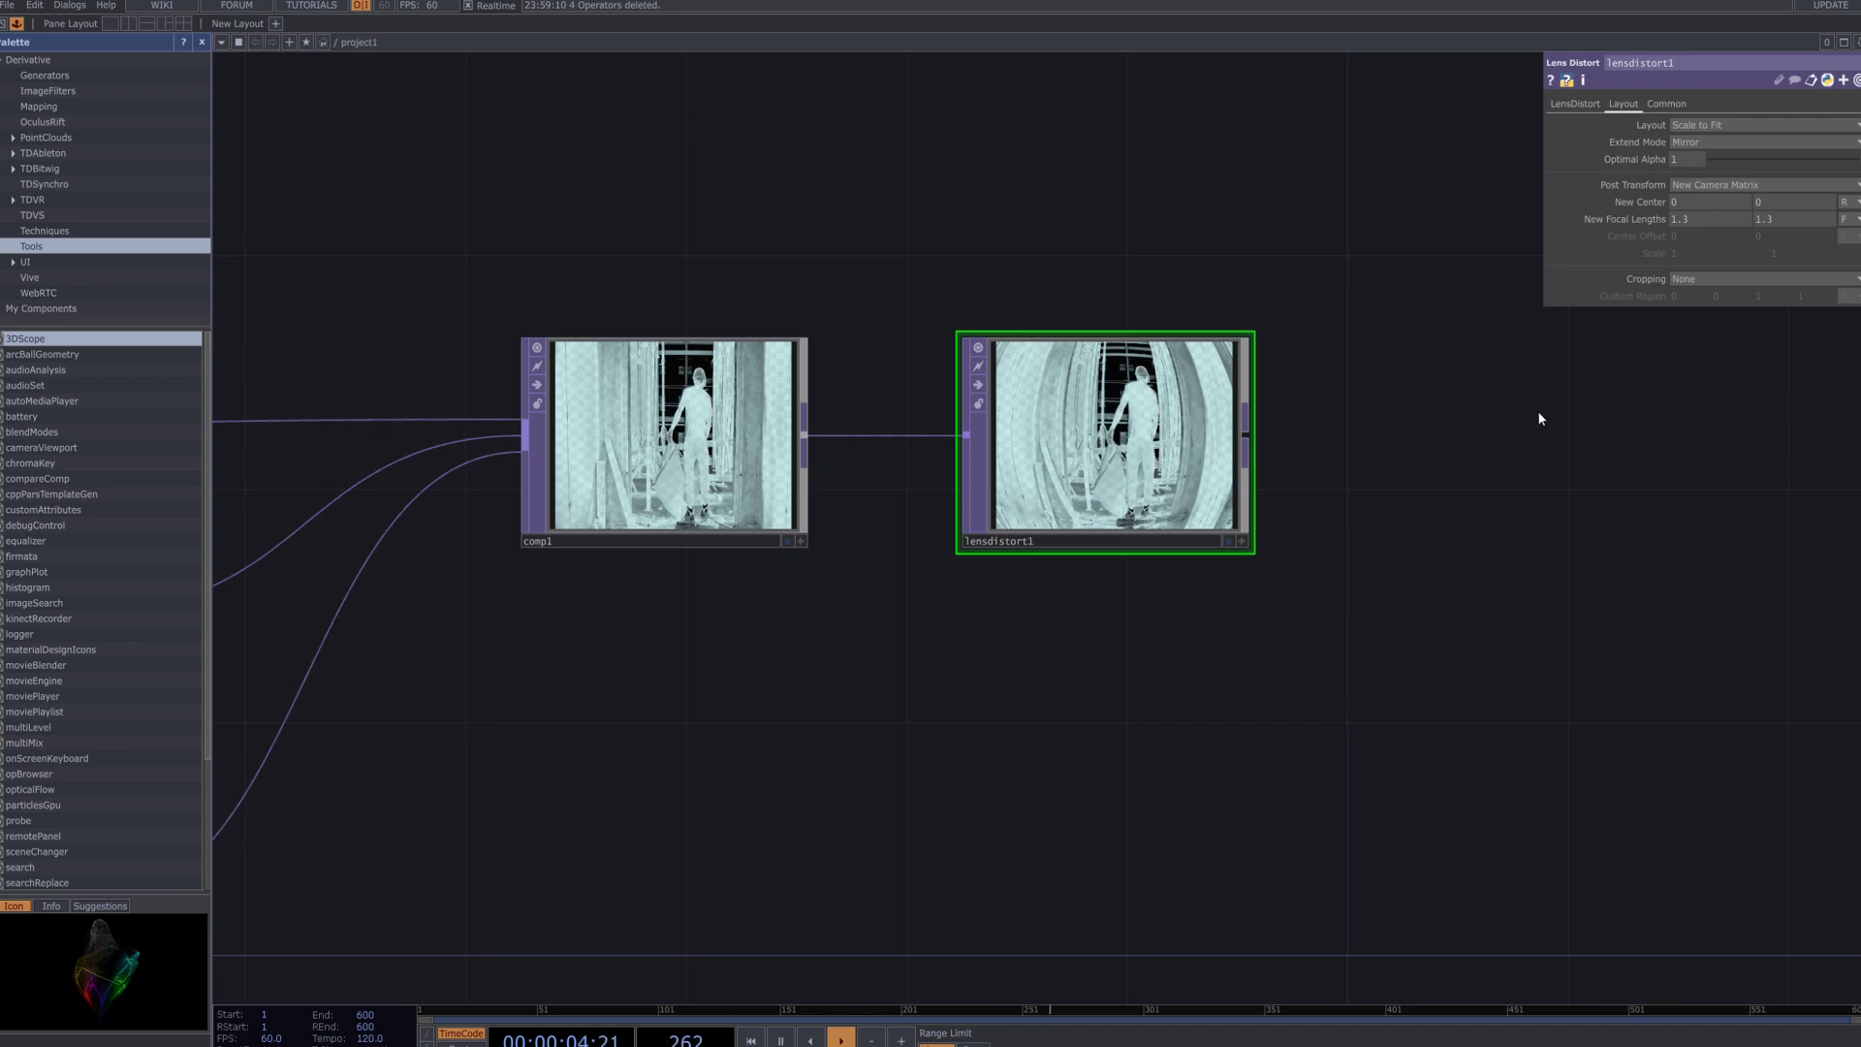
Add a Resolution TOP connected to the output of lensdistort1 and turn on its High Quality Resize.
{"action": "scroll", "coordinate": [1020, 462], "scroll_direction": "up", "scroll_amount": 3}
{"action": "scroll", "coordinate": [997, 458], "scroll_direction": "up", "scroll_amount": 2}
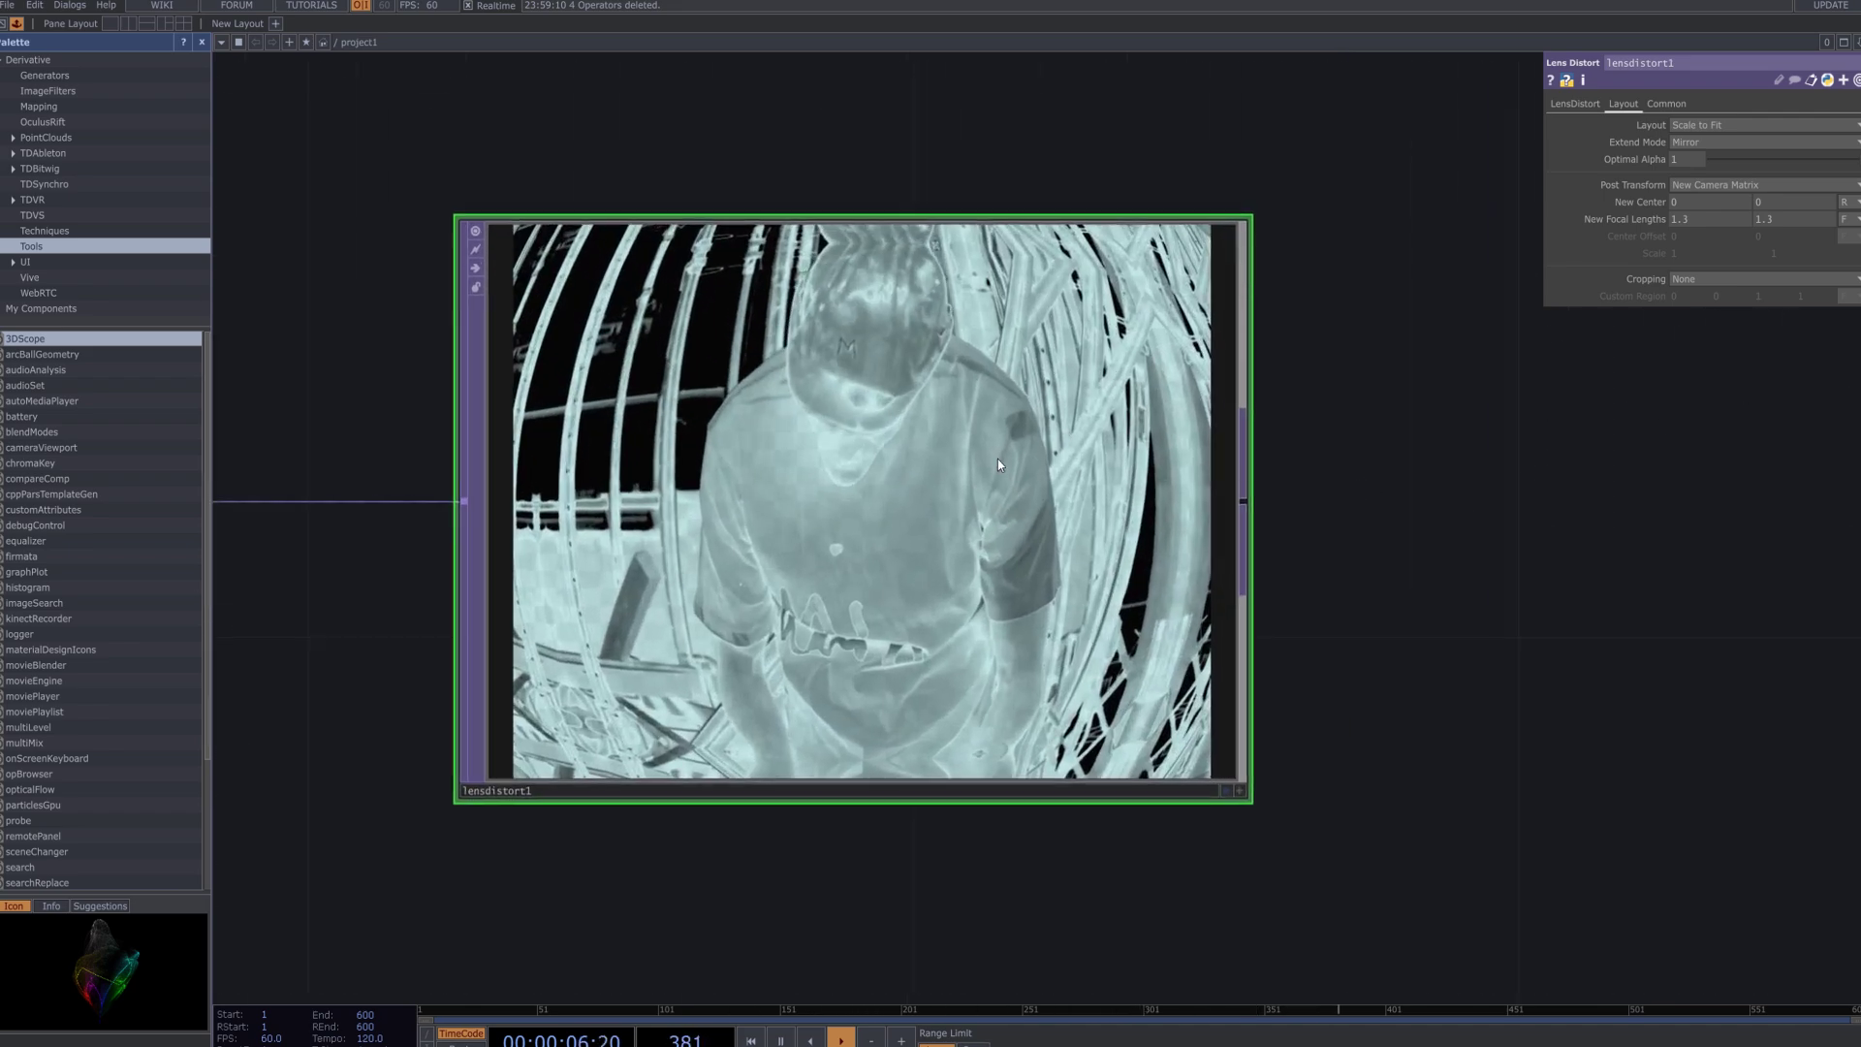
{"action": "scroll", "coordinate": [997, 457], "scroll_direction": "down", "scroll_amount": 5}
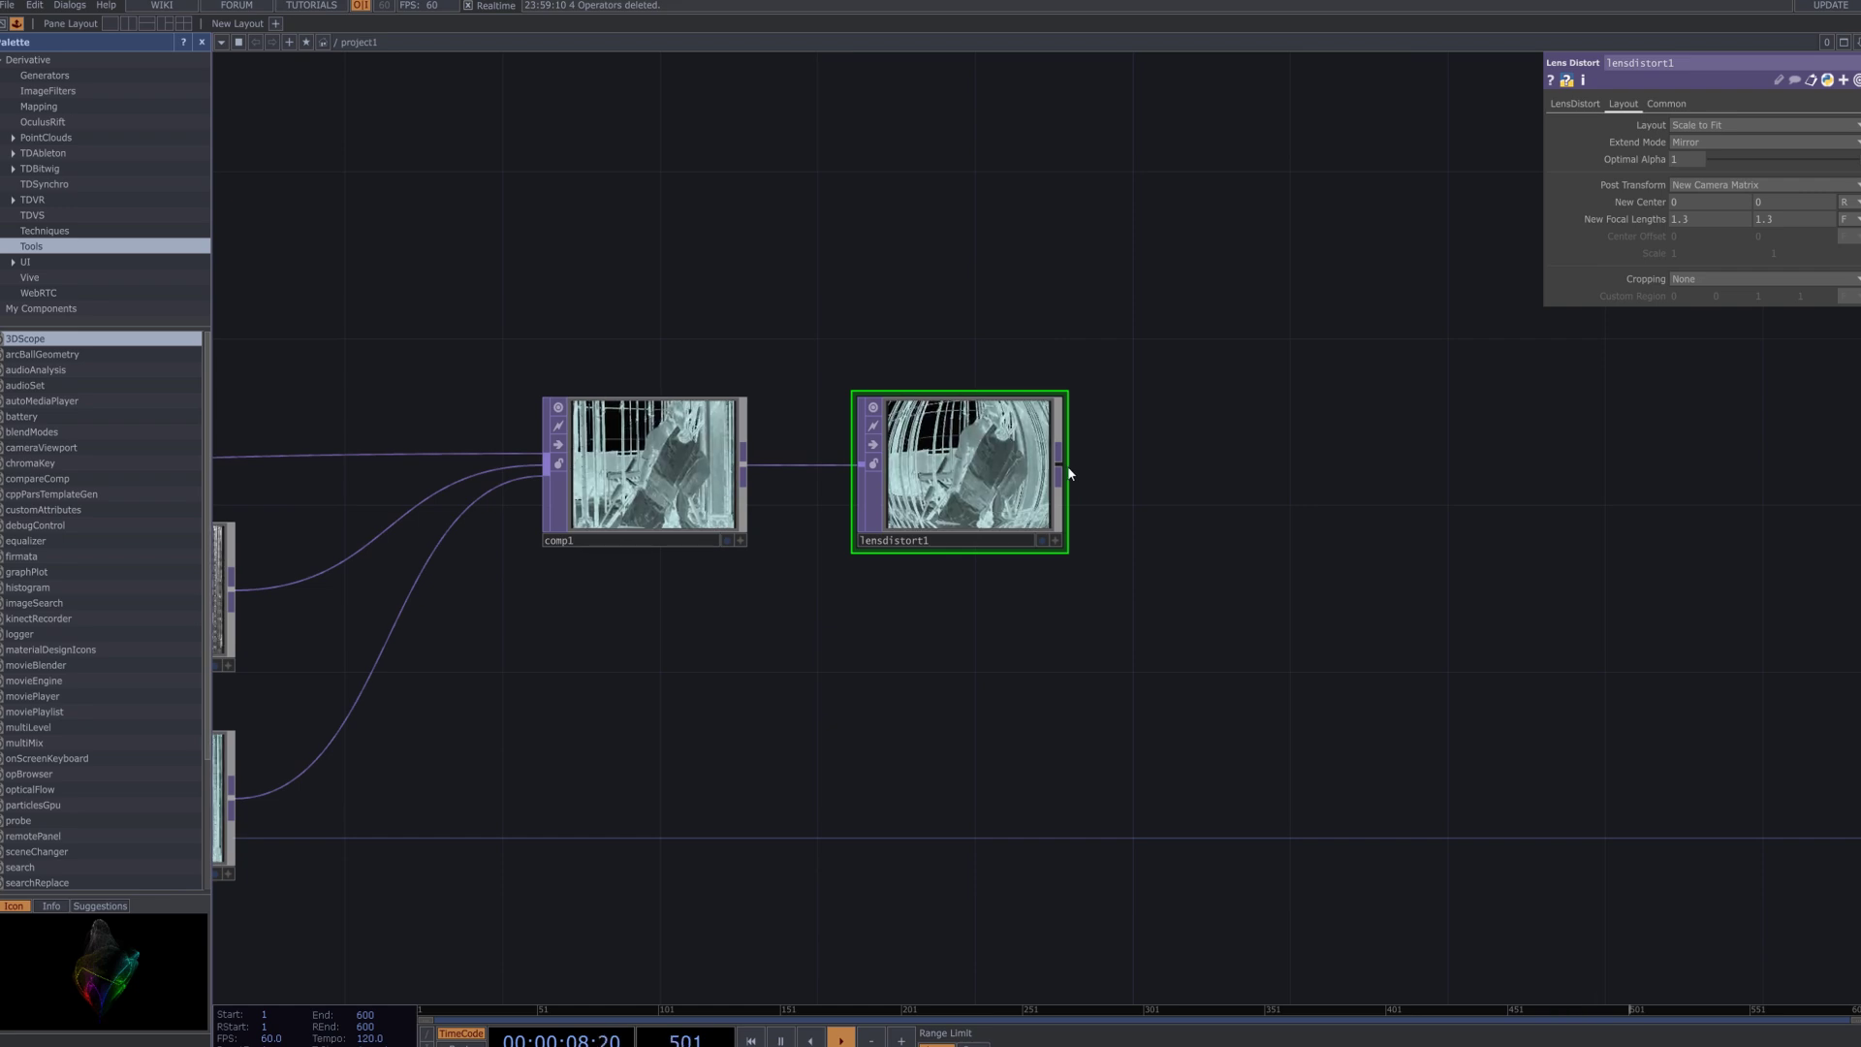
{"action": "right_click", "coordinate": [1059, 468]}
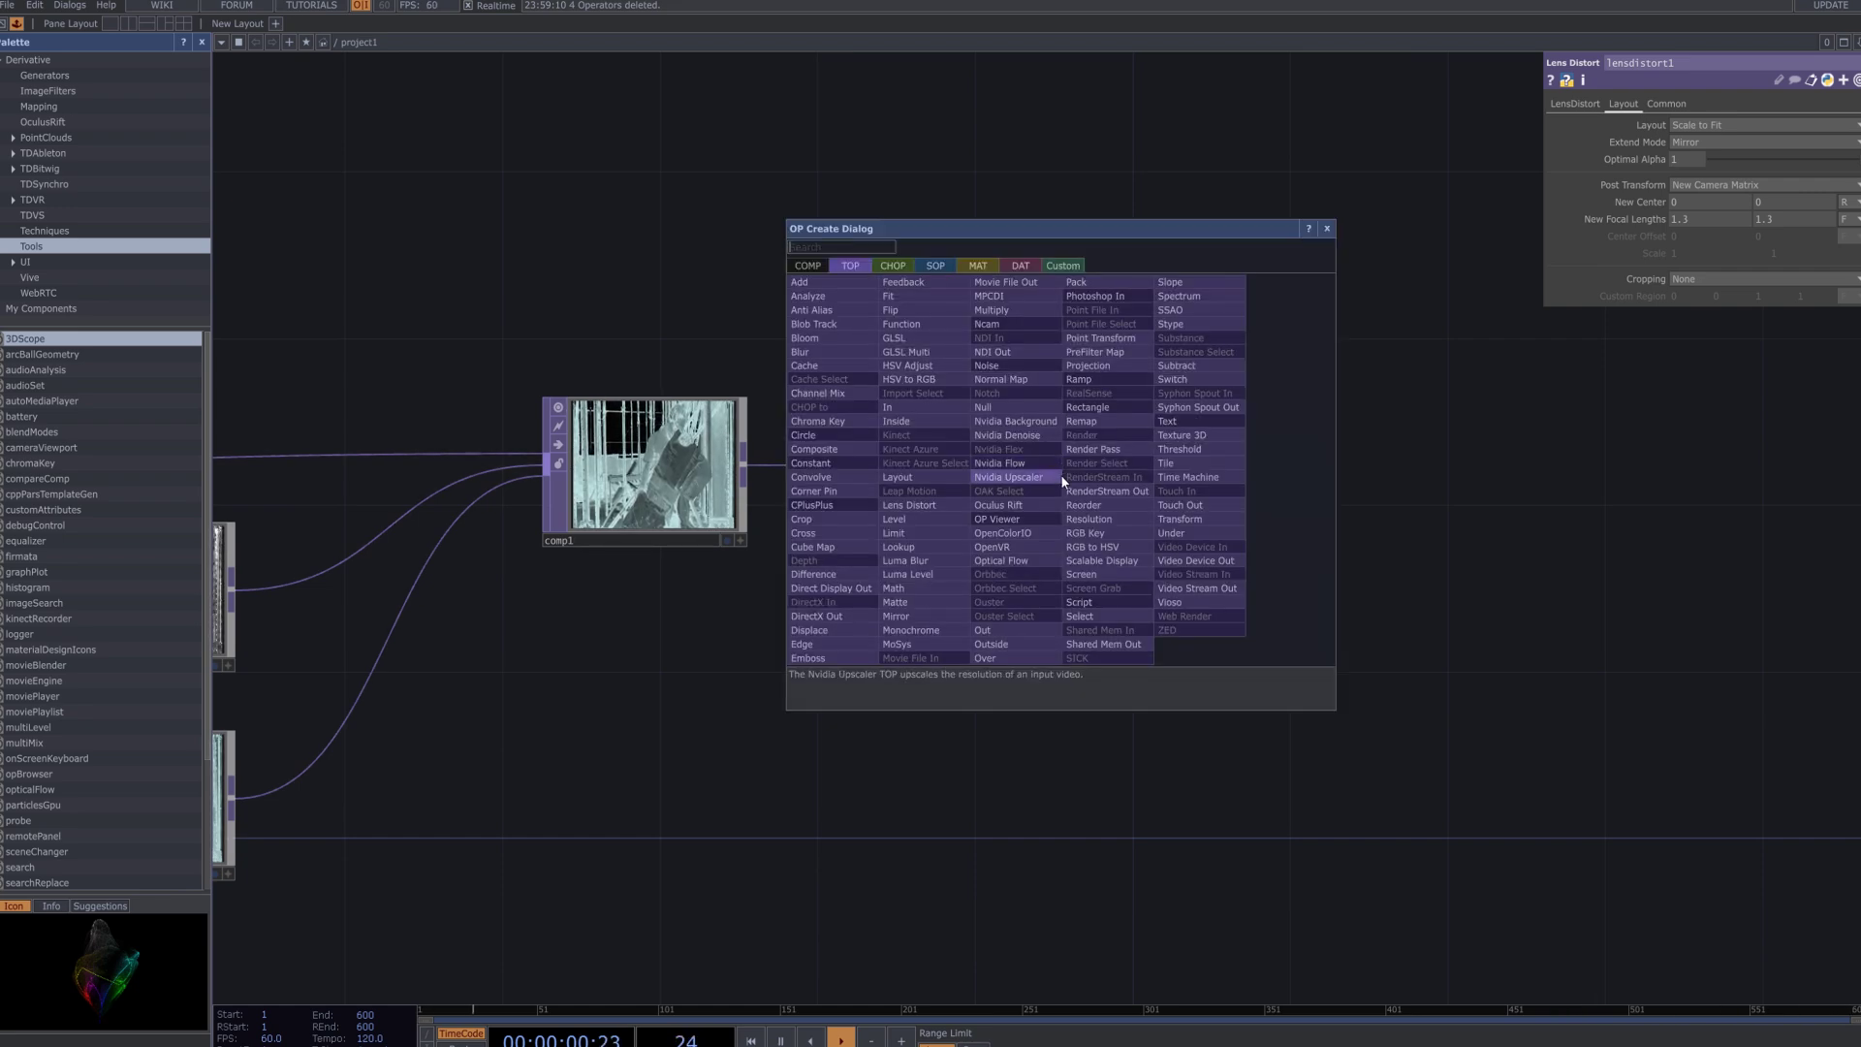
{"action": "type", "text": "re"}
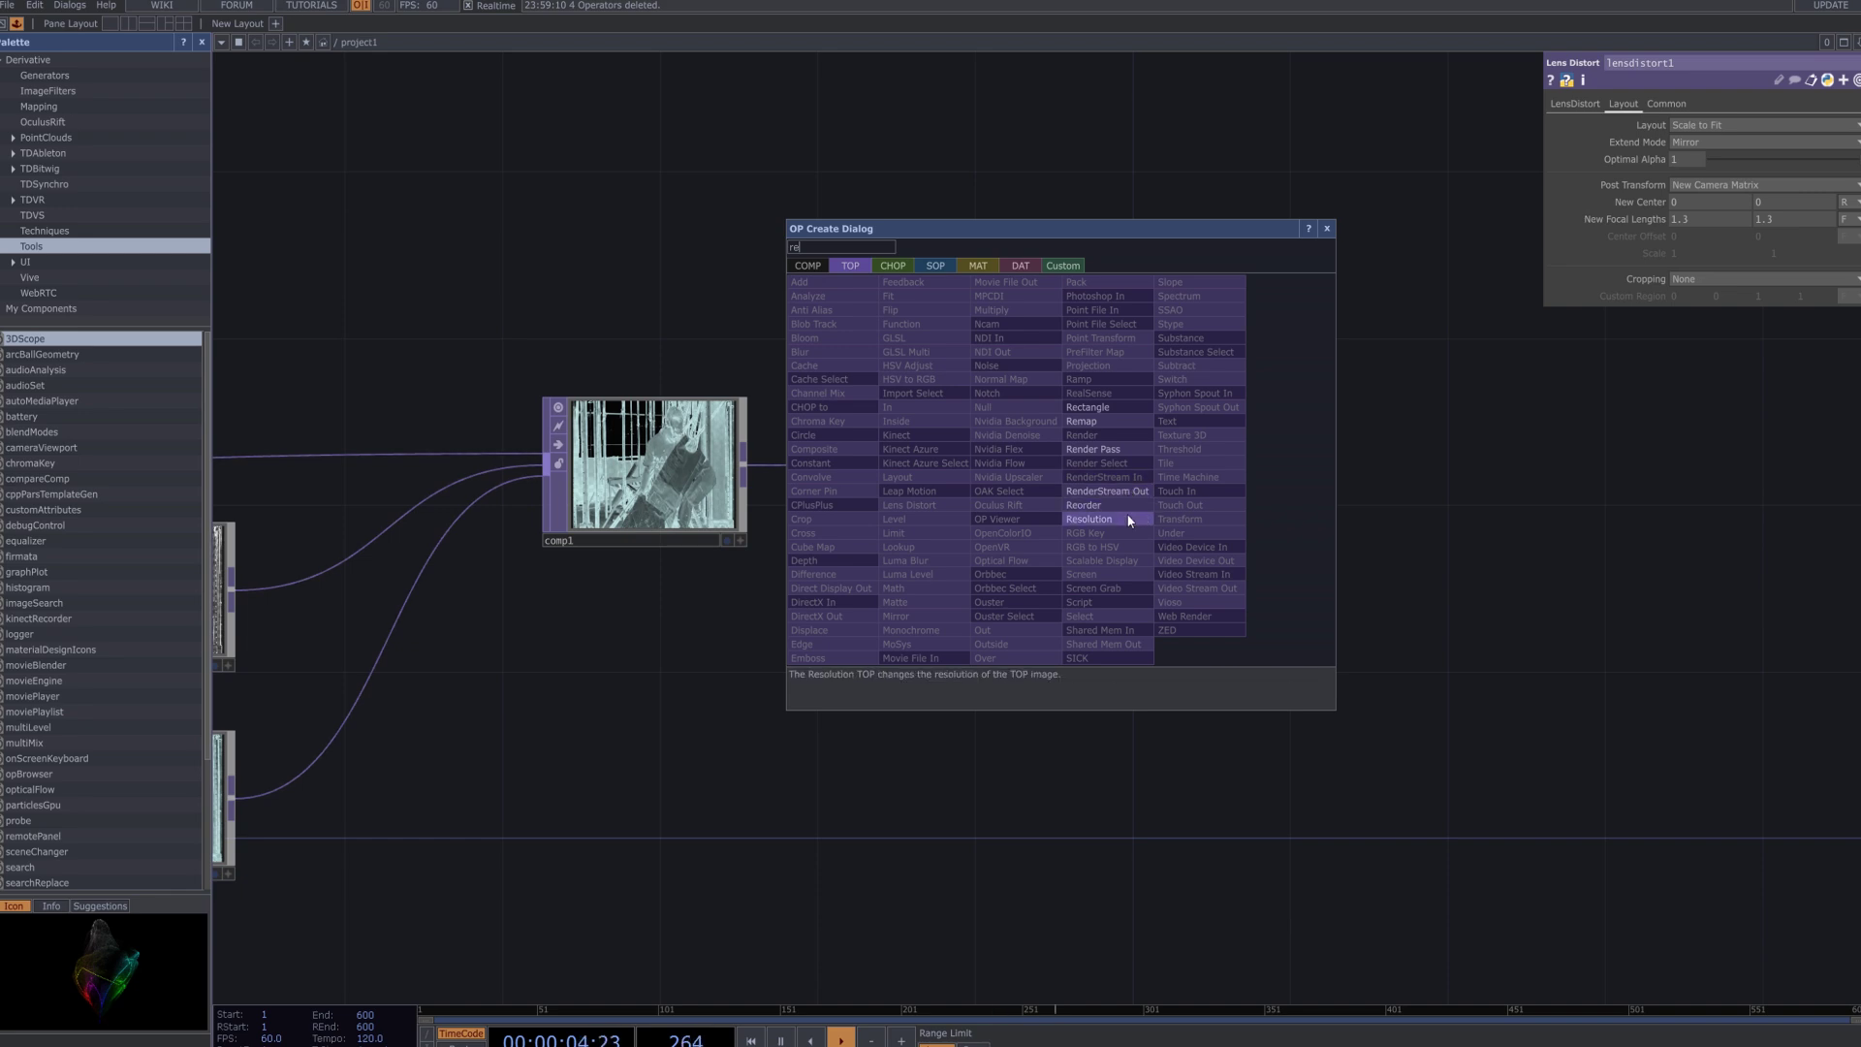
{"action": "left_click", "coordinate": [1127, 518]}
{"action": "left_click", "coordinate": [1271, 473]}
{"action": "left_click", "coordinate": [1705, 125]}
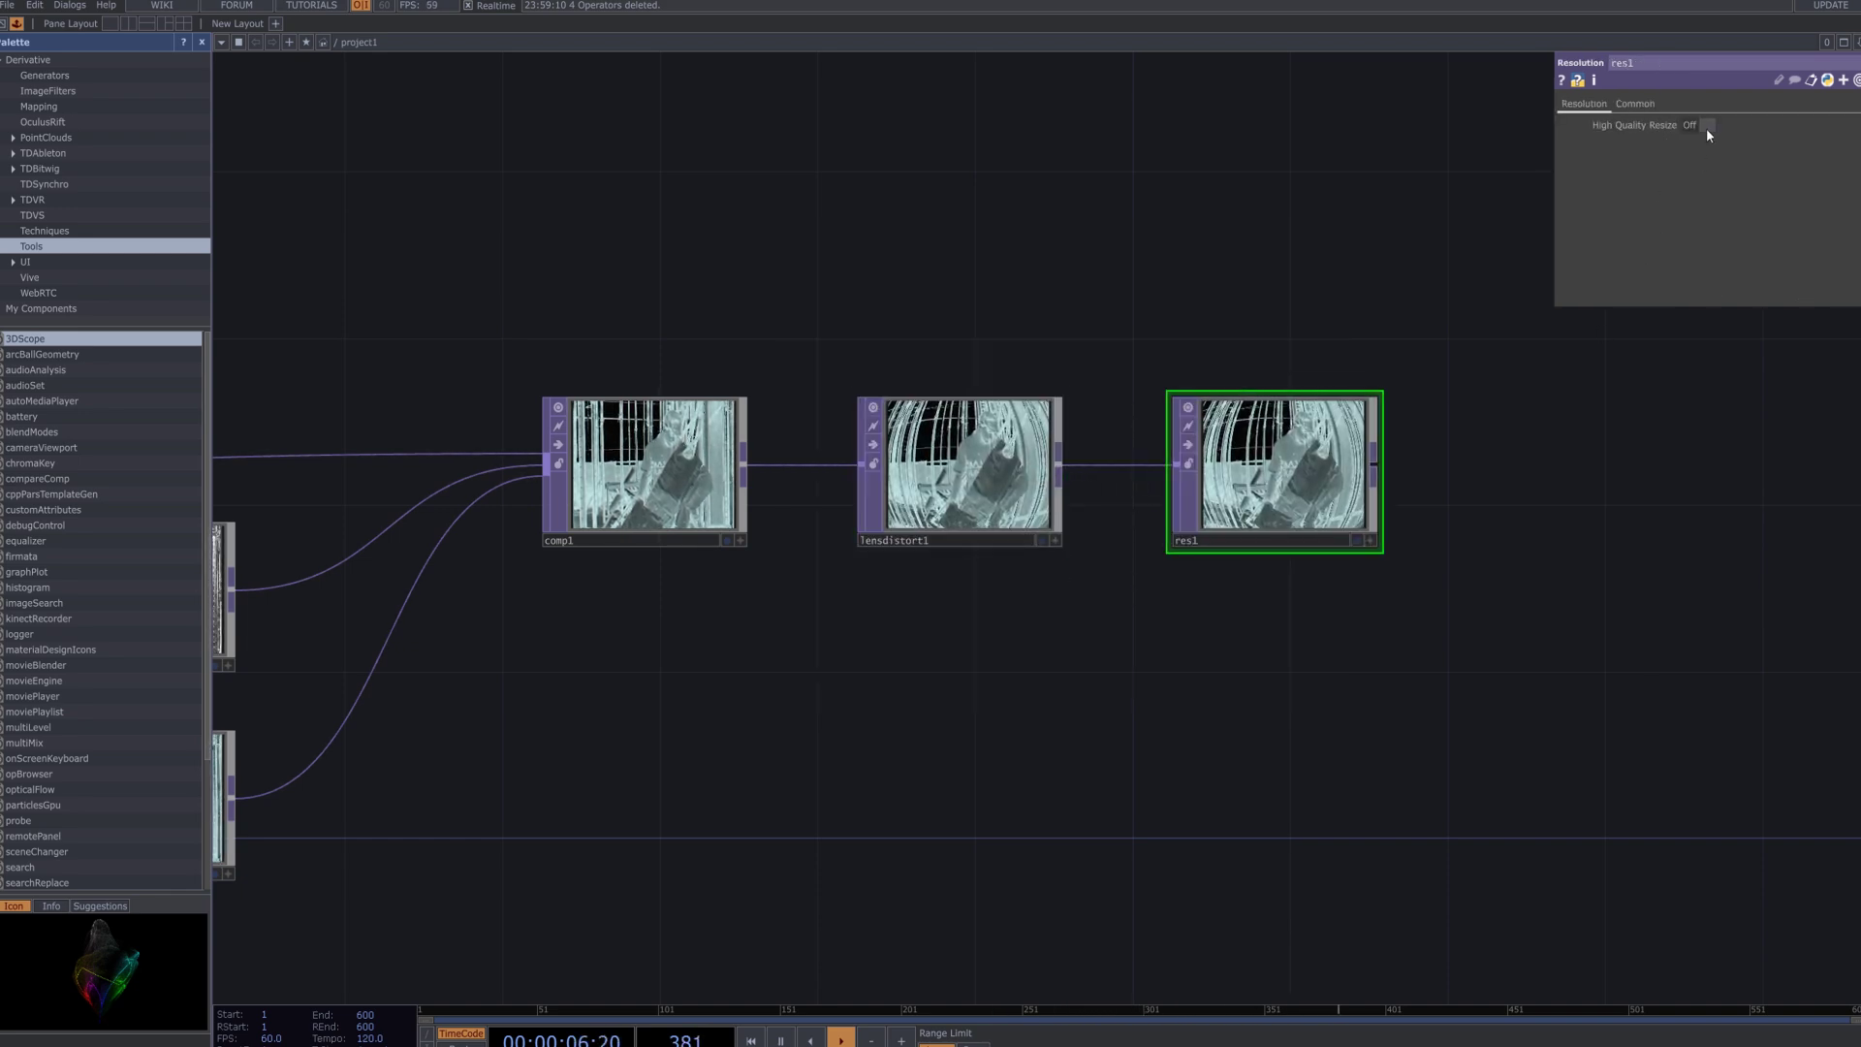
Add an Over TOP after res1 and connect res1 to both of its inputs.
{"action": "left_click_drag", "start_coordinate": [1583, 607], "coordinate": [1240, 601]}
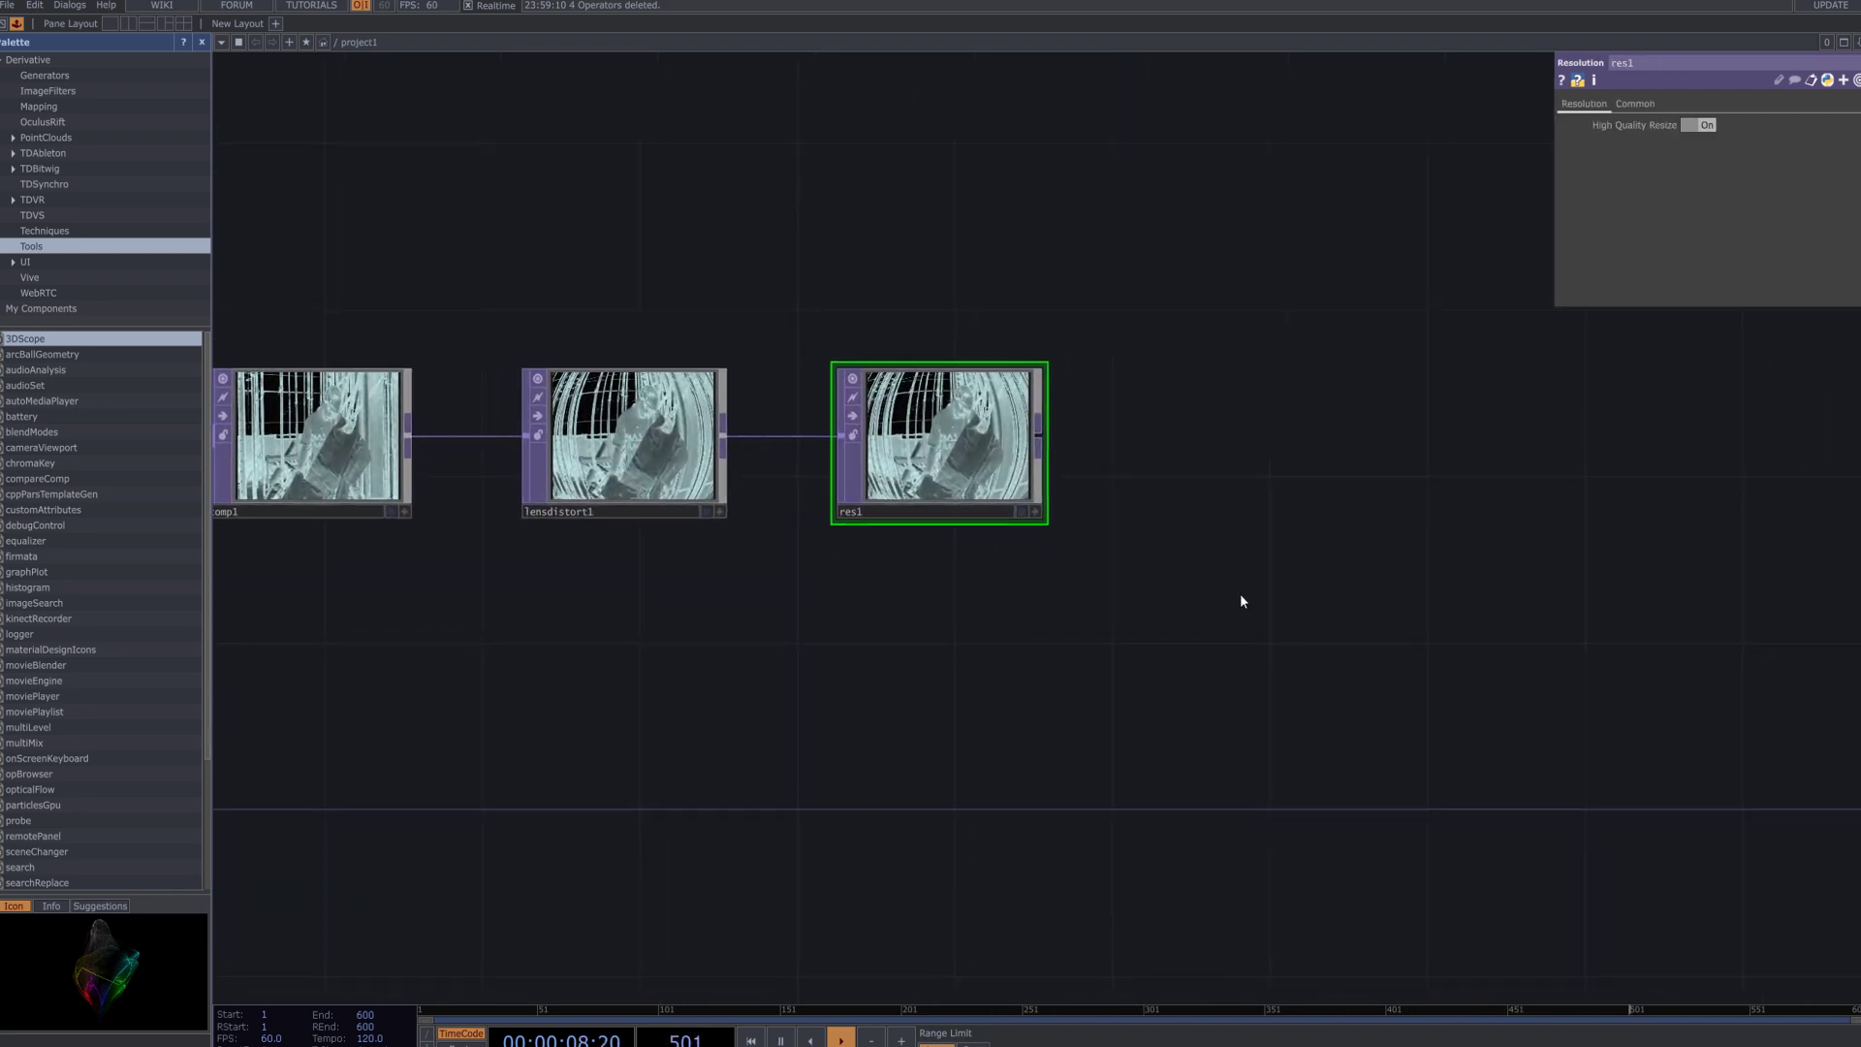
{"action": "right_click", "coordinate": [1039, 441]}
{"action": "type", "text": "over"}
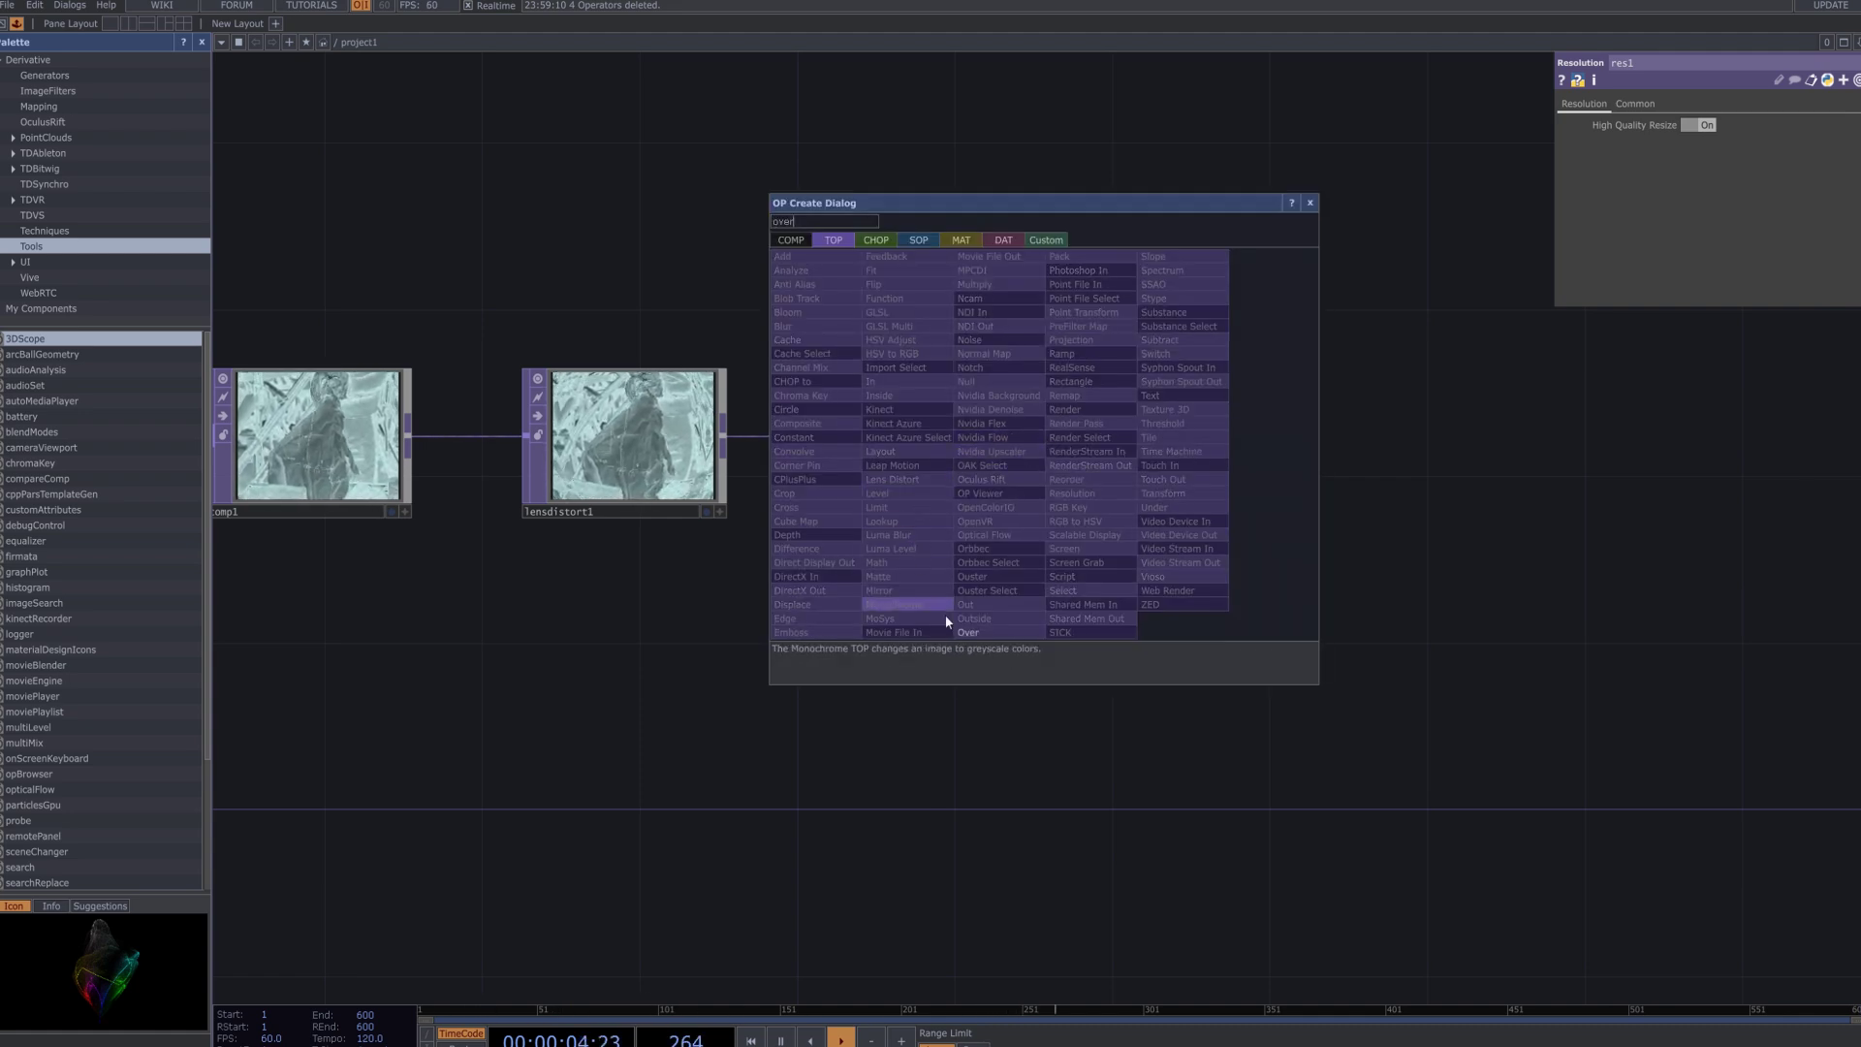
{"action": "left_click", "coordinate": [964, 631]}
{"action": "left_click", "coordinate": [1258, 444]}
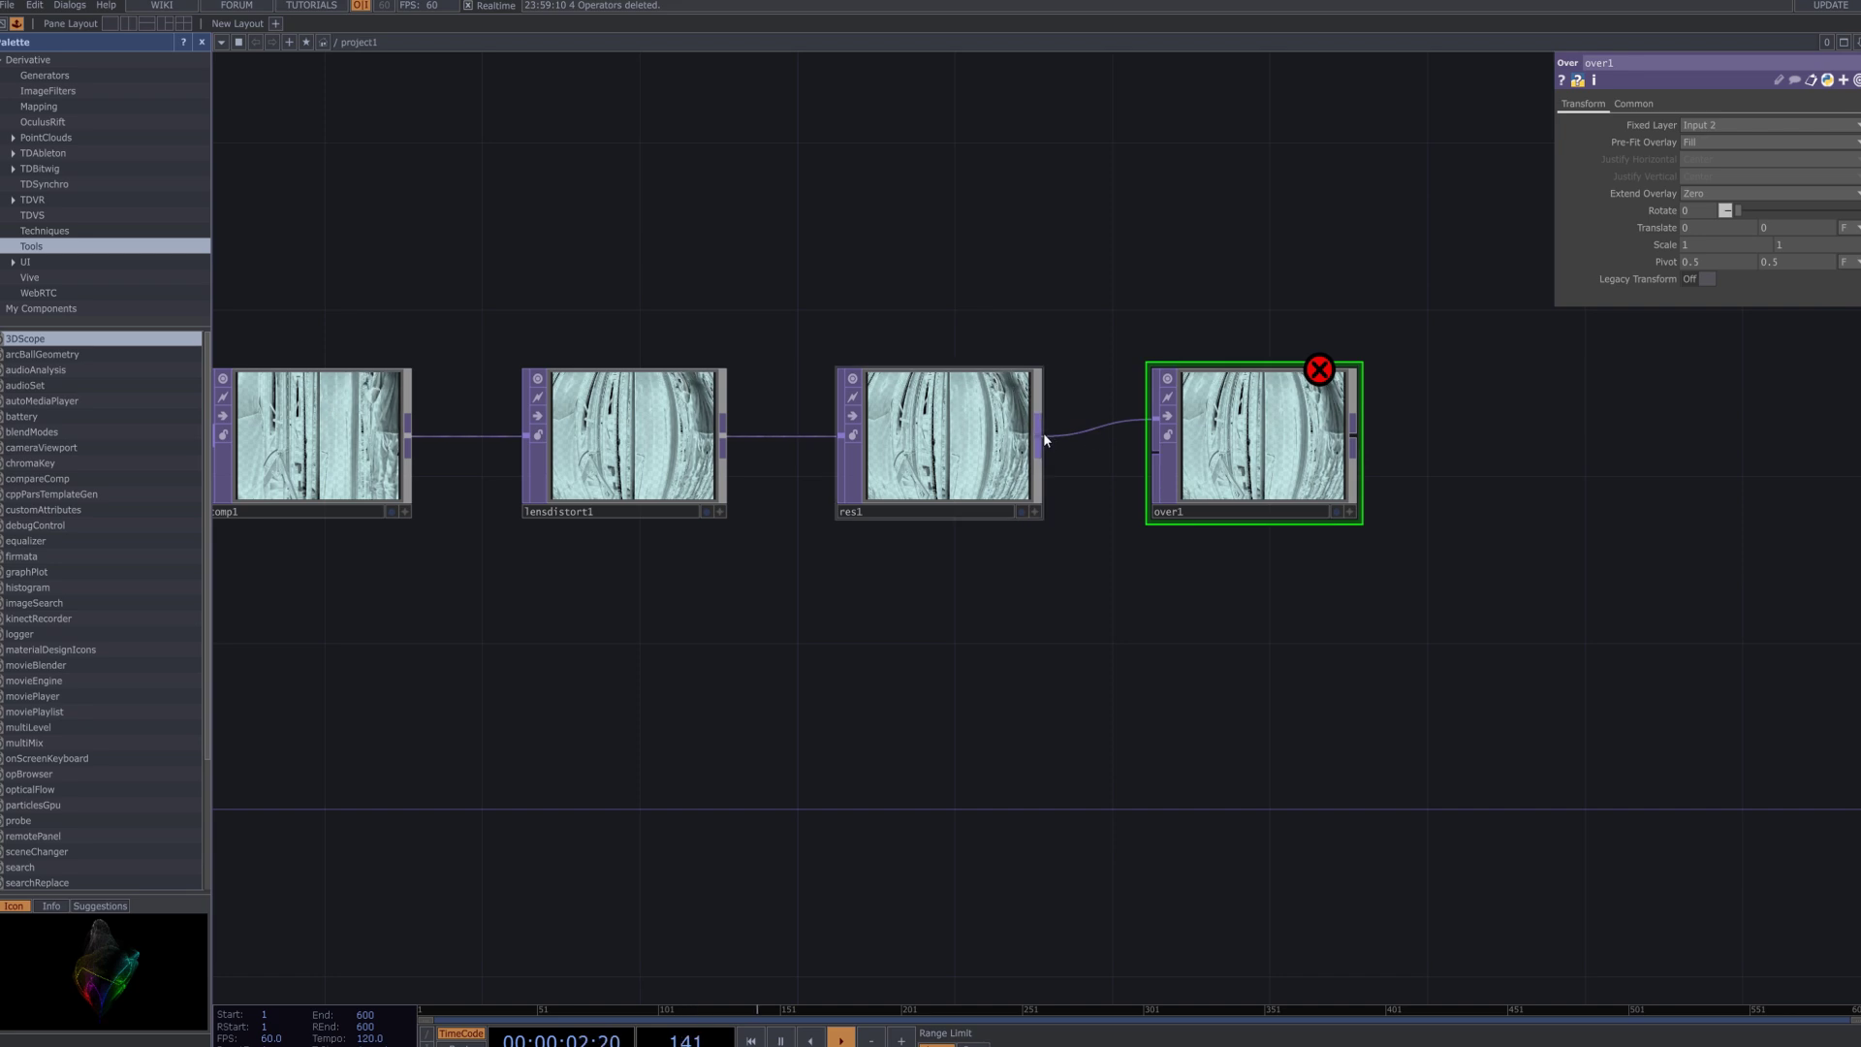
{"action": "left_click_drag", "start_coordinate": [1043, 432], "coordinate": [1153, 450]}
Add a Circle TOP in the empty network area above lensdistort1 and res1.
{"action": "left_click_drag", "start_coordinate": [1142, 255], "coordinate": [1172, 345]}
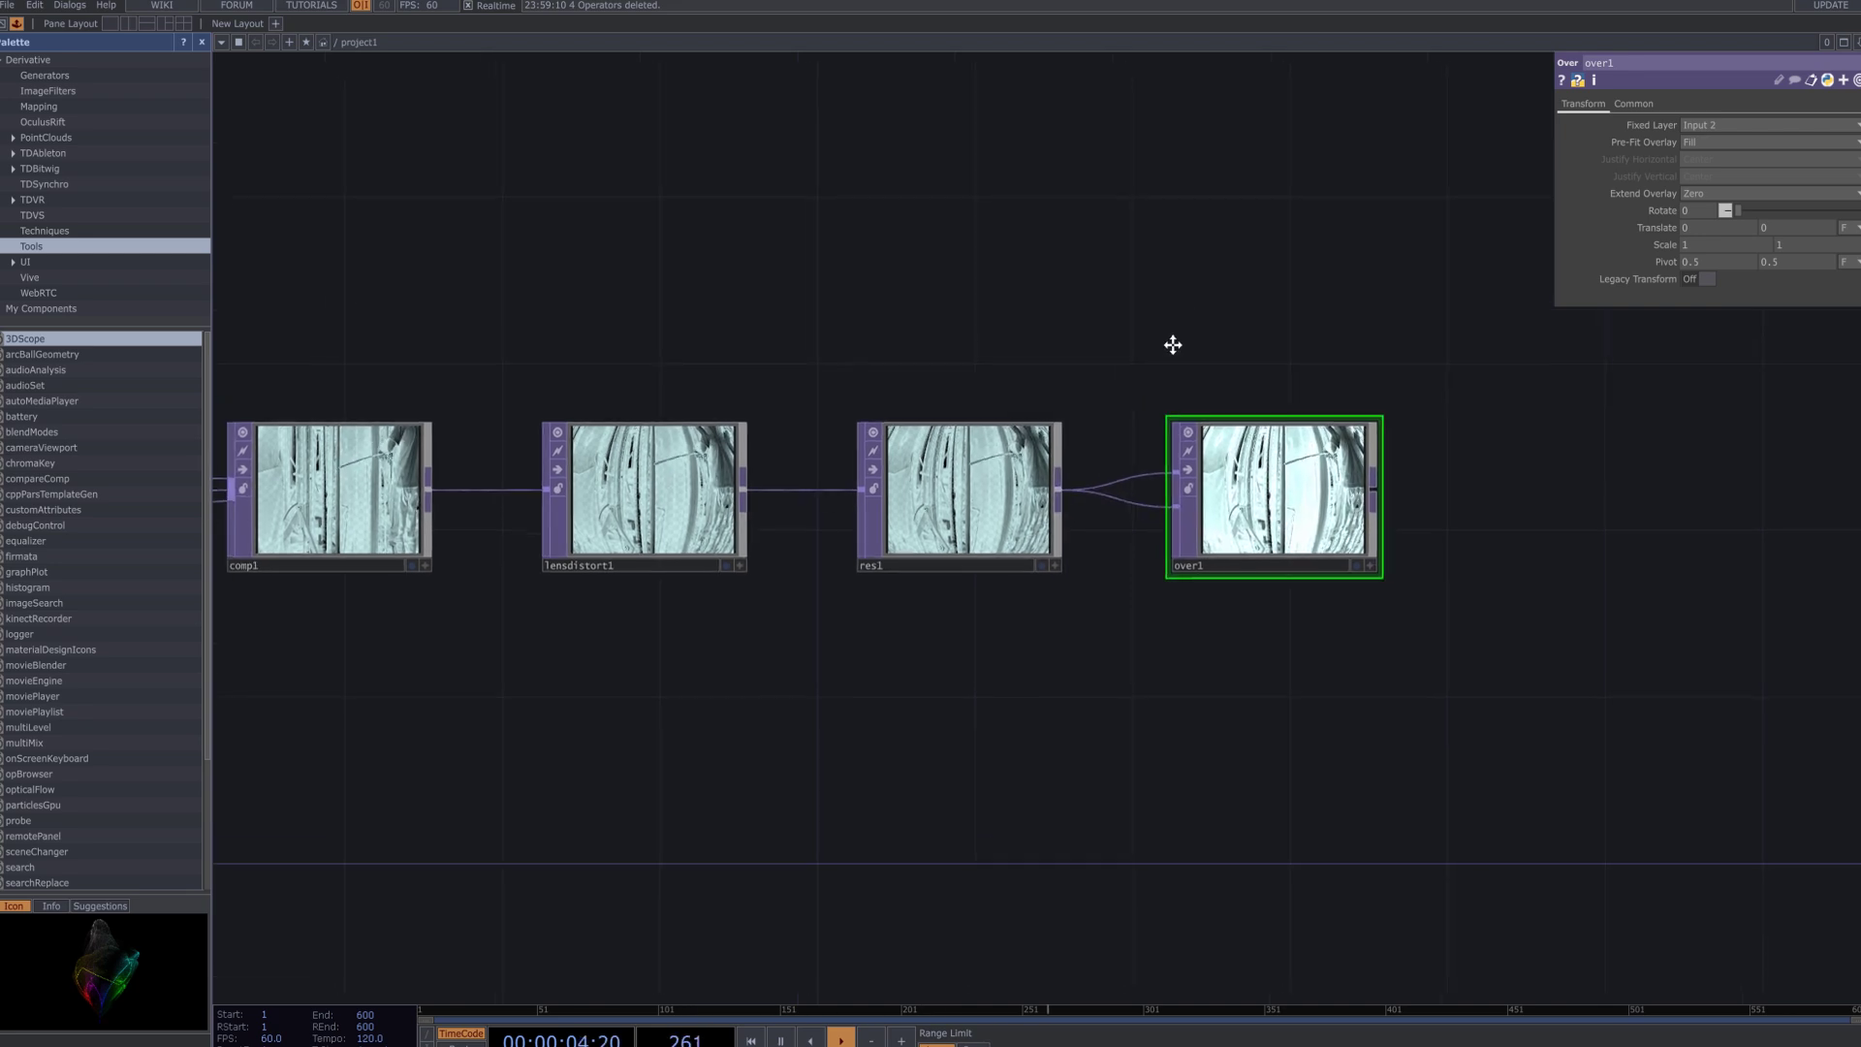
{"action": "key", "text": "Tab"}
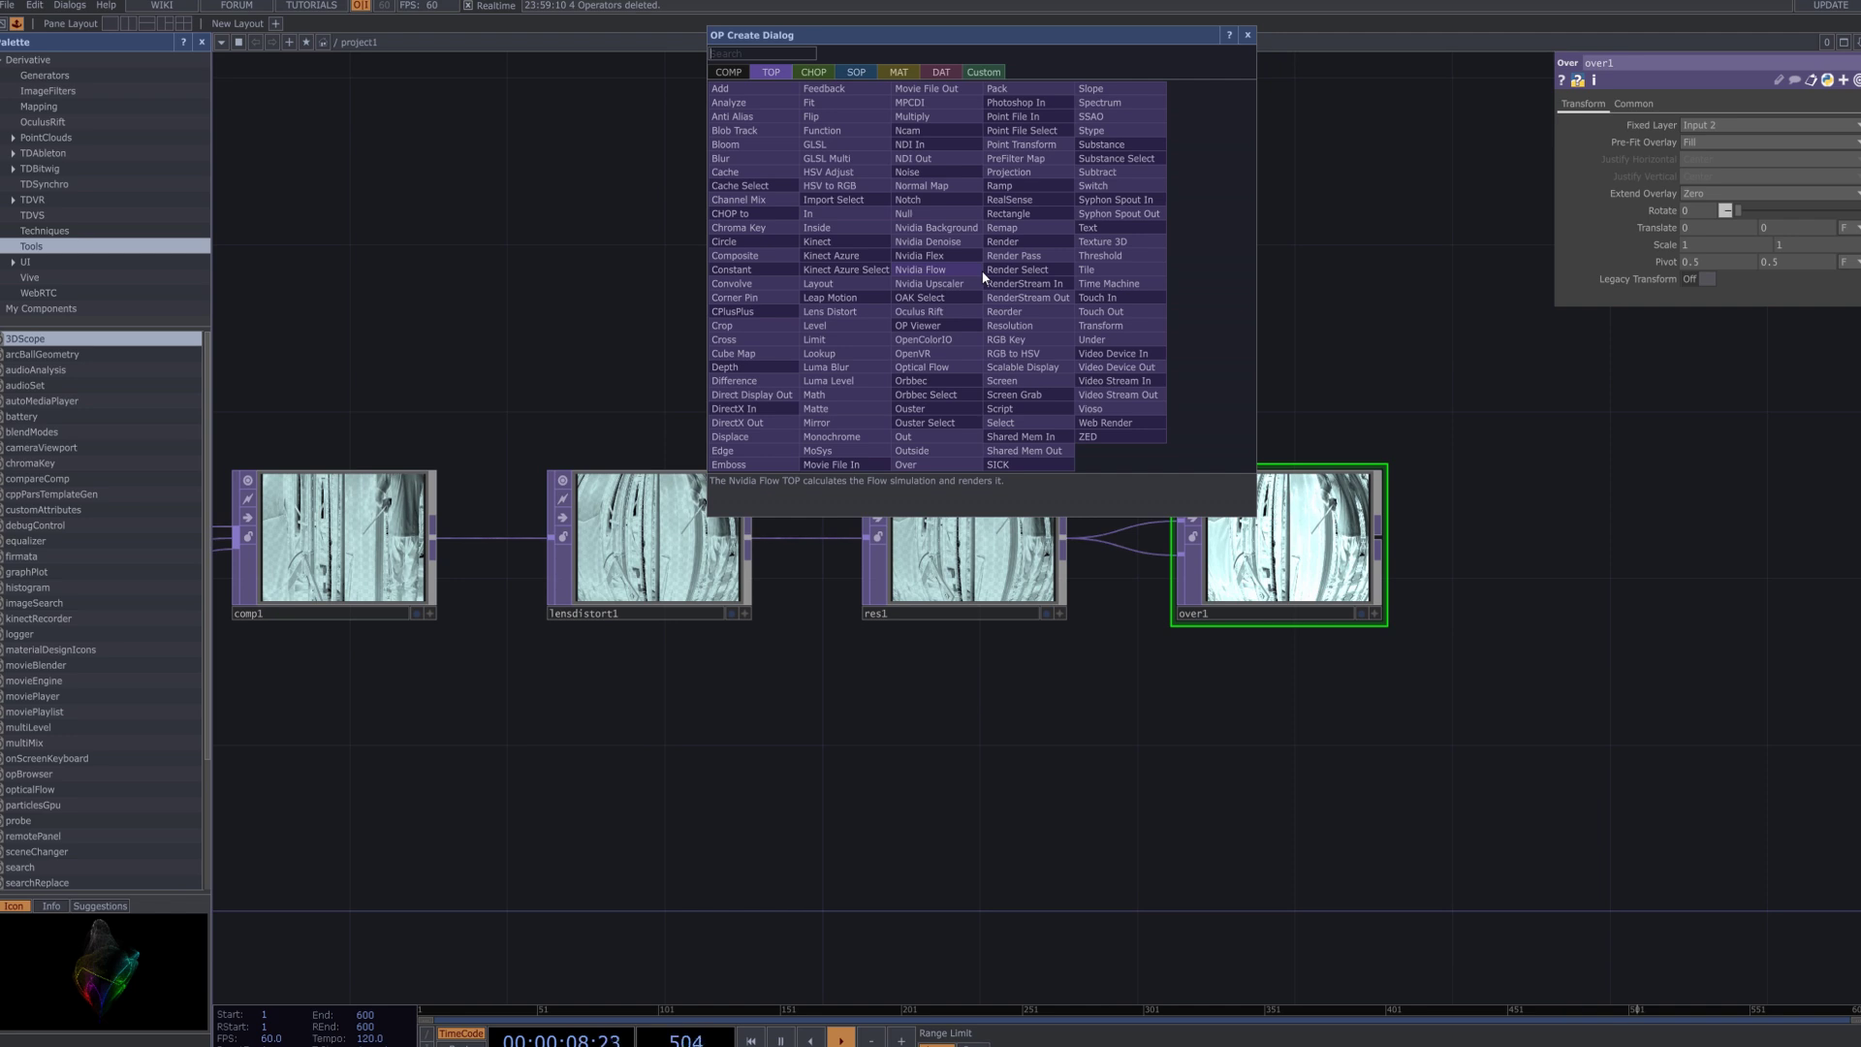
{"action": "type", "text": "c"}
{"action": "left_click", "coordinate": [742, 243]}
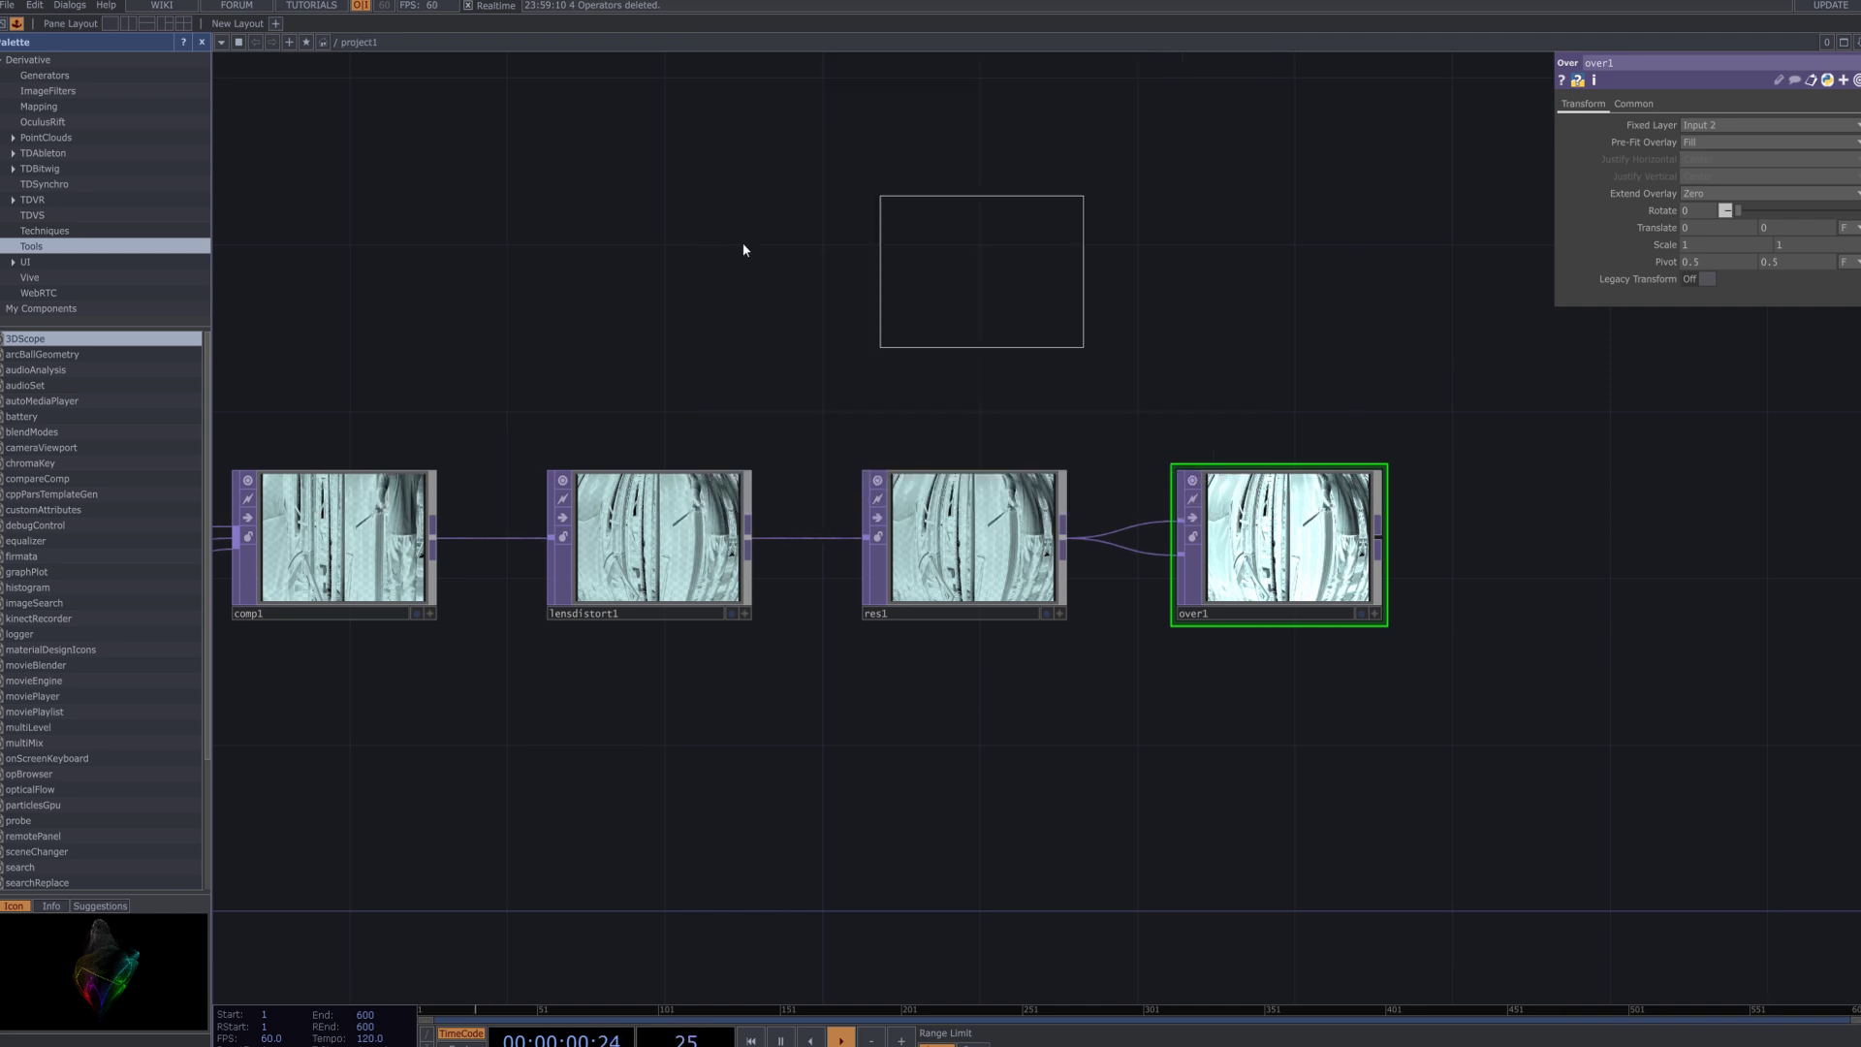
{"action": "left_click", "coordinate": [742, 242]}
{"action": "left_click_drag", "start_coordinate": [853, 298], "coordinate": [775, 302]}
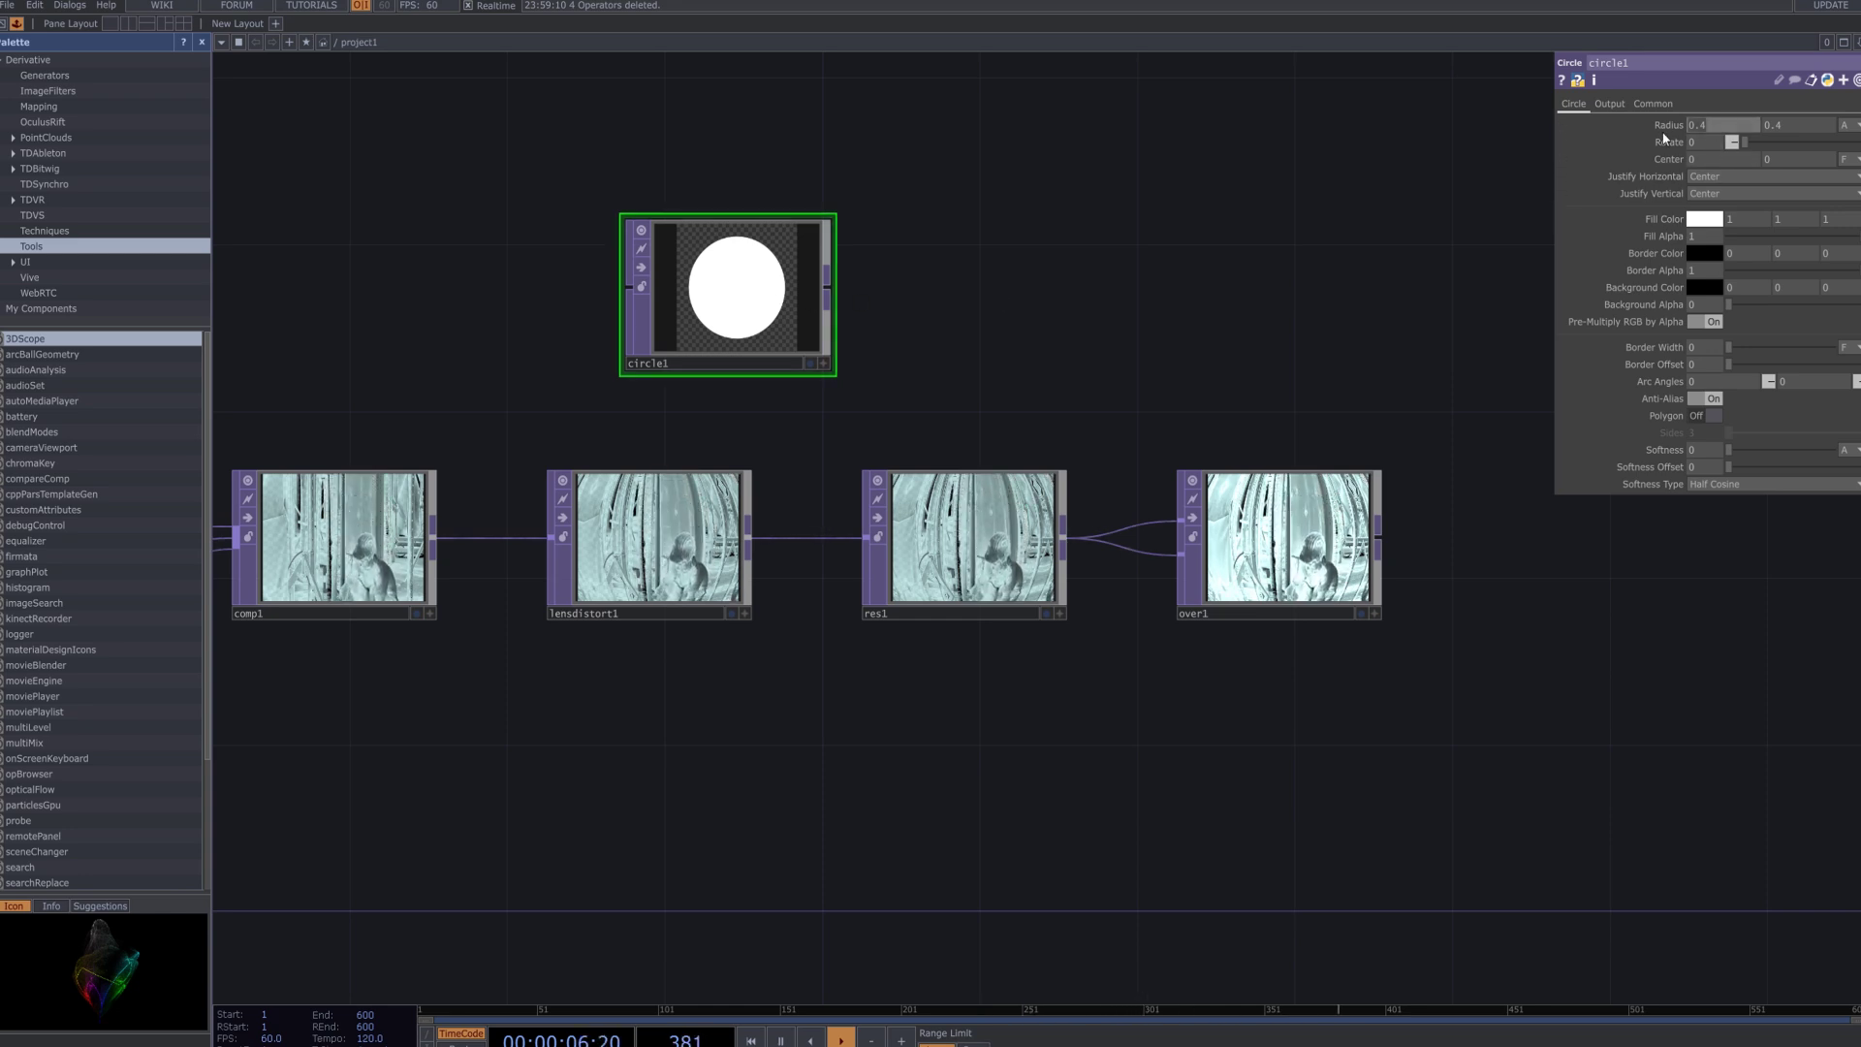
Set both Radius values of the Circle operator to 0.59.
{"action": "type", "text": "0"}
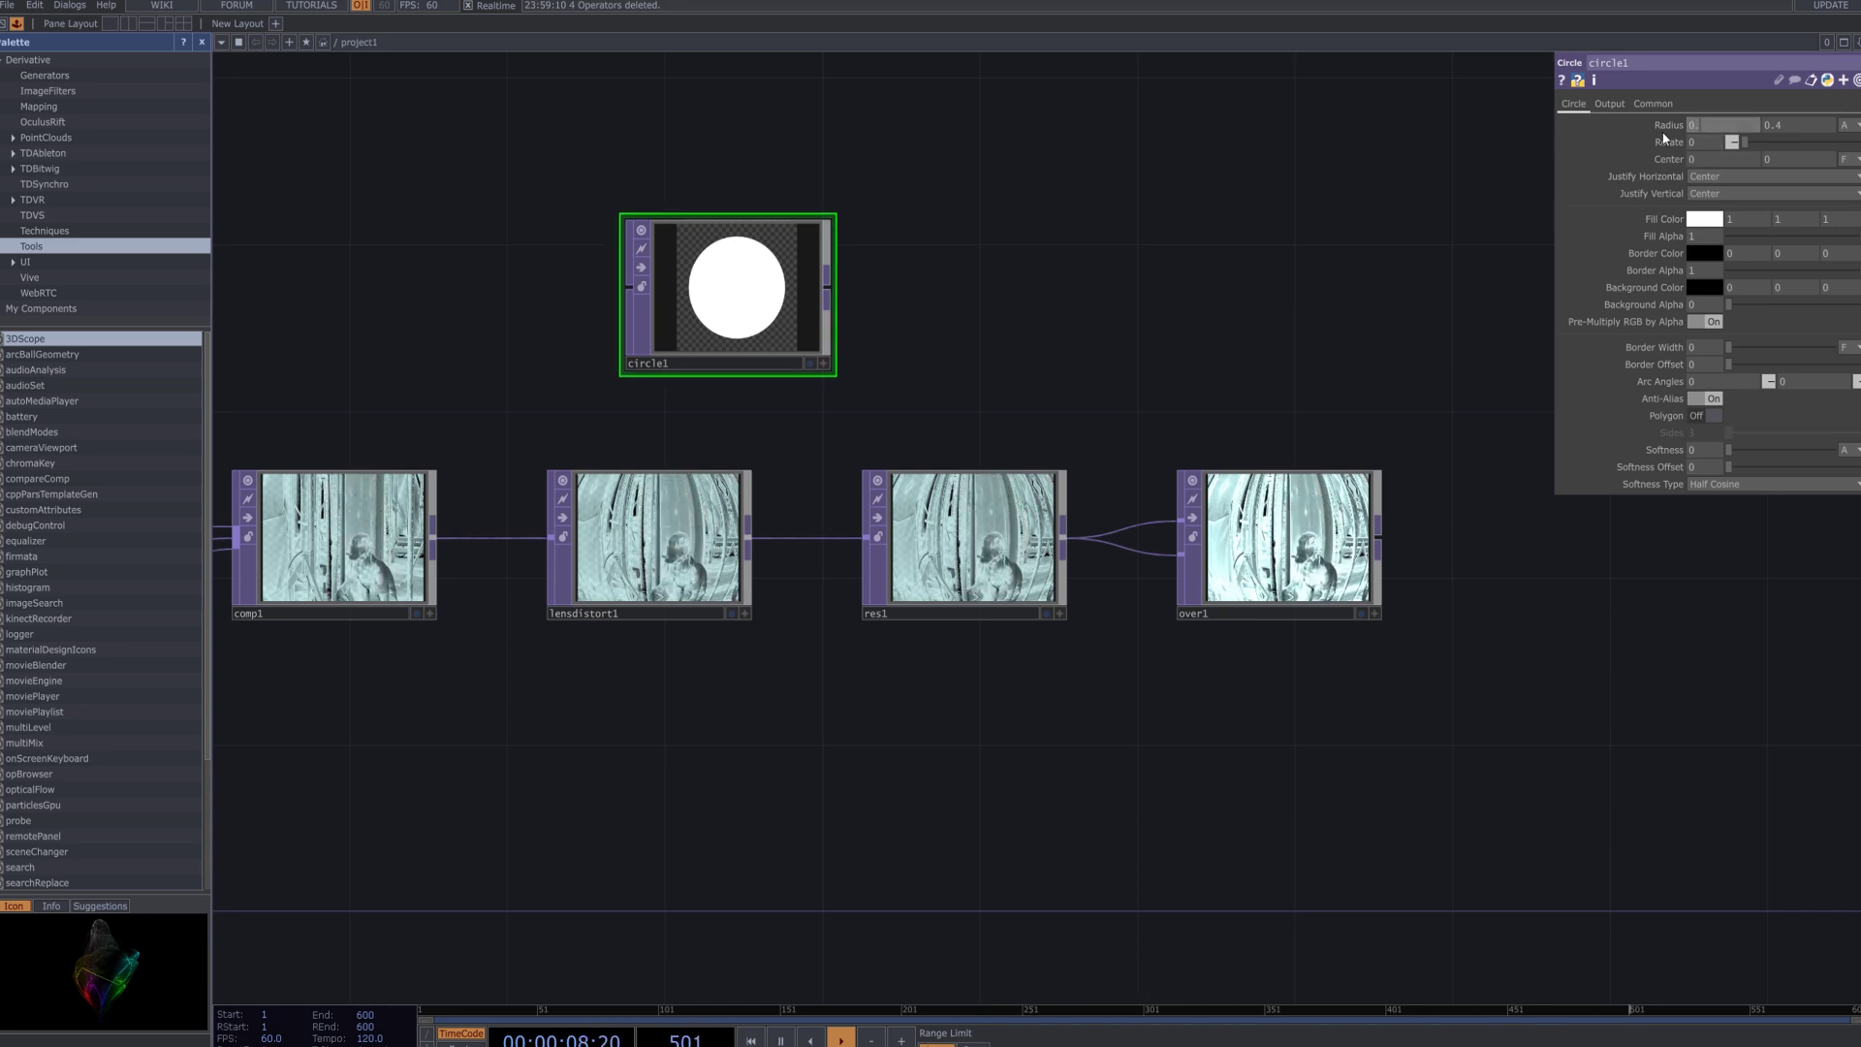
{"action": "type", "text": ".59"}
{"action": "key", "text": "Tab"}
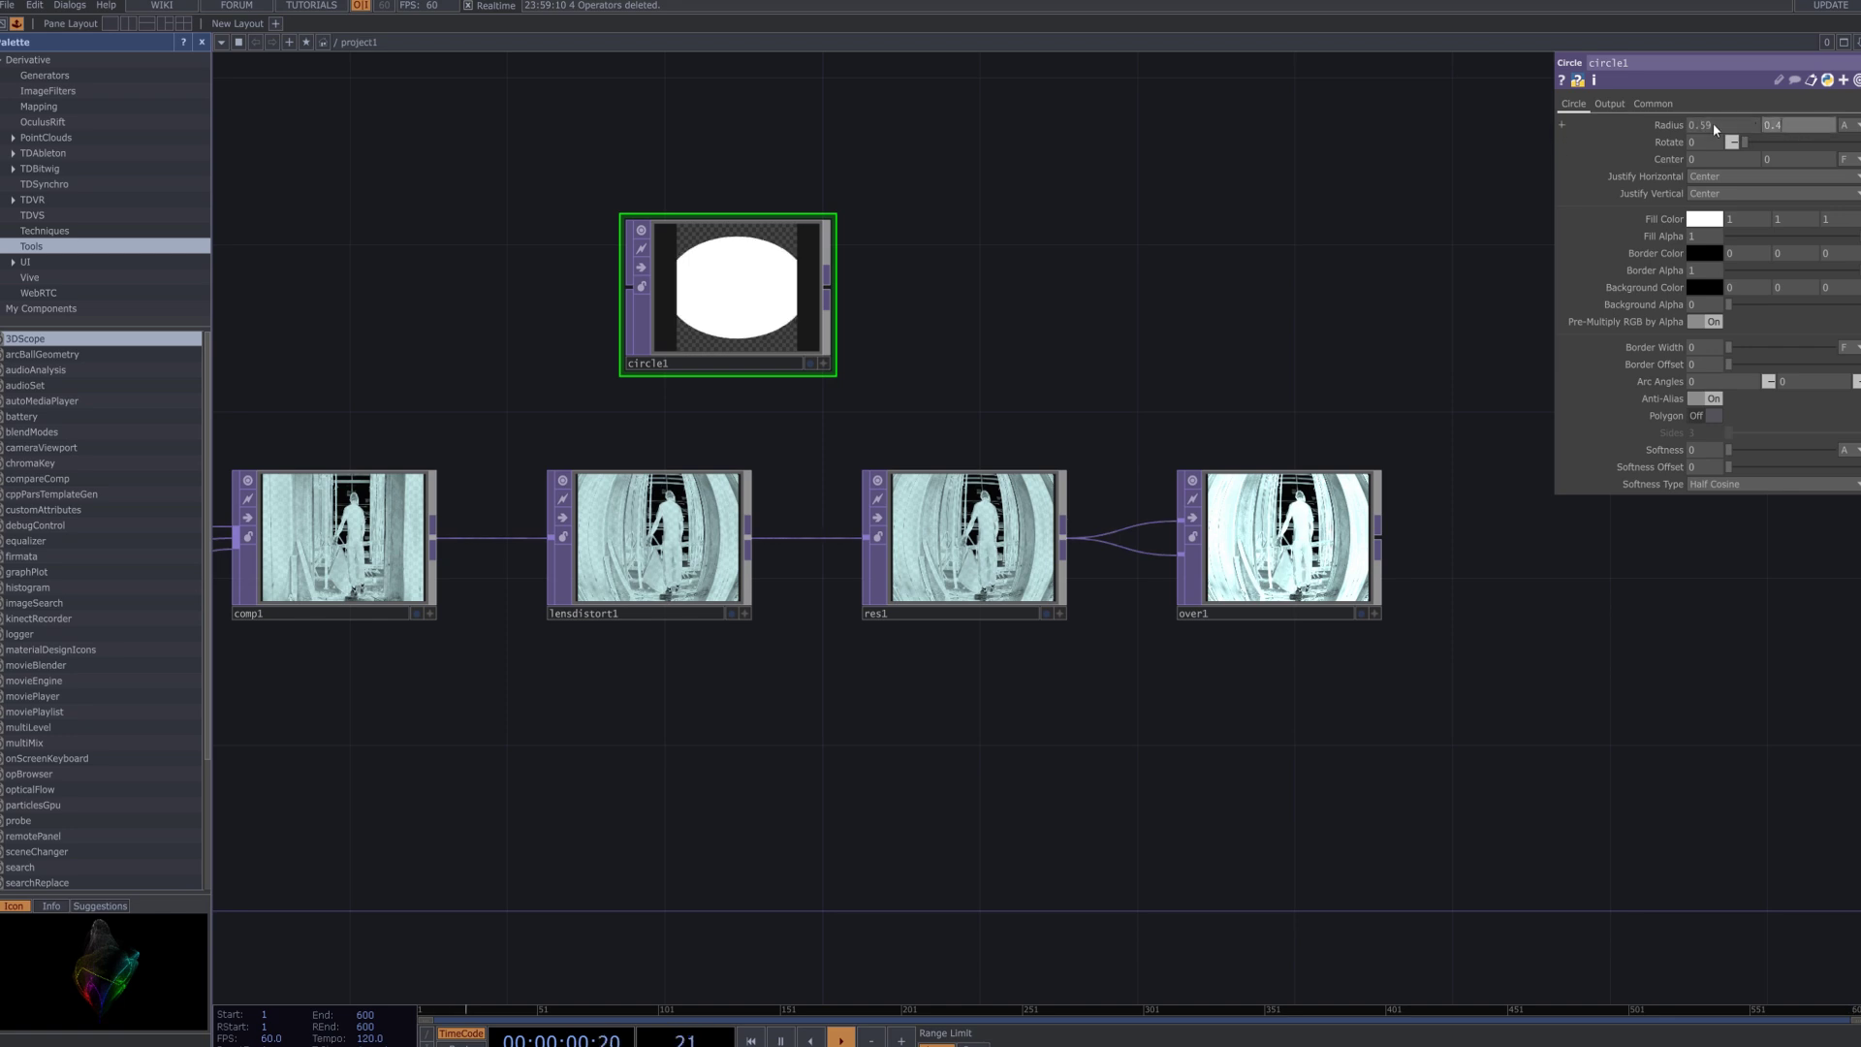
{"action": "type", "text": "0."}
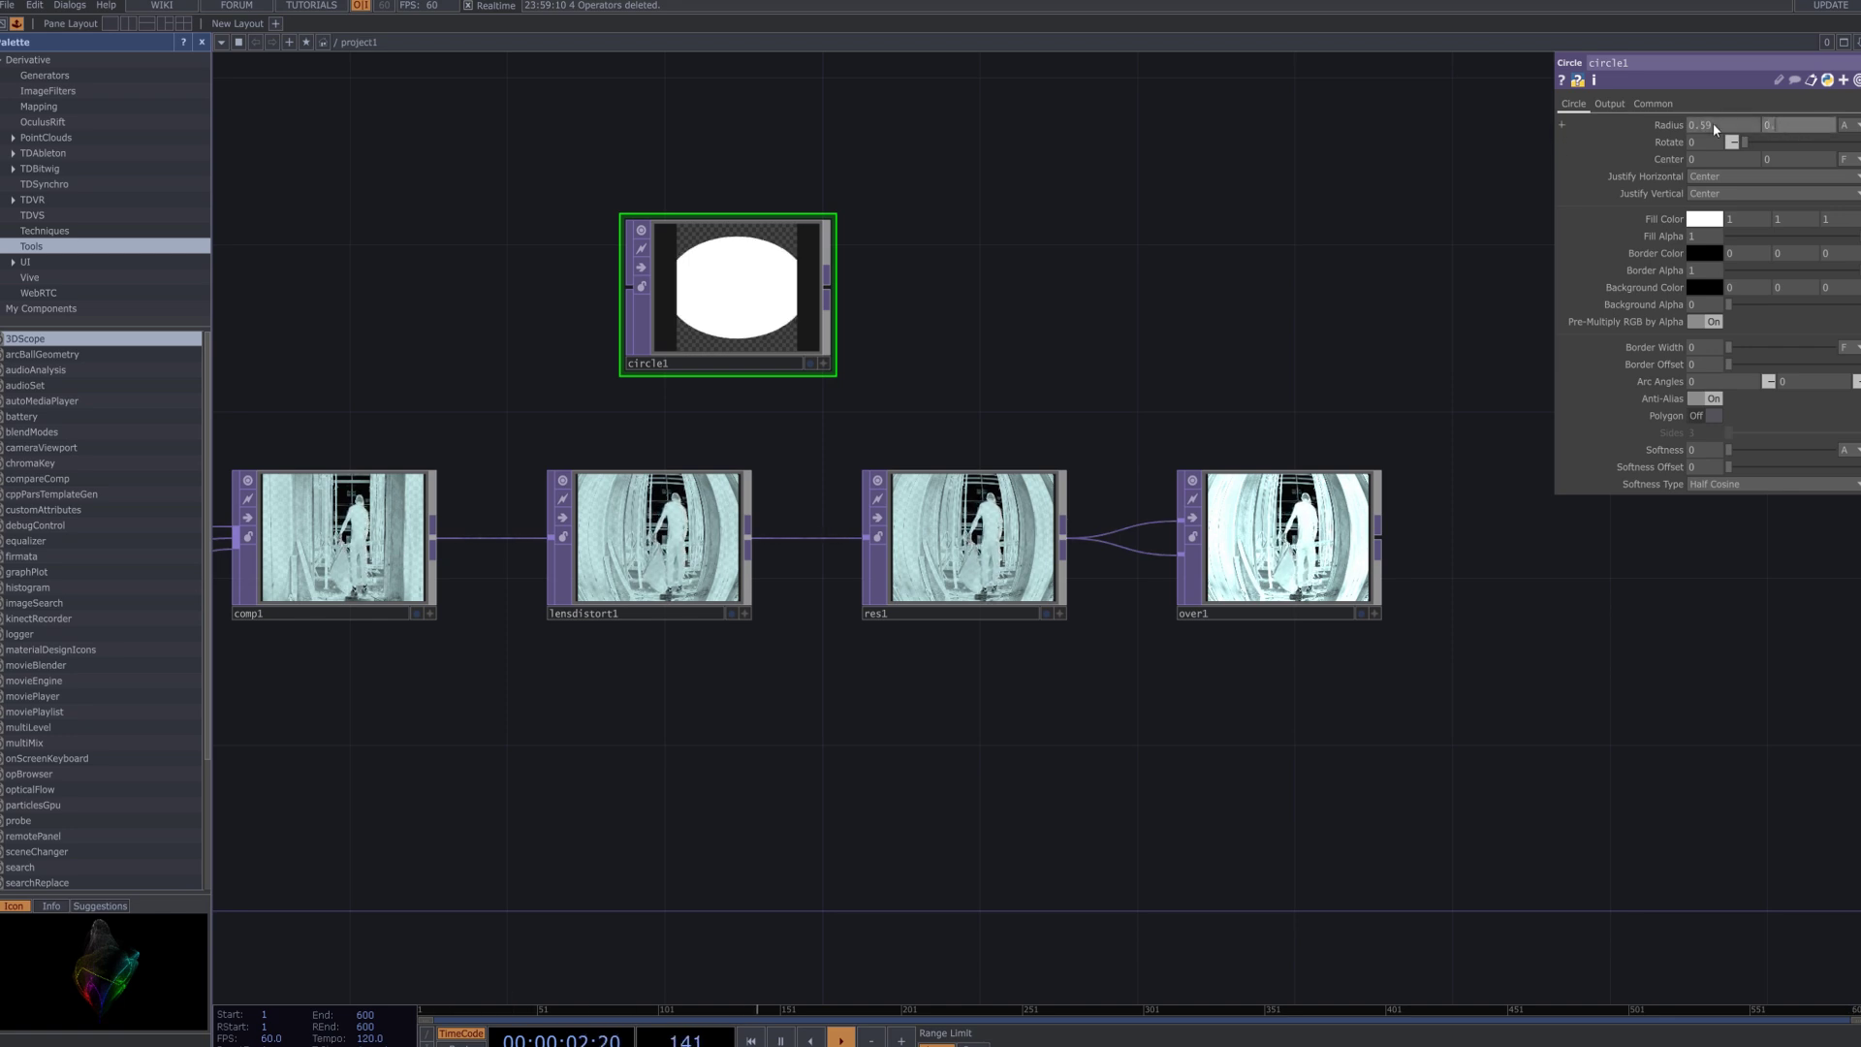
{"action": "type", "text": "59"}
{"action": "key", "text": "Return"}
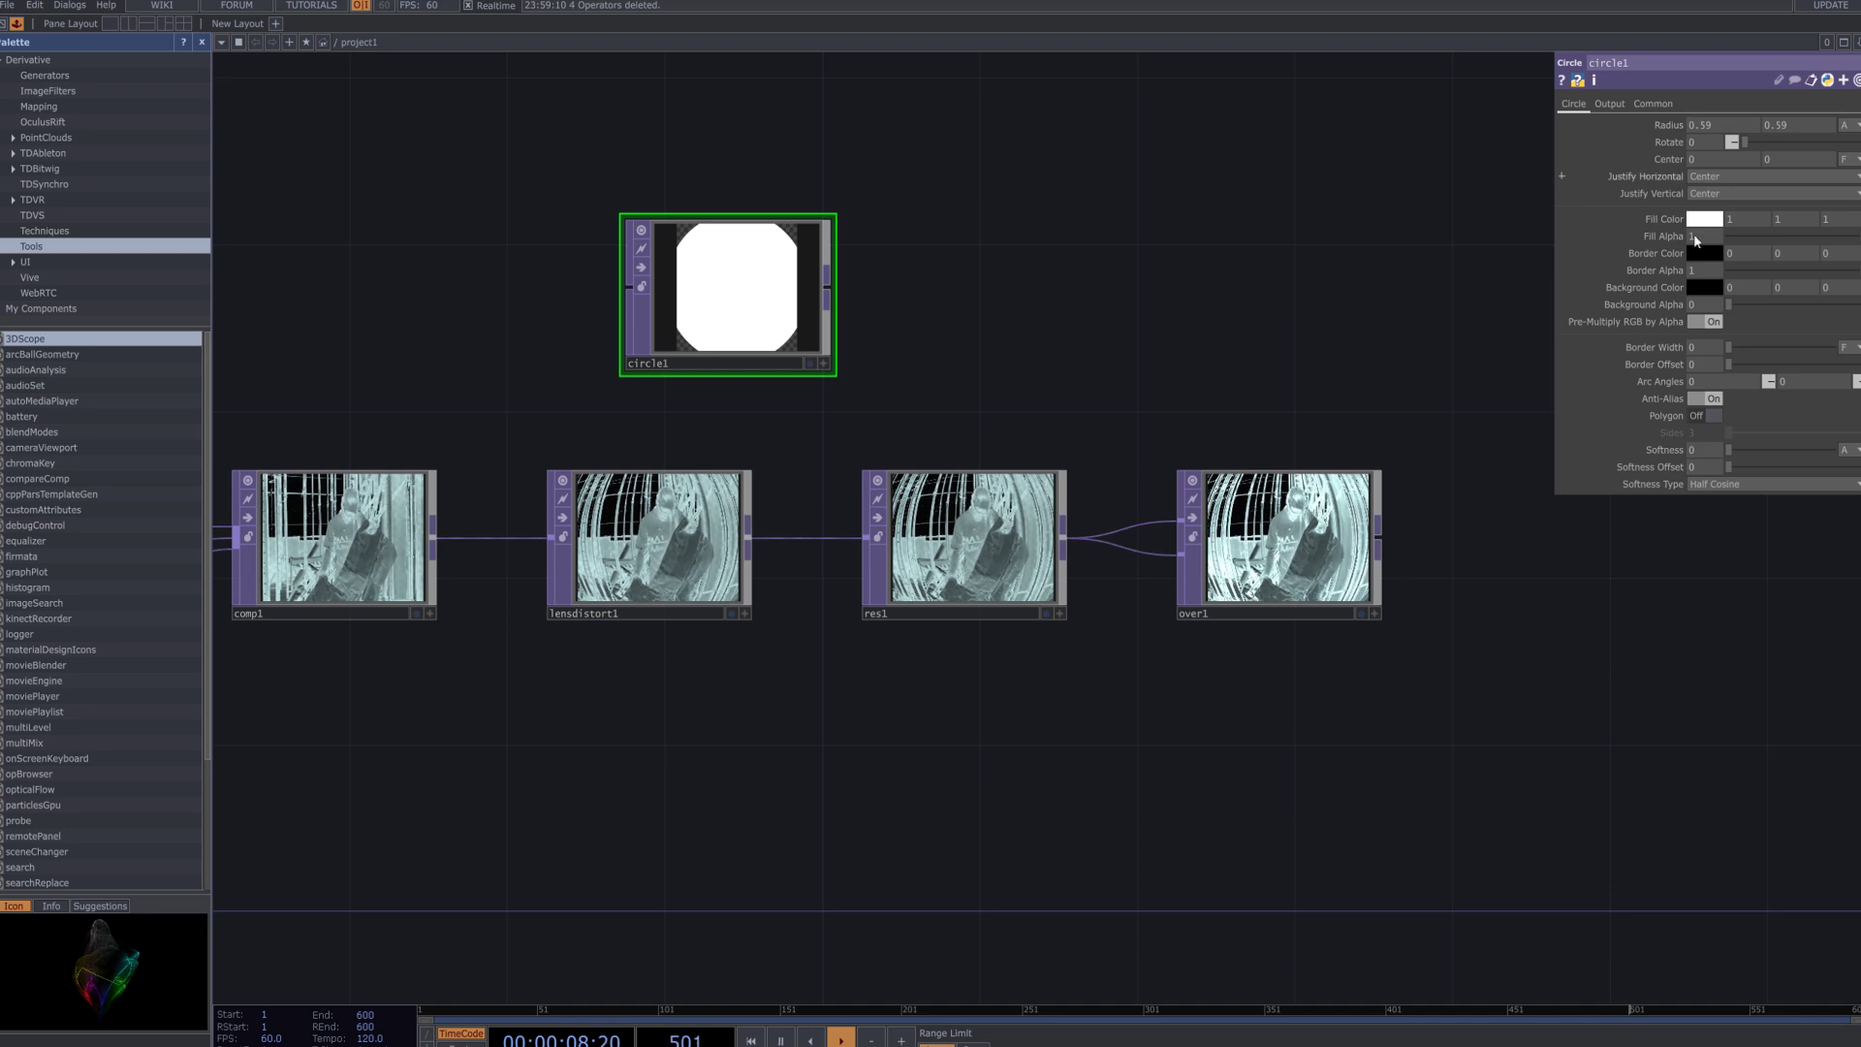
Set the Circle operator's Border Width to 0.1 and its Softness to 0.049.
{"action": "left_click_drag", "start_coordinate": [1727, 348], "coordinate": [1848, 360]}
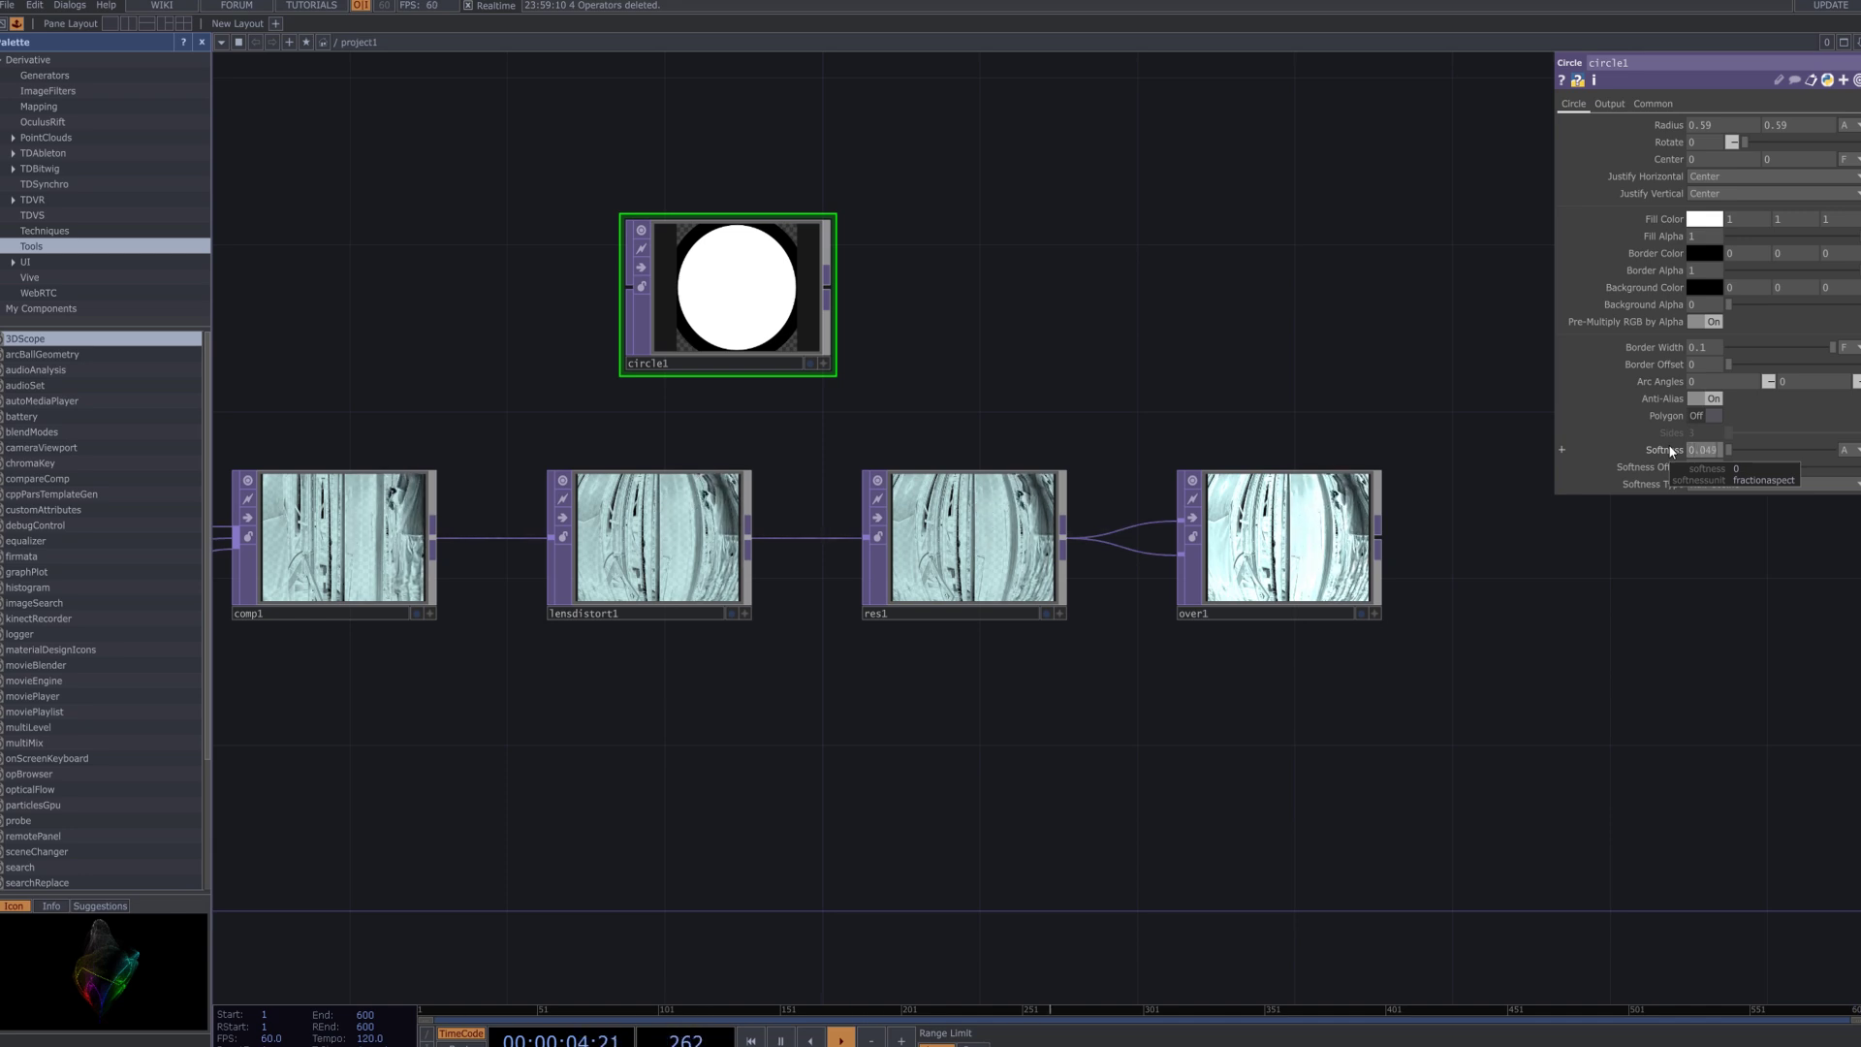
{"action": "key", "text": "Return"}
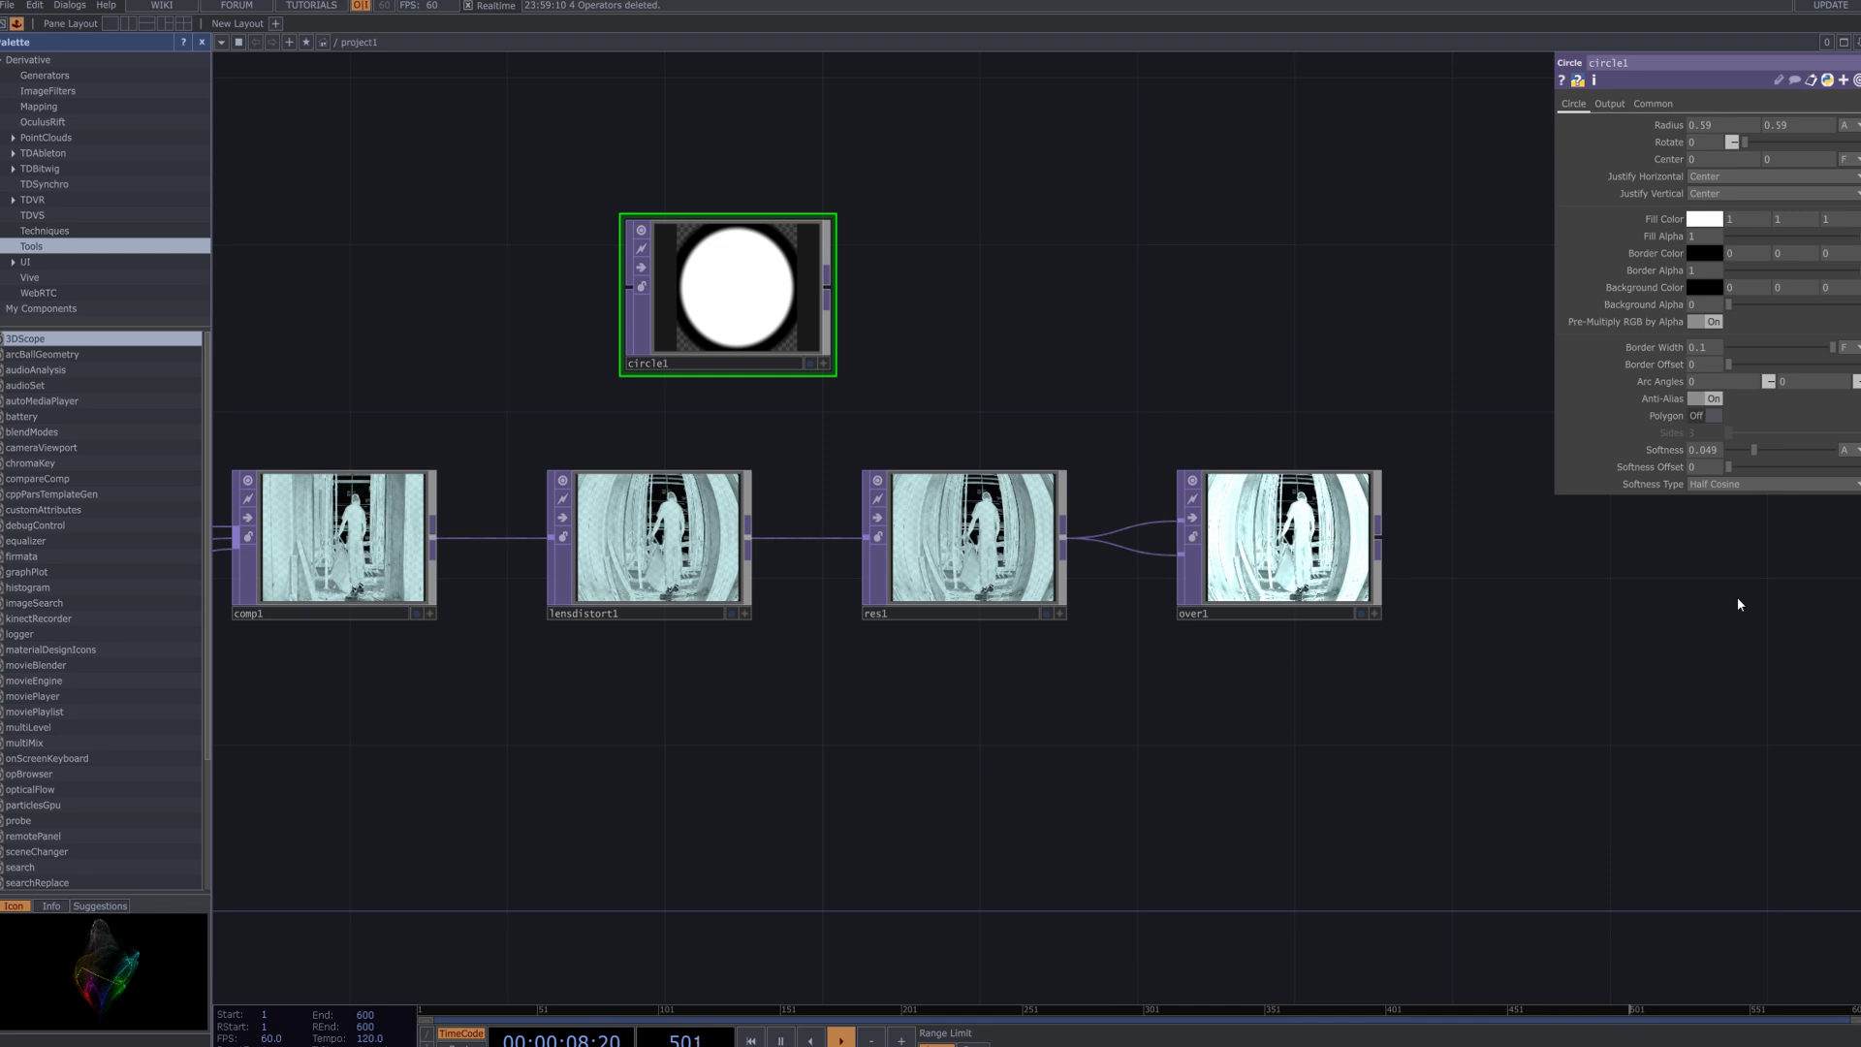
{"action": "left_click", "coordinate": [1617, 102]}
{"action": "left_click", "coordinate": [1653, 103]}
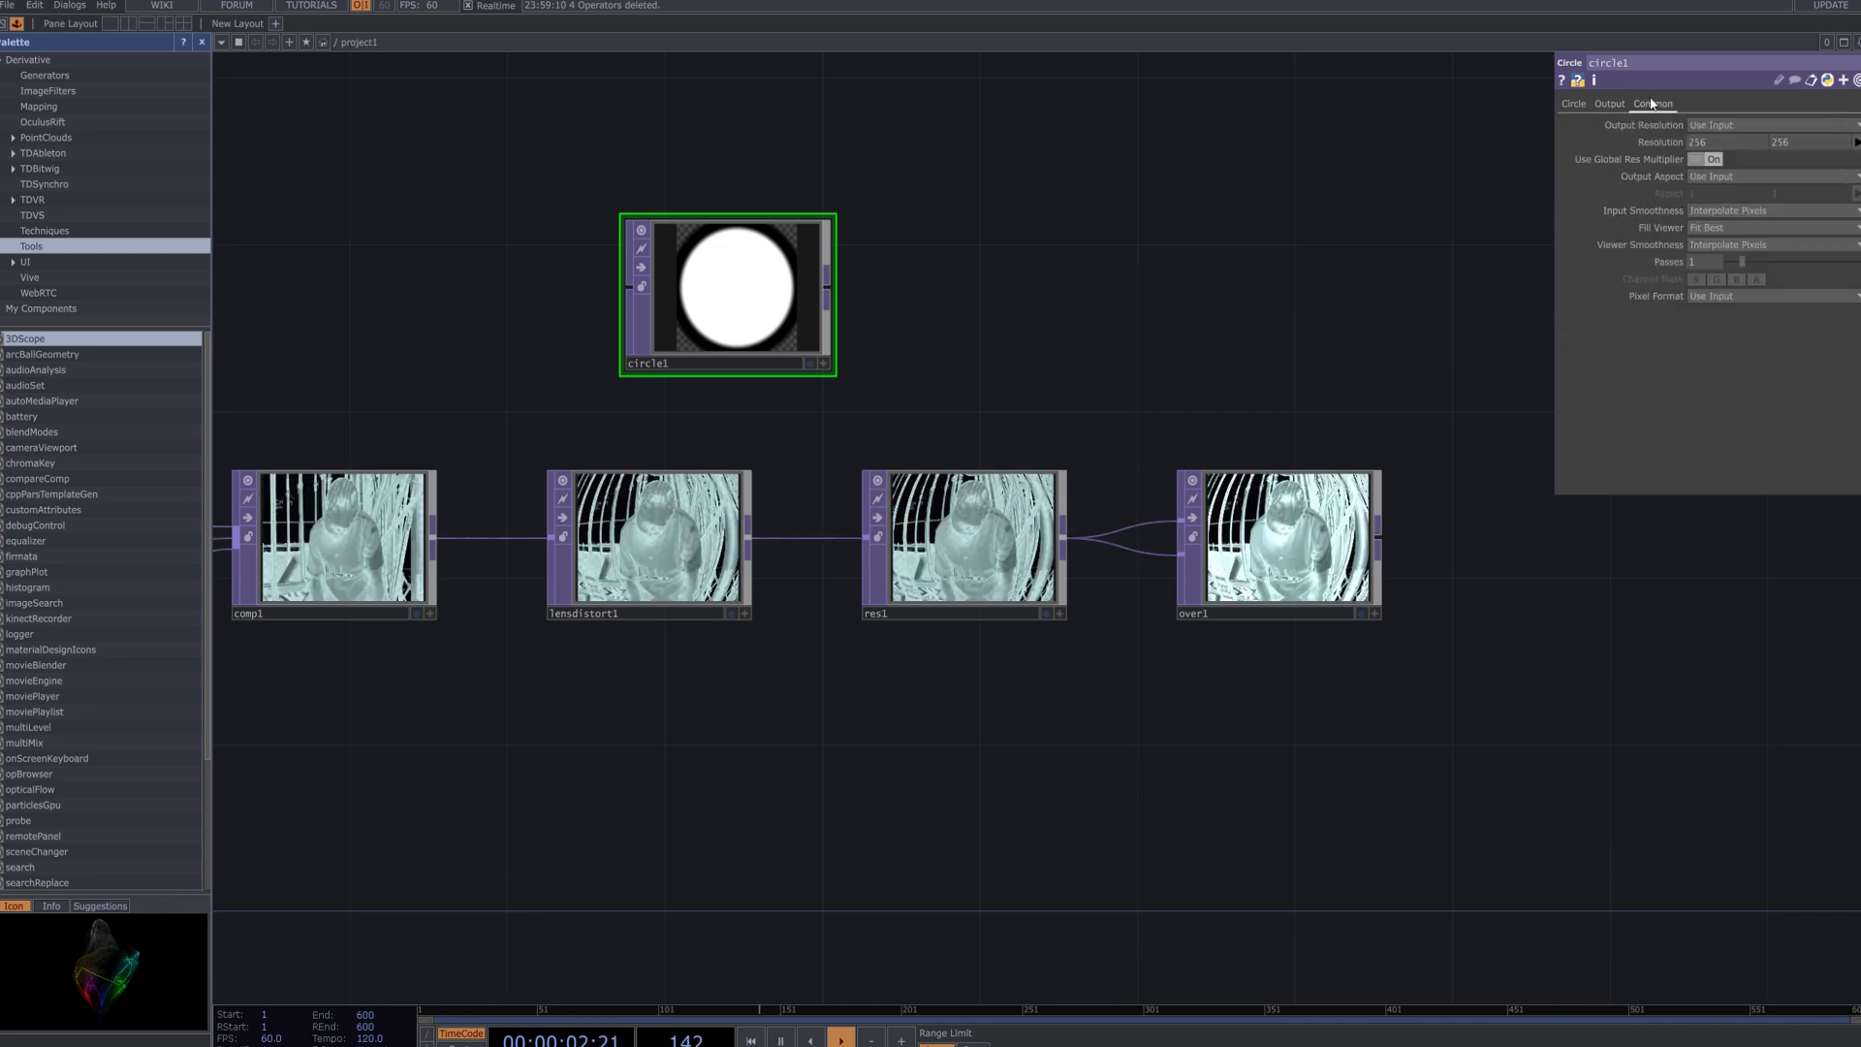
{"action": "left_click", "coordinate": [1571, 105]}
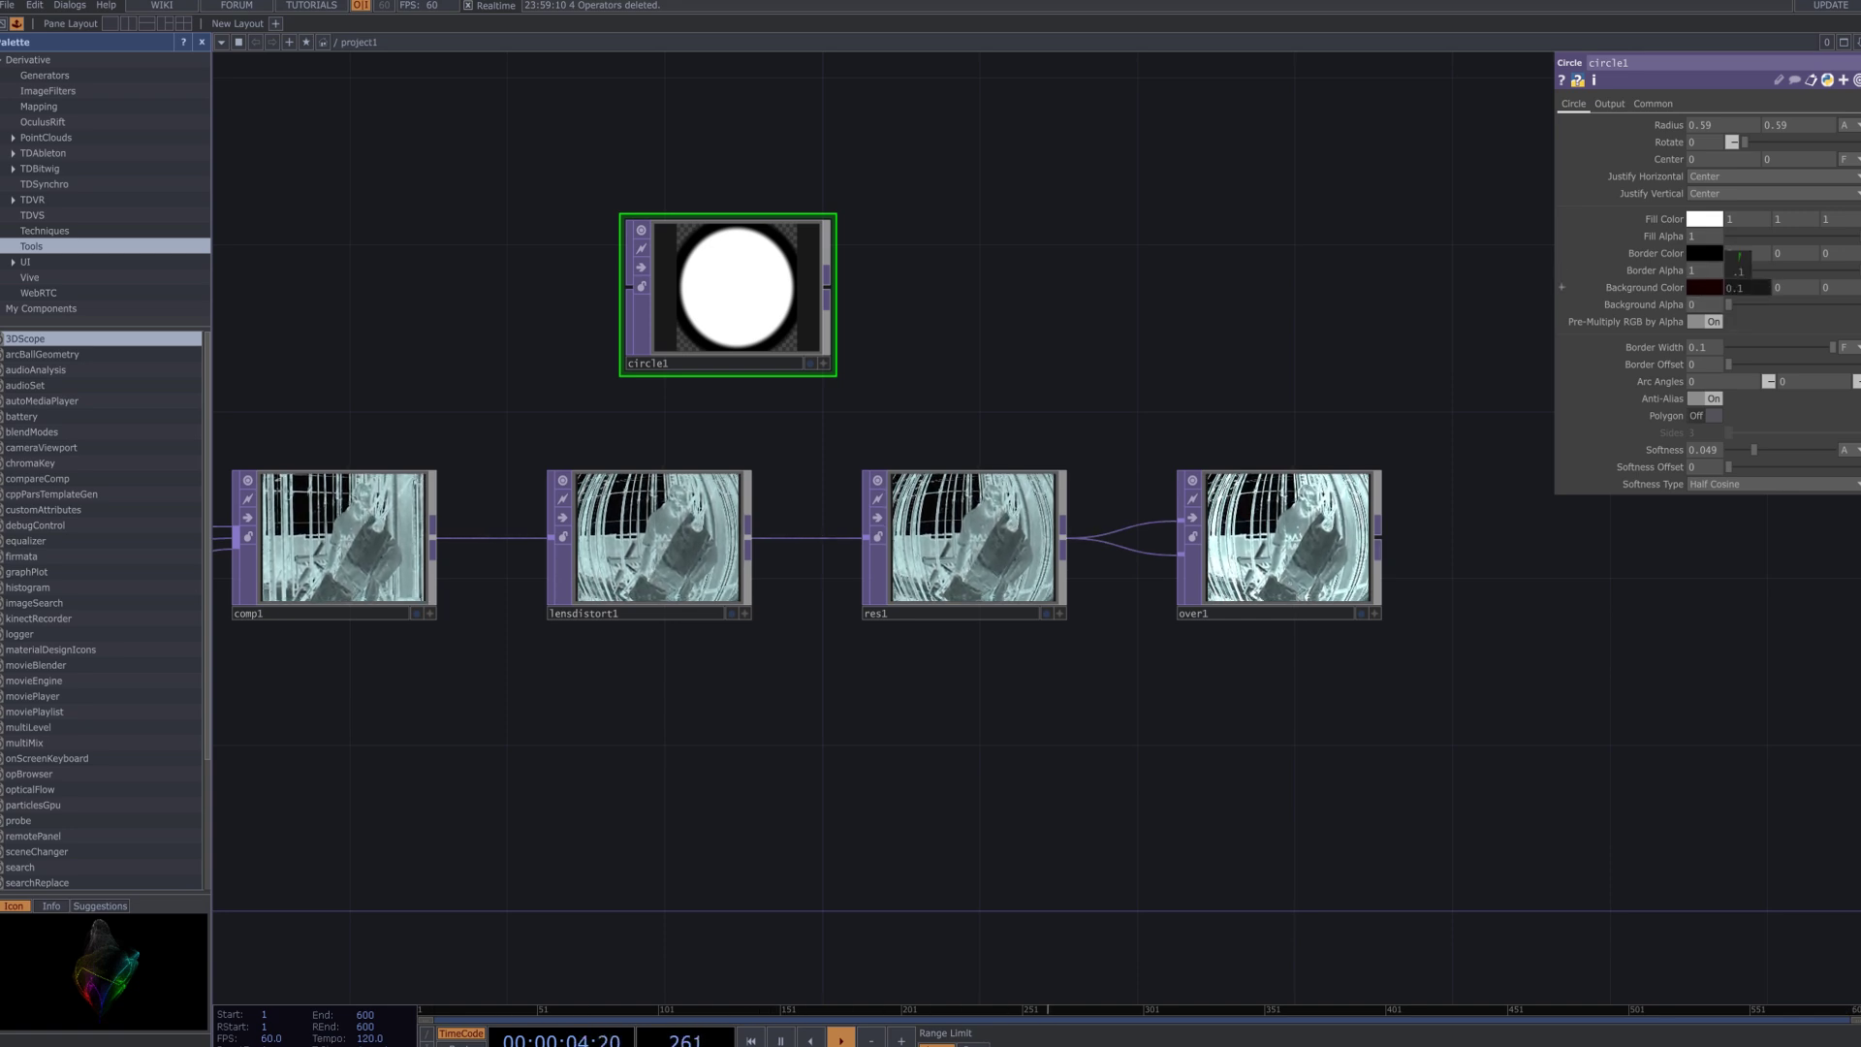
Set all three channels of the Circle operator's Background Color to 0.022.
{"action": "left_click_drag", "start_coordinate": [1738, 272], "coordinate": [1738, 274]}
{"action": "left_click", "coordinate": [1703, 288]}
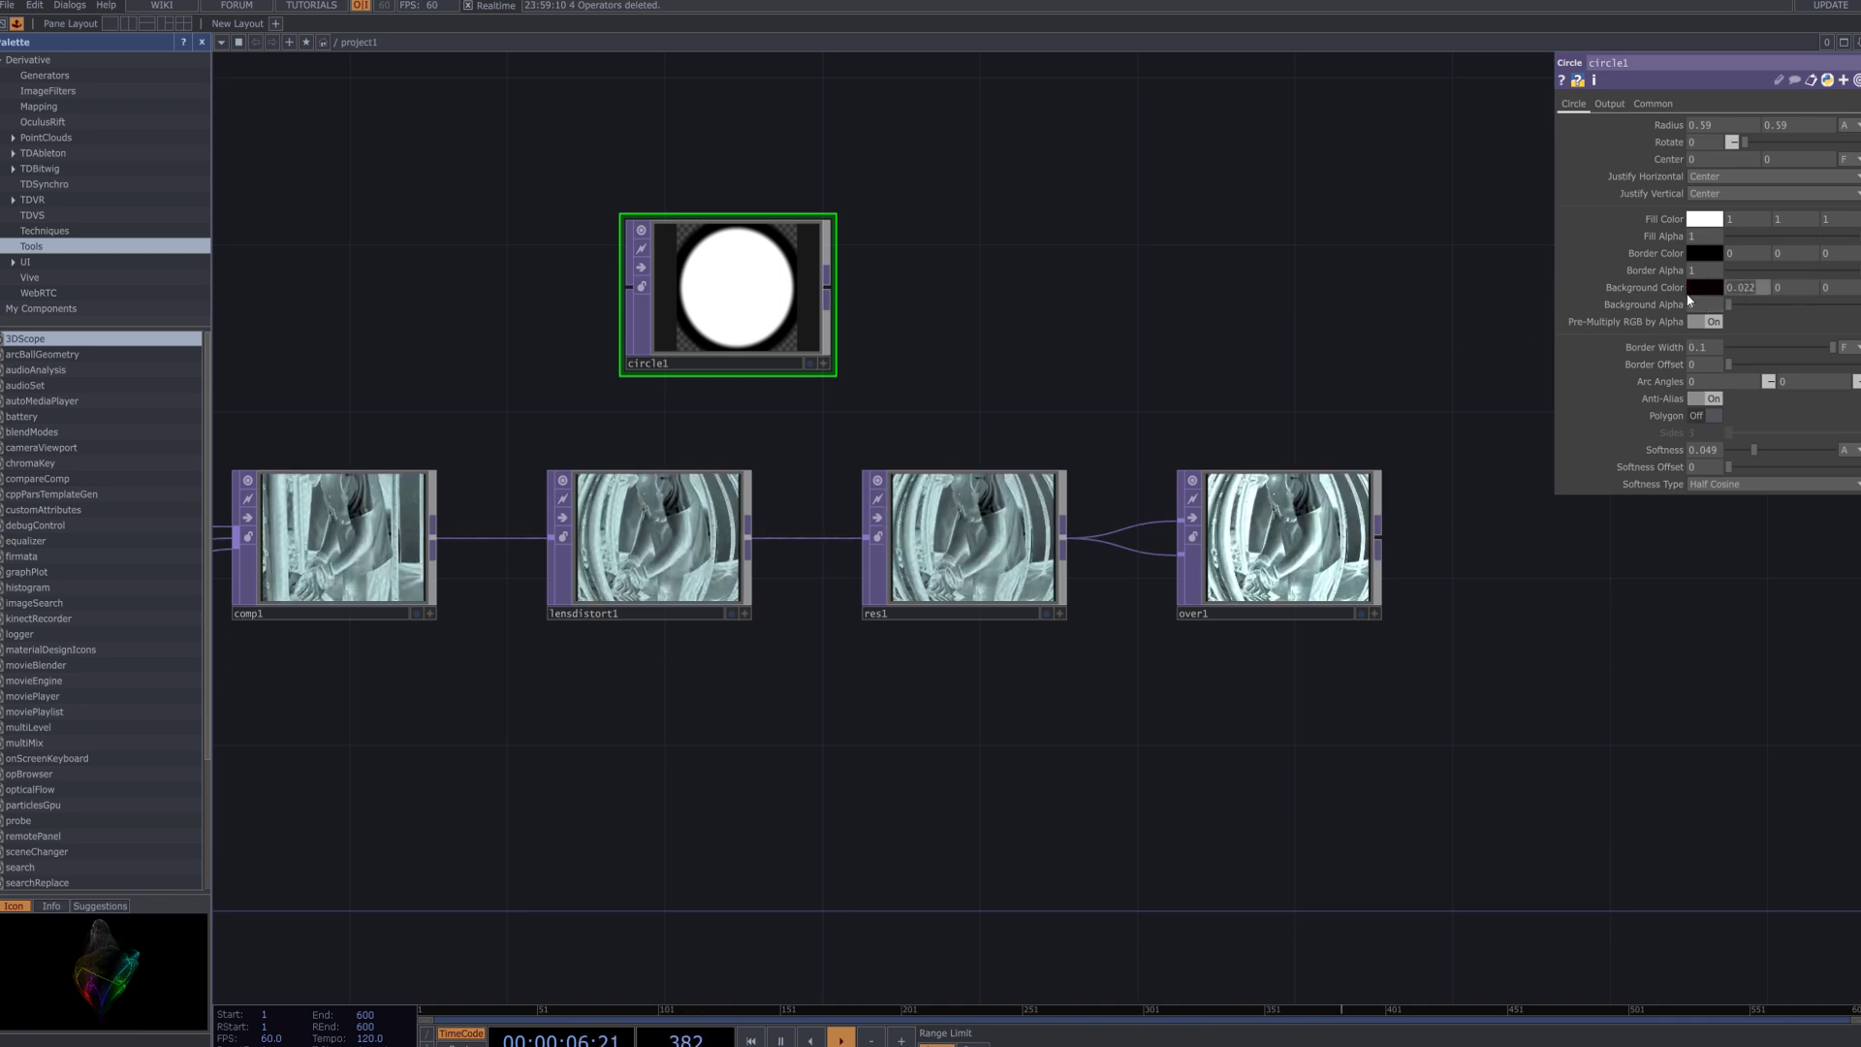
{"action": "type", "text": "0.022"}
{"action": "mouse_move", "coordinate": [1804, 289]}
{"action": "left_mouse_down"}
{"action": "mouse_move", "coordinate": [1748, 288]}
{"action": "mouse_move", "coordinate": [1782, 289]}
{"action": "left_mouse_up"}
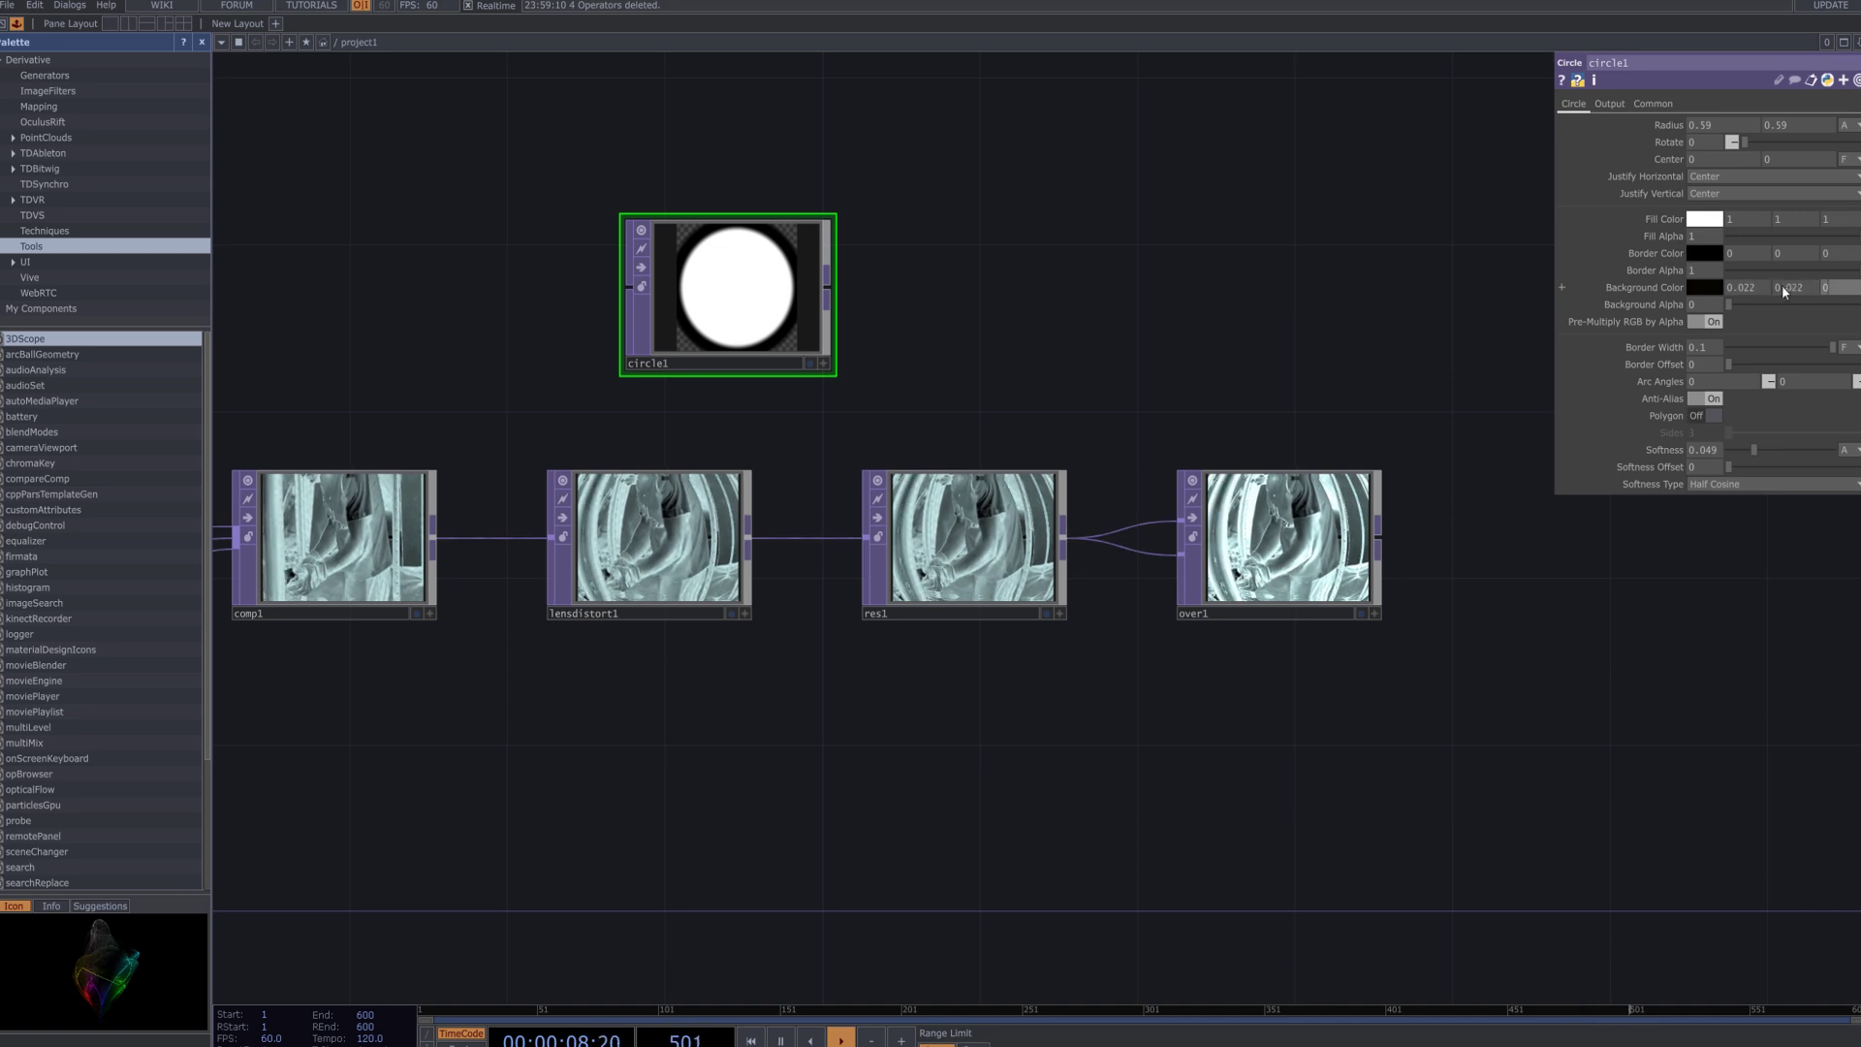
{"action": "left_click", "coordinate": [1121, 365]}
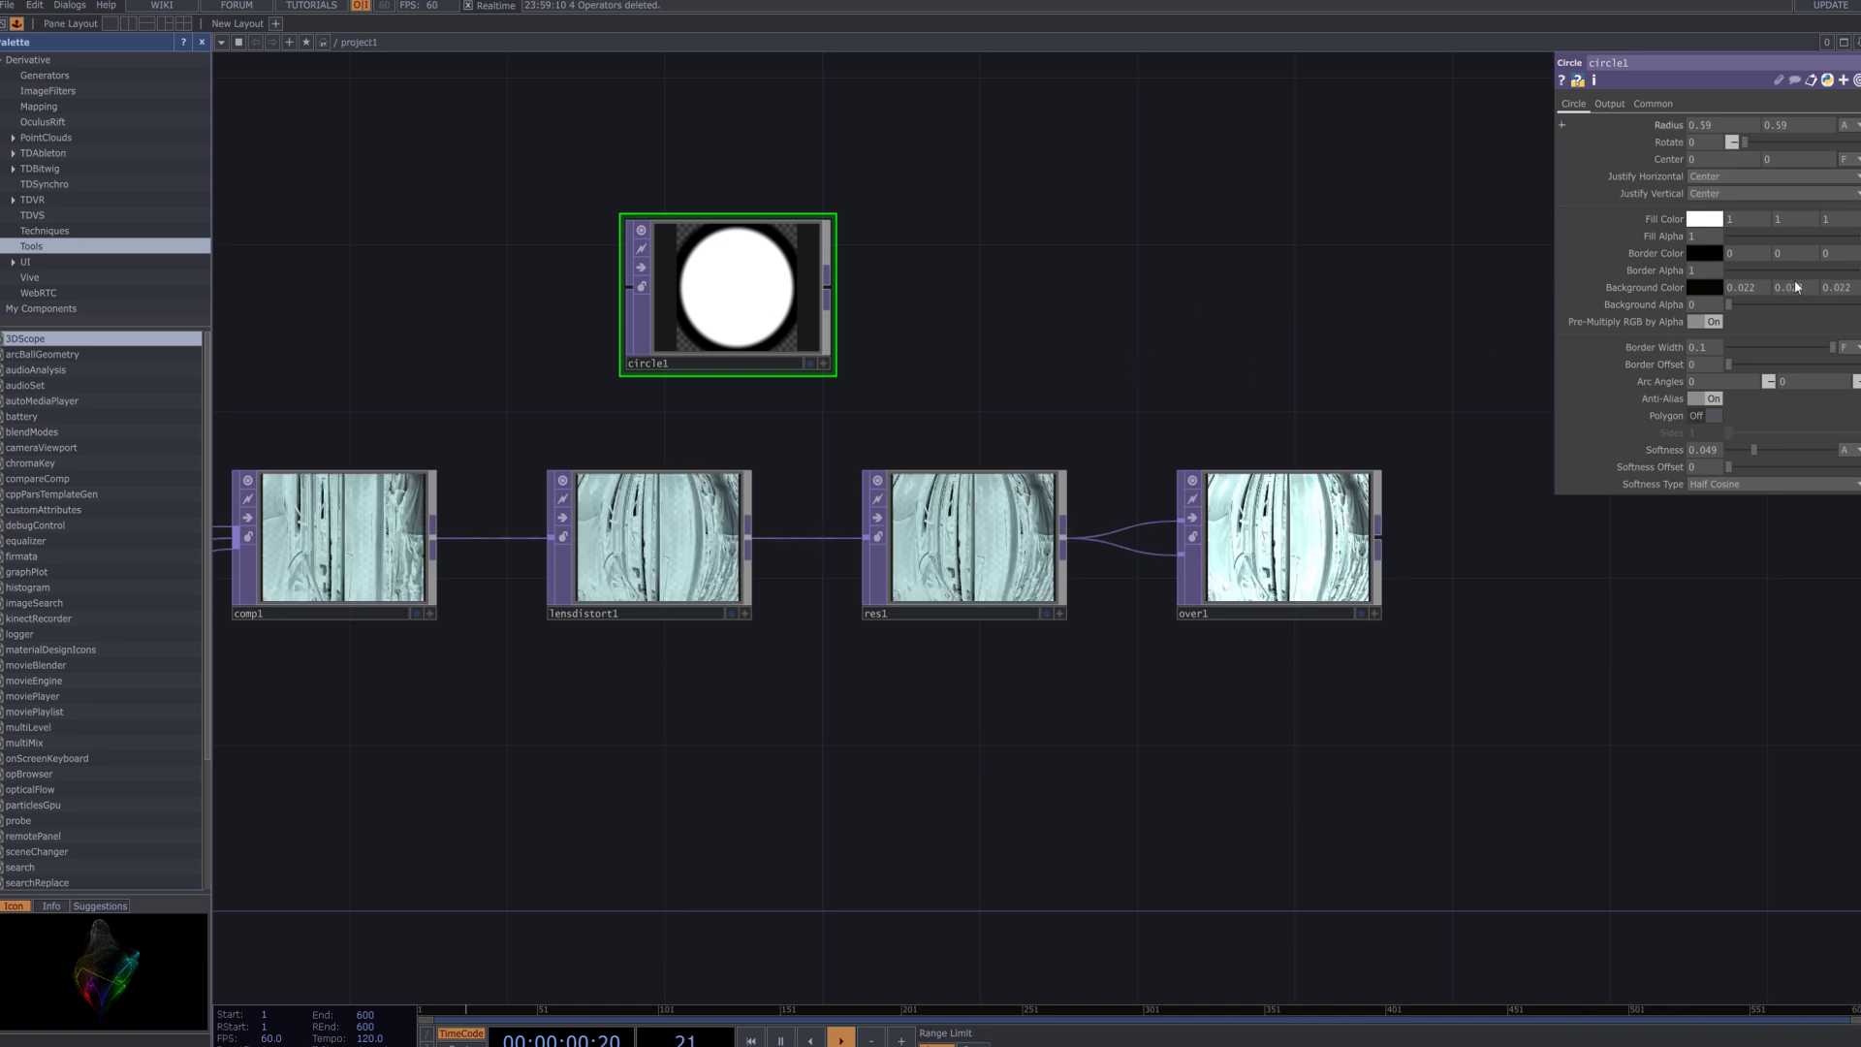
Set the Circle operator's Background Alpha to 1 and its Fill Alpha to 0.
{"action": "left_click", "coordinate": [1812, 305]}
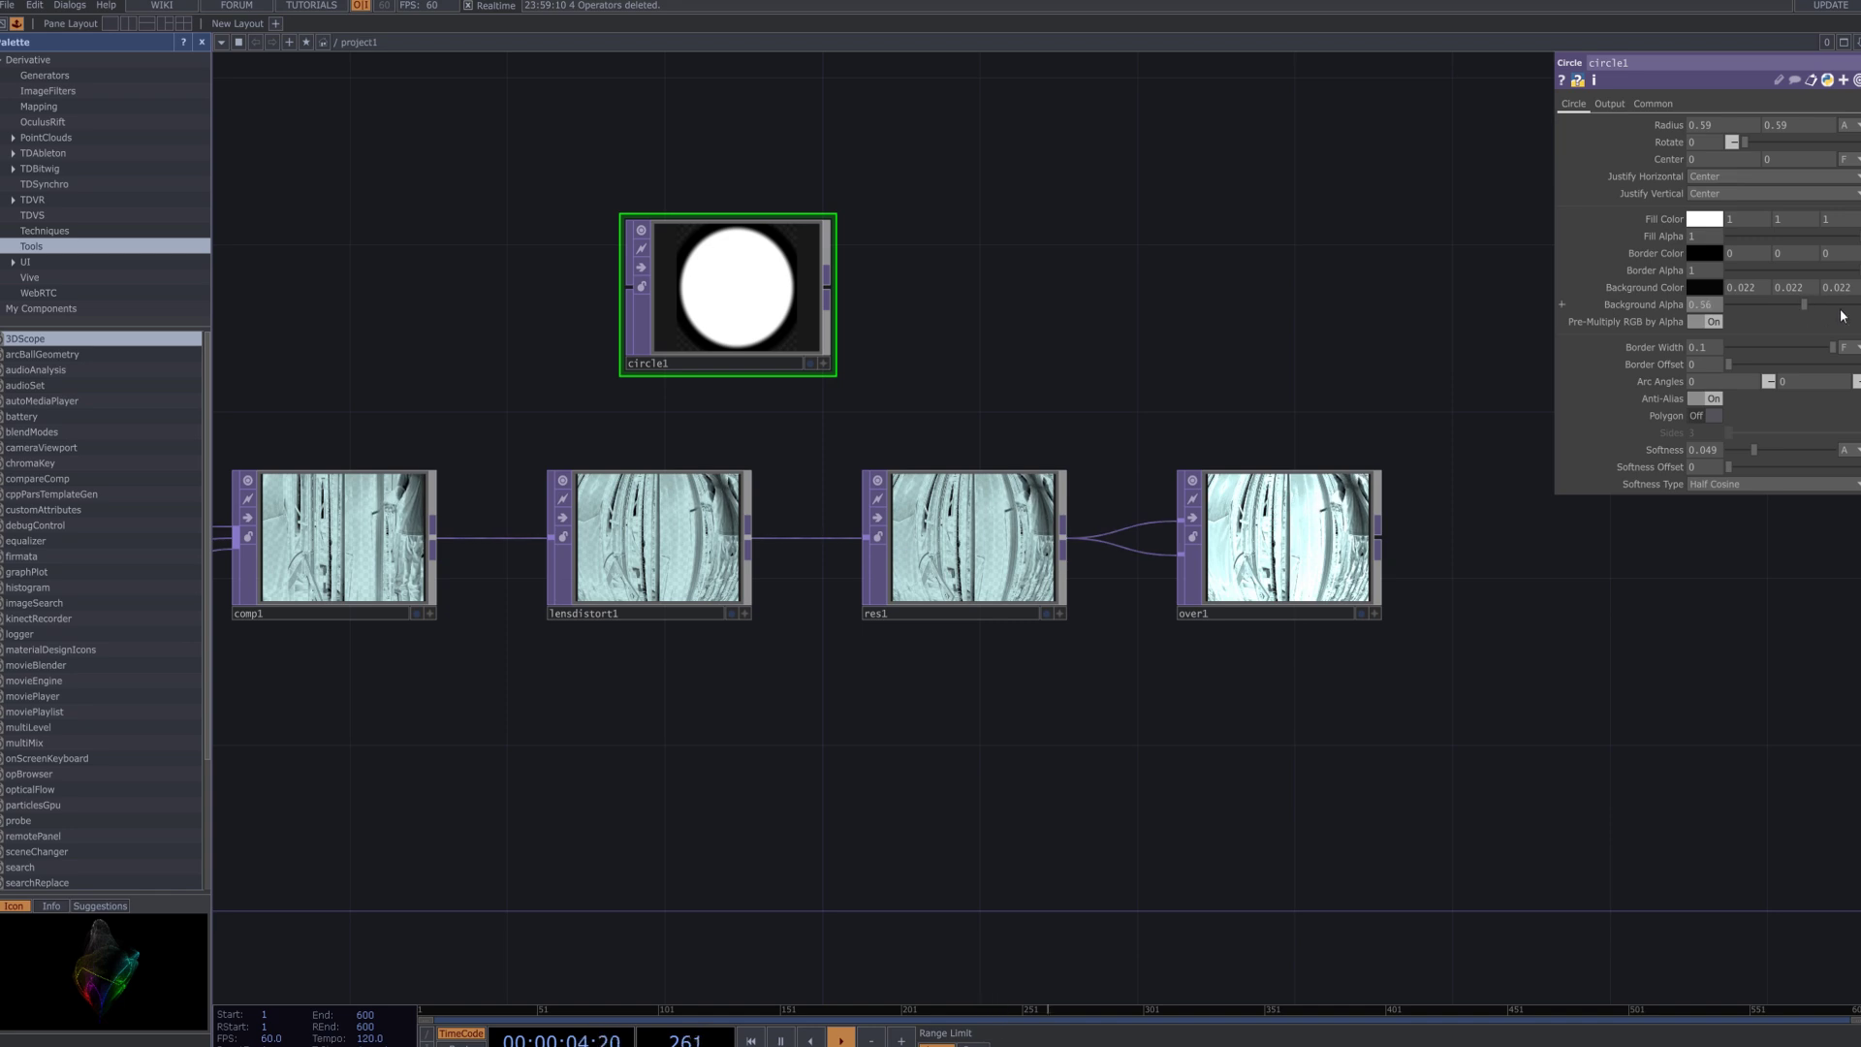
{"action": "left_click_drag", "start_coordinate": [1797, 312], "coordinate": [1860, 324]}
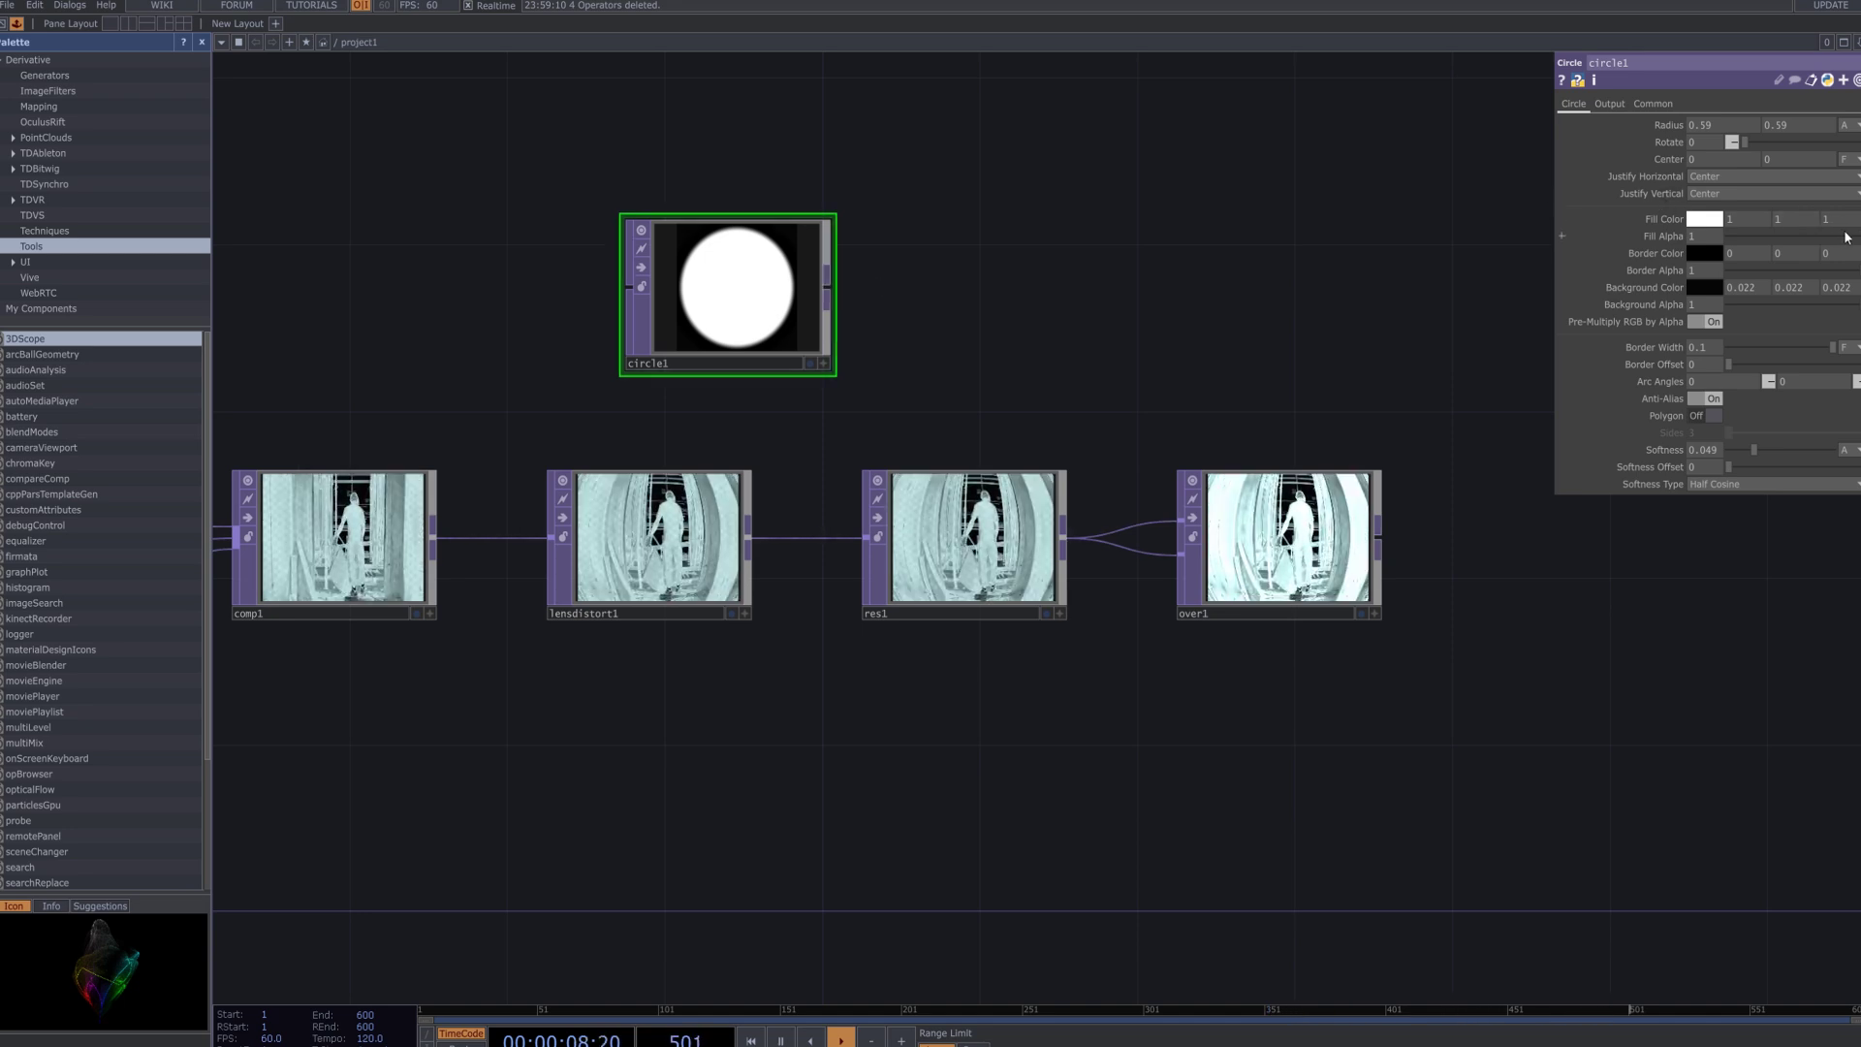
{"action": "left_click_drag", "start_coordinate": [1850, 236], "coordinate": [1674, 270]}
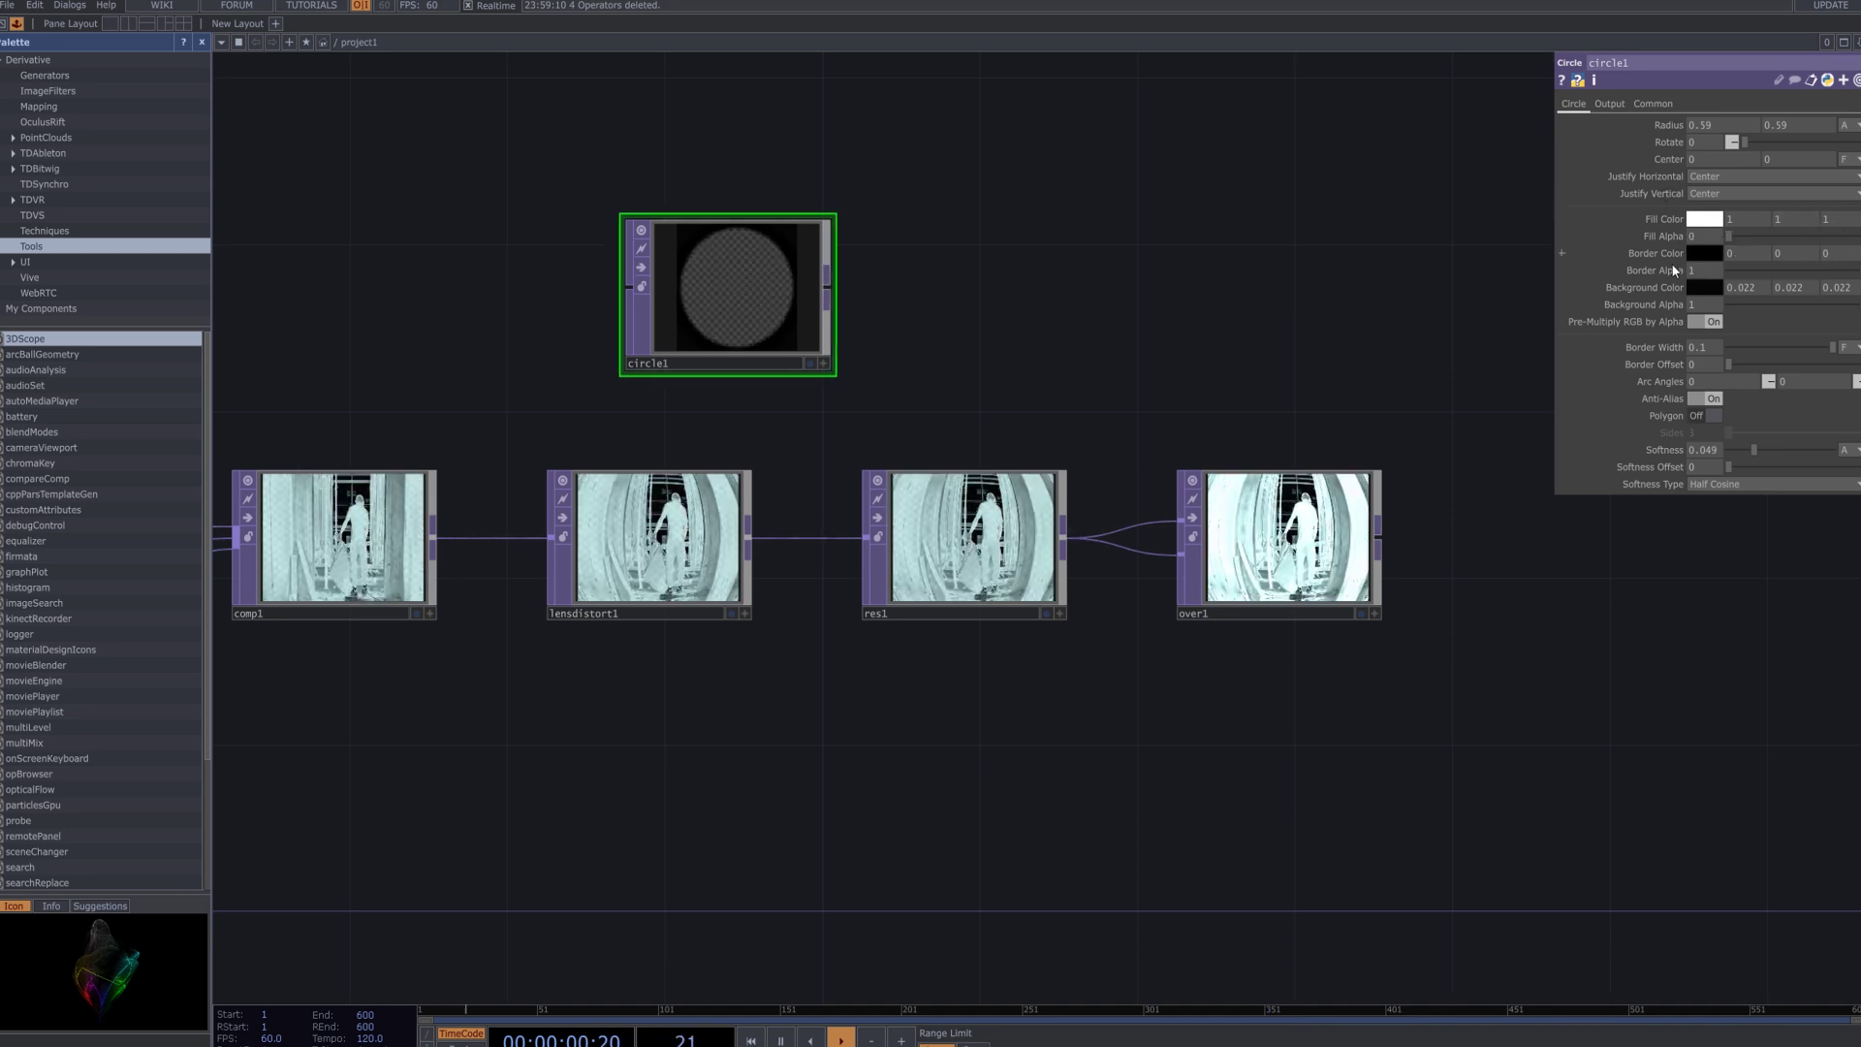
Add a Blur TOP connected to the output of circle1, placed beside it.
{"action": "right_click", "coordinate": [829, 287]}
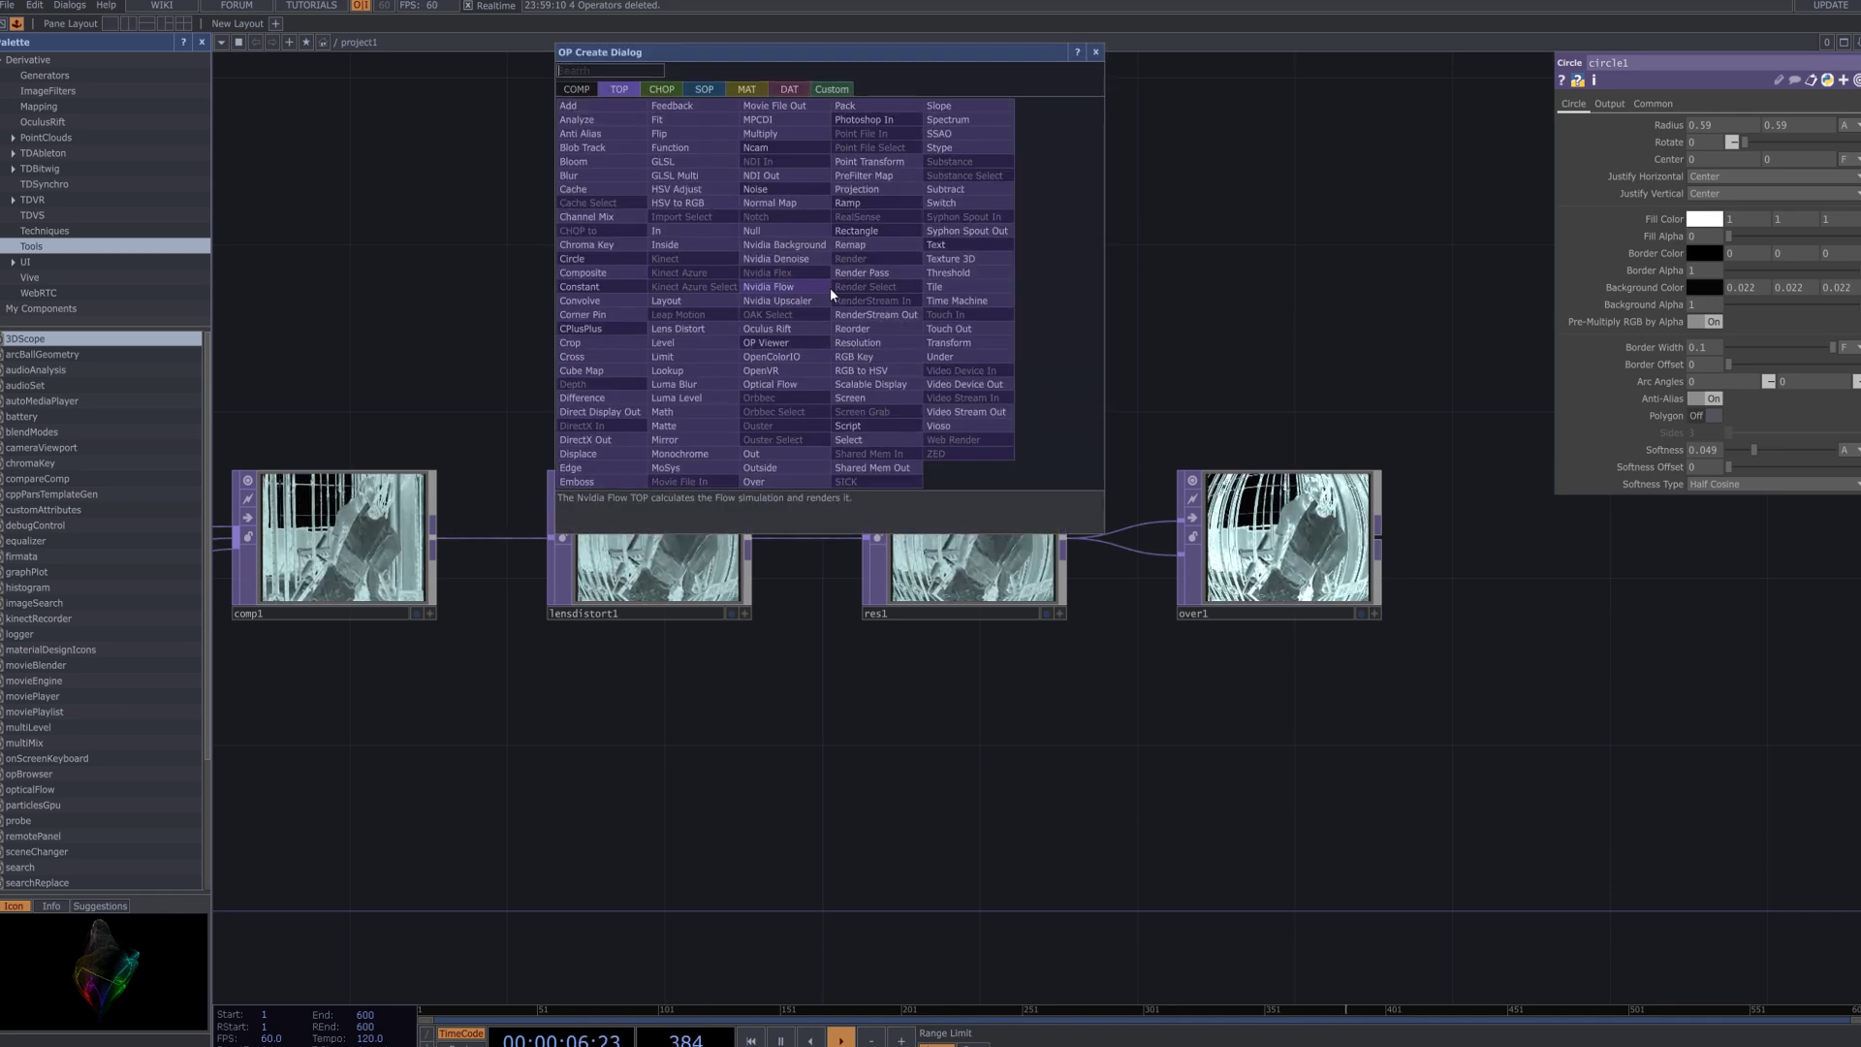
{"action": "type", "text": "b"}
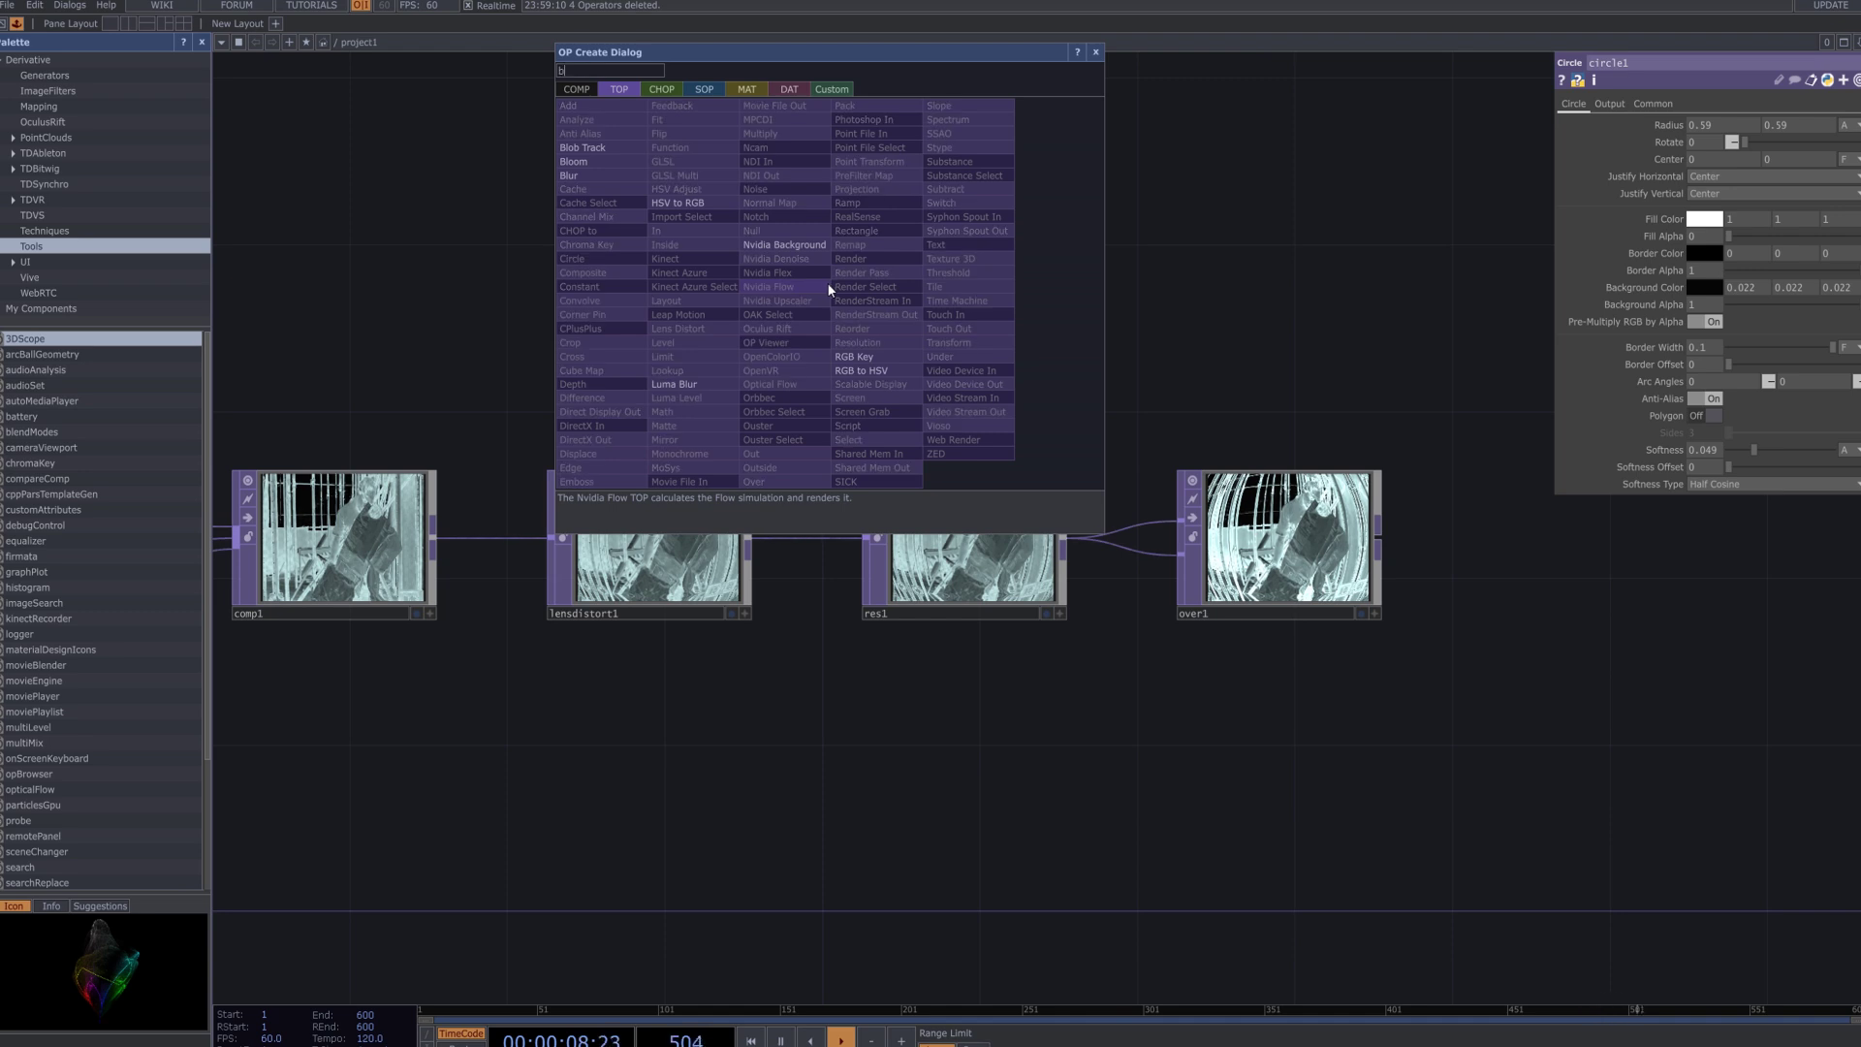
{"action": "left_click", "coordinate": [572, 175]}
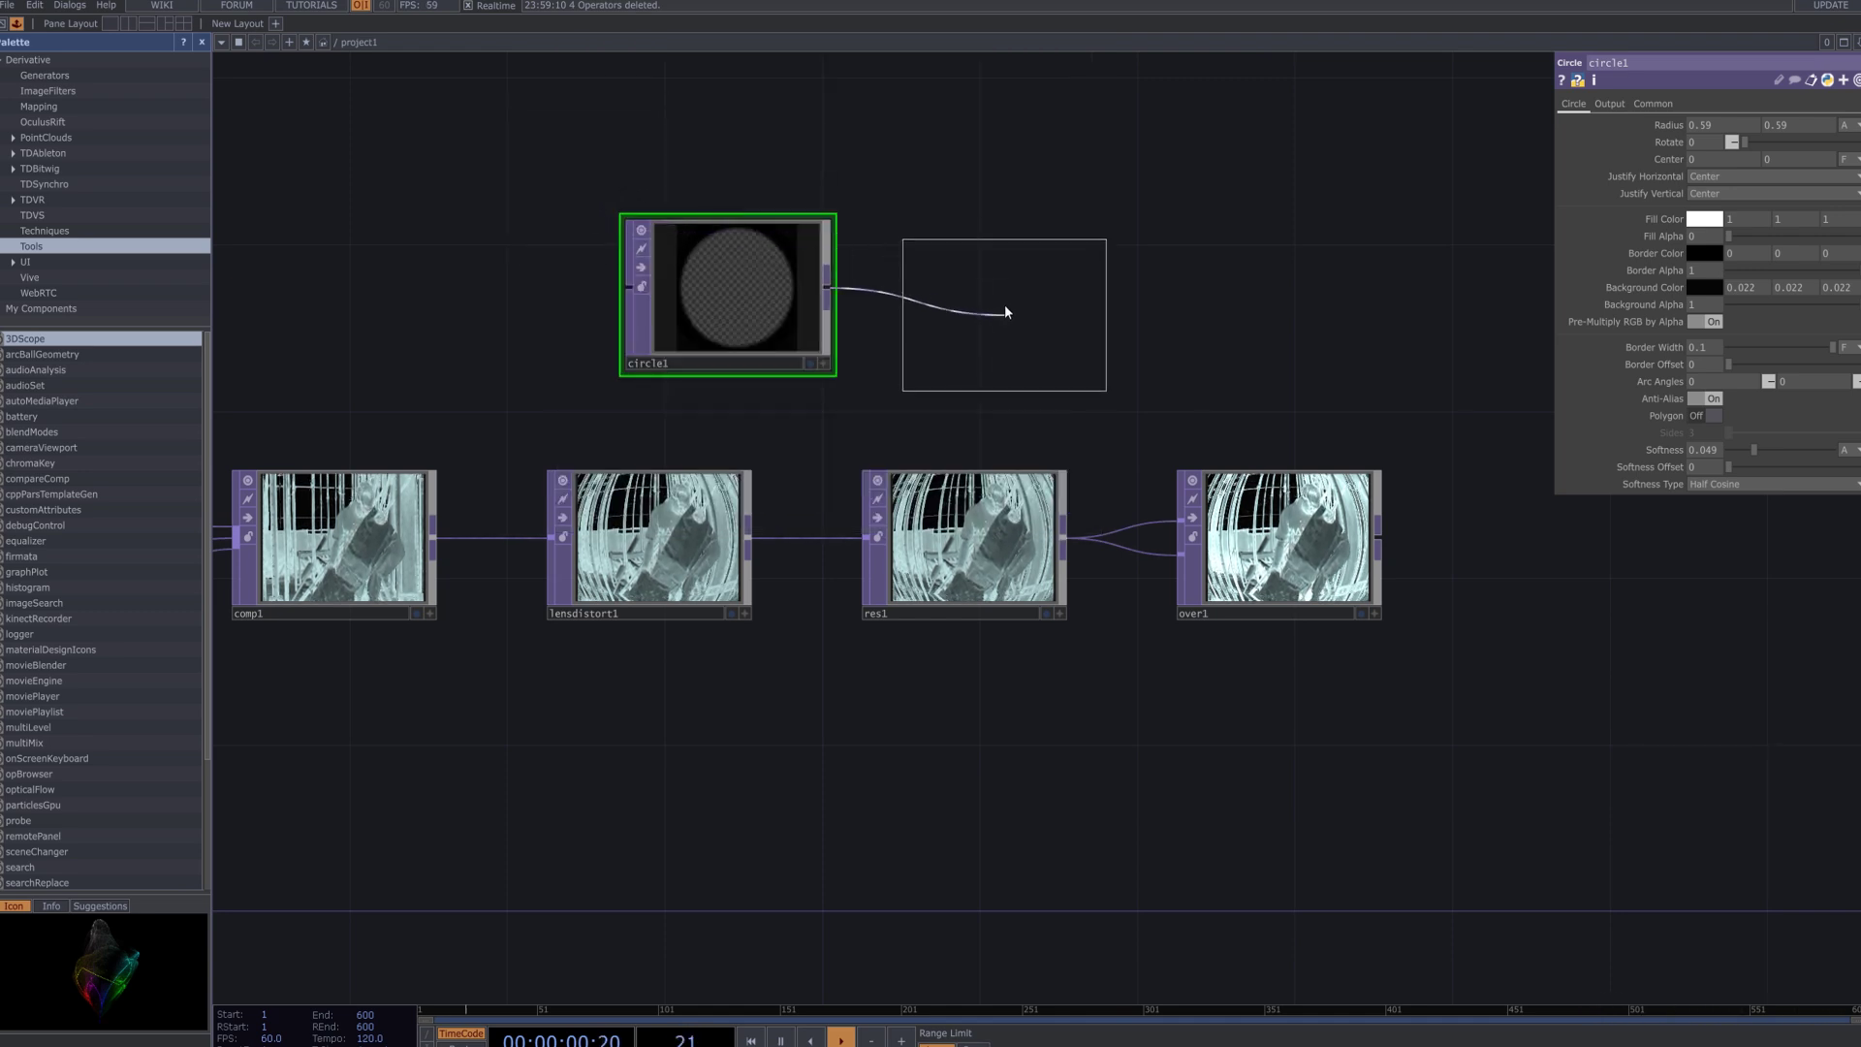
{"action": "left_click", "coordinate": [1002, 298]}
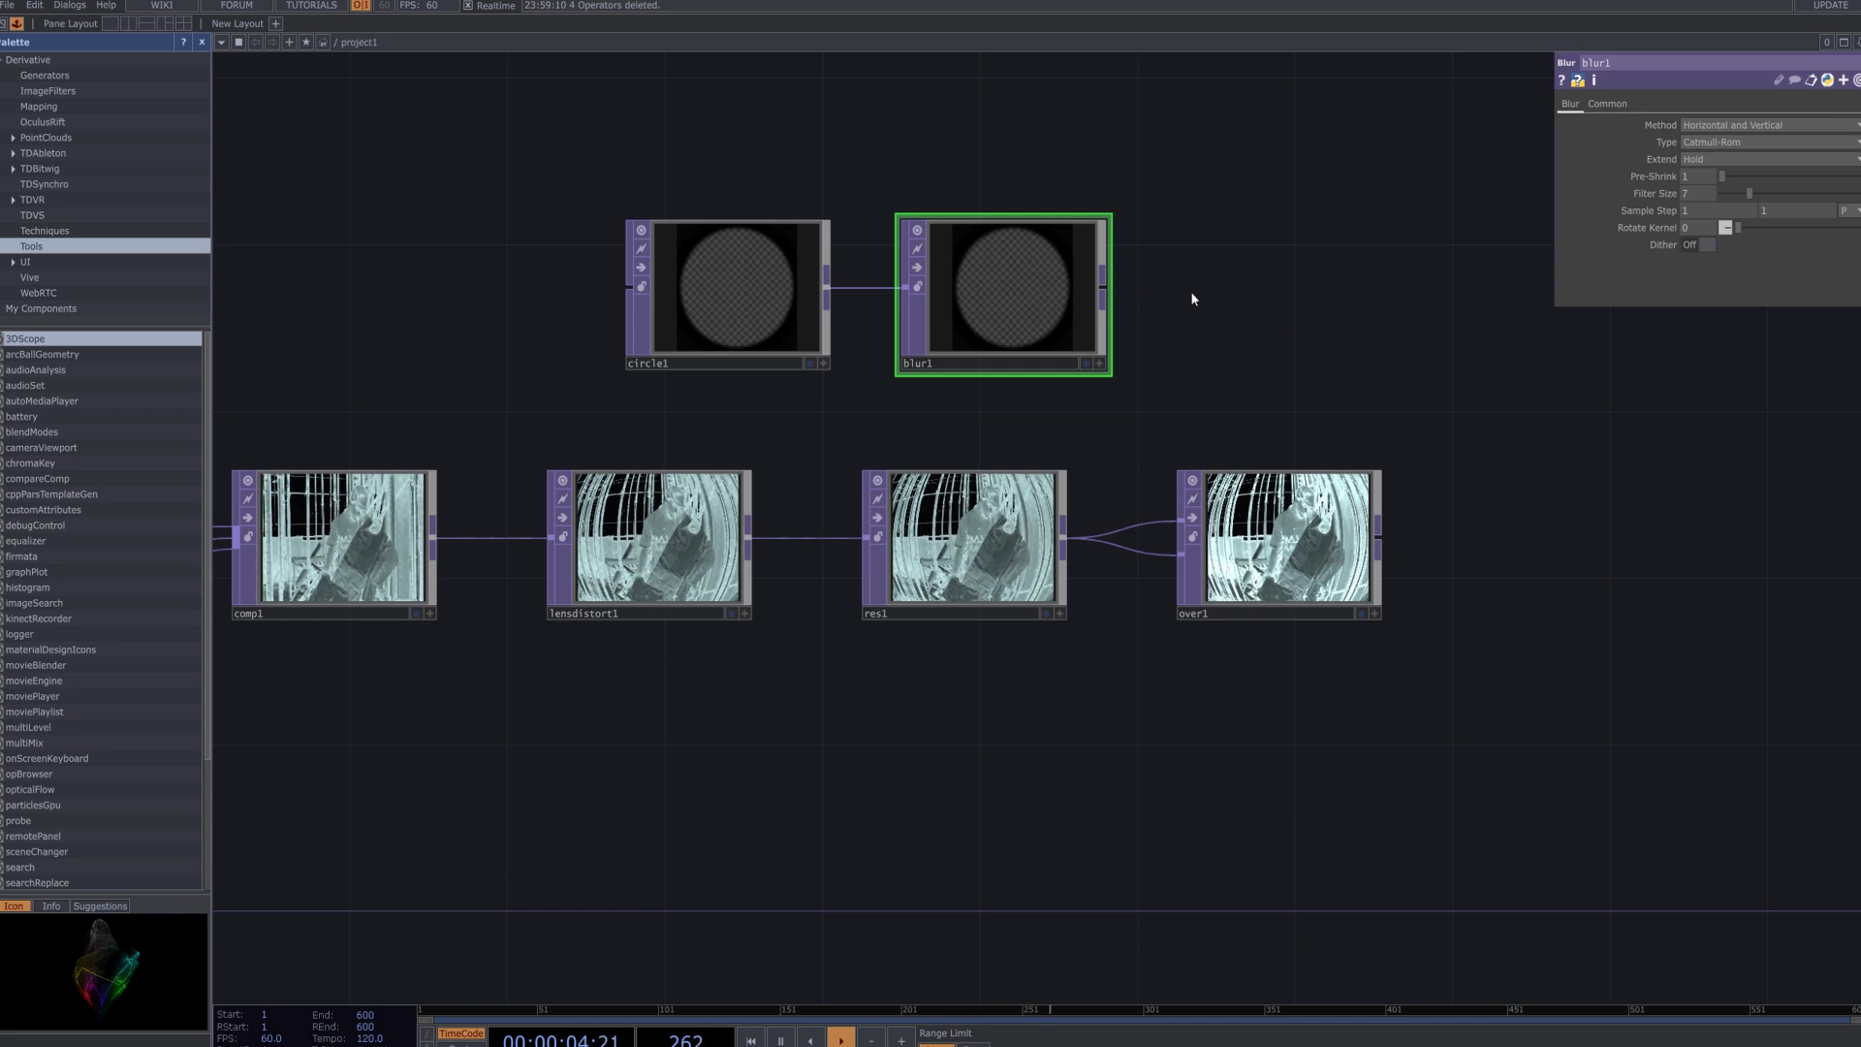
Set blur1's Pre-Shrink to 8 and Filter Size to 5, and wire its output into the first input of over1.
{"action": "left_click_drag", "start_coordinate": [1710, 176], "coordinate": [1631, 178]}
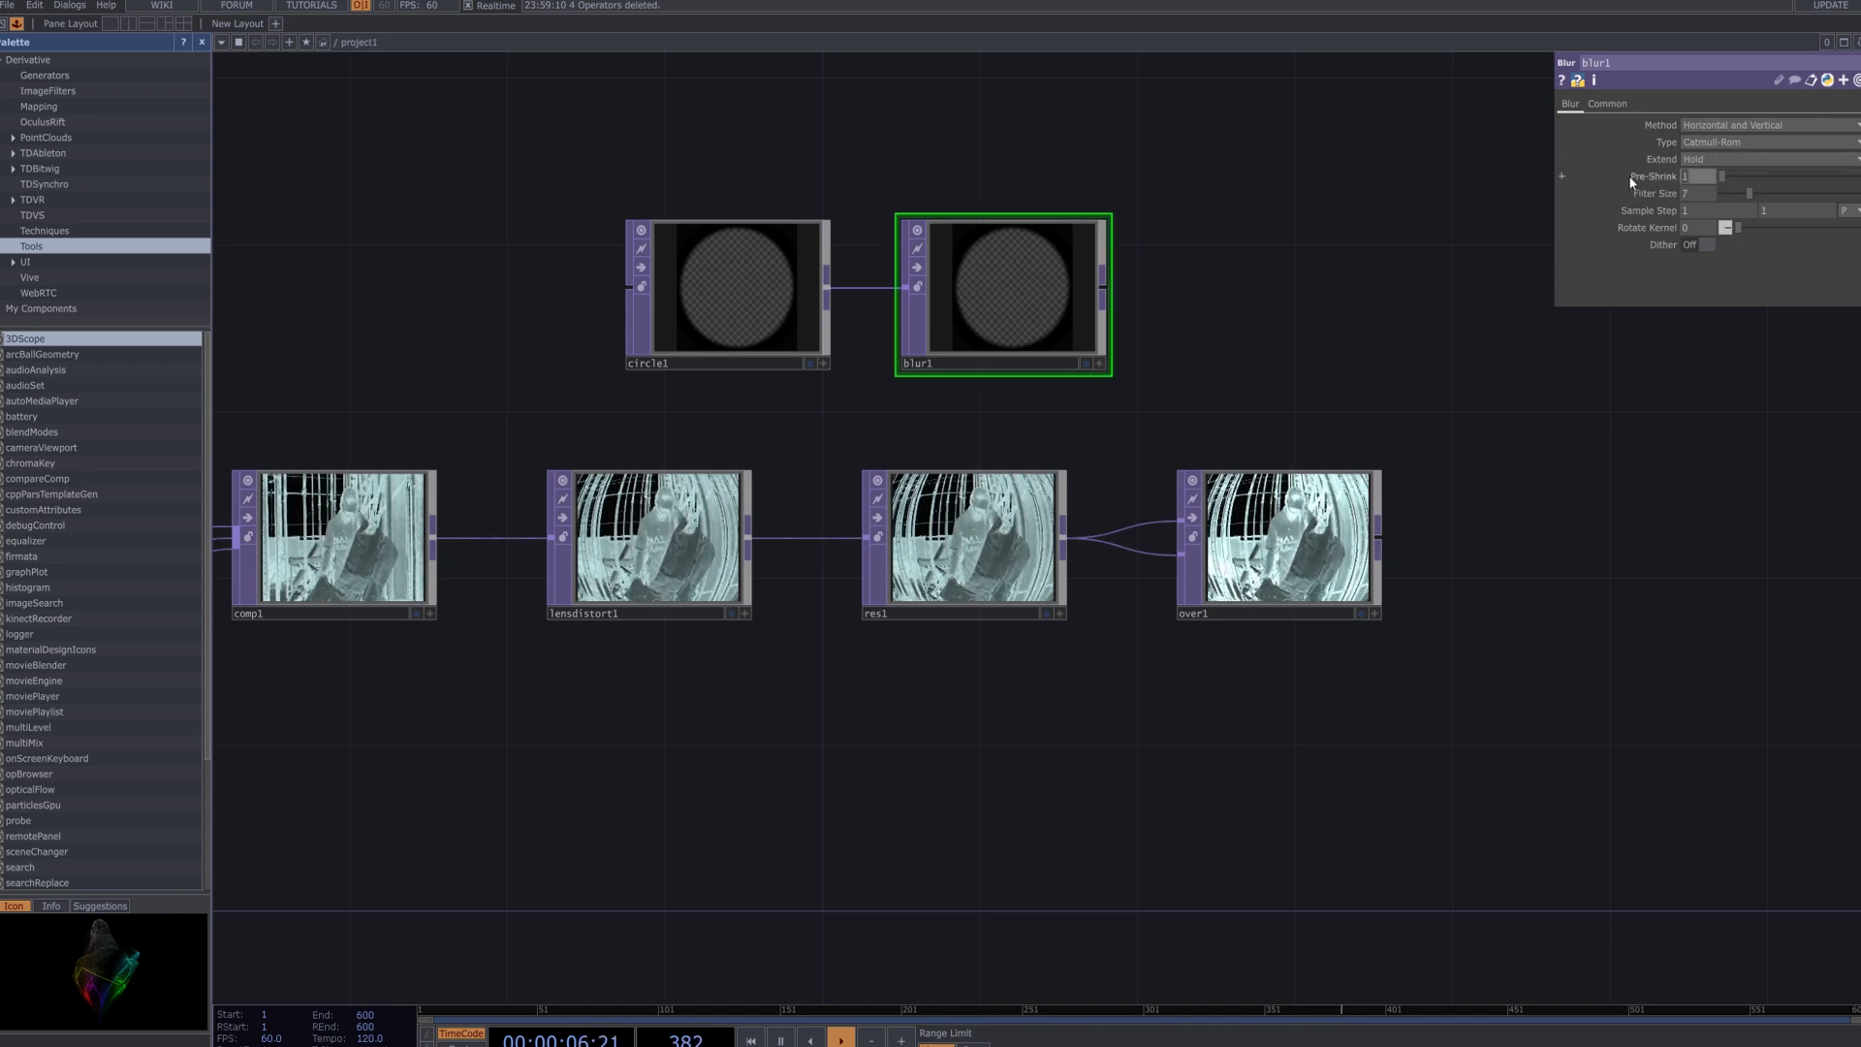
{"action": "type", "text": "8"}
{"action": "key", "text": "Tab"}
{"action": "type", "text": "5"}
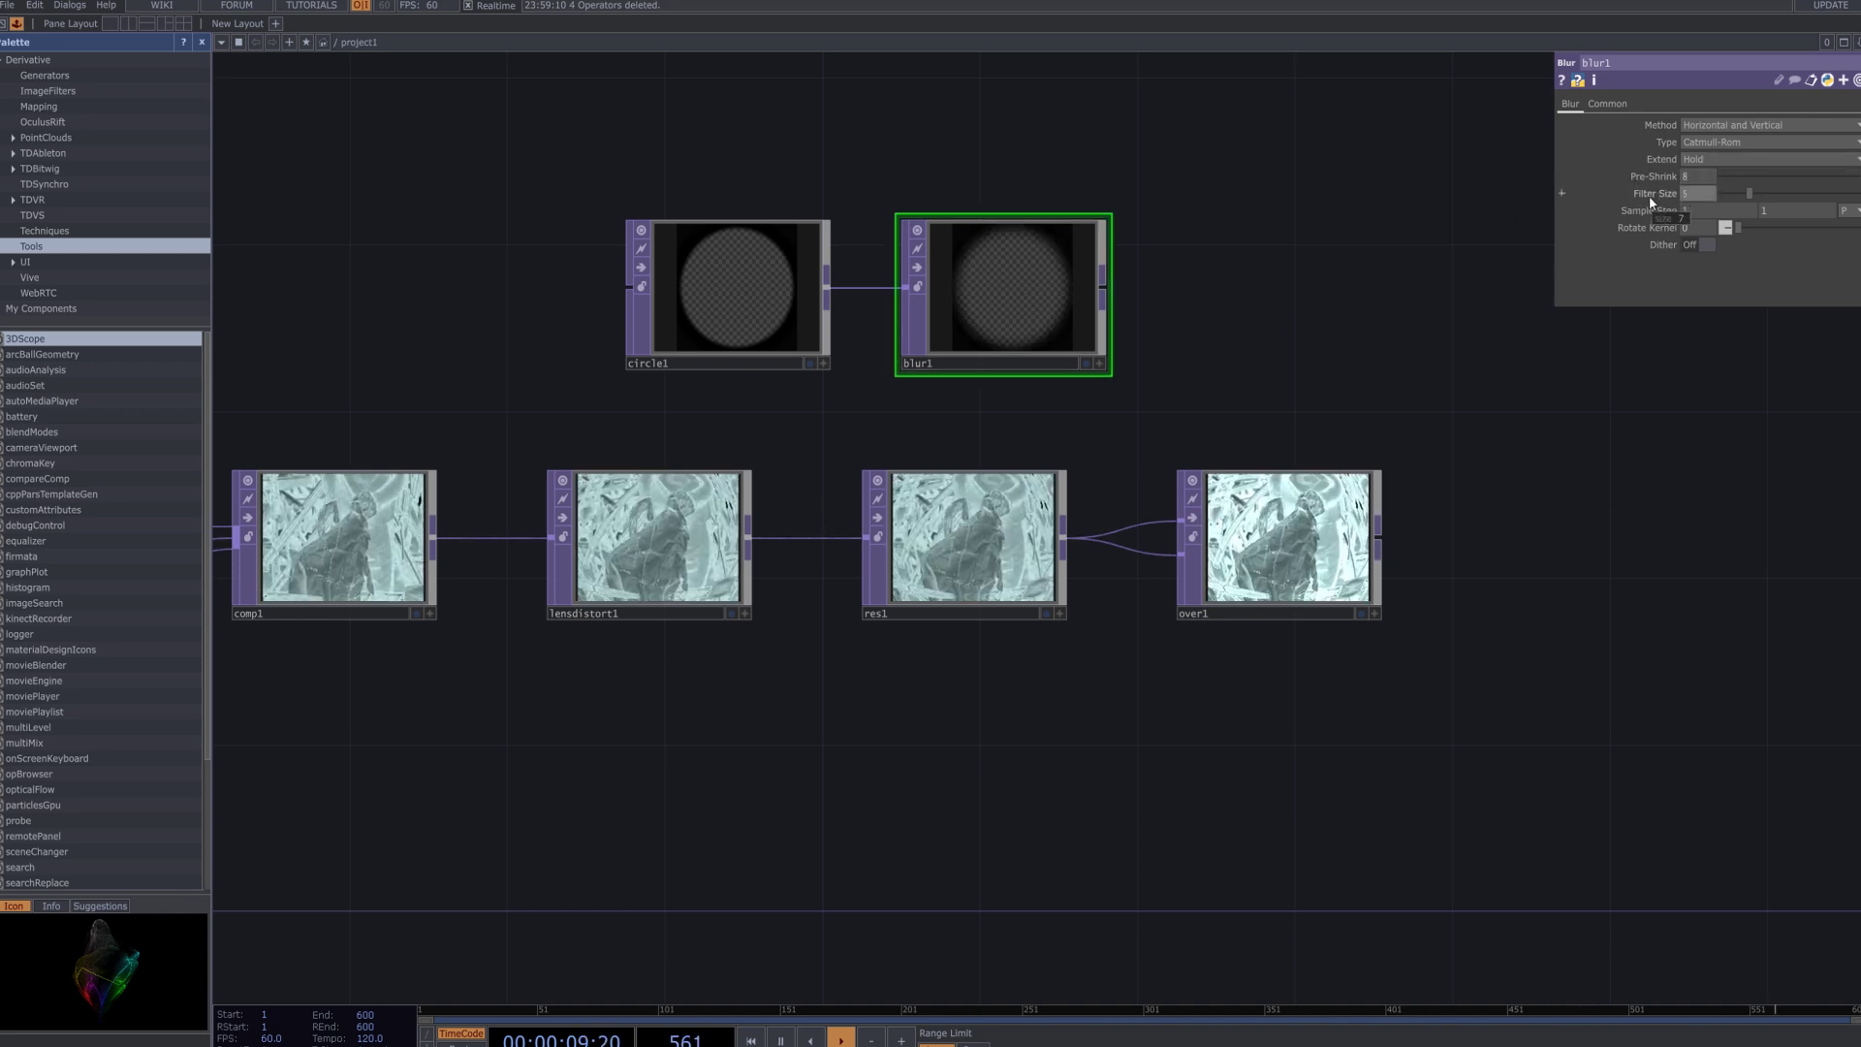
{"action": "left_click", "coordinate": [1353, 246]}
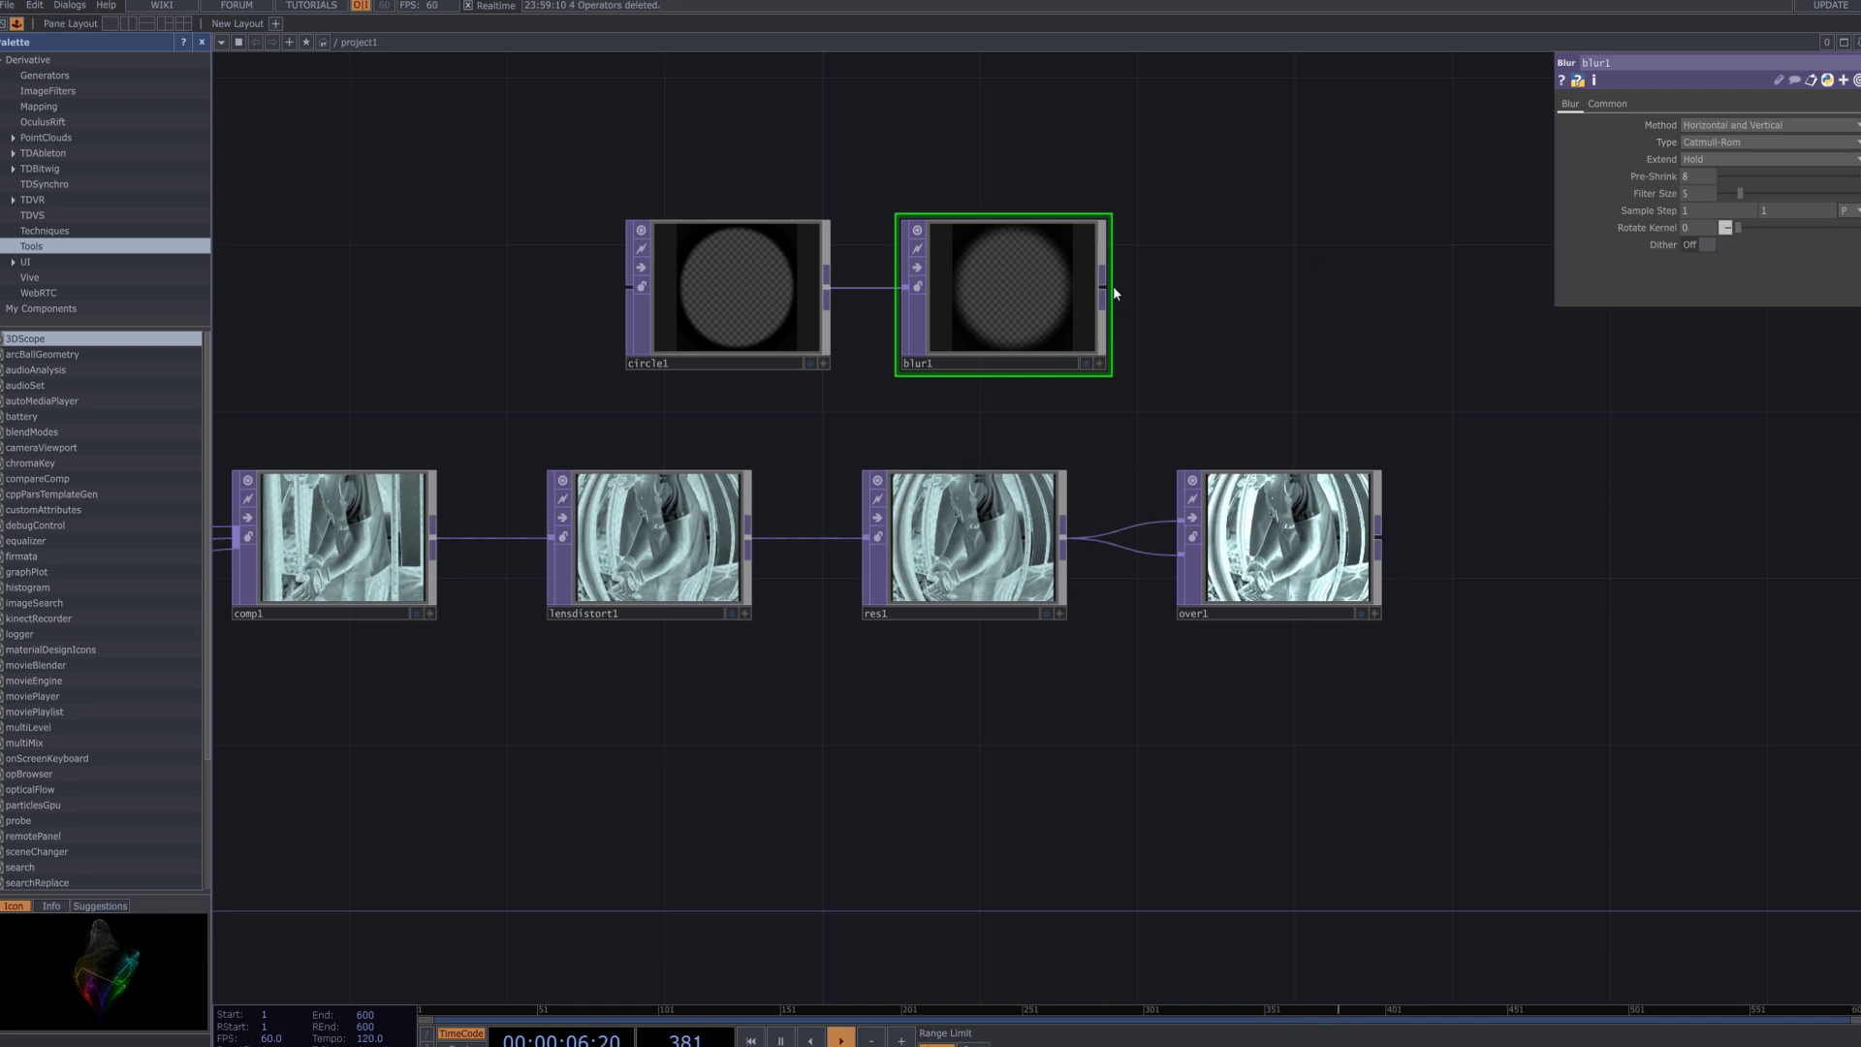
{"action": "left_click_drag", "start_coordinate": [1106, 288], "coordinate": [1175, 518]}
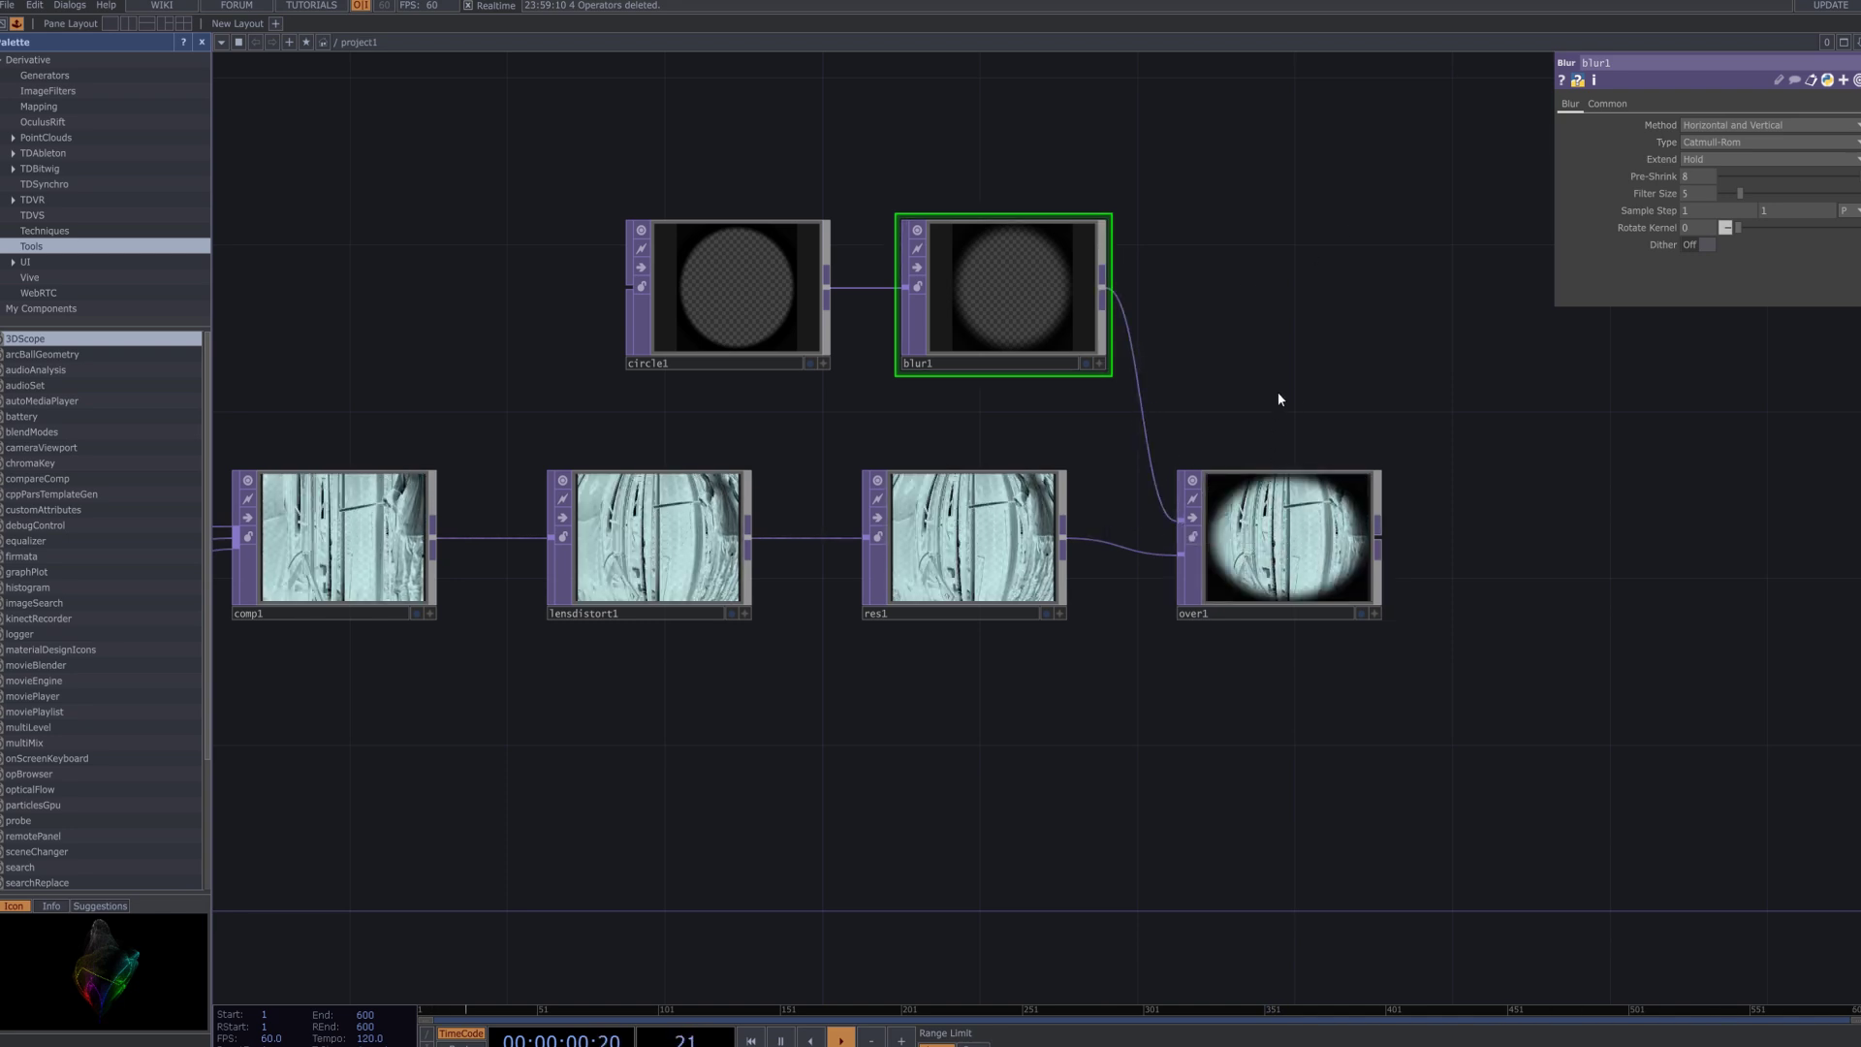
Lower the Border Alpha of circle1 to 0.799.
{"action": "left_click", "coordinate": [700, 323]}
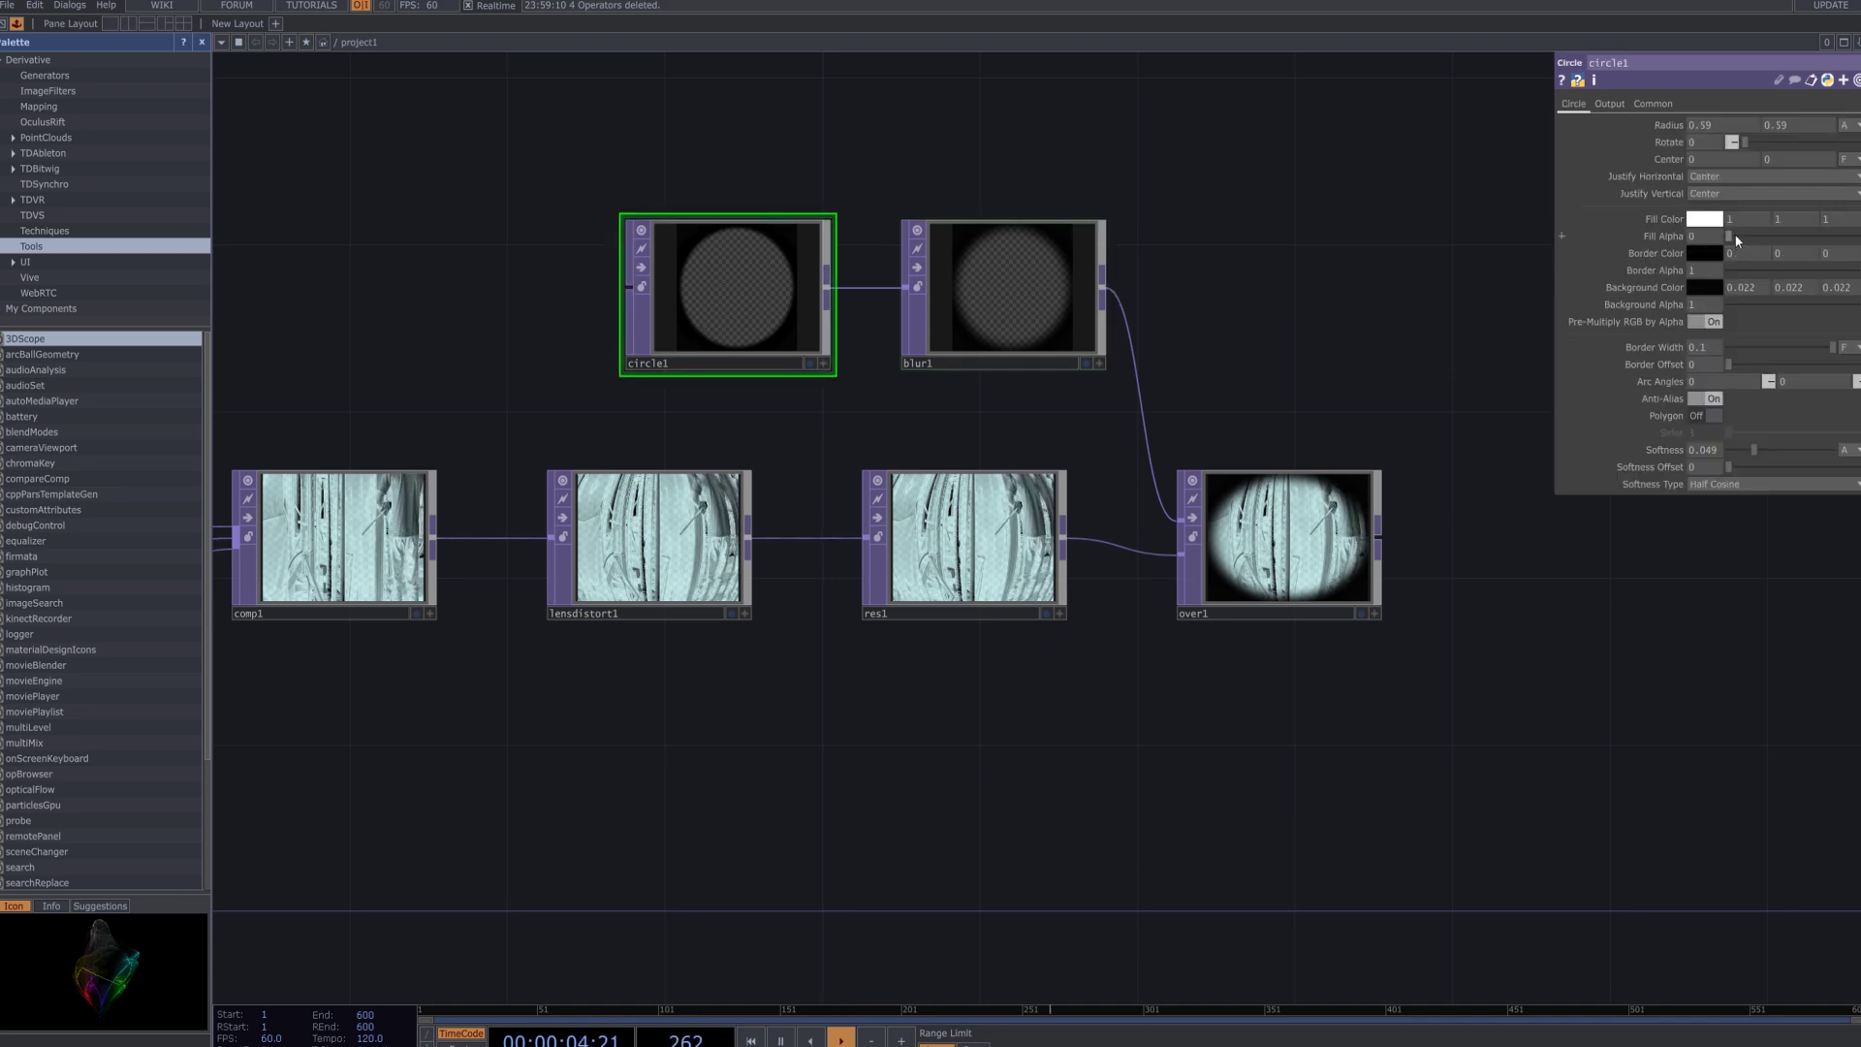
{"action": "left_click_drag", "start_coordinate": [1750, 236], "coordinate": [1684, 257]}
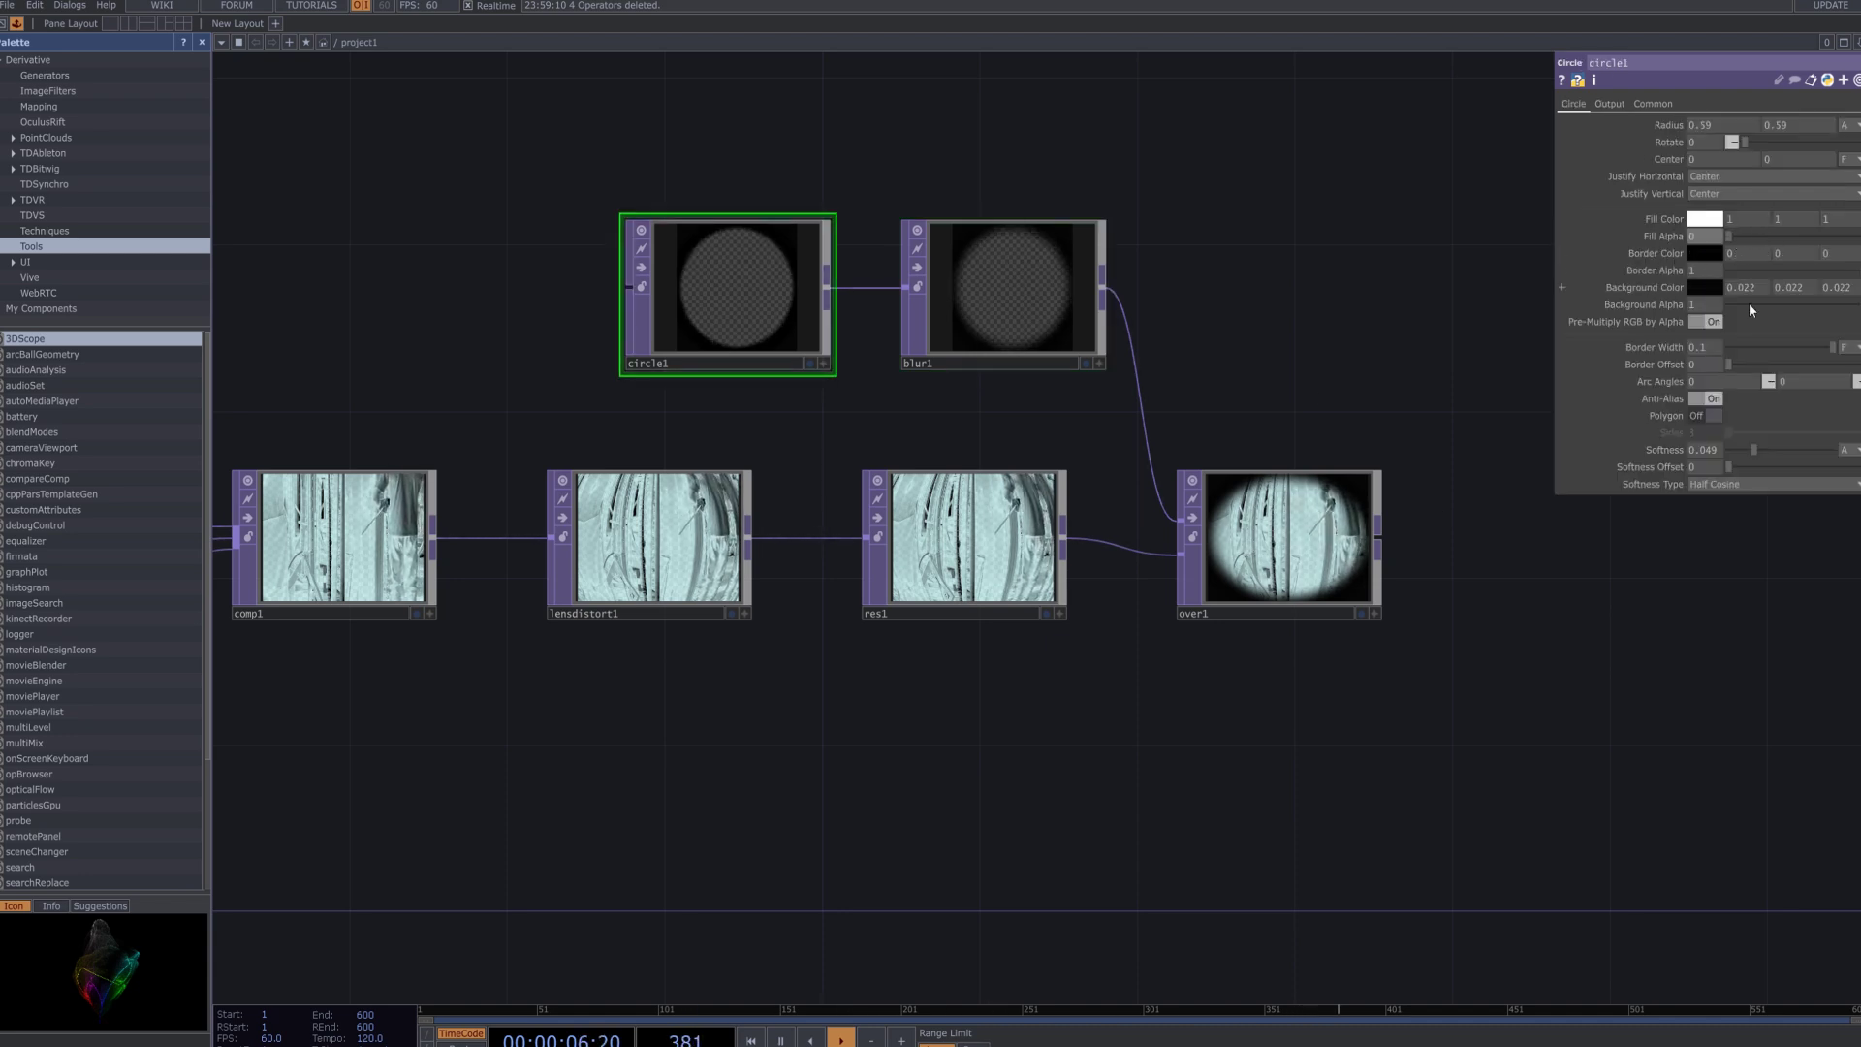
{"action": "mouse_move", "coordinate": [1858, 275]}
{"action": "left_mouse_down"}
{"action": "mouse_move", "coordinate": [1794, 286]}
{"action": "mouse_move", "coordinate": [1852, 297]}
{"action": "left_mouse_up"}
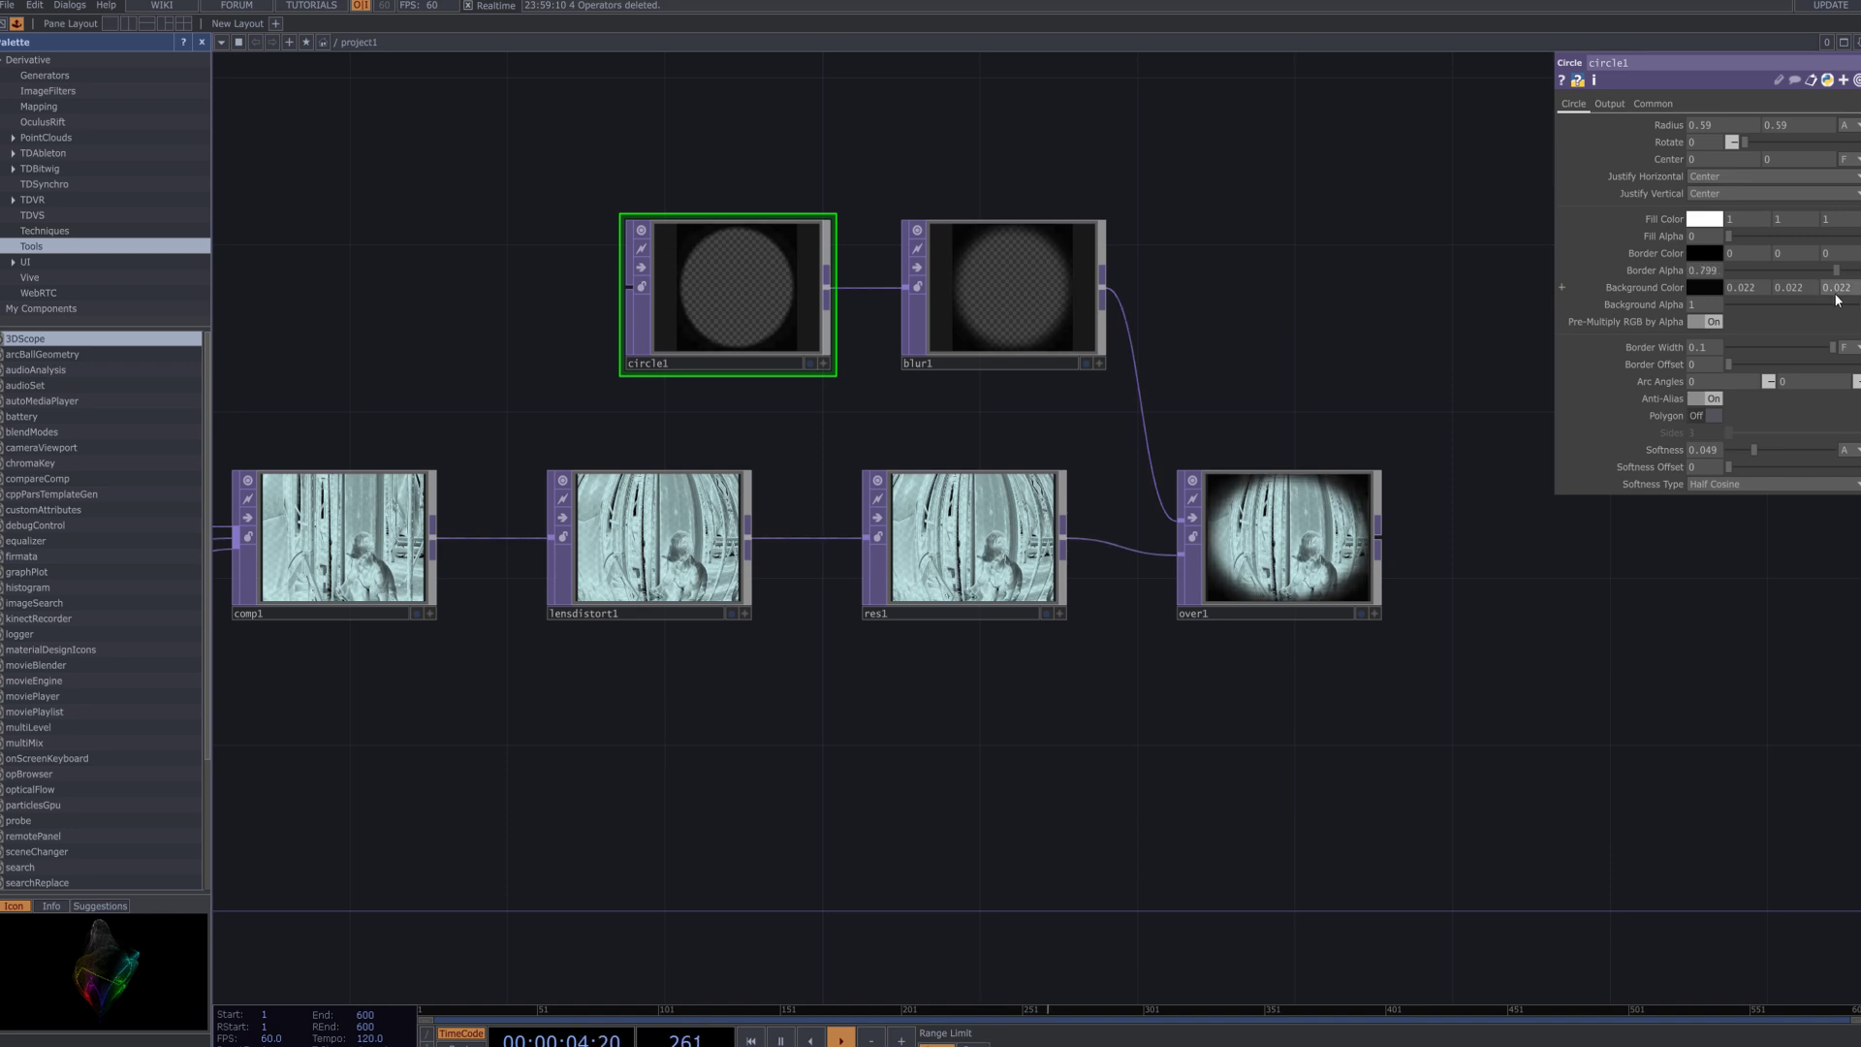
{"action": "left_click_drag", "start_coordinate": [1838, 299], "coordinate": [1841, 300]}
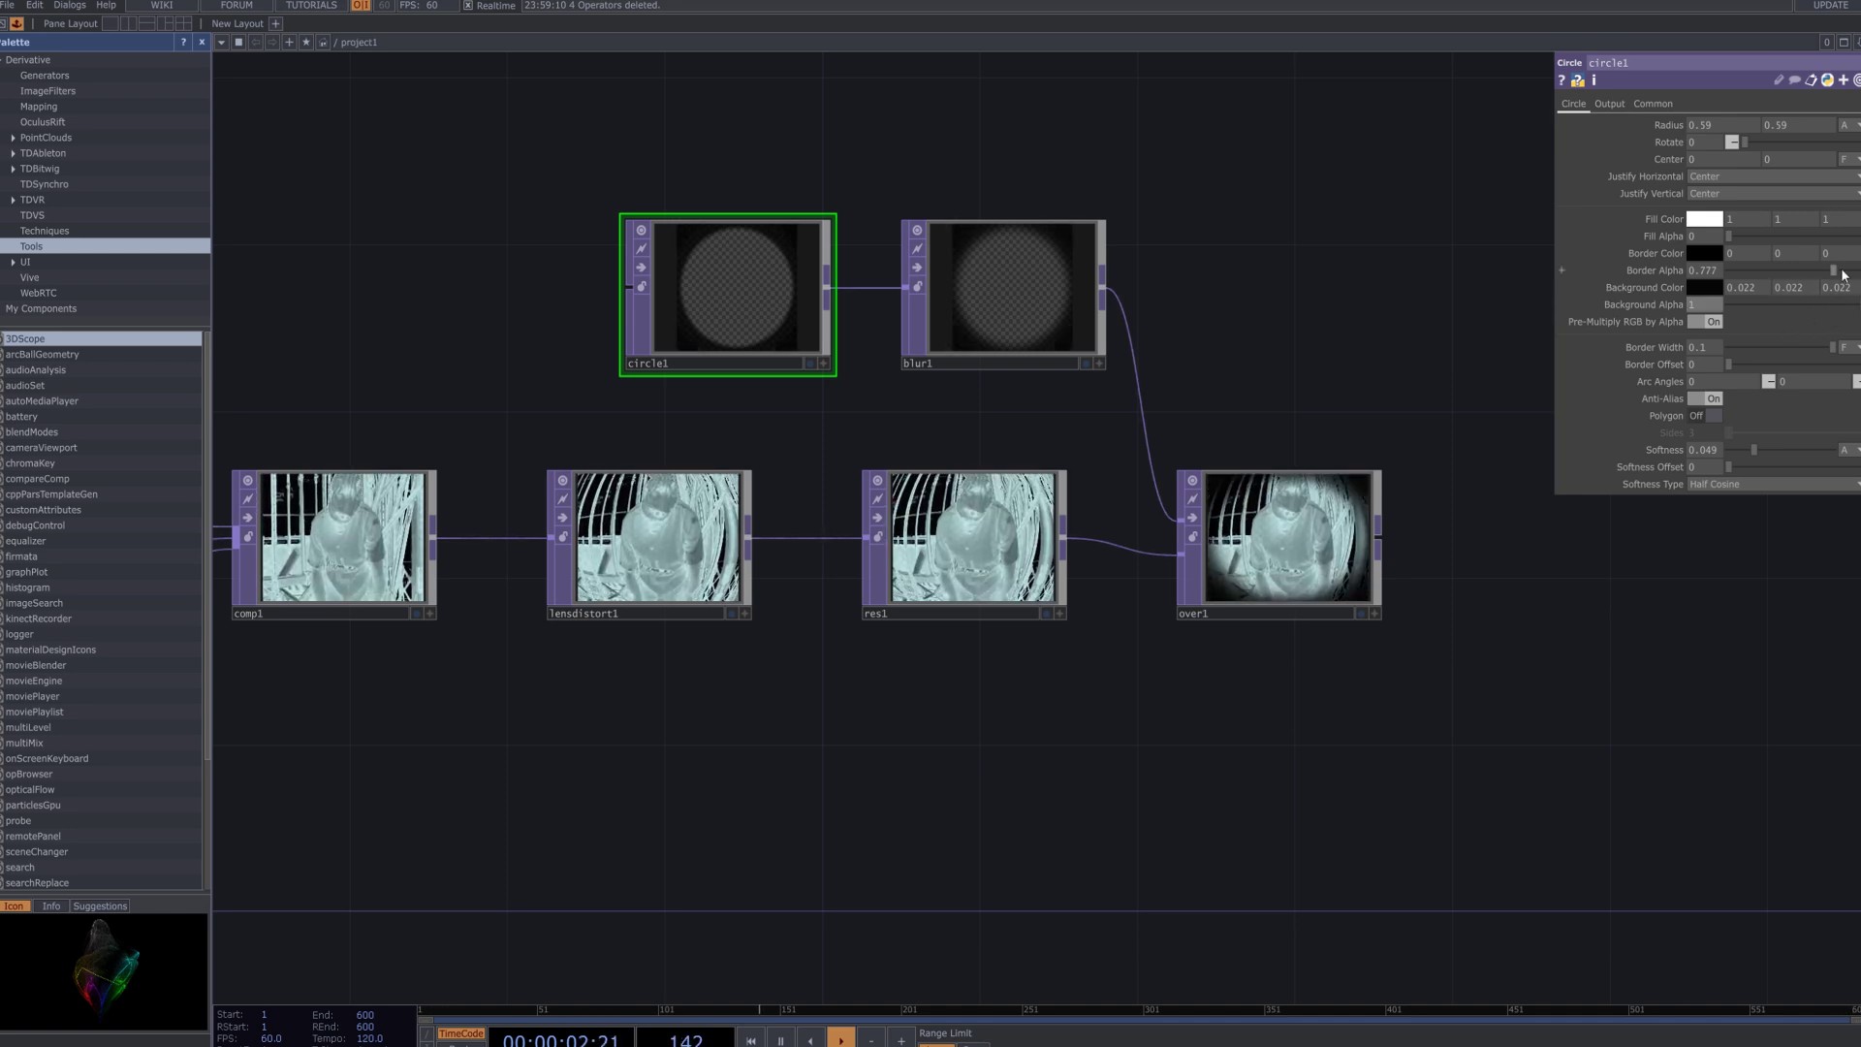
{"action": "mouse_move", "coordinate": [1834, 271]}
{"action": "left_mouse_down"}
{"action": "mouse_move", "coordinate": [1860, 273]}
{"action": "mouse_move", "coordinate": [1835, 271]}
{"action": "left_mouse_up"}
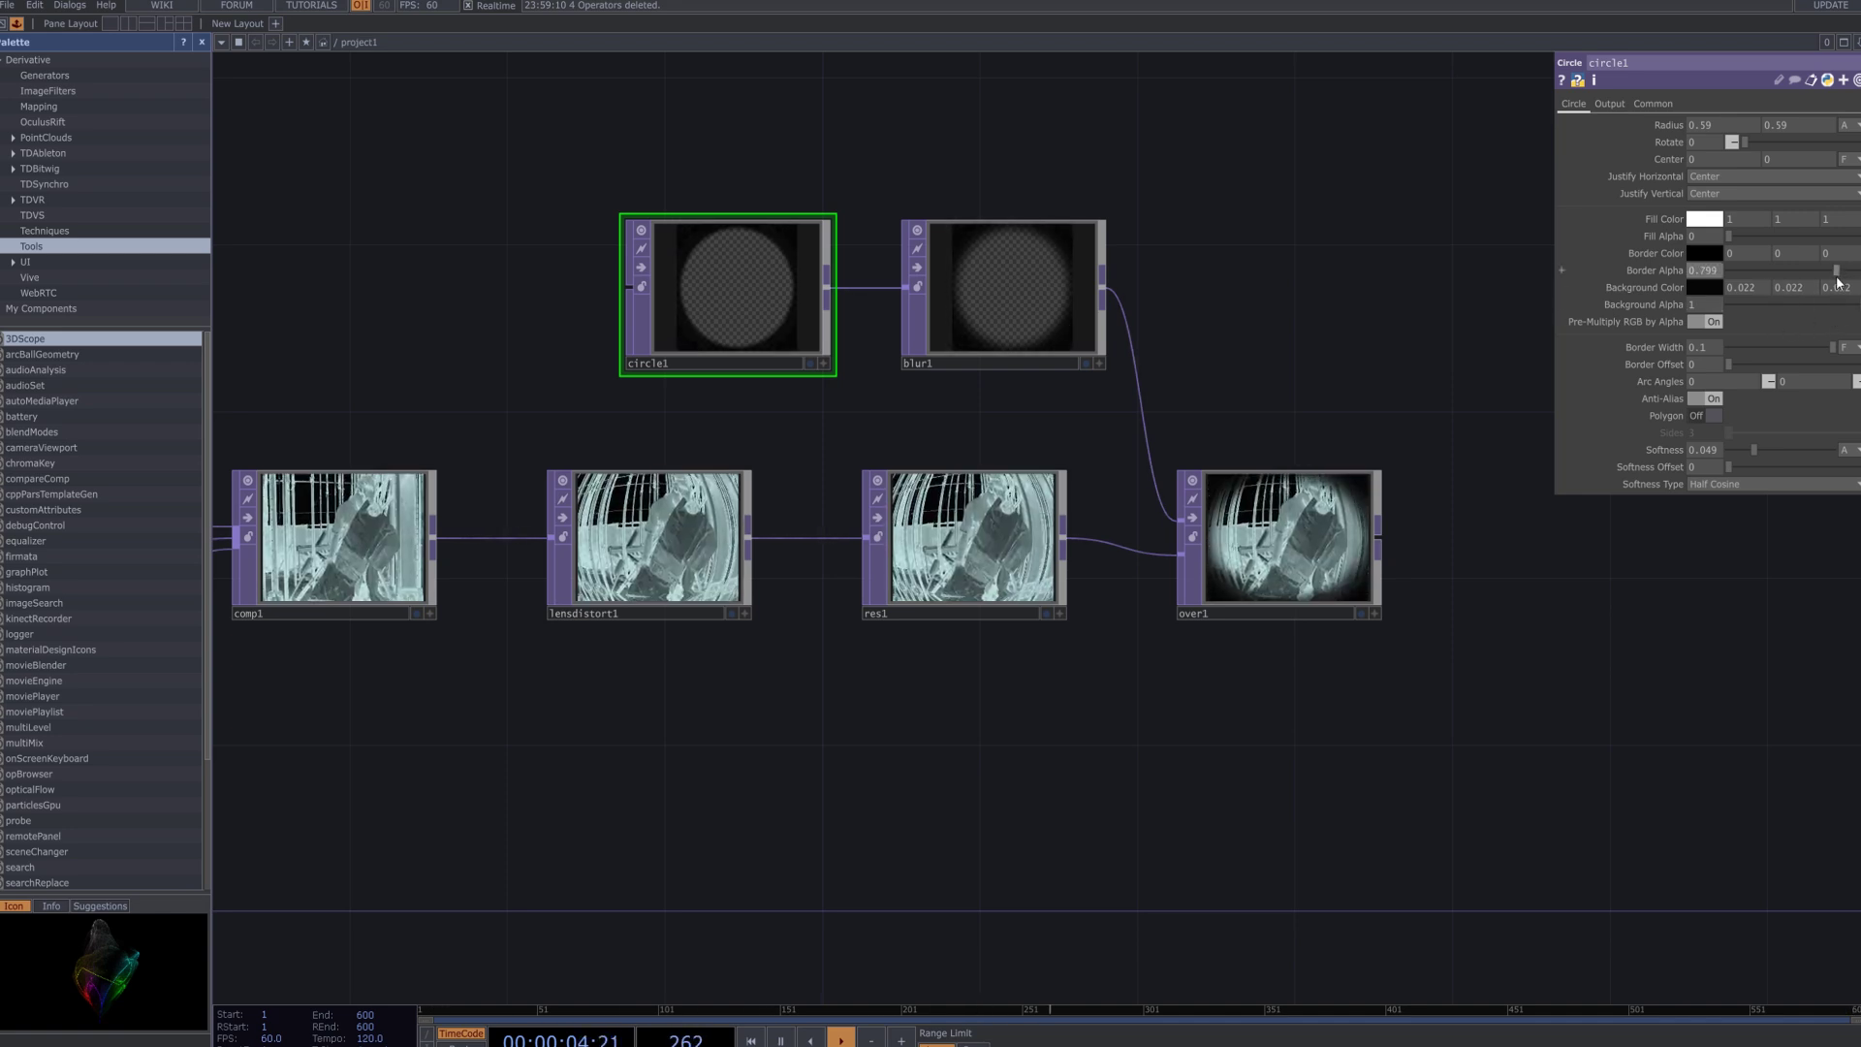
Set the resolution of circle1 to the 800 x 600 preset.
{"action": "left_click", "coordinate": [1652, 104]}
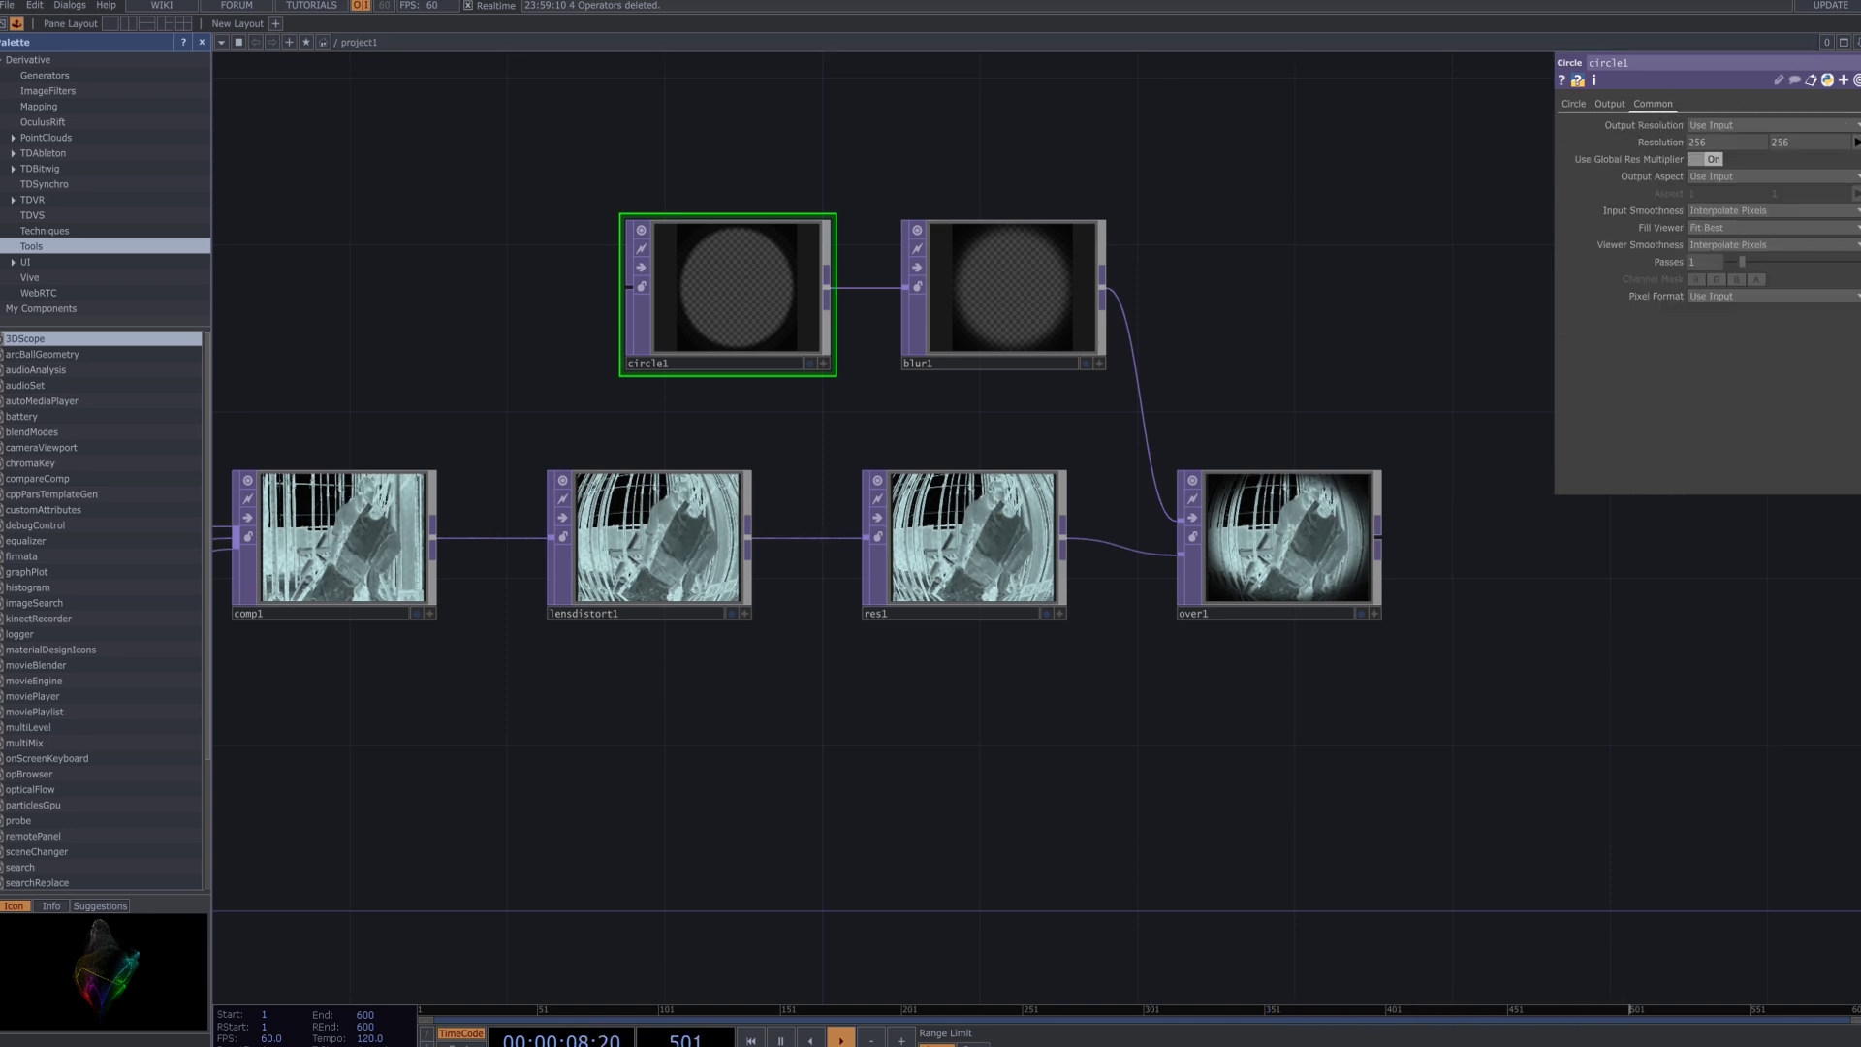
{"action": "left_click", "coordinate": [1856, 141]}
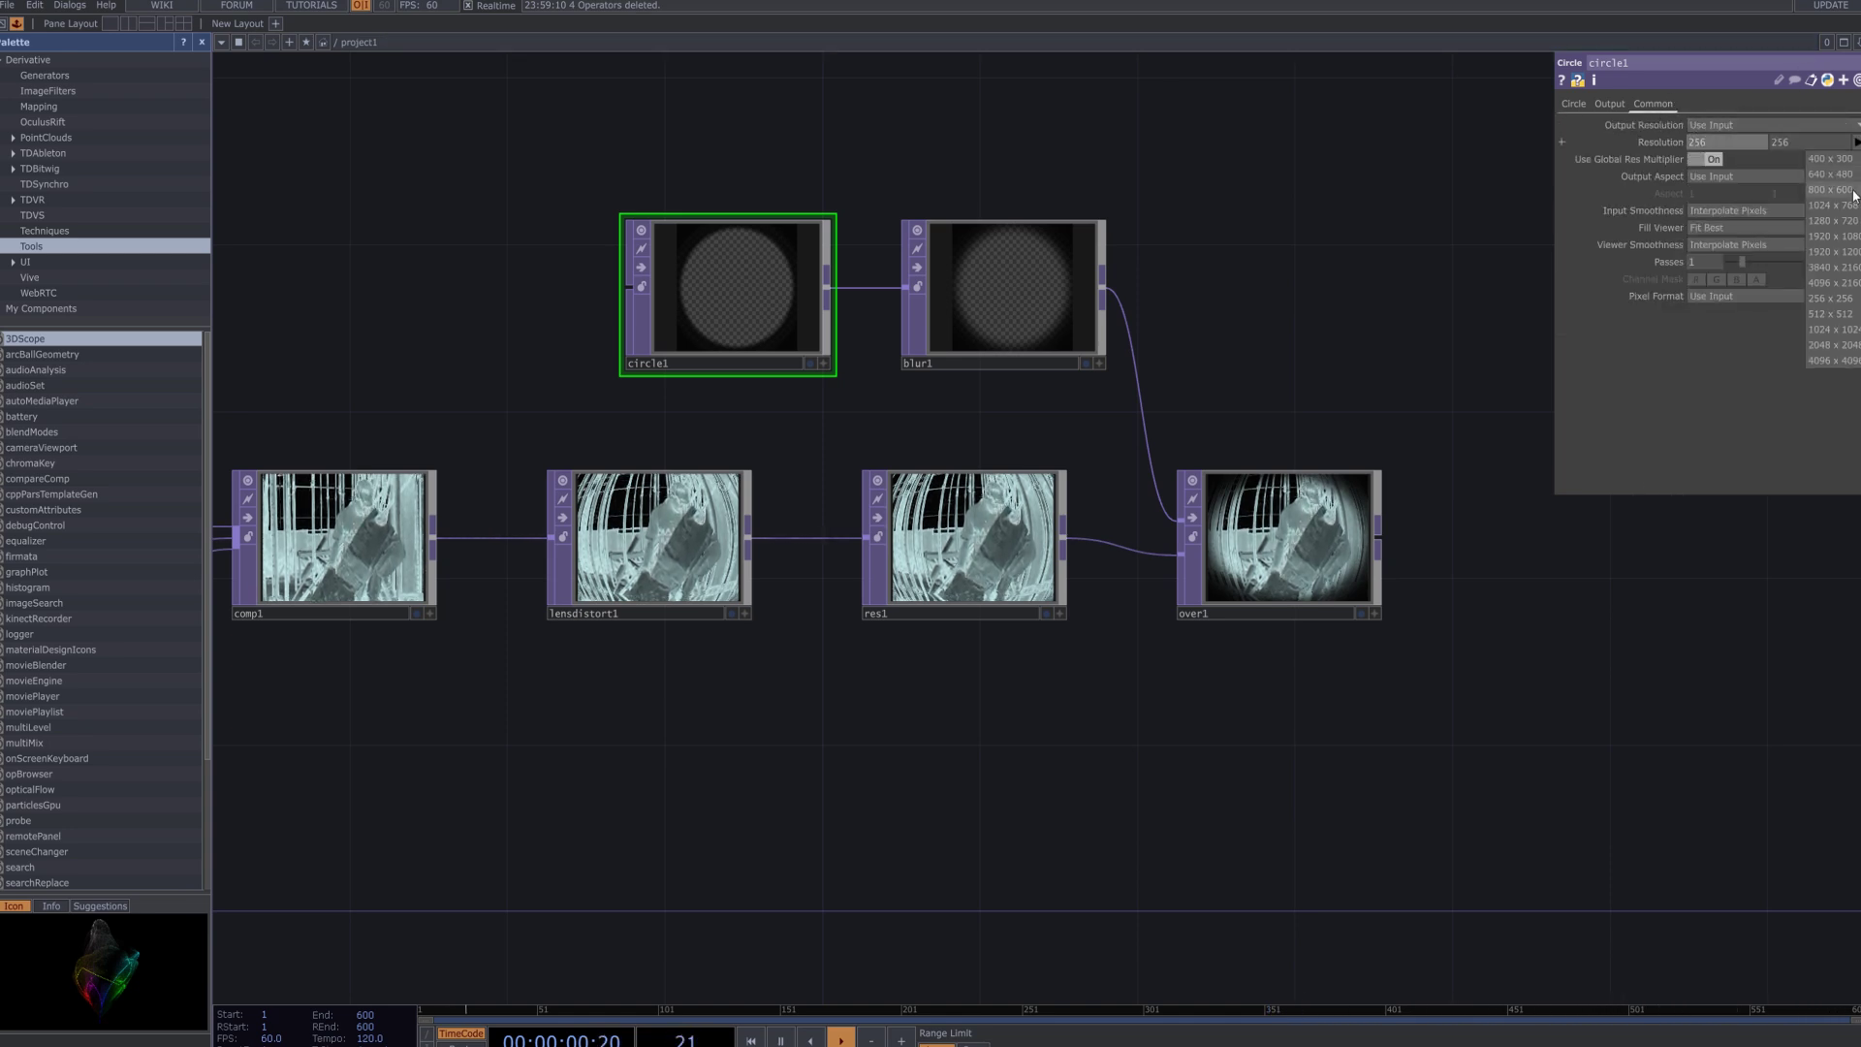
{"action": "left_click", "coordinate": [1854, 190]}
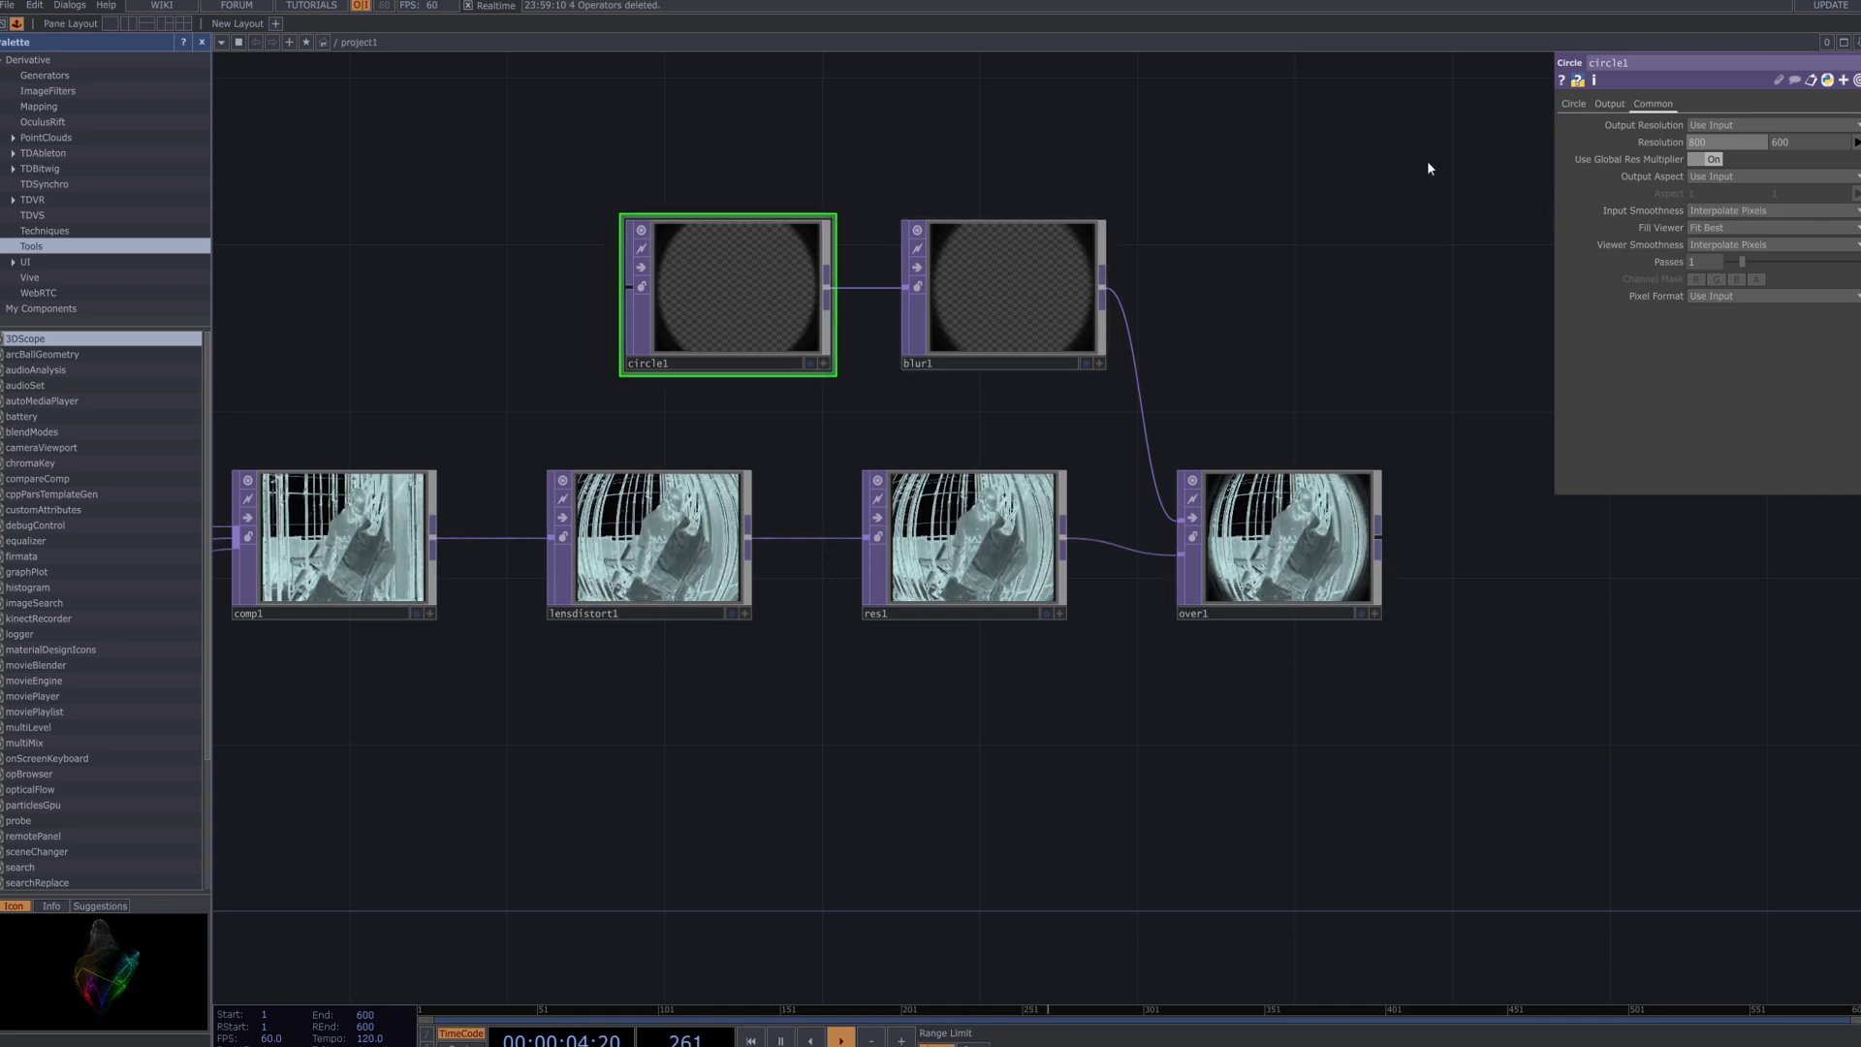
Set the Border Alpha of circle1 to 1, with a Border Width of 0.1.
{"action": "left_click", "coordinate": [1576, 103]}
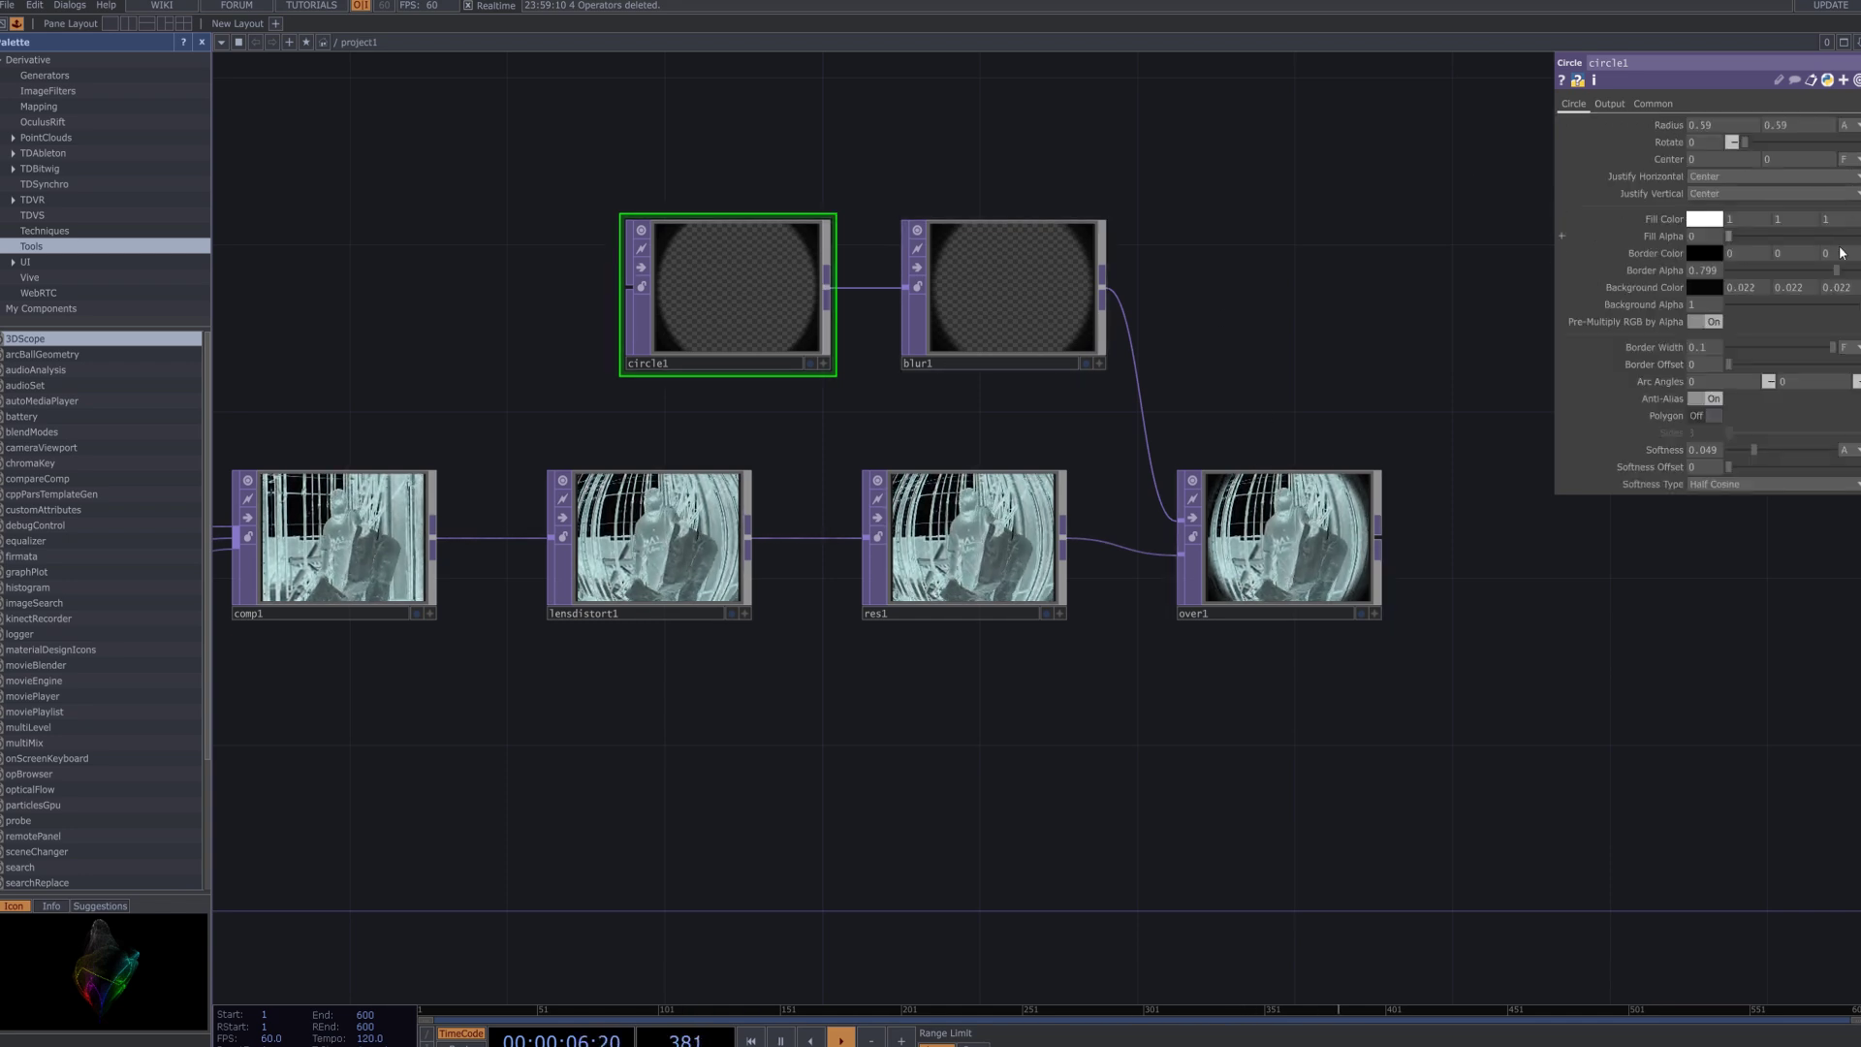
{"action": "mouse_move", "coordinate": [1860, 271]}
{"action": "left_mouse_down"}
{"action": "mouse_move", "coordinate": [1788, 283]}
{"action": "mouse_move", "coordinate": [1859, 287]}
{"action": "left_mouse_up"}
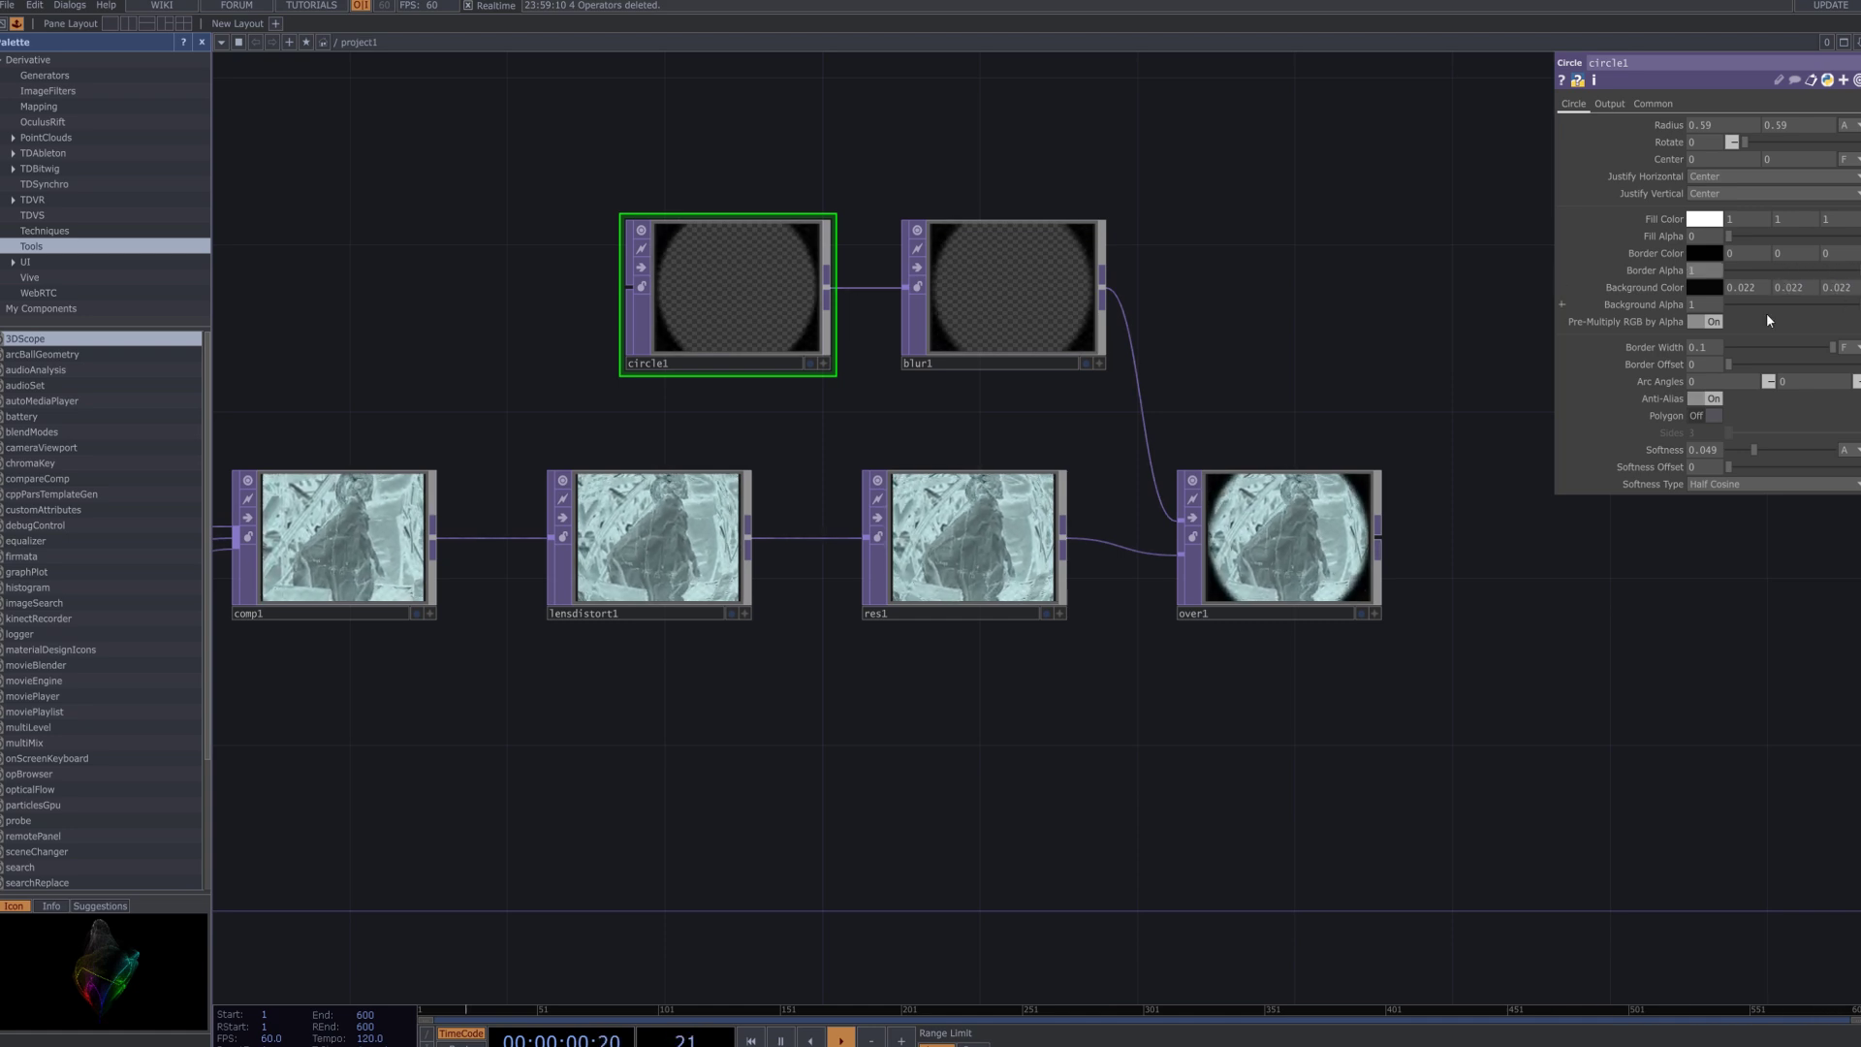
{"action": "mouse_move", "coordinate": [1828, 348]}
{"action": "left_mouse_down"}
{"action": "mouse_move", "coordinate": [1717, 369]}
{"action": "mouse_move", "coordinate": [1859, 361]}
{"action": "left_mouse_up"}
Enlarge the over1 node in the network for a bigger preview.
{"action": "left_click_drag", "start_coordinate": [1382, 469], "coordinate": [1532, 399]}
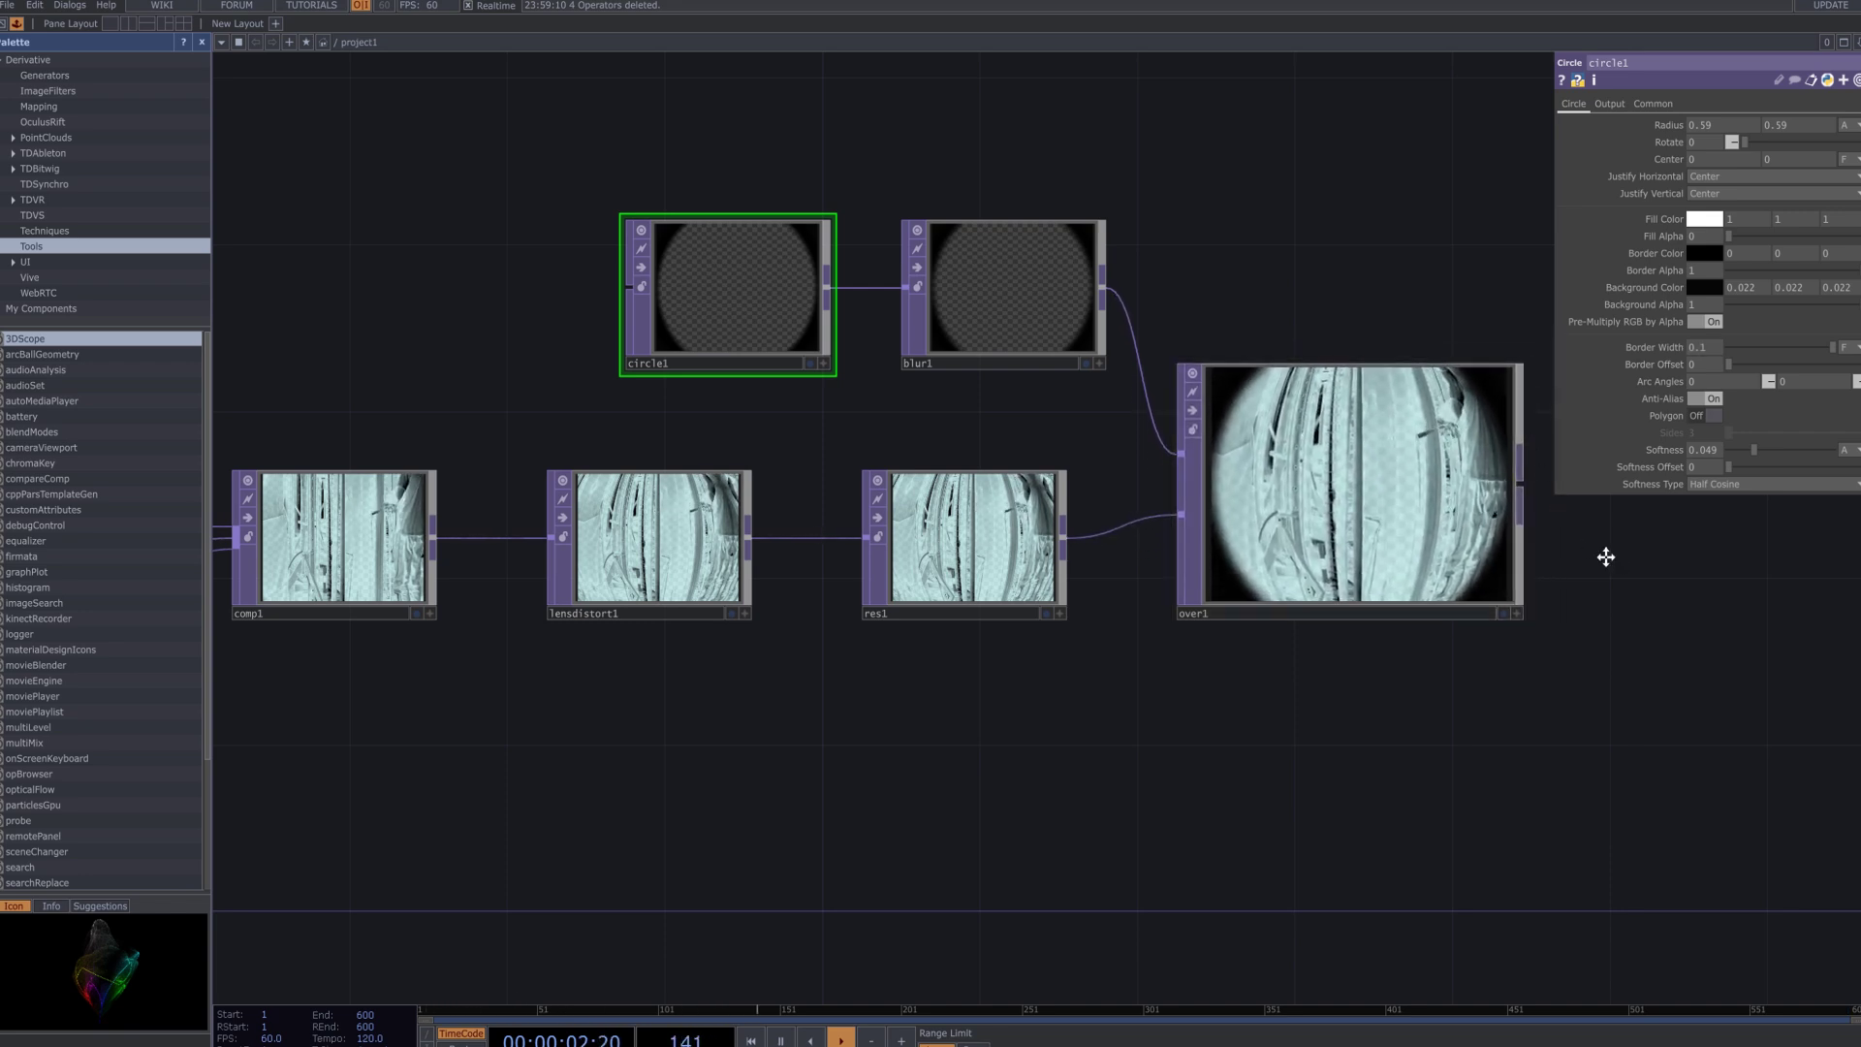
{"action": "left_click_drag", "start_coordinate": [1603, 552], "coordinate": [1204, 515]}
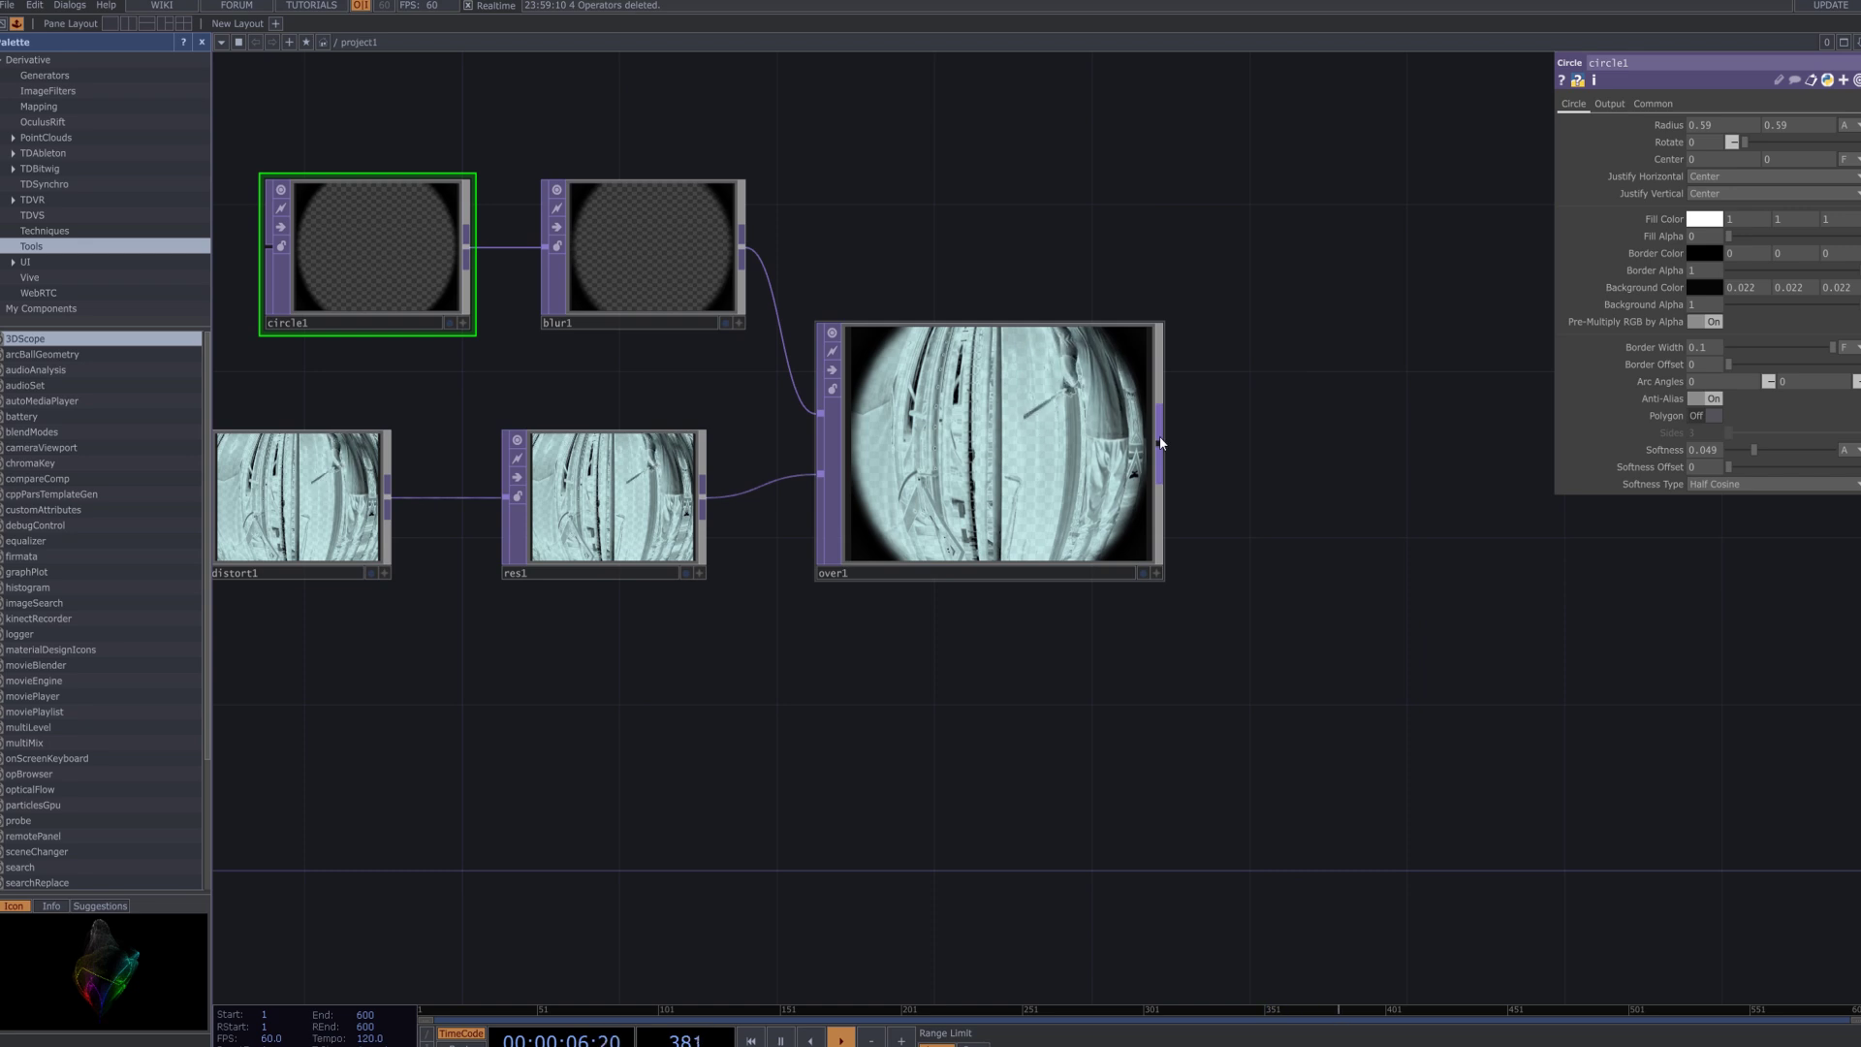
Add an Out TOP connected to the output of over1.
{"action": "key", "text": "Tab"}
{"action": "type", "text": "out"}
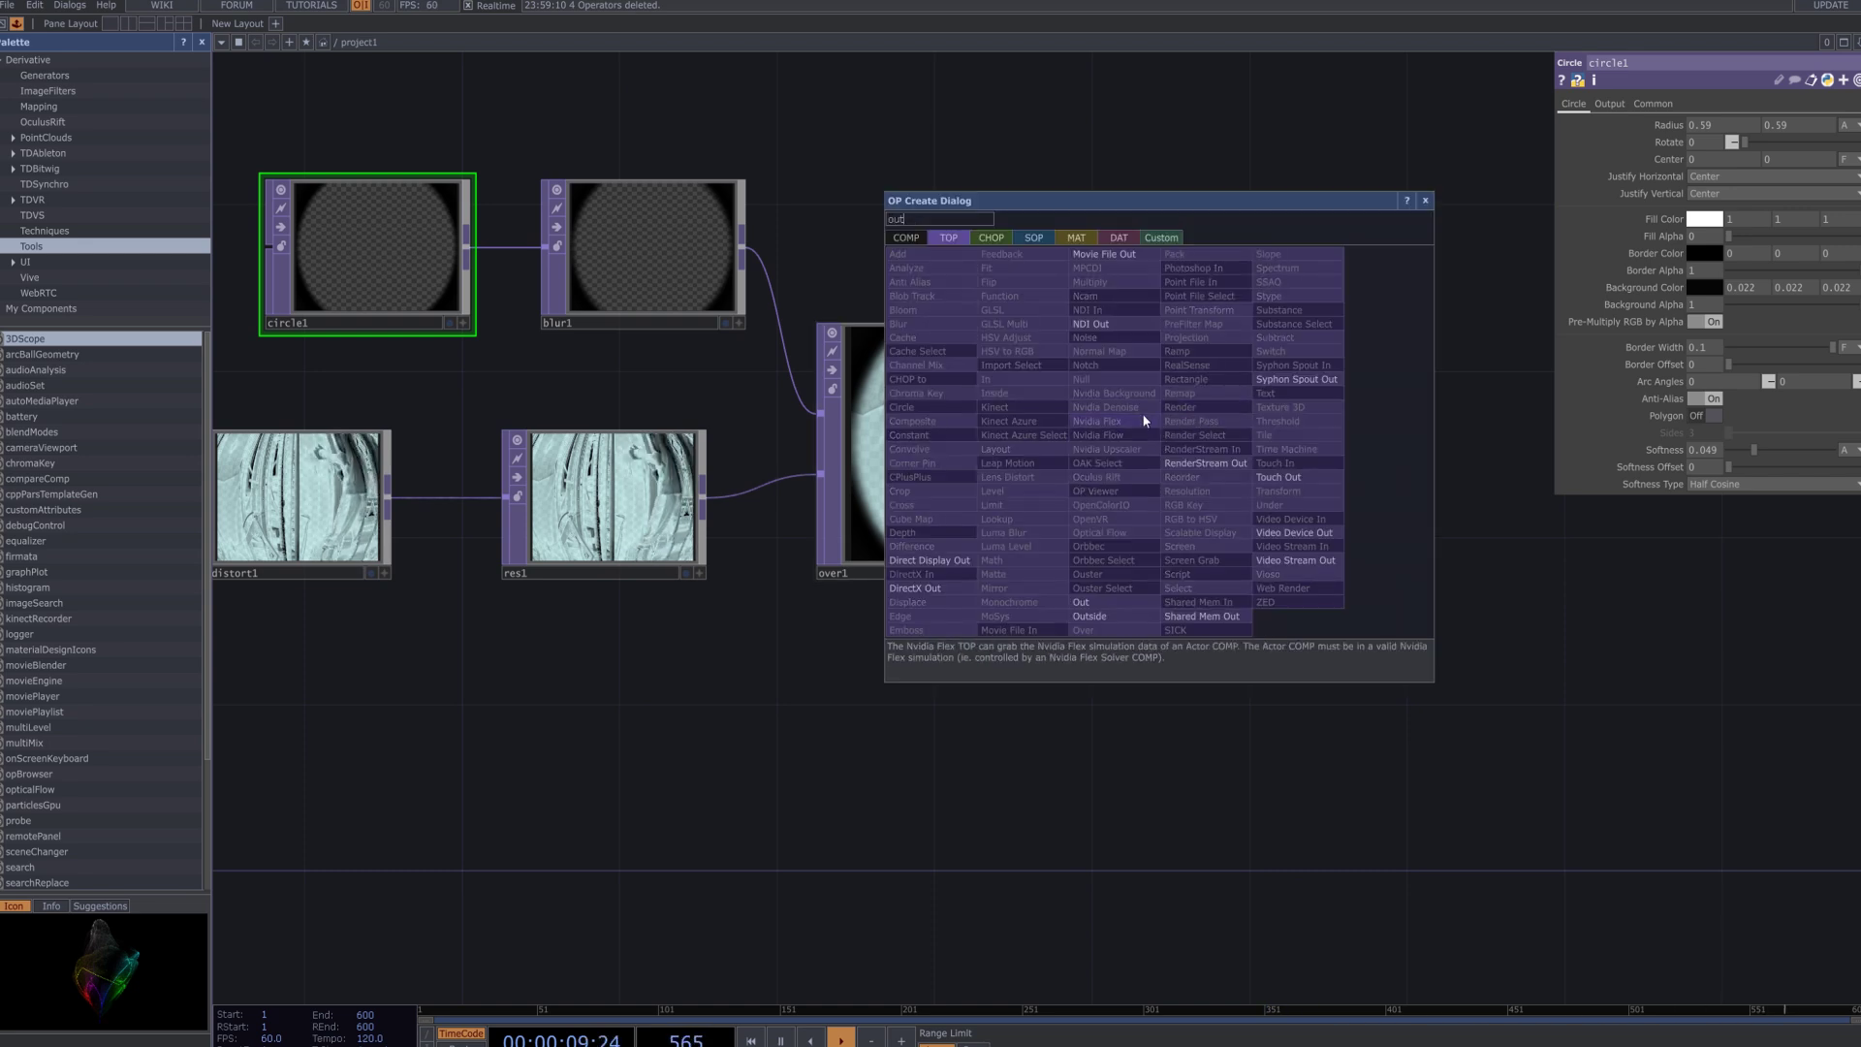
{"action": "left_click", "coordinate": [1100, 602]}
{"action": "left_click", "coordinate": [1362, 508]}
Add a Movie File Out TOP connected to the output of out1.
{"action": "left_click_drag", "start_coordinate": [1436, 488], "coordinate": [1115, 475]}
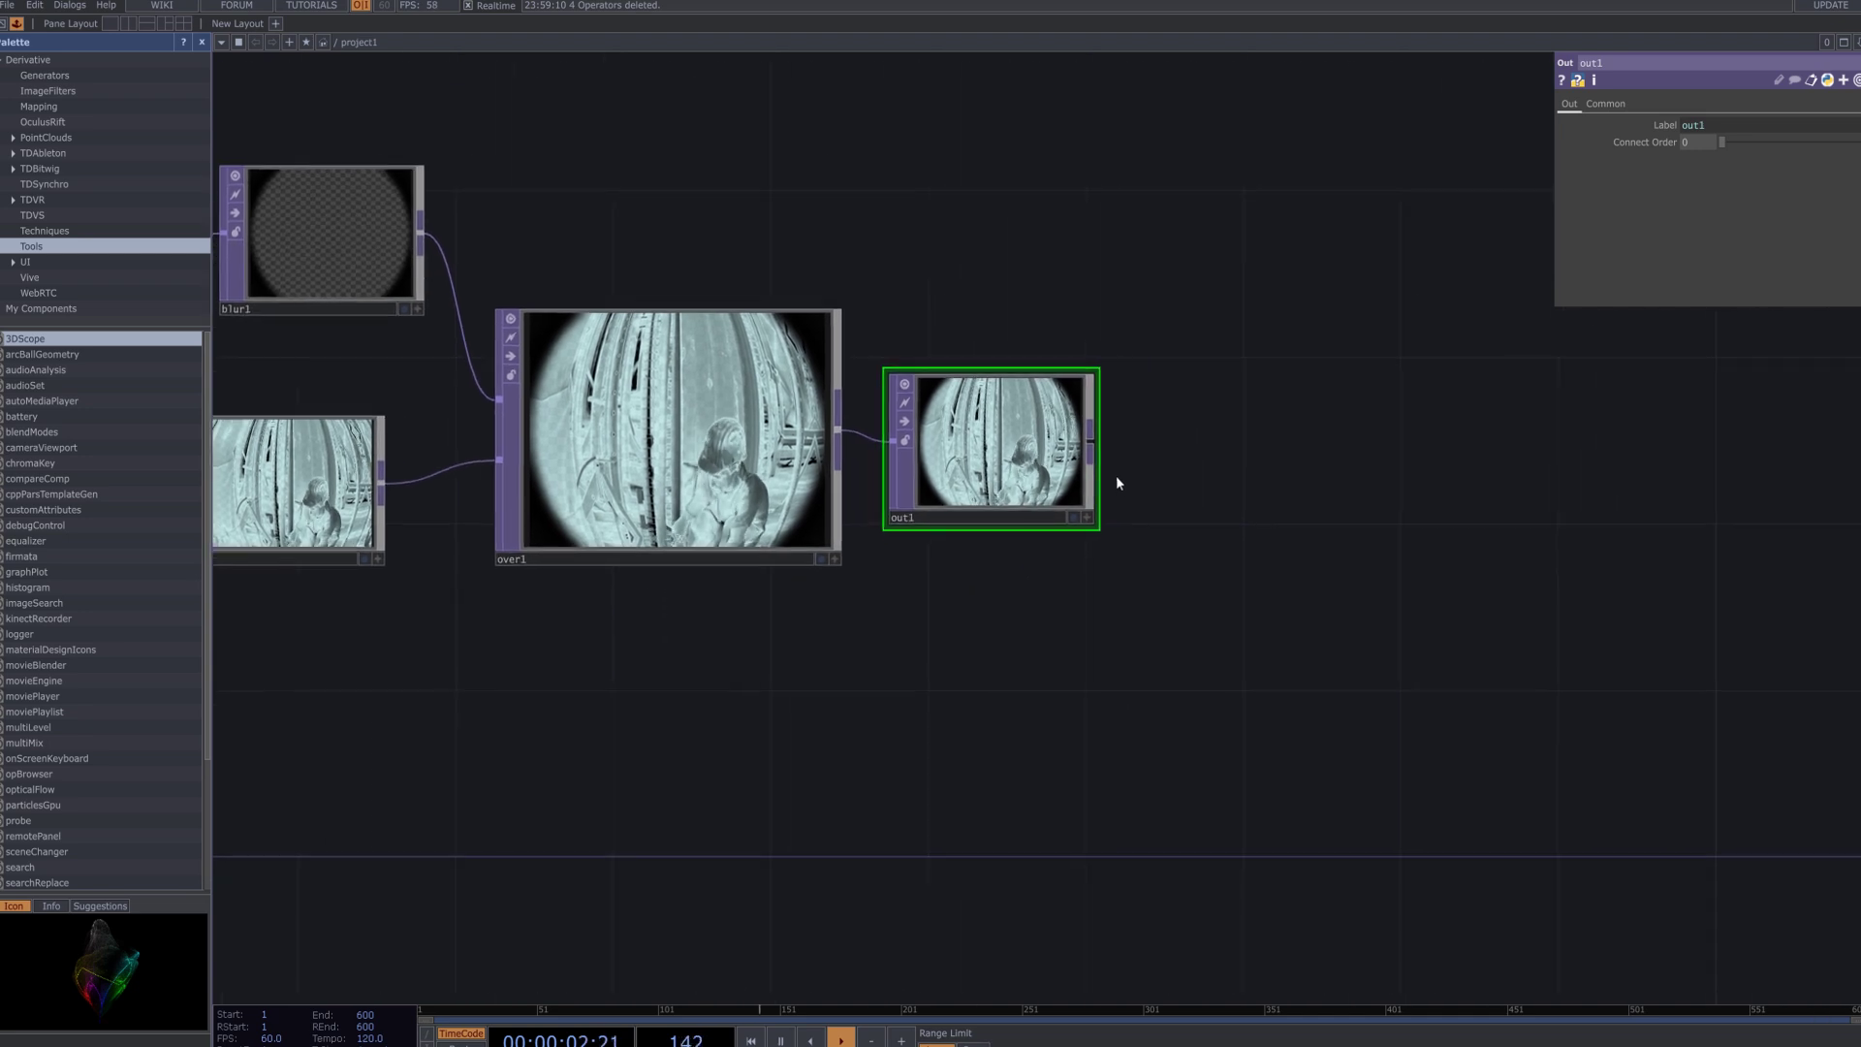
{"action": "right_click", "coordinate": [1096, 445]}
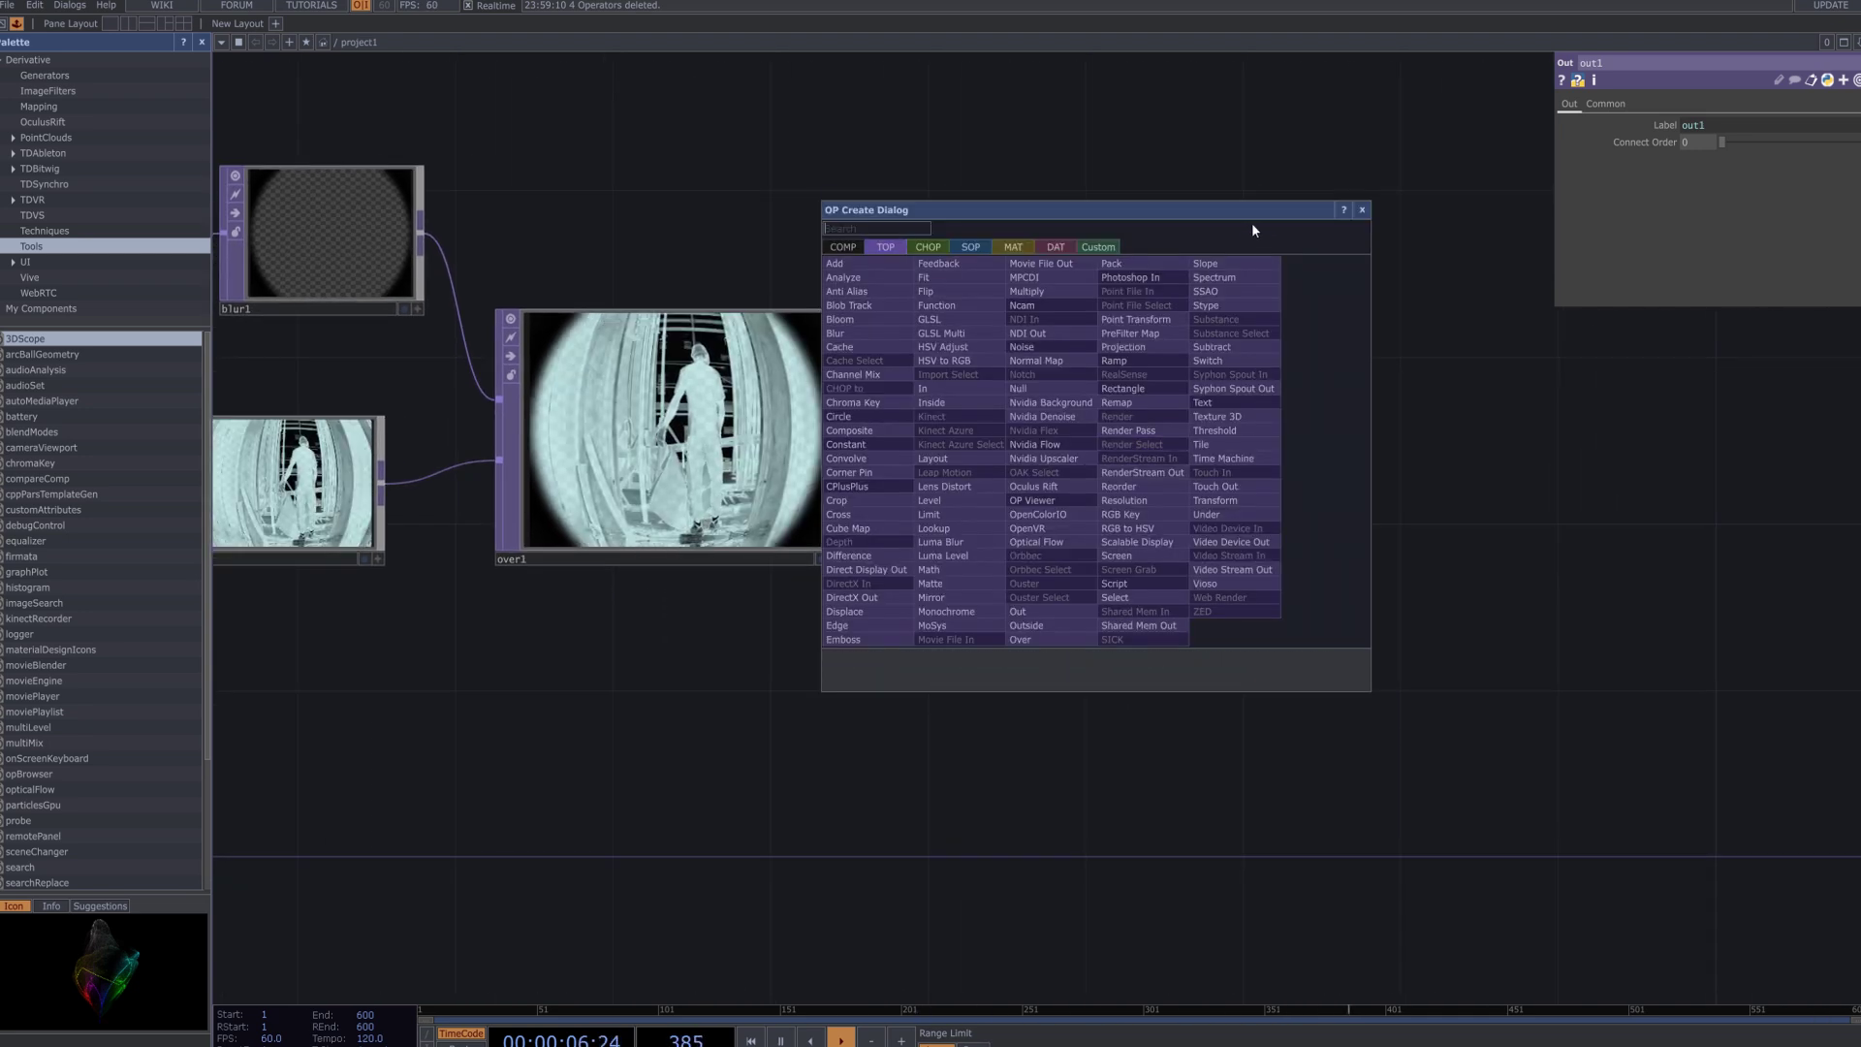
{"action": "type", "text": "m"}
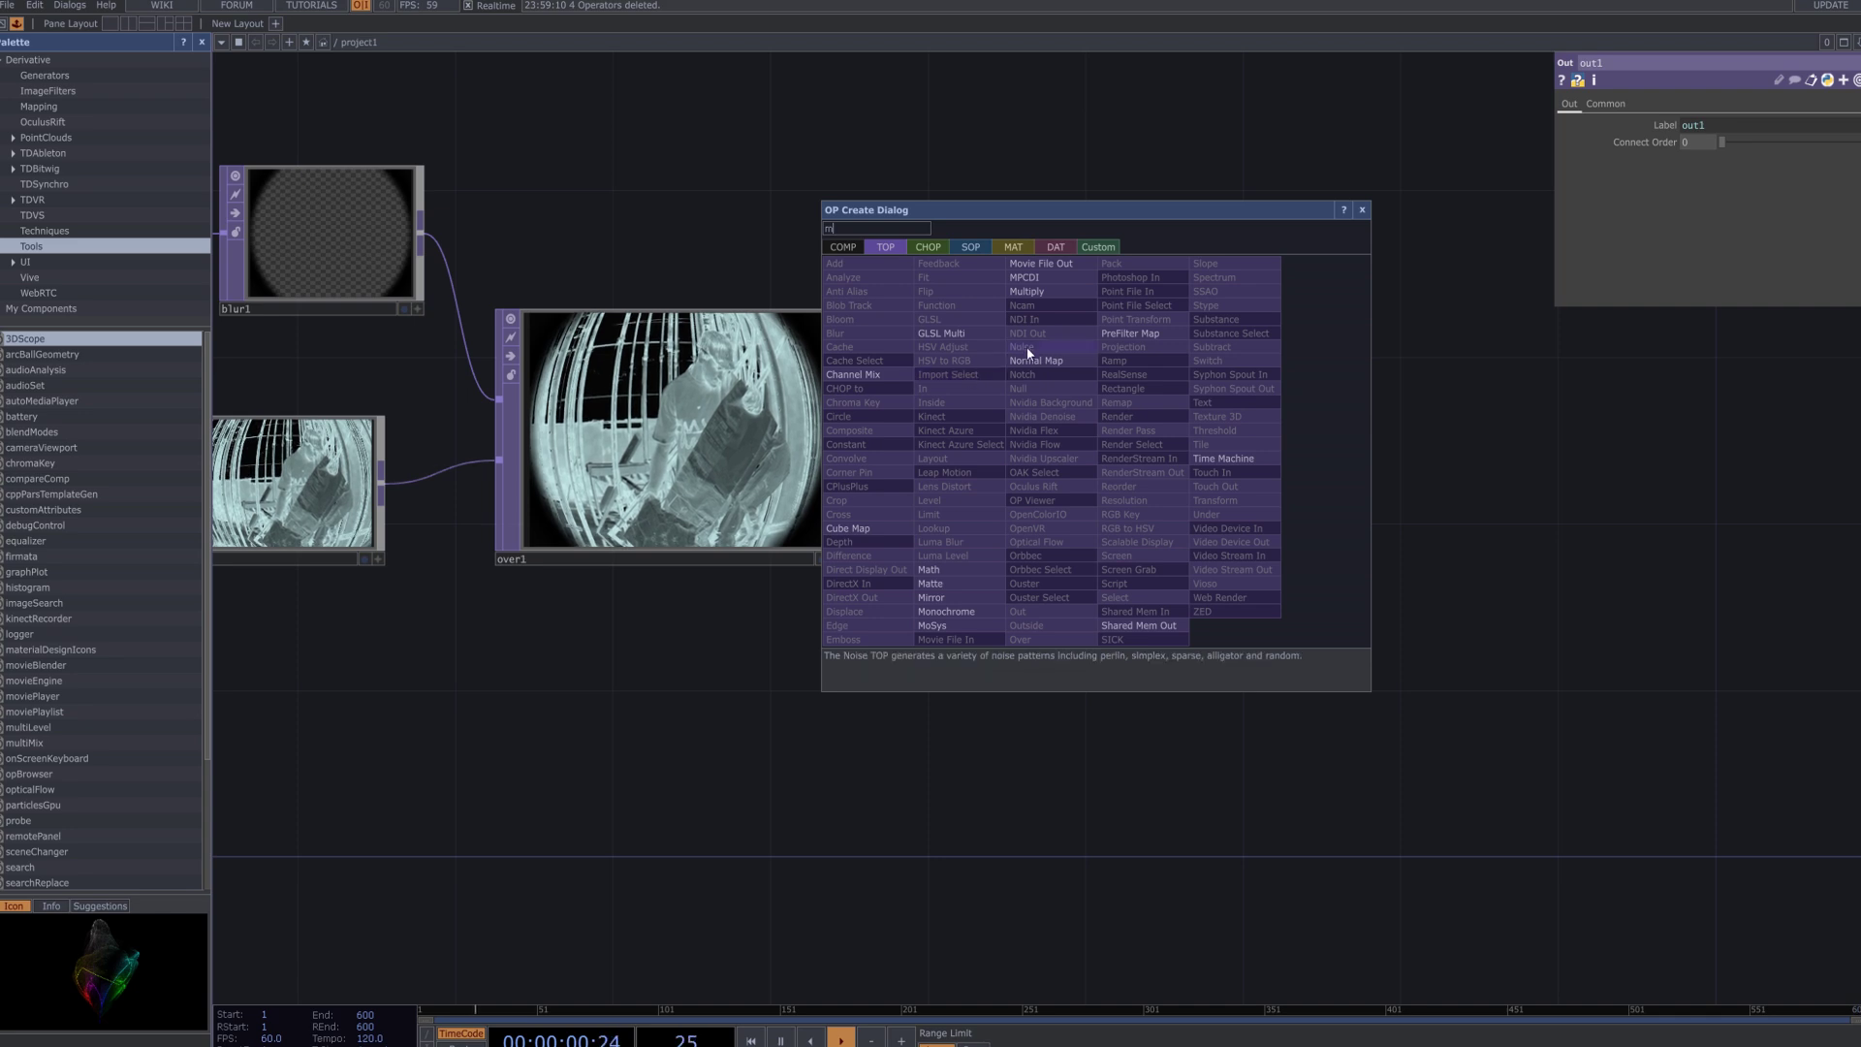
{"action": "left_click", "coordinate": [1072, 264]}
{"action": "left_click", "coordinate": [1341, 465]}
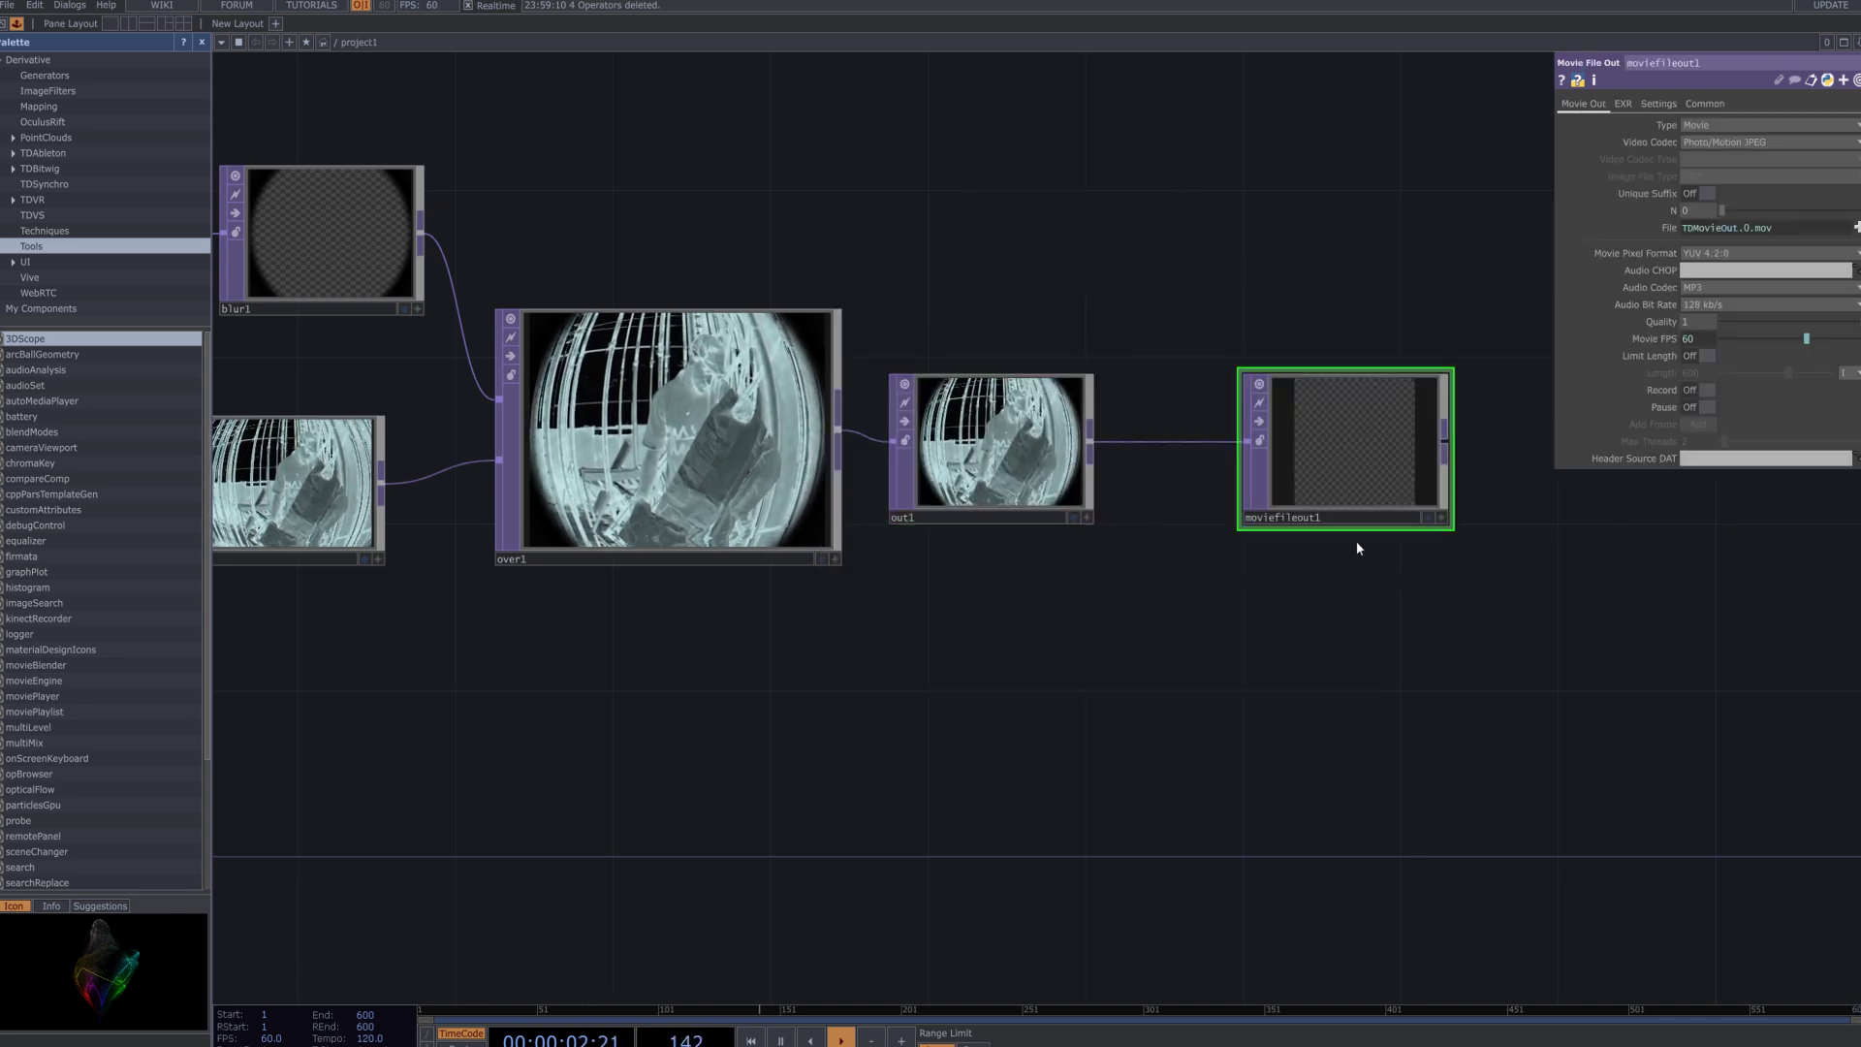
Add an Audio File In CHOP in the empty network area above the start of the TOP chain.
{"action": "left_click_drag", "start_coordinate": [990, 475], "coordinate": [1030, 475]}
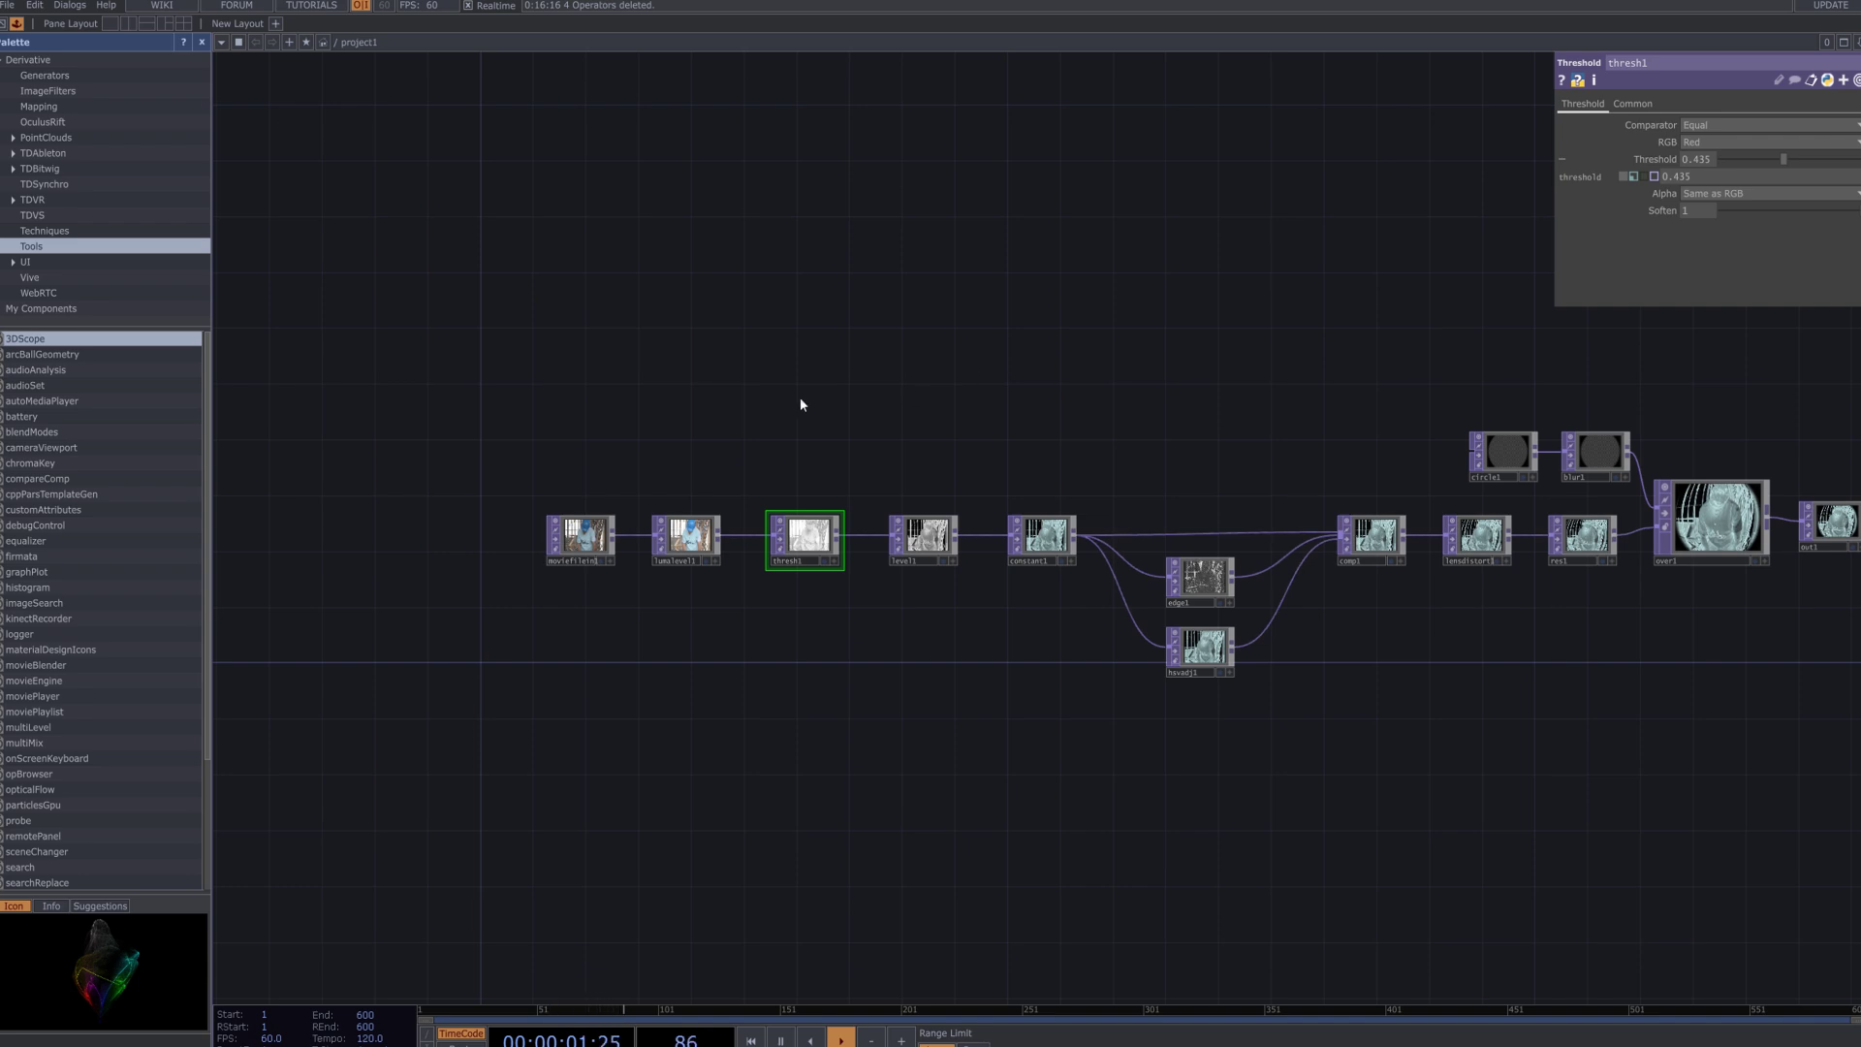
{"action": "double_click", "coordinate": [636, 438]}
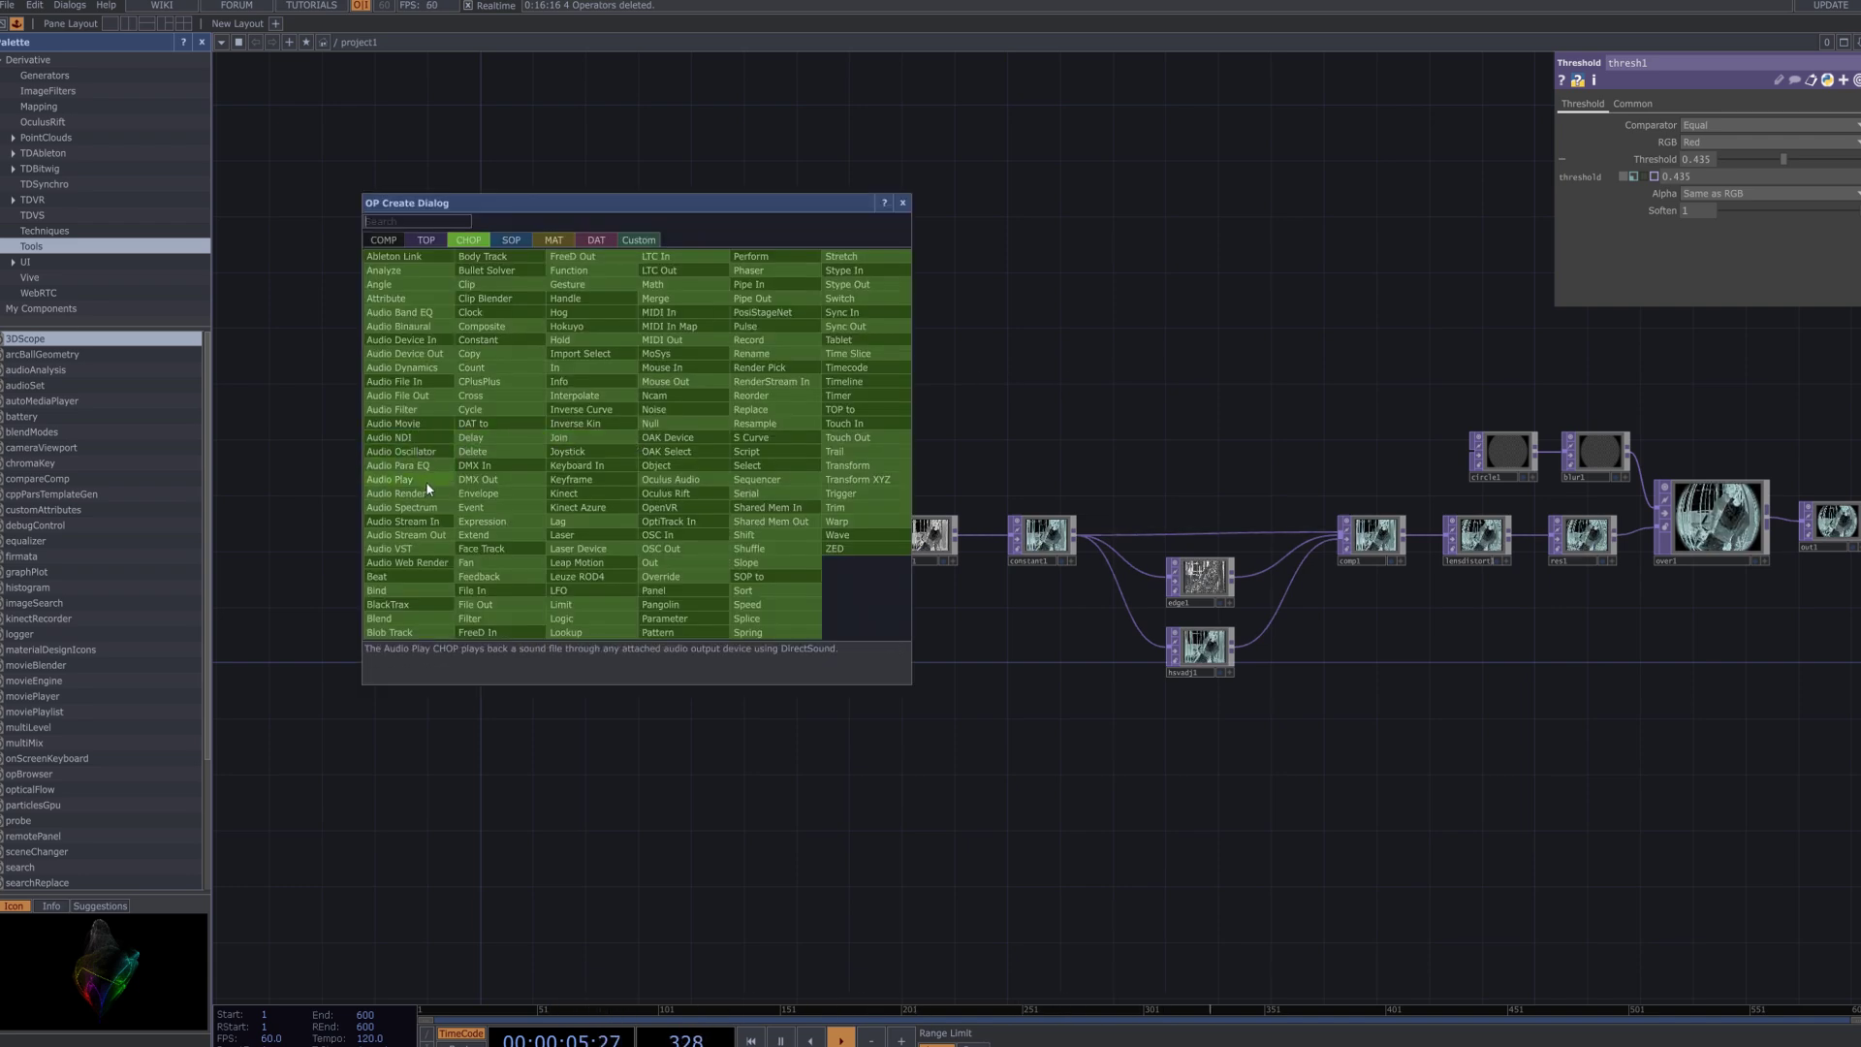
{"action": "left_click", "coordinate": [444, 382]}
{"action": "left_click", "coordinate": [680, 404]}
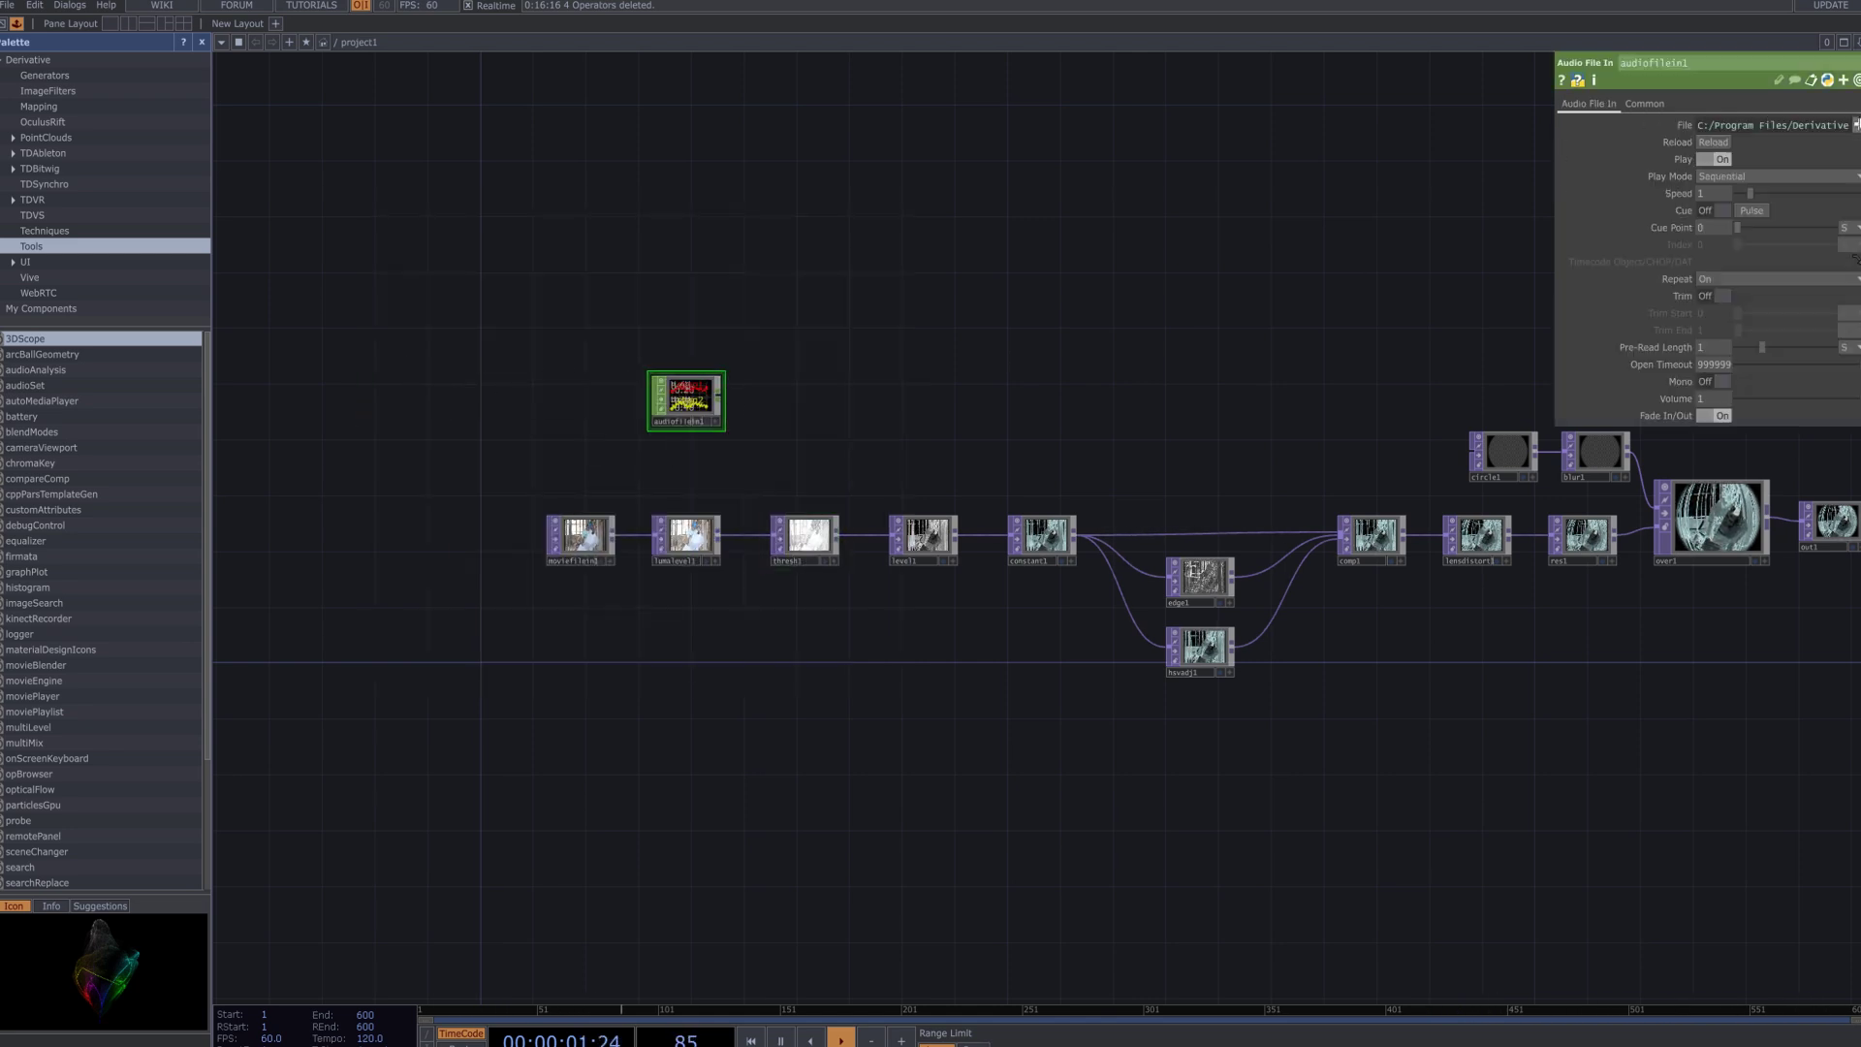
Load the Vegyn music track from disk as the source file of audiofilein1.
{"action": "left_click", "coordinate": [1856, 125]}
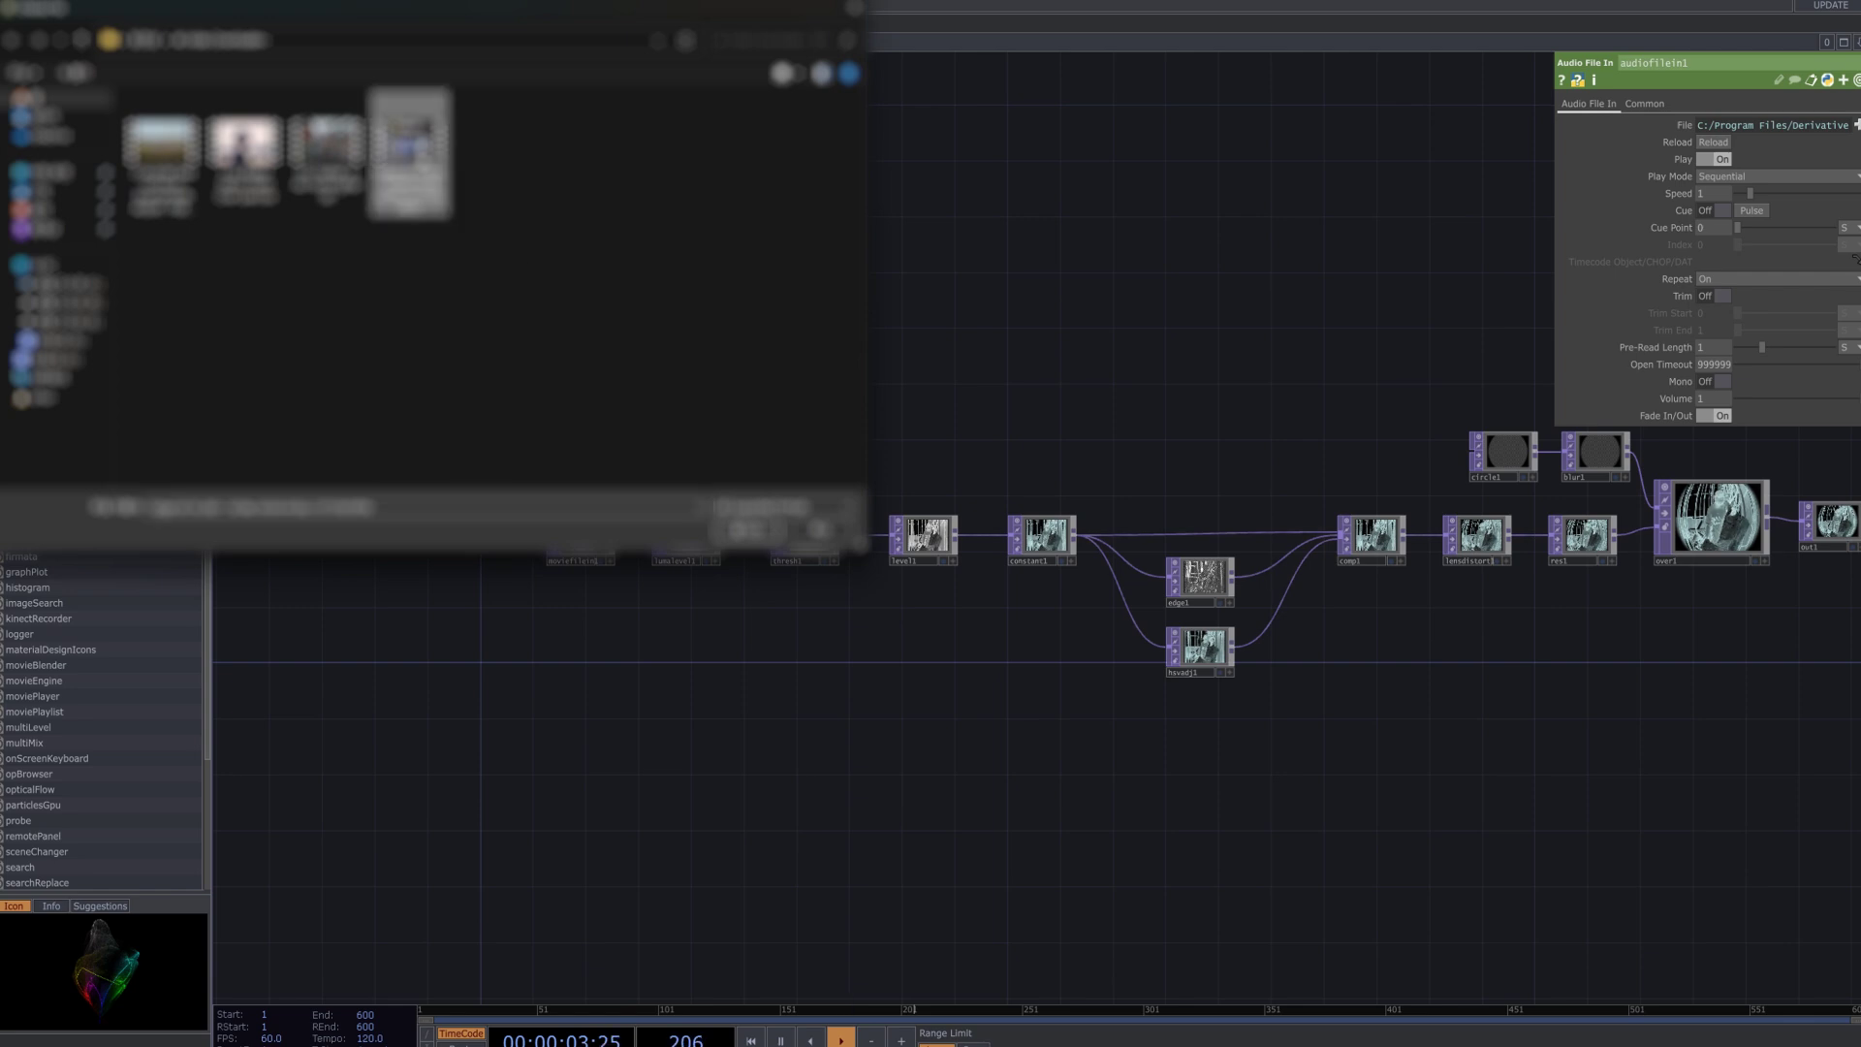
{"action": "left_click", "coordinate": [772, 536]}
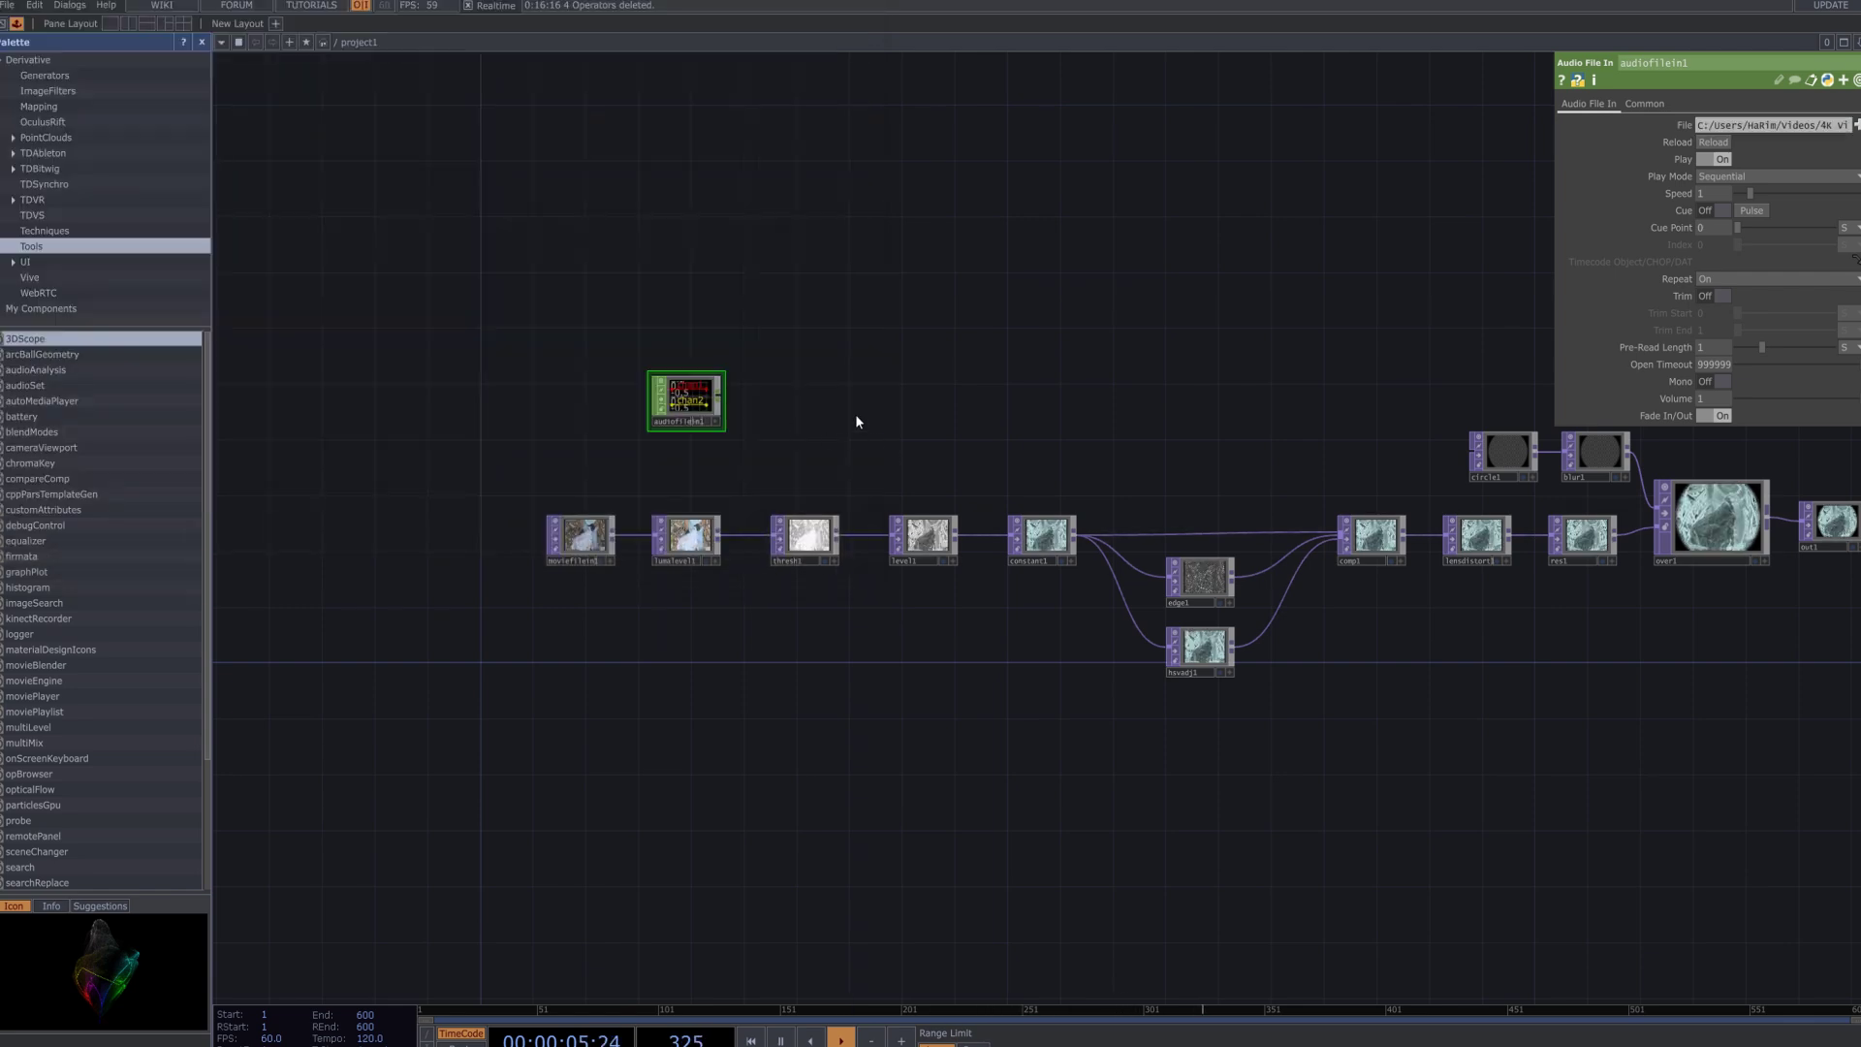
{"action": "left_click", "coordinate": [1856, 125]}
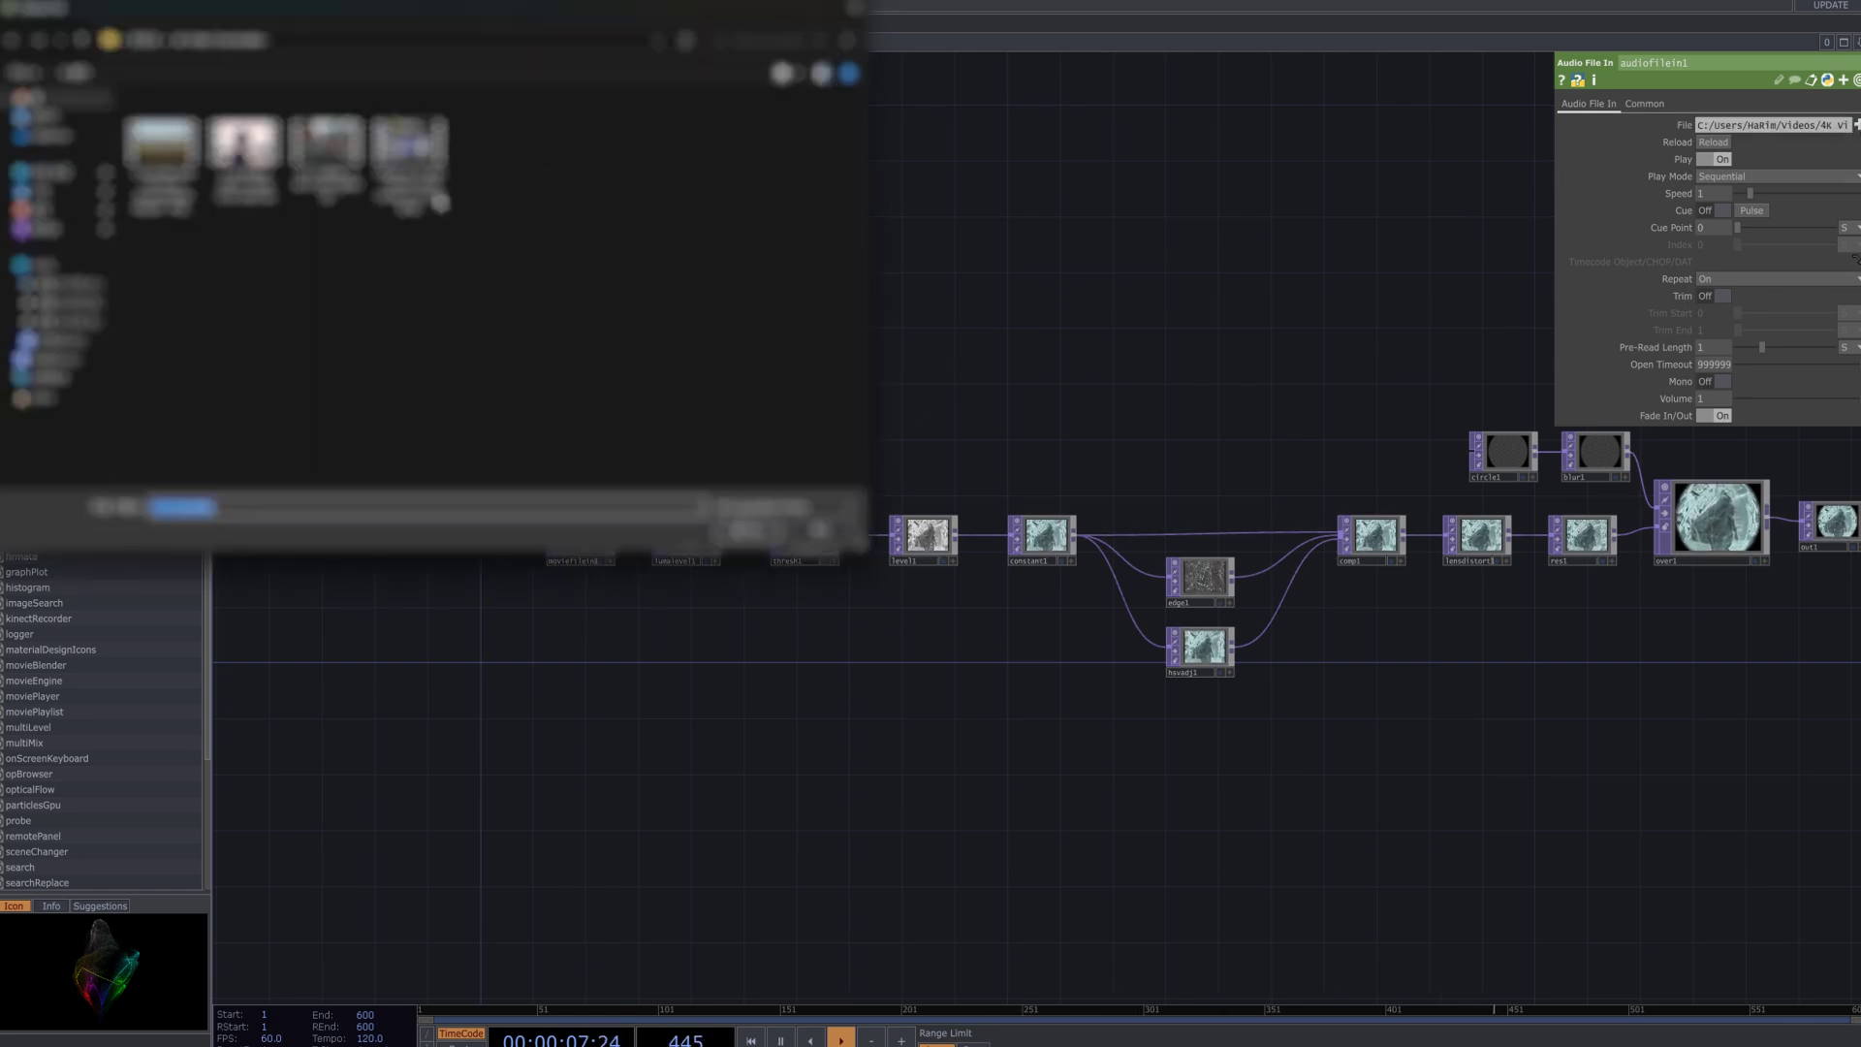
{"action": "left_click", "coordinate": [38, 182]}
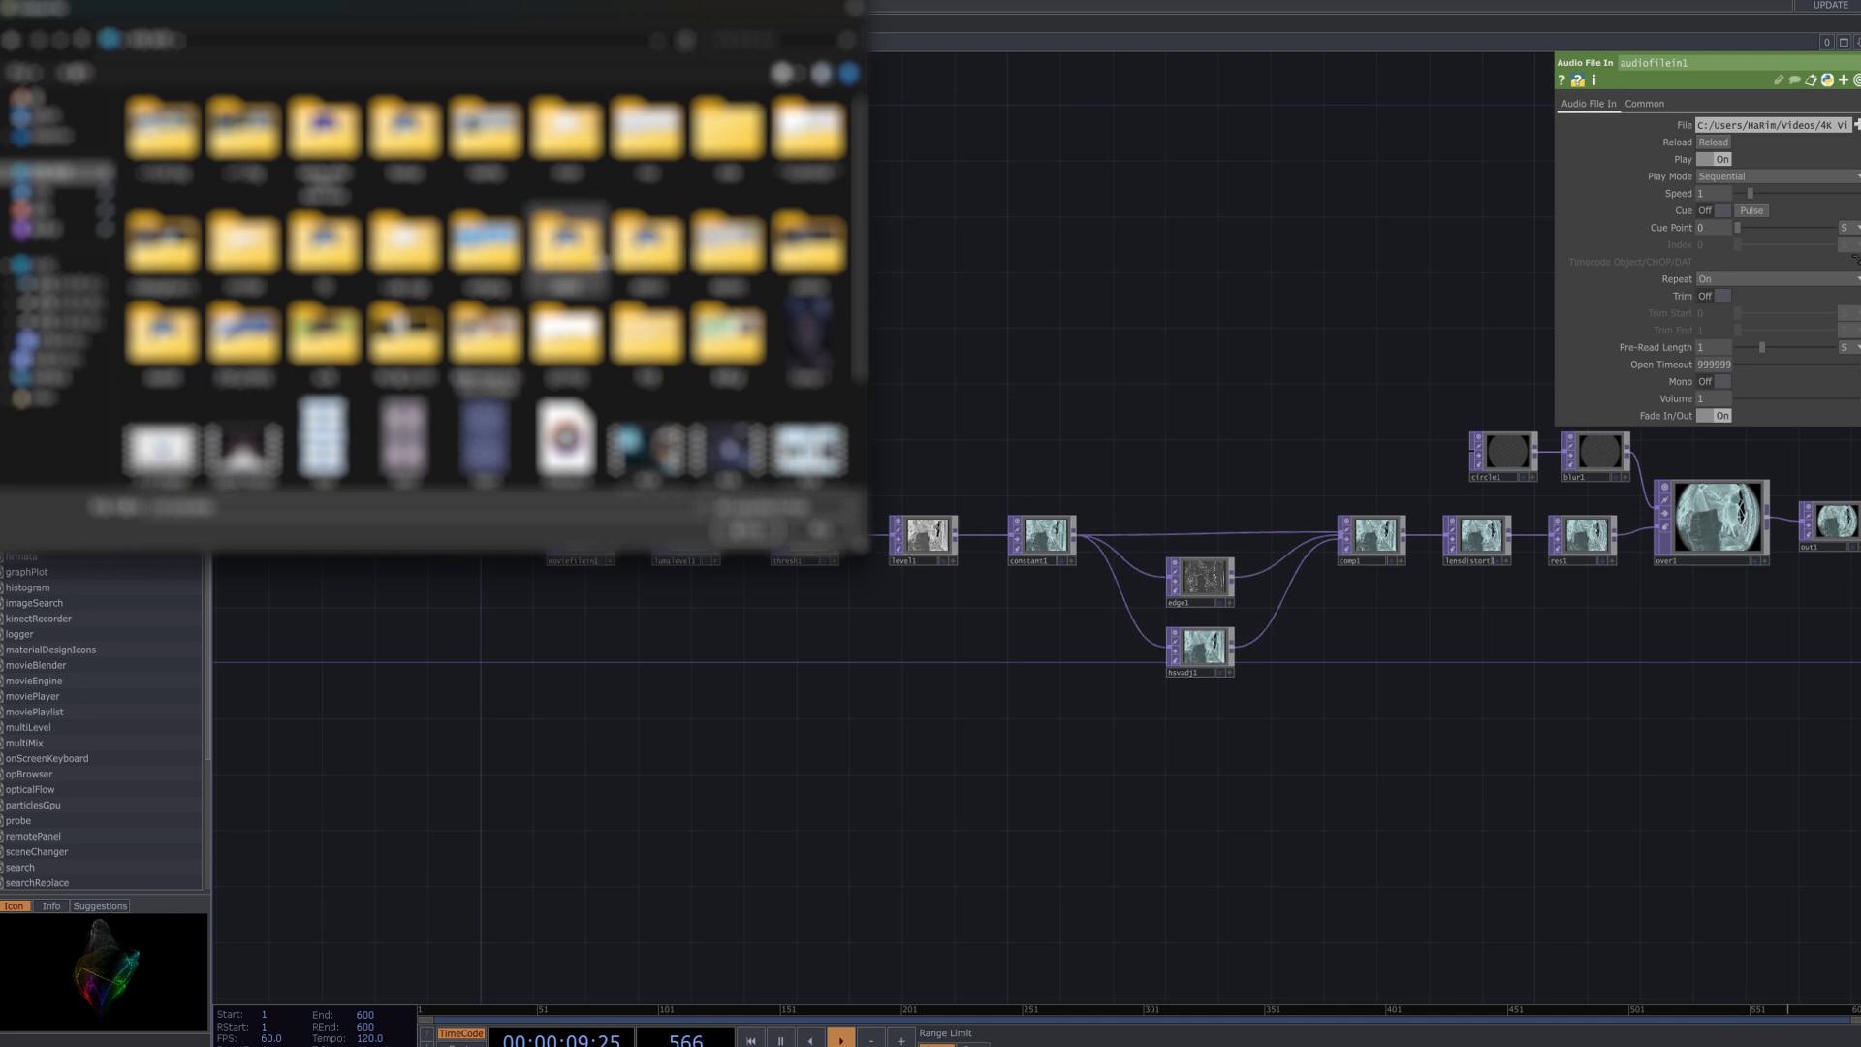
{"action": "double_click", "coordinate": [159, 369]}
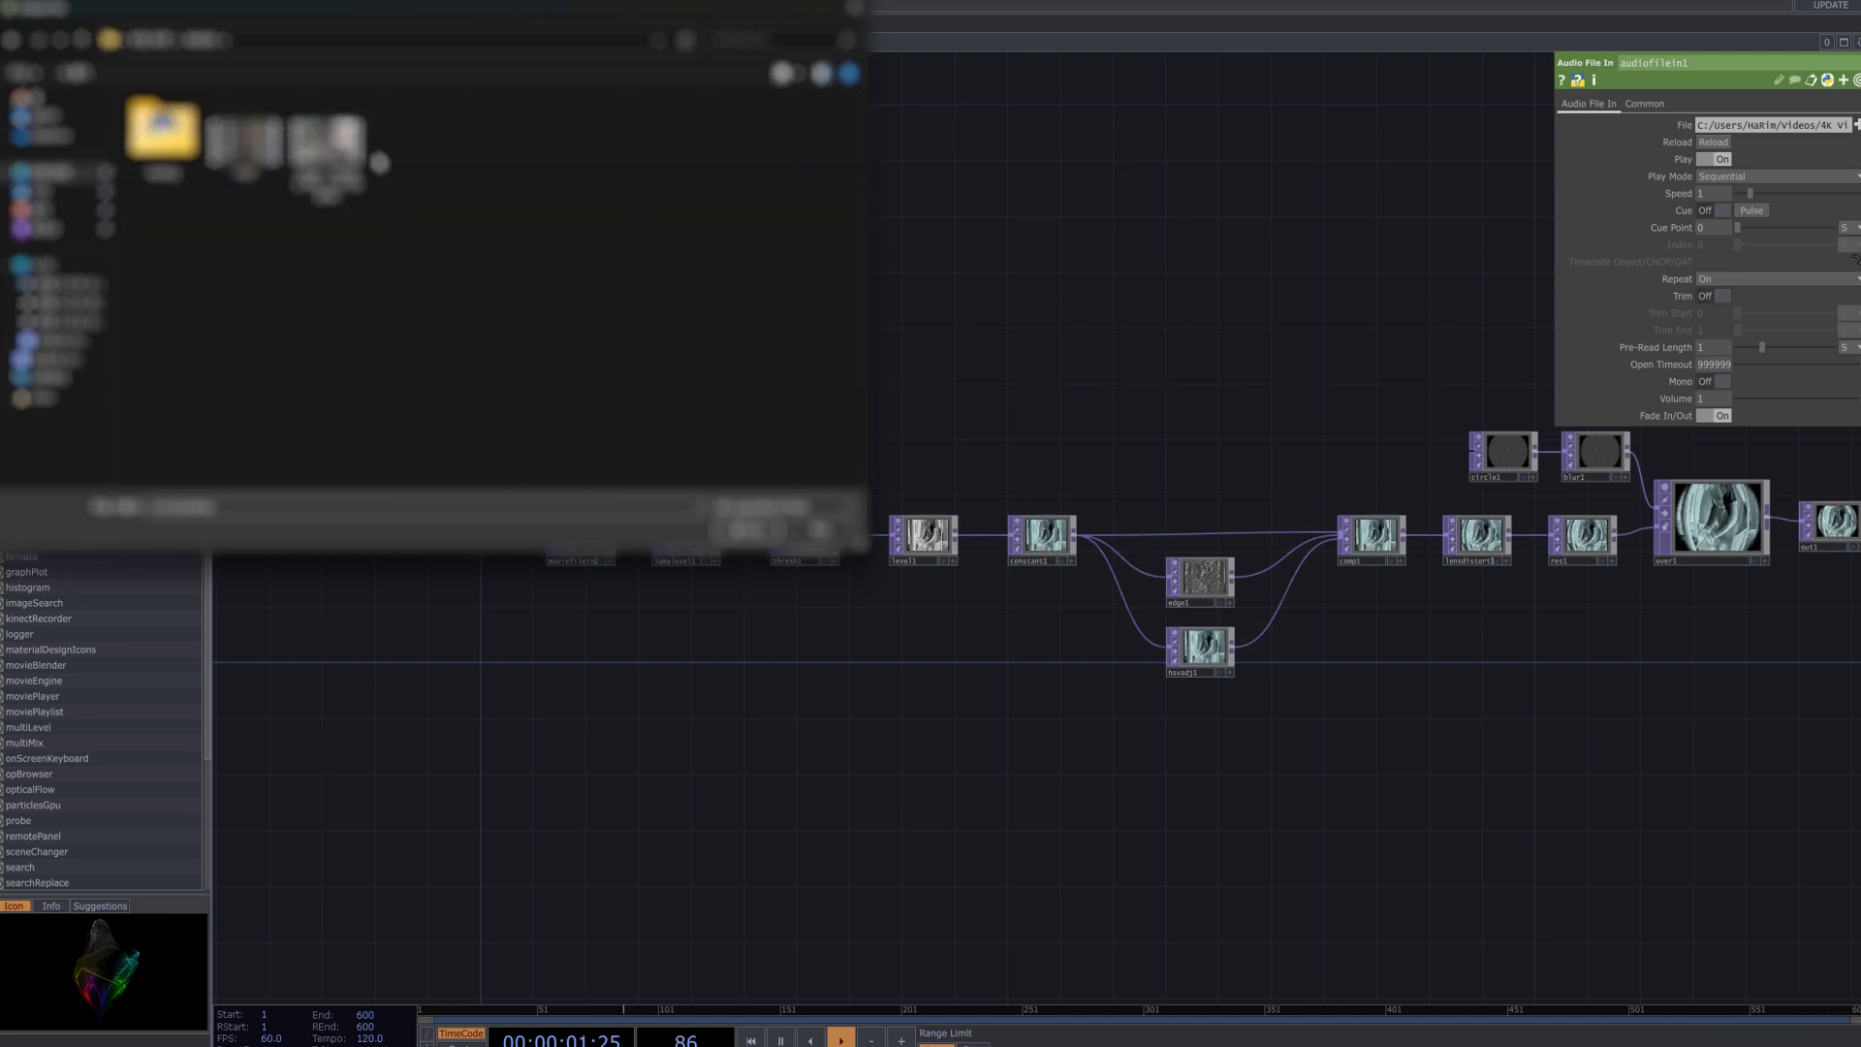
{"action": "left_click", "coordinate": [734, 529]}
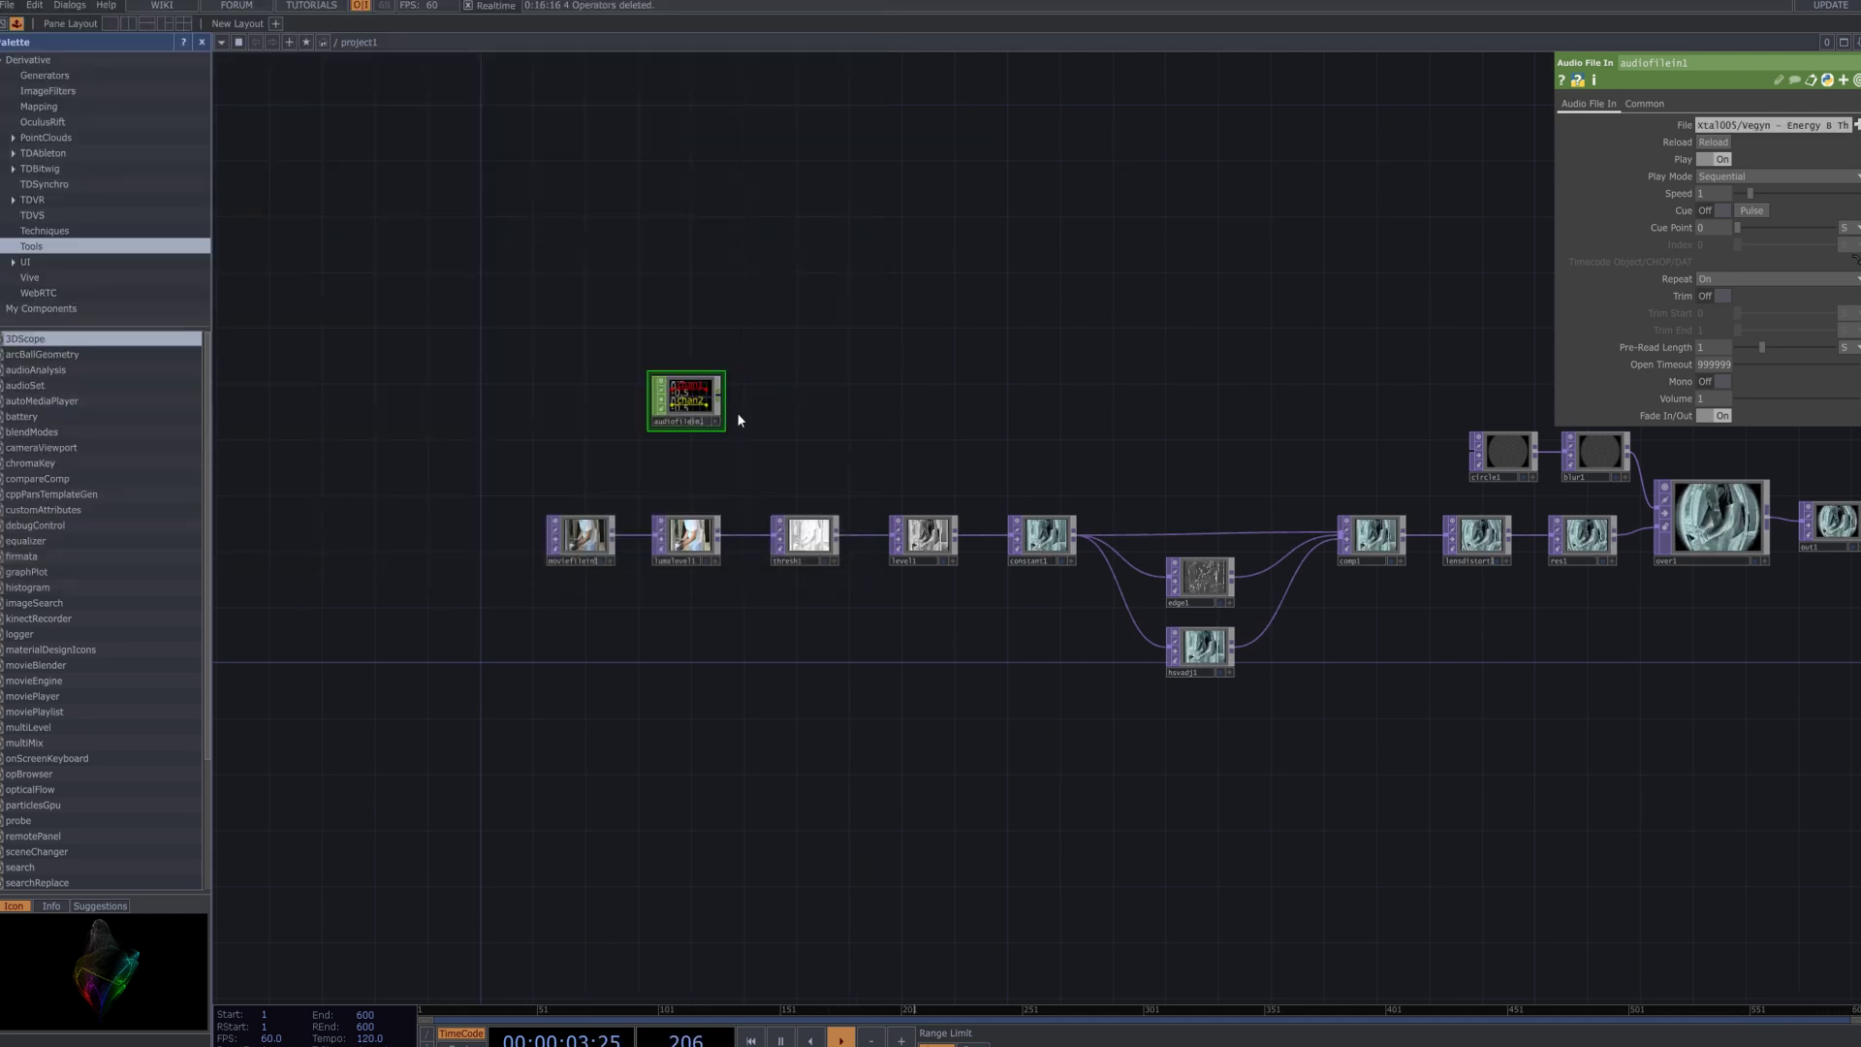
Extend audiofilein1 with a connected Audio Device Out CHOP followed by a Null CHOP.
{"action": "right_click", "coordinate": [723, 399]}
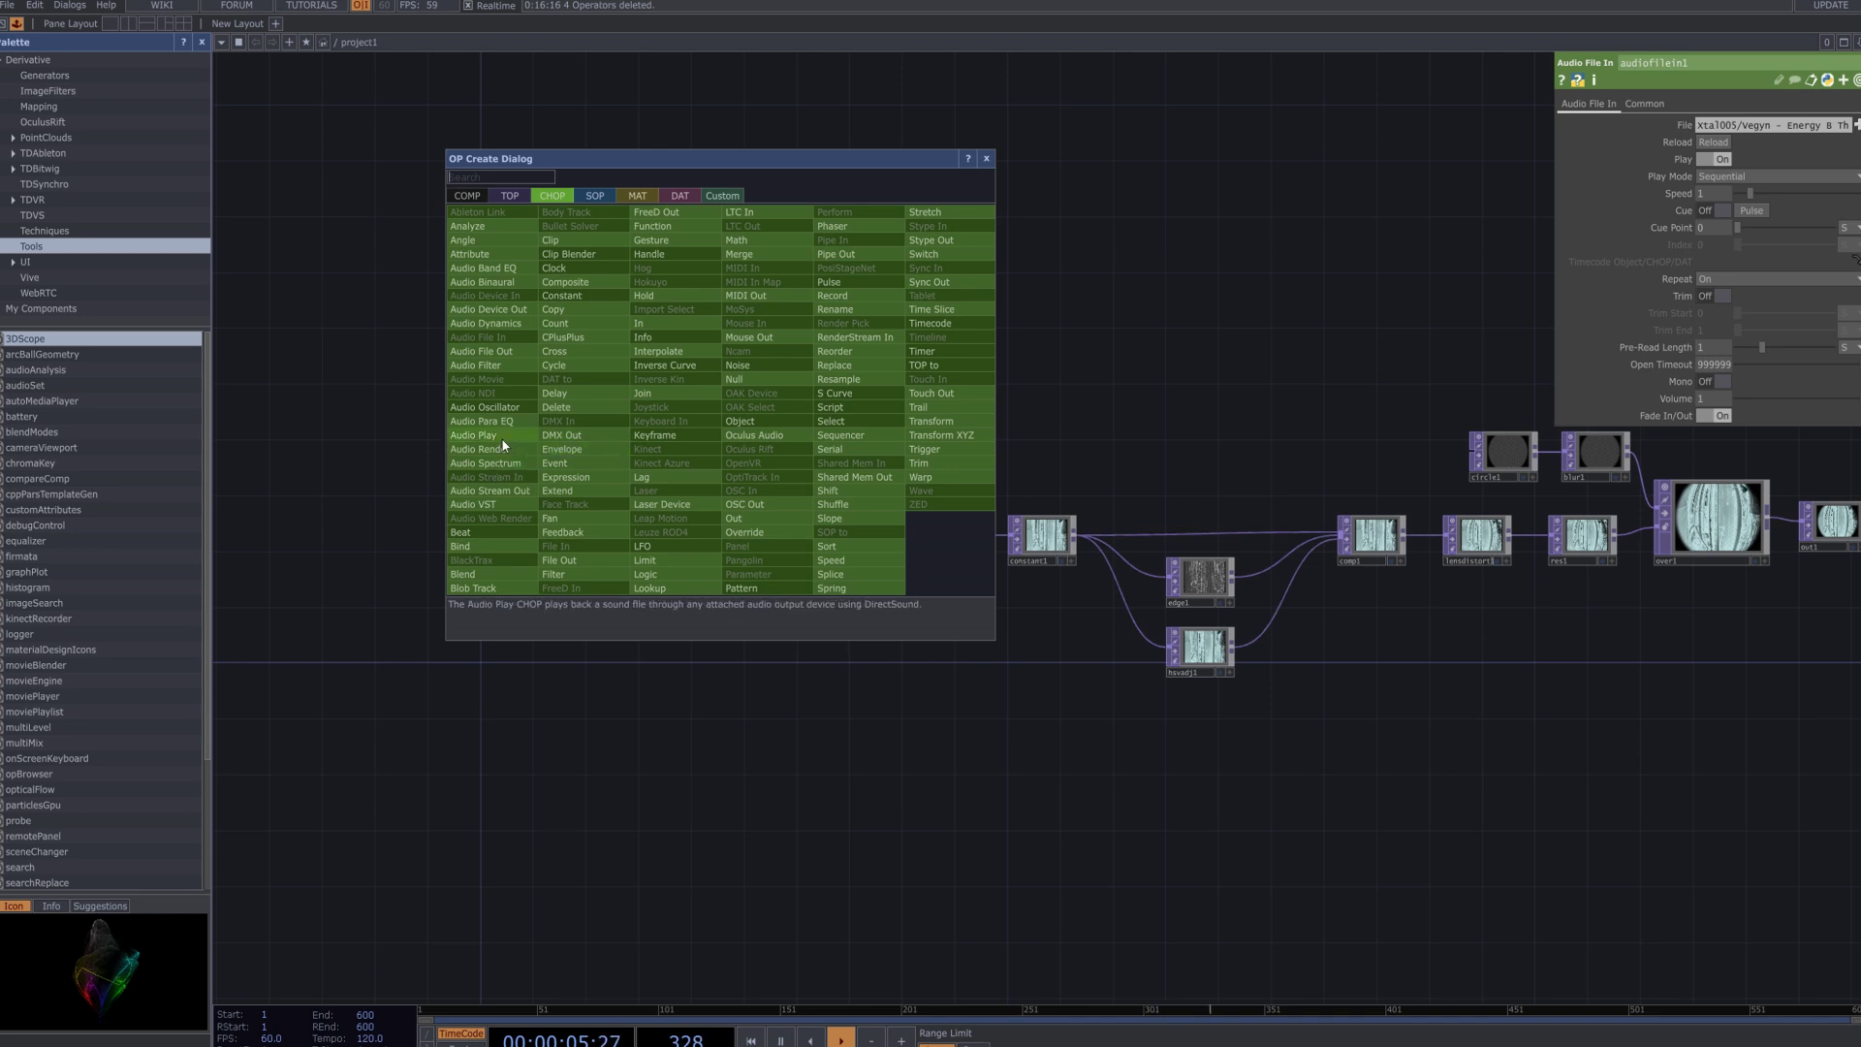
{"action": "left_click", "coordinate": [489, 309]}
{"action": "left_click", "coordinate": [797, 414]}
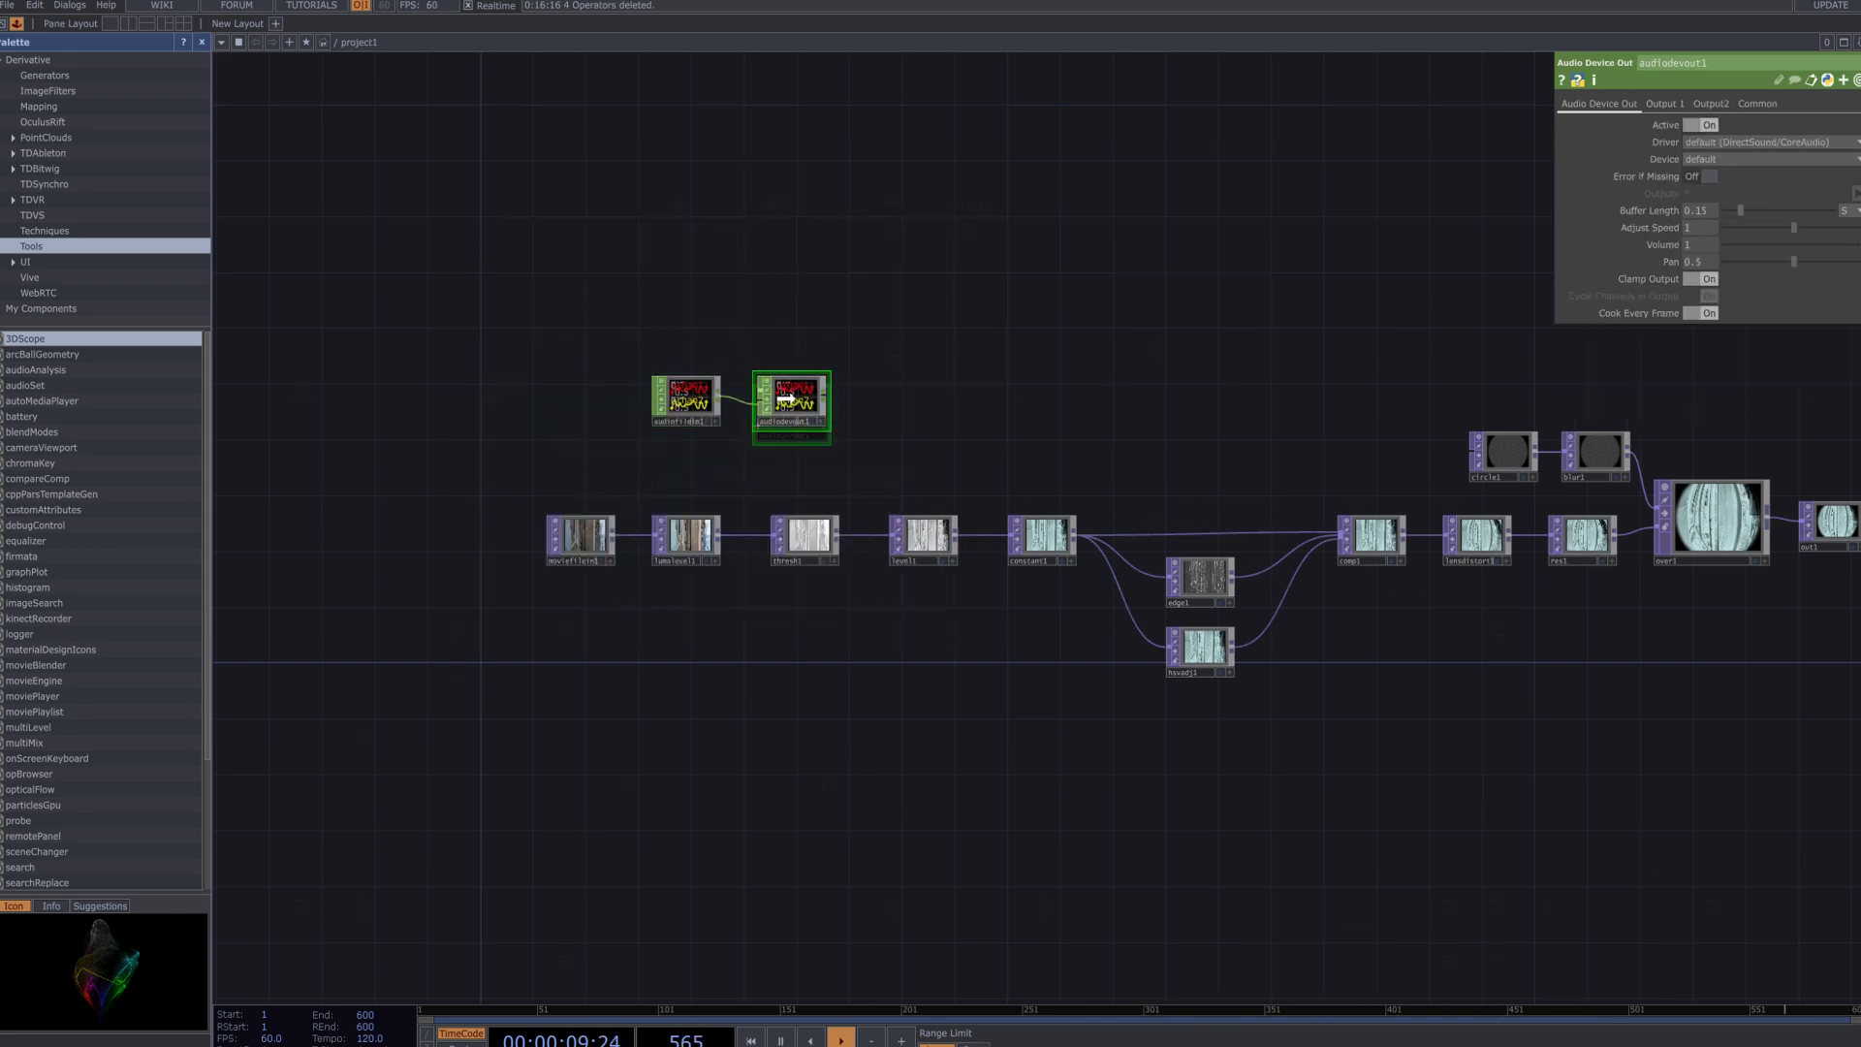
{"action": "right_click", "coordinate": [827, 407]}
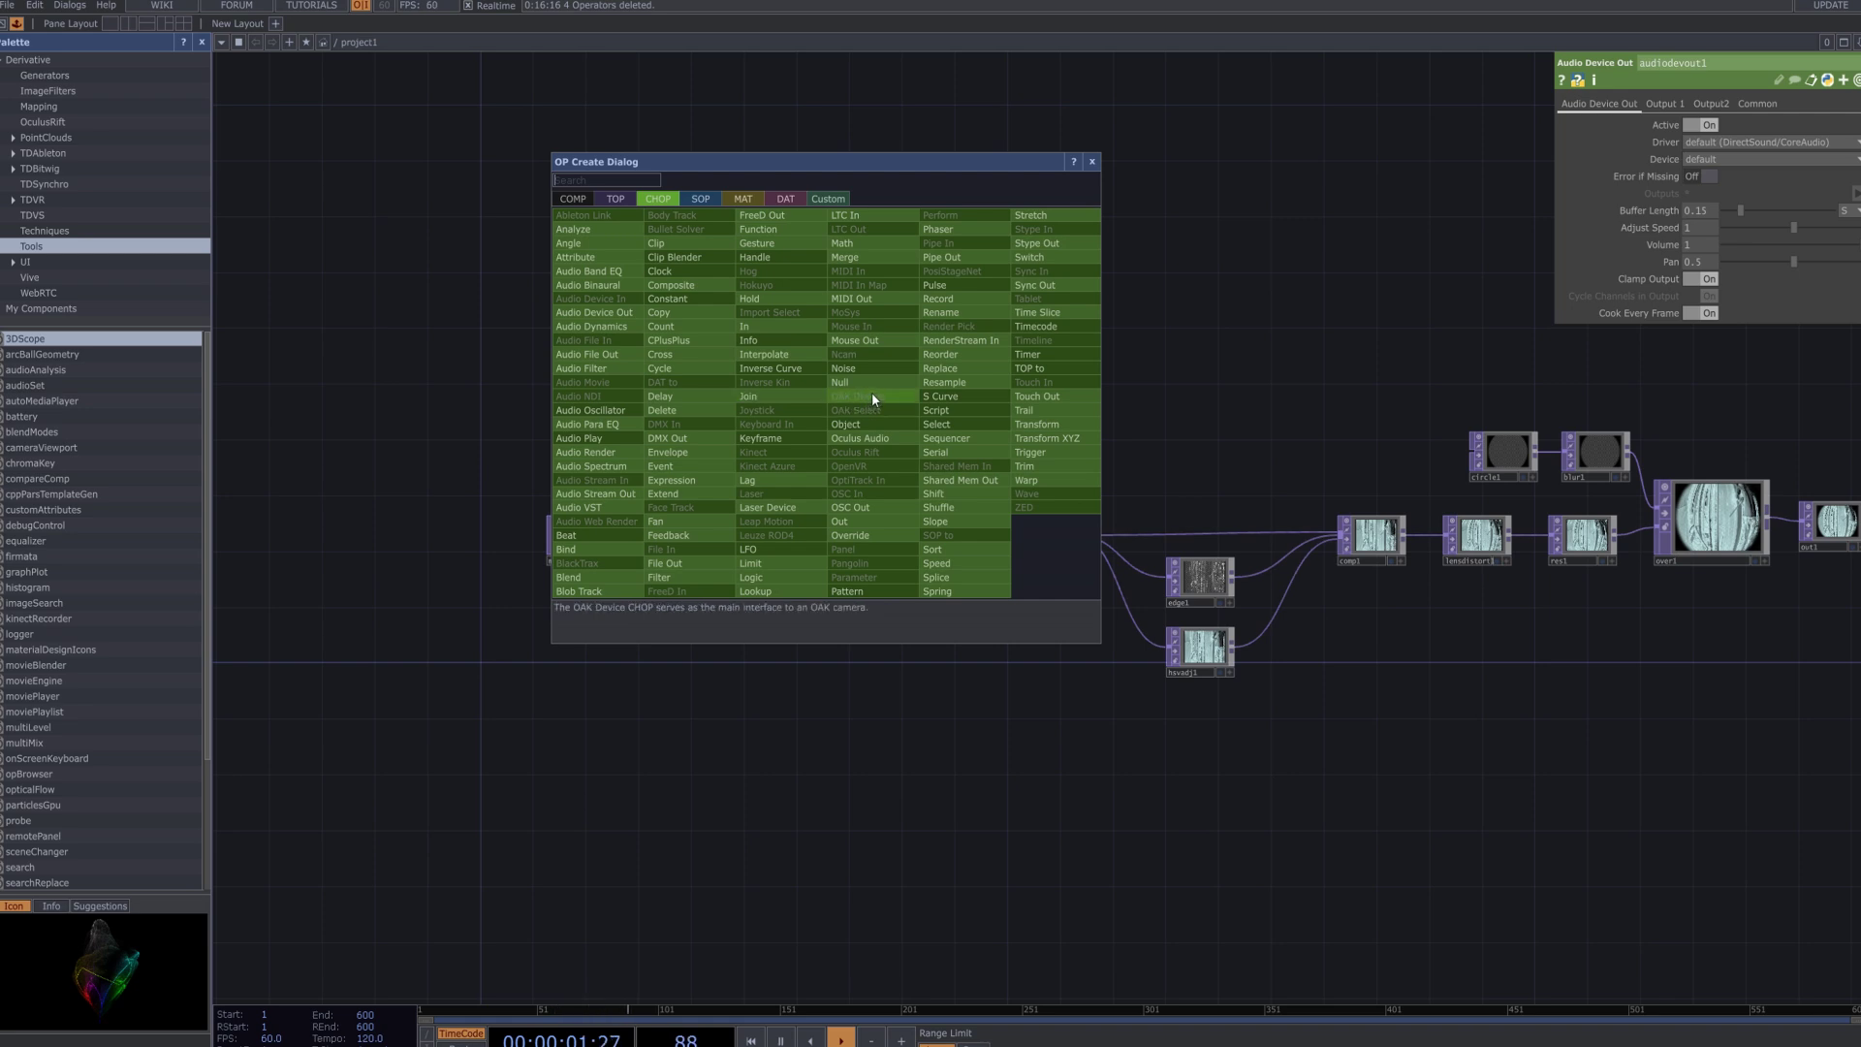
{"action": "left_click", "coordinate": [875, 393]}
{"action": "left_click", "coordinate": [901, 409]}
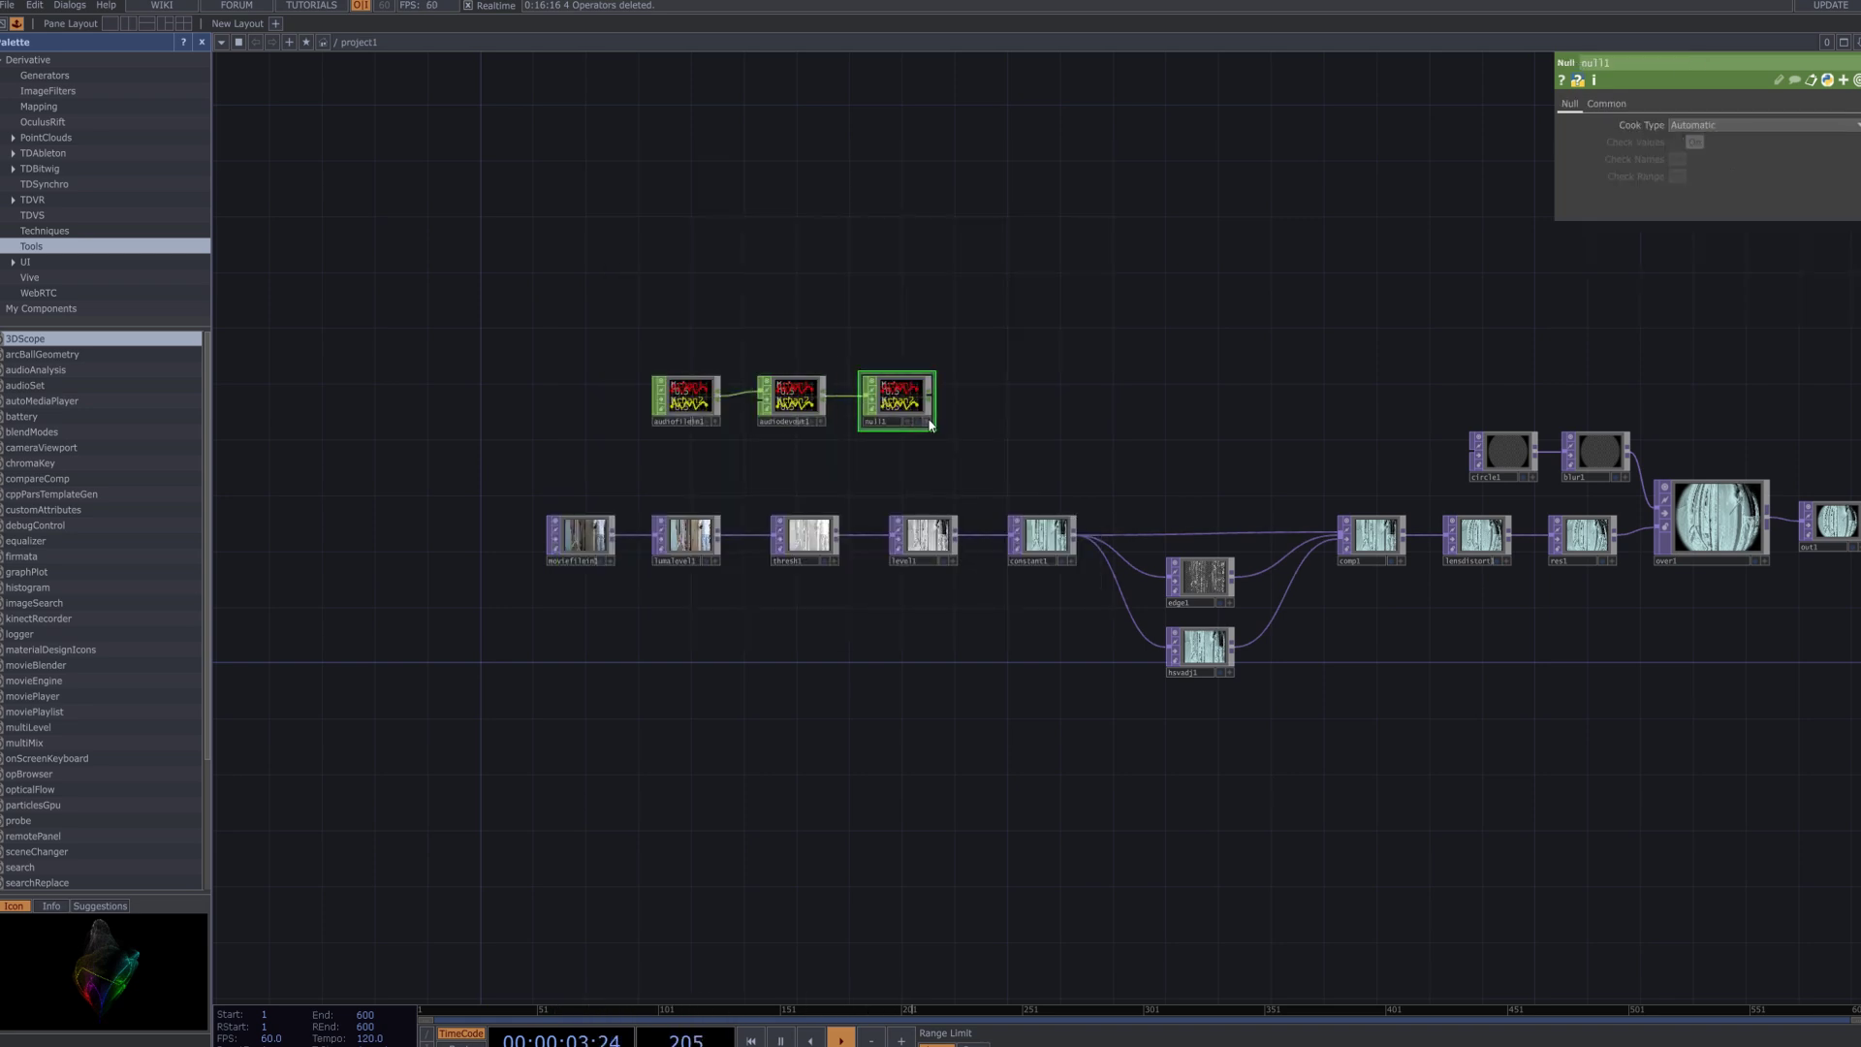
Make null1's viewer active and link its chan2 channel to the Threshold parameter of thresh1.
{"action": "left_click", "coordinate": [927, 422]}
{"action": "left_click_drag", "start_coordinate": [896, 405], "coordinate": [900, 409]}
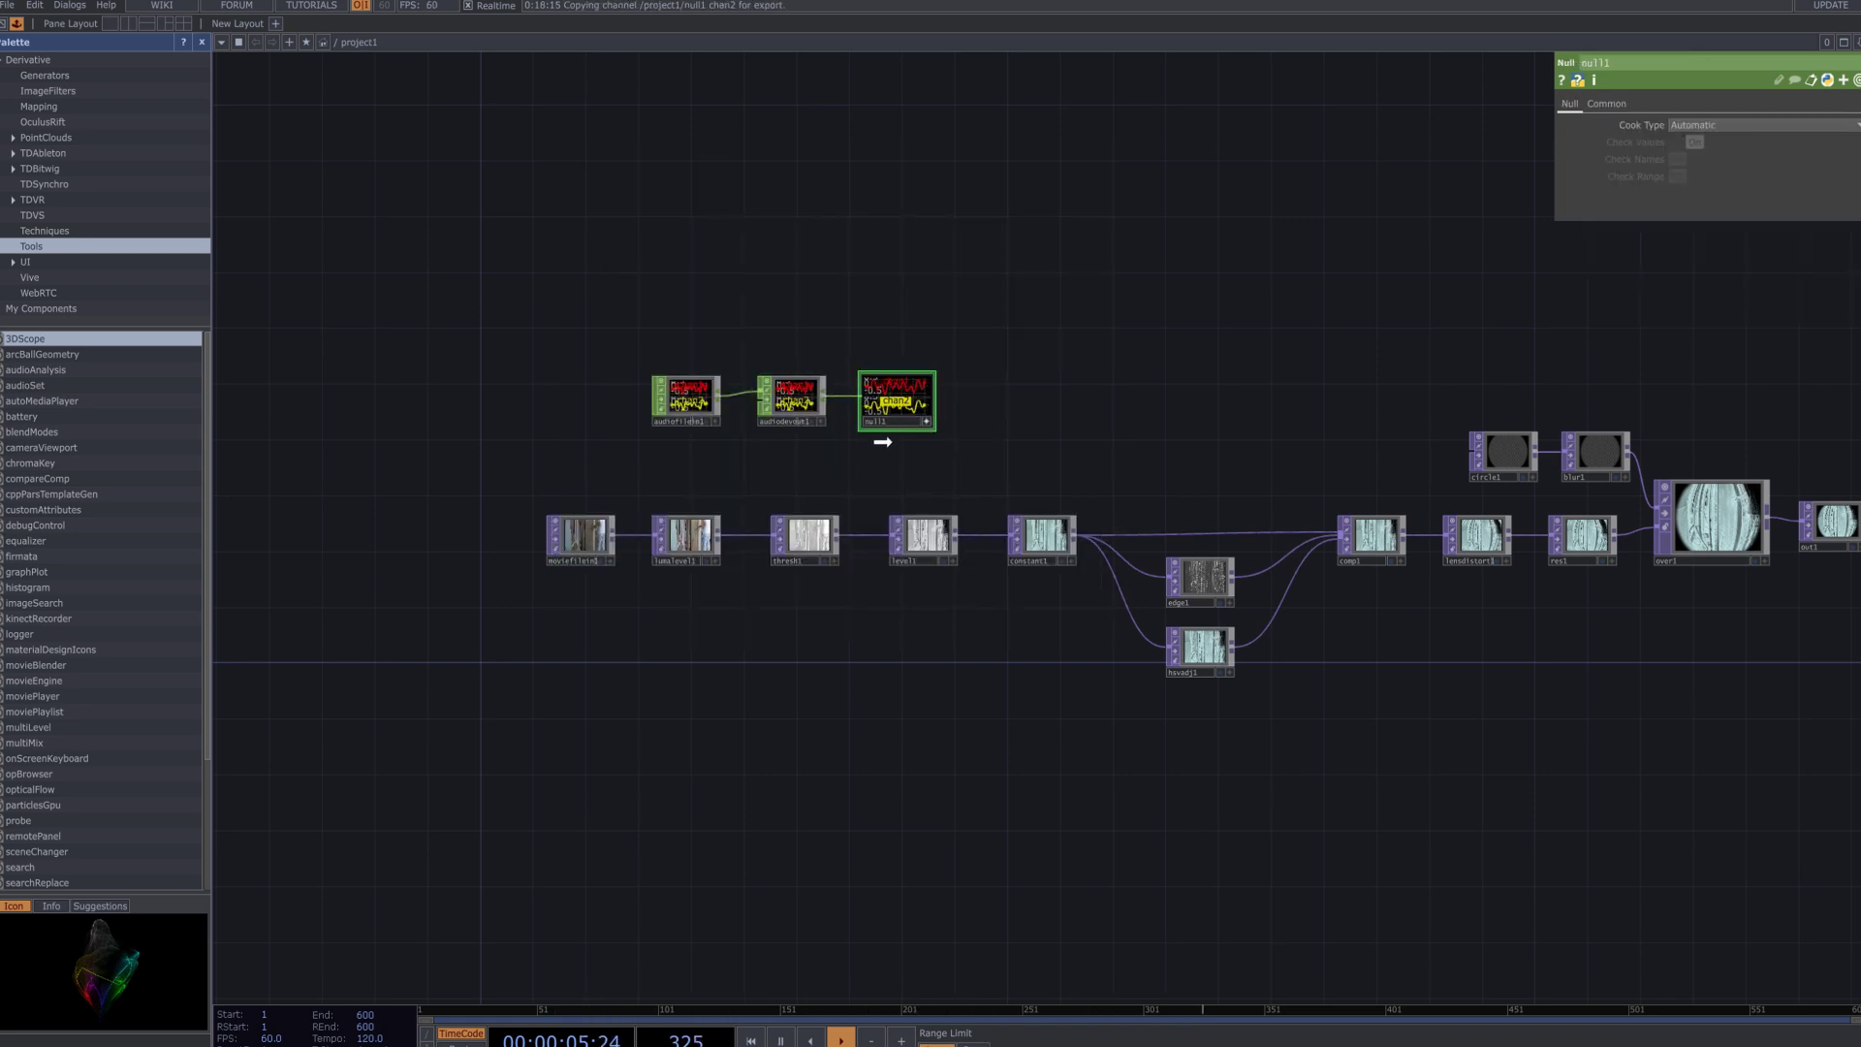
{"action": "left_click", "coordinate": [799, 536]}
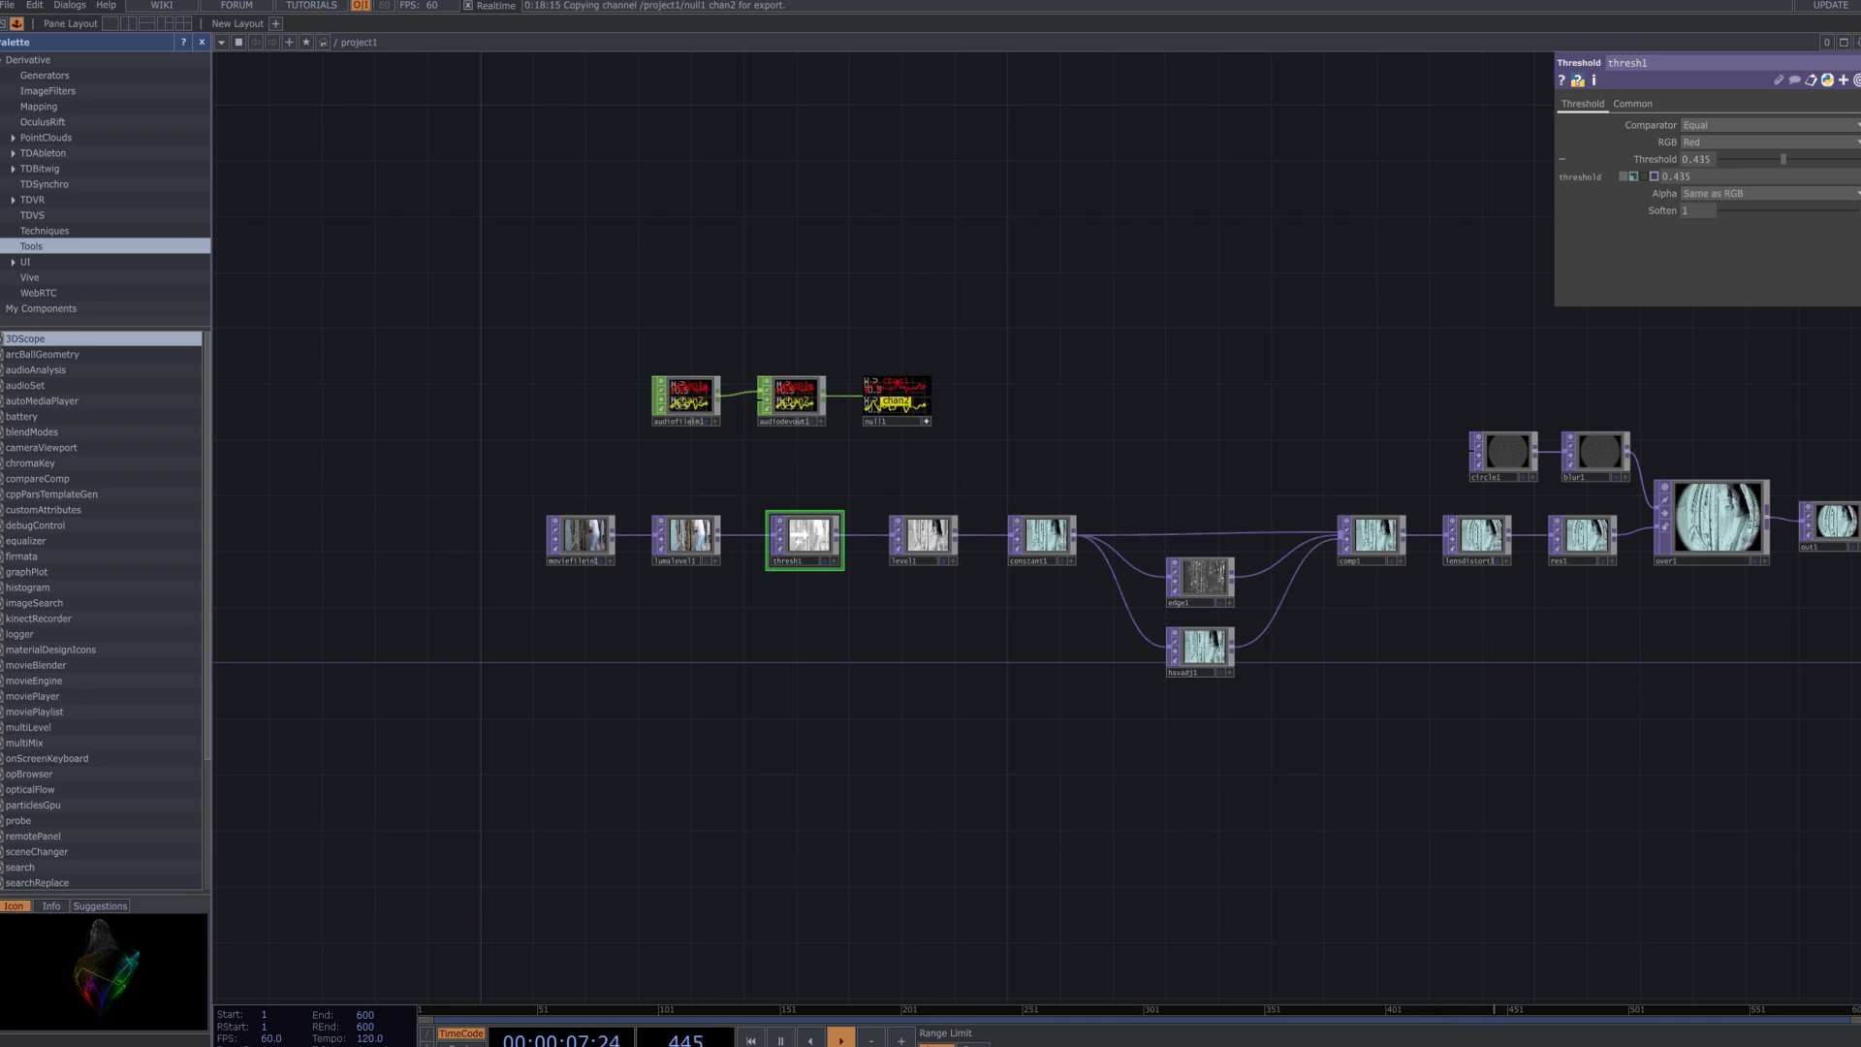
{"action": "left_click", "coordinate": [1722, 158]}
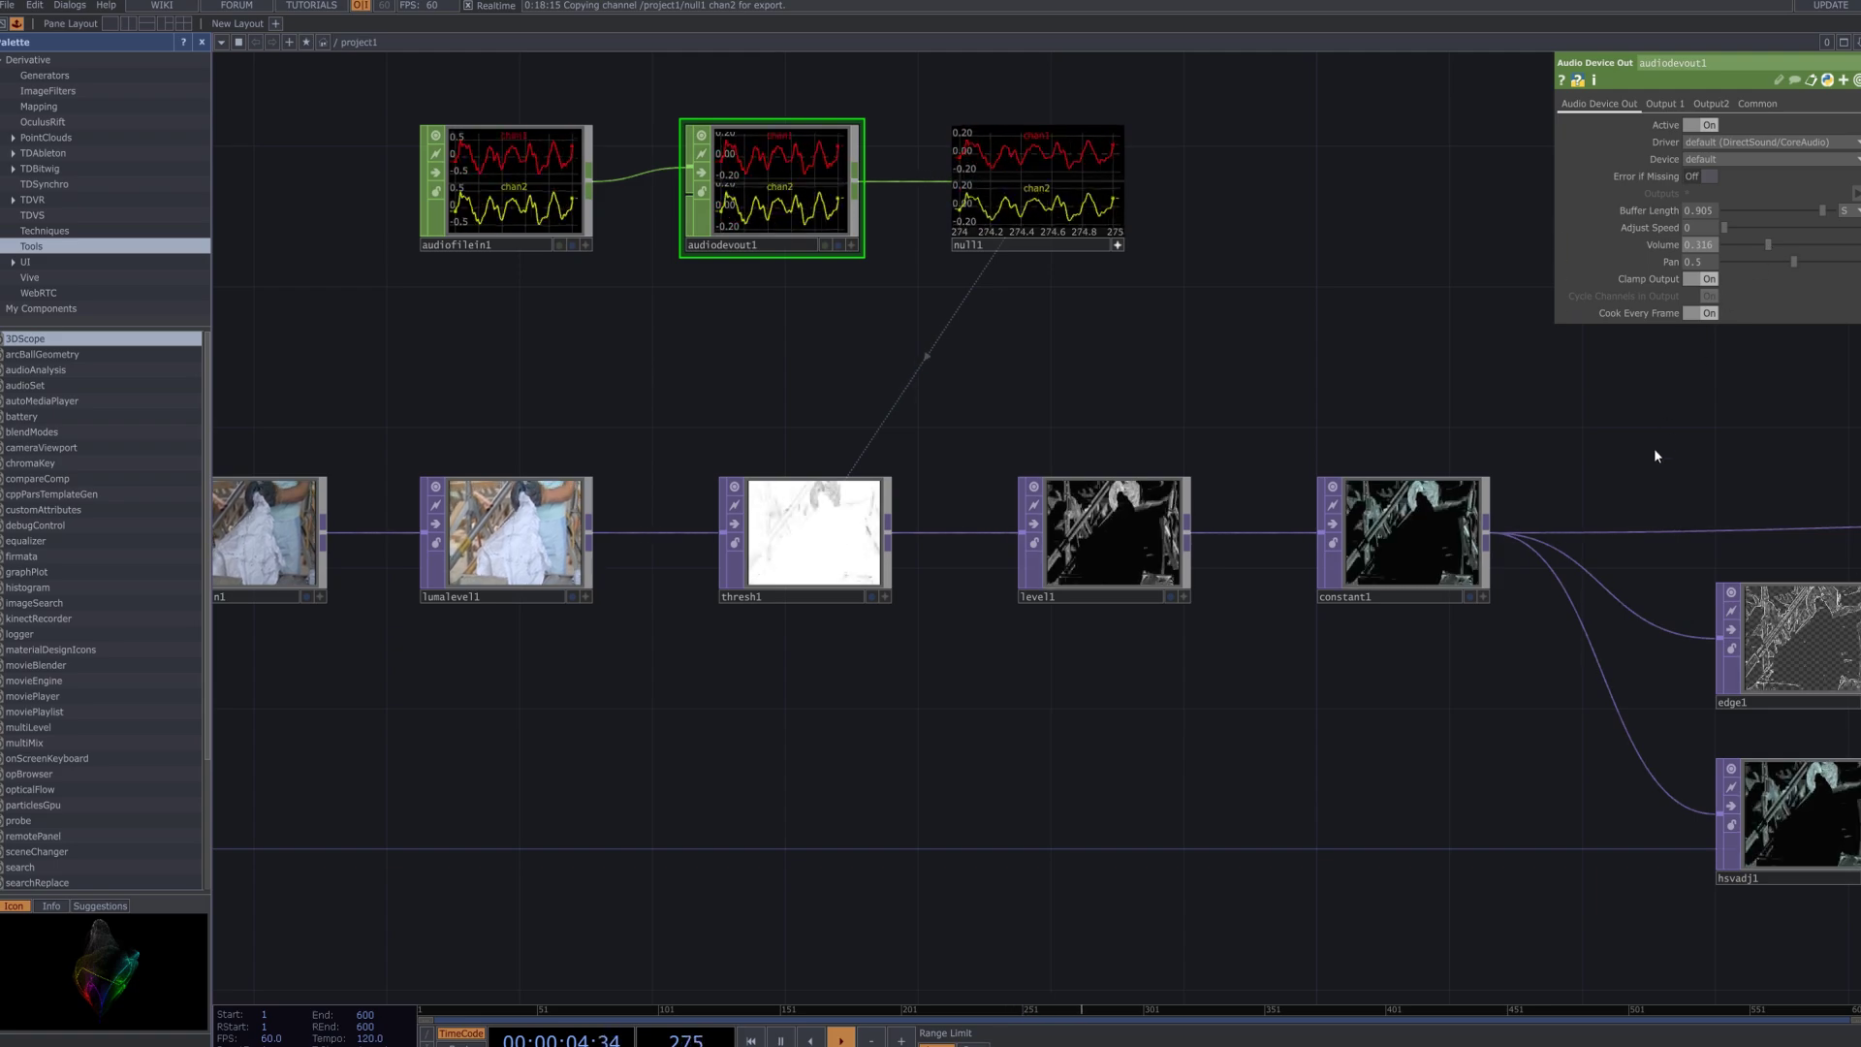
Set the volume of audiodevout1 to about 0.56, comparing lower and higher values against the over1 preview.
{"action": "left_click_drag", "start_coordinate": [1231, 396], "coordinate": [355, 336]}
{"action": "left_click_drag", "start_coordinate": [1820, 526], "coordinate": [881, 555]}
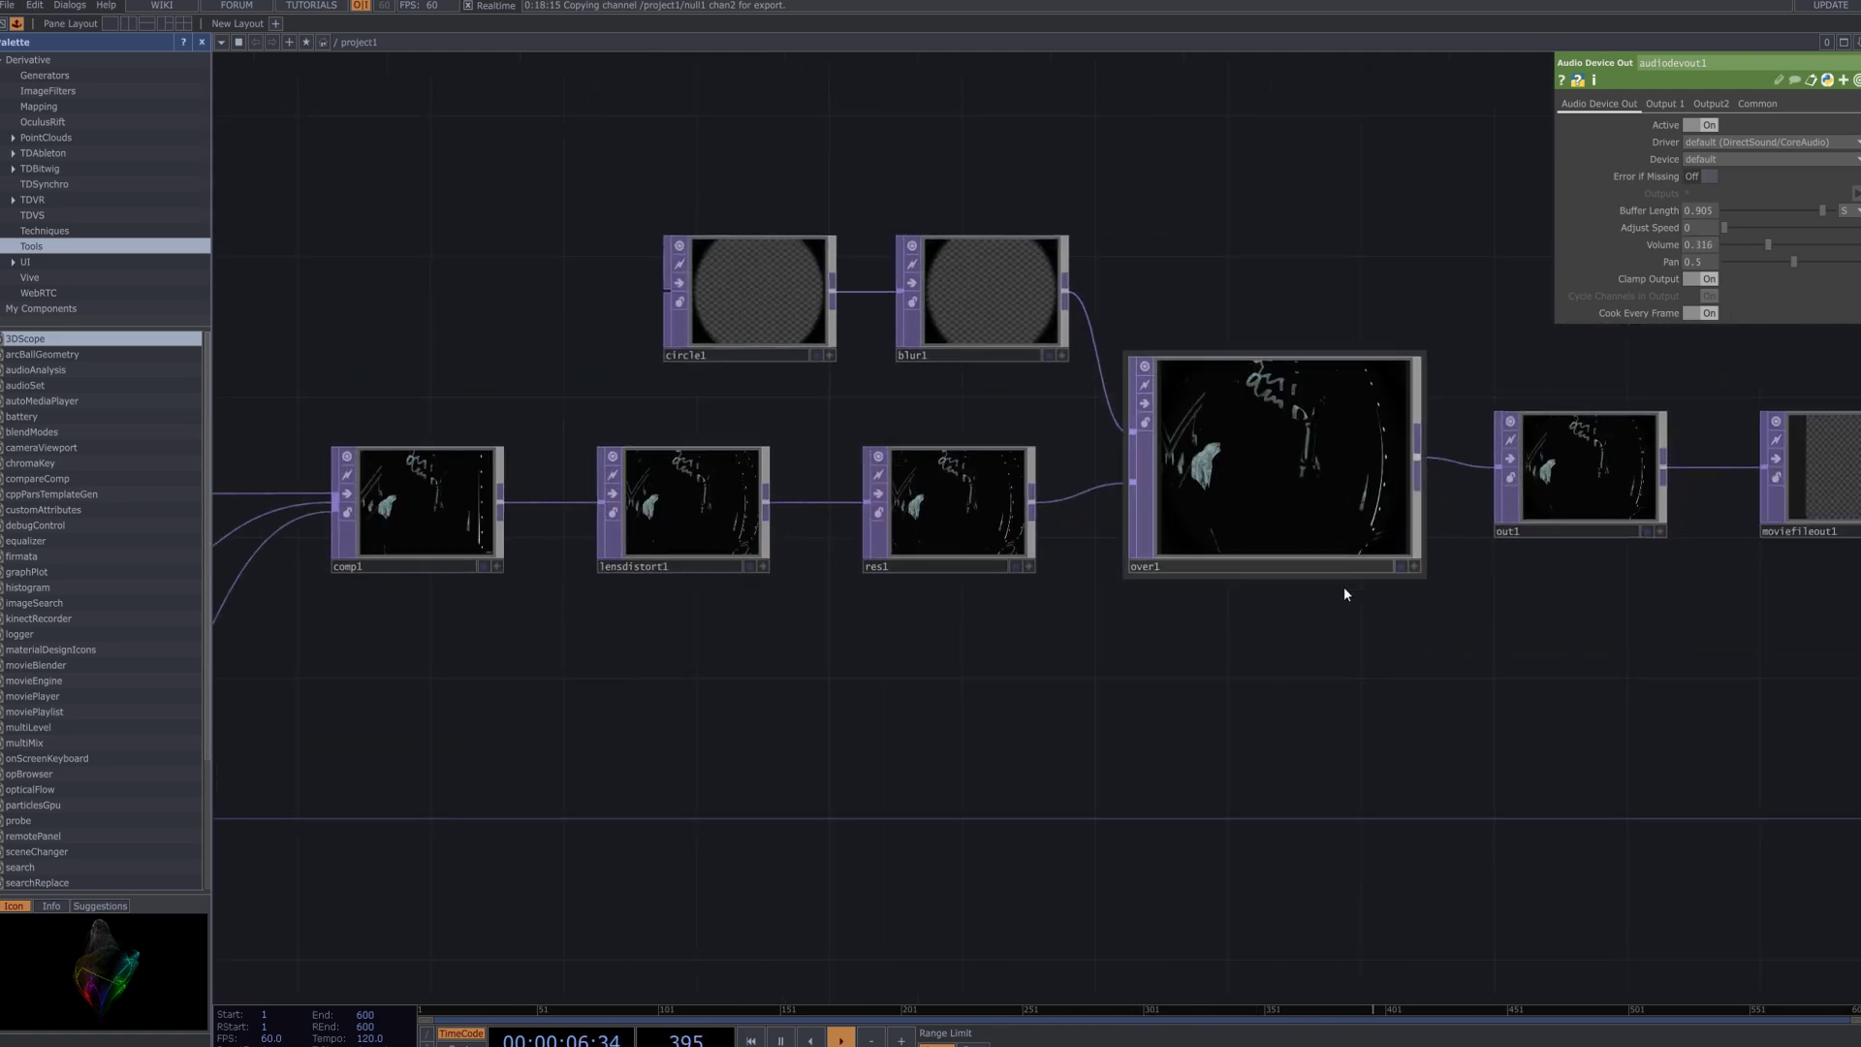
{"action": "scroll", "coordinate": [1343, 586], "scroll_direction": "up", "scroll_amount": 5}
{"action": "left_click_drag", "start_coordinate": [1385, 758], "coordinate": [1290, 958]}
{"action": "scroll", "coordinate": [1289, 957], "scroll_direction": "up", "scroll_amount": 3}
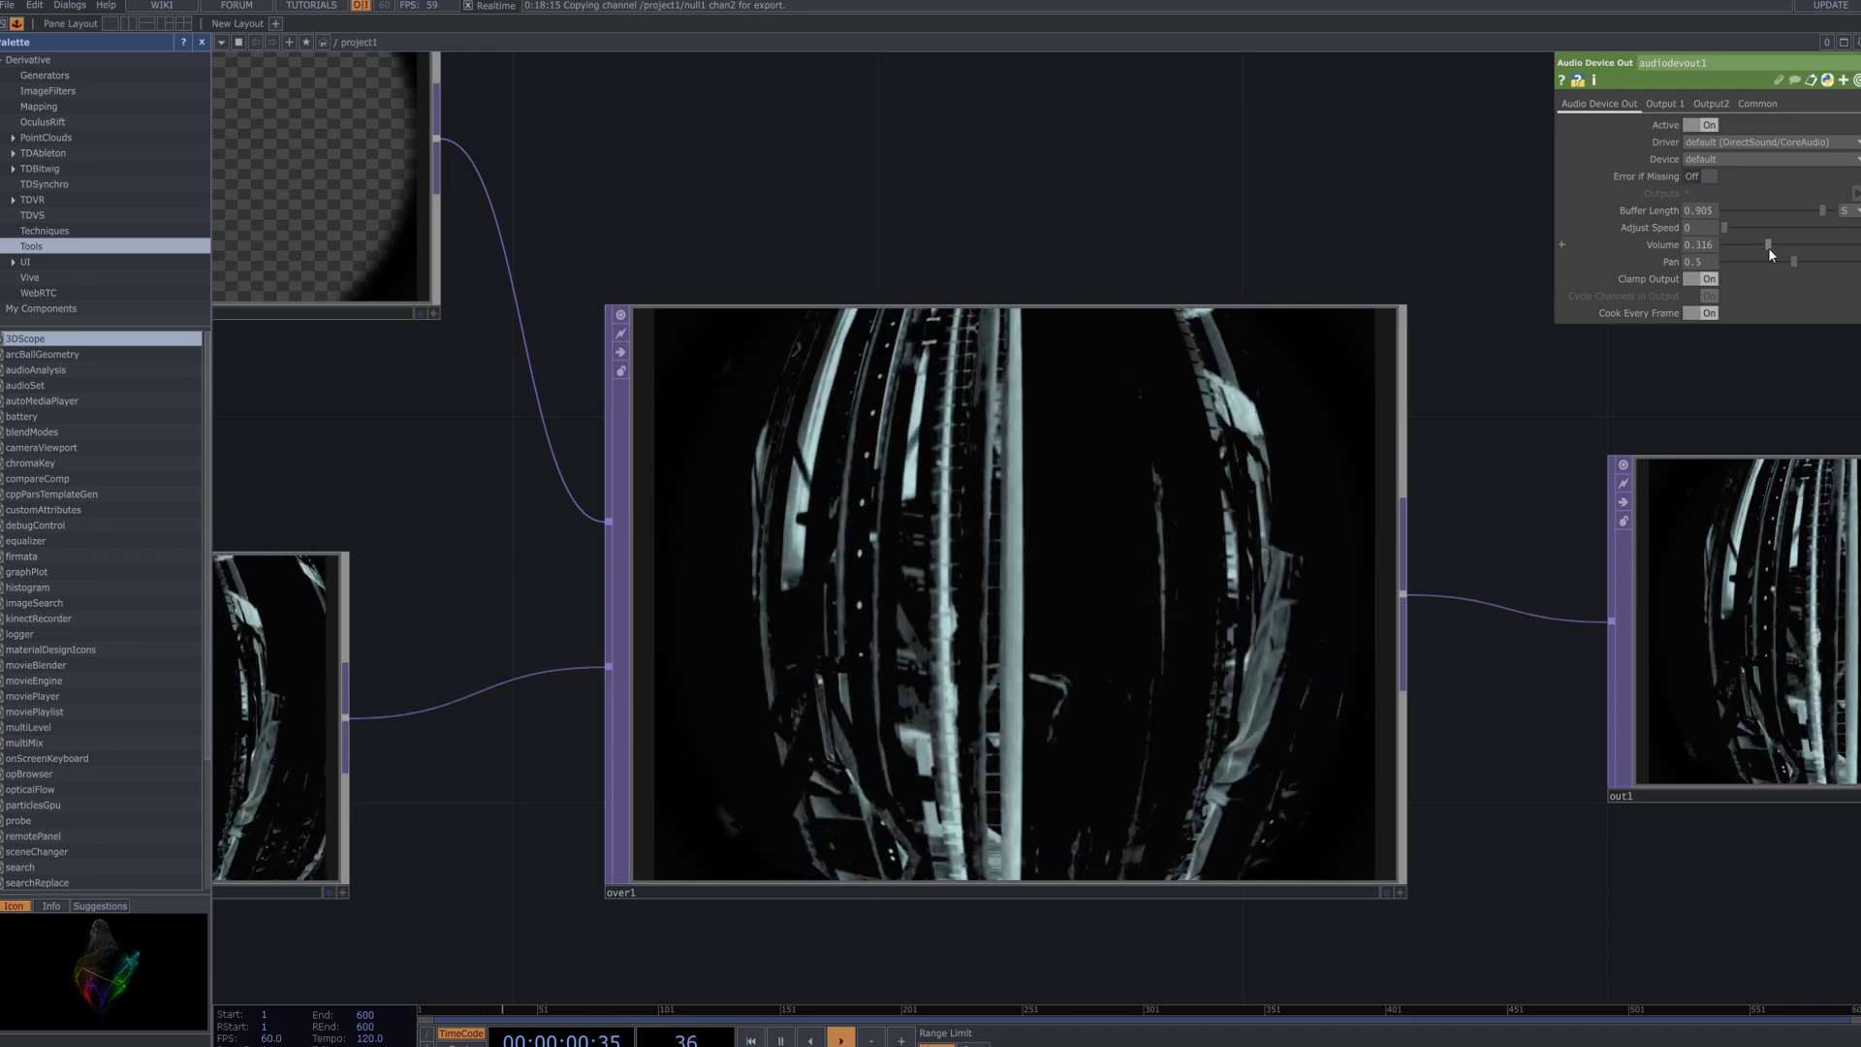
{"action": "left_click_drag", "start_coordinate": [1771, 245], "coordinate": [1742, 248]}
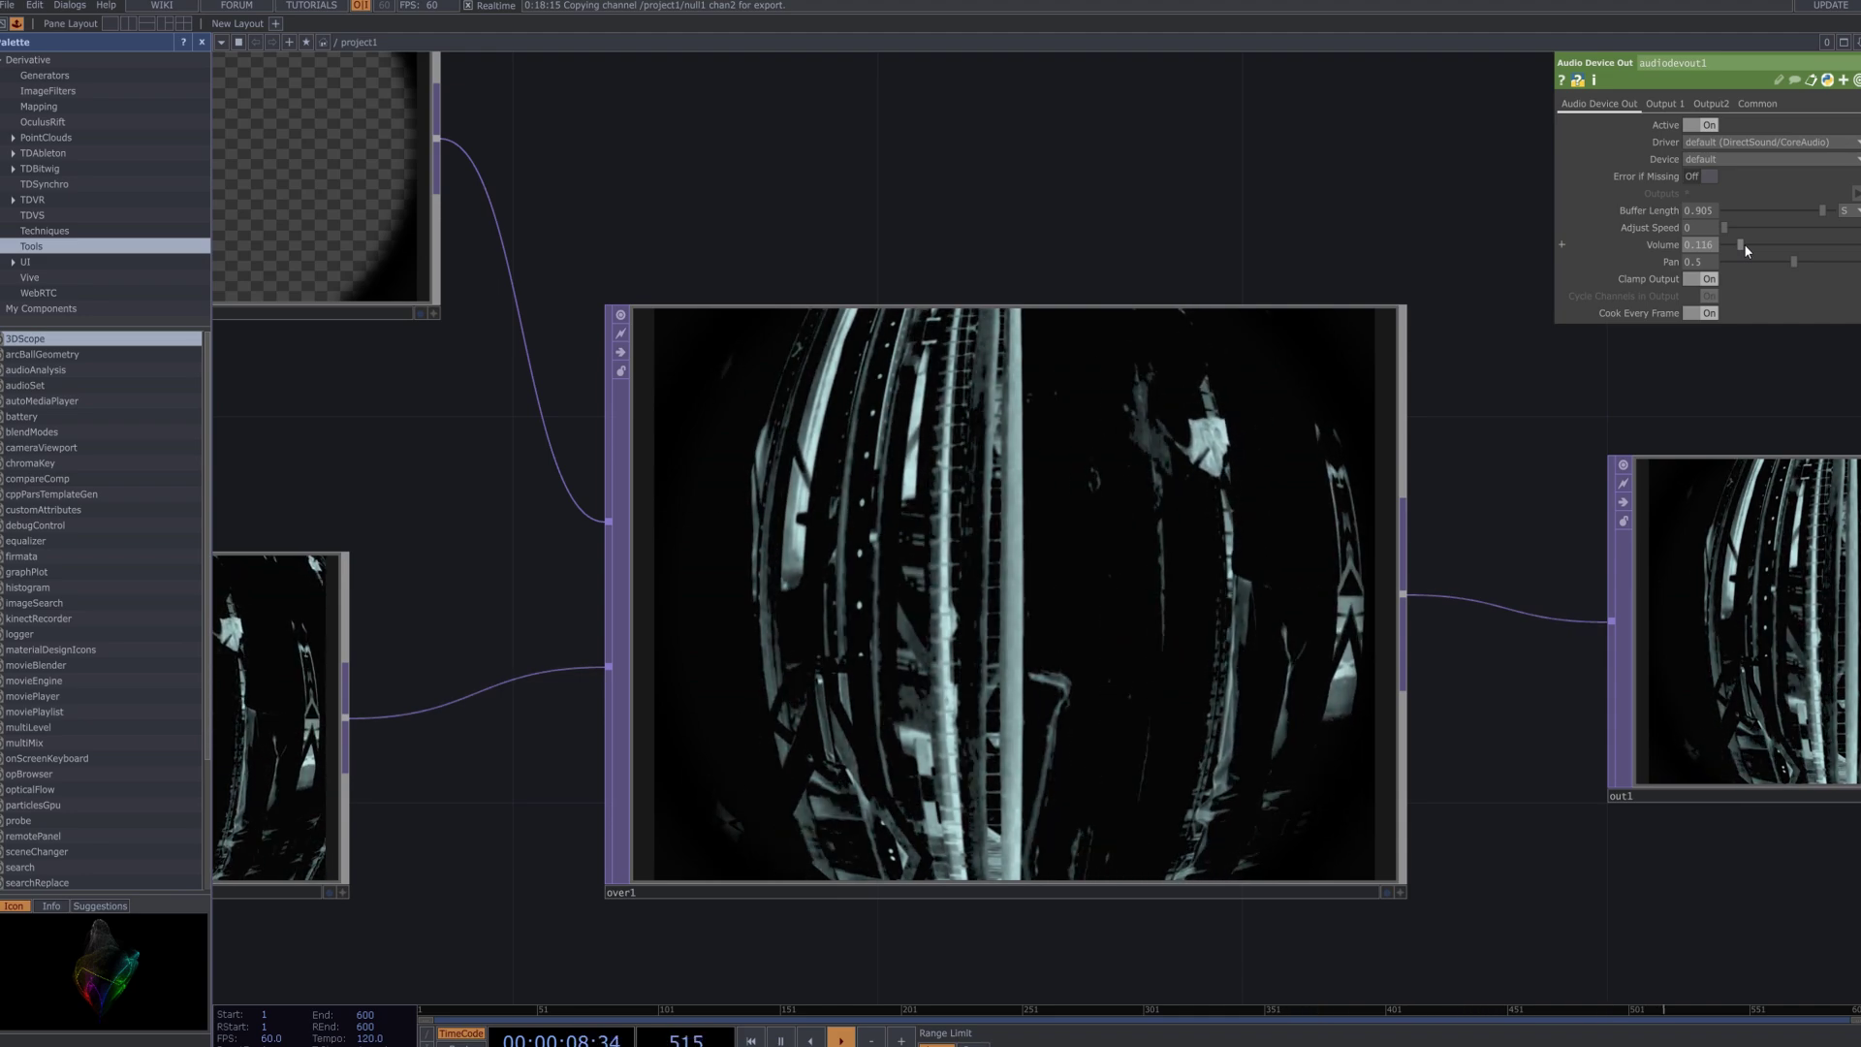
{"action": "left_click_drag", "start_coordinate": [1744, 245], "coordinate": [1739, 246]}
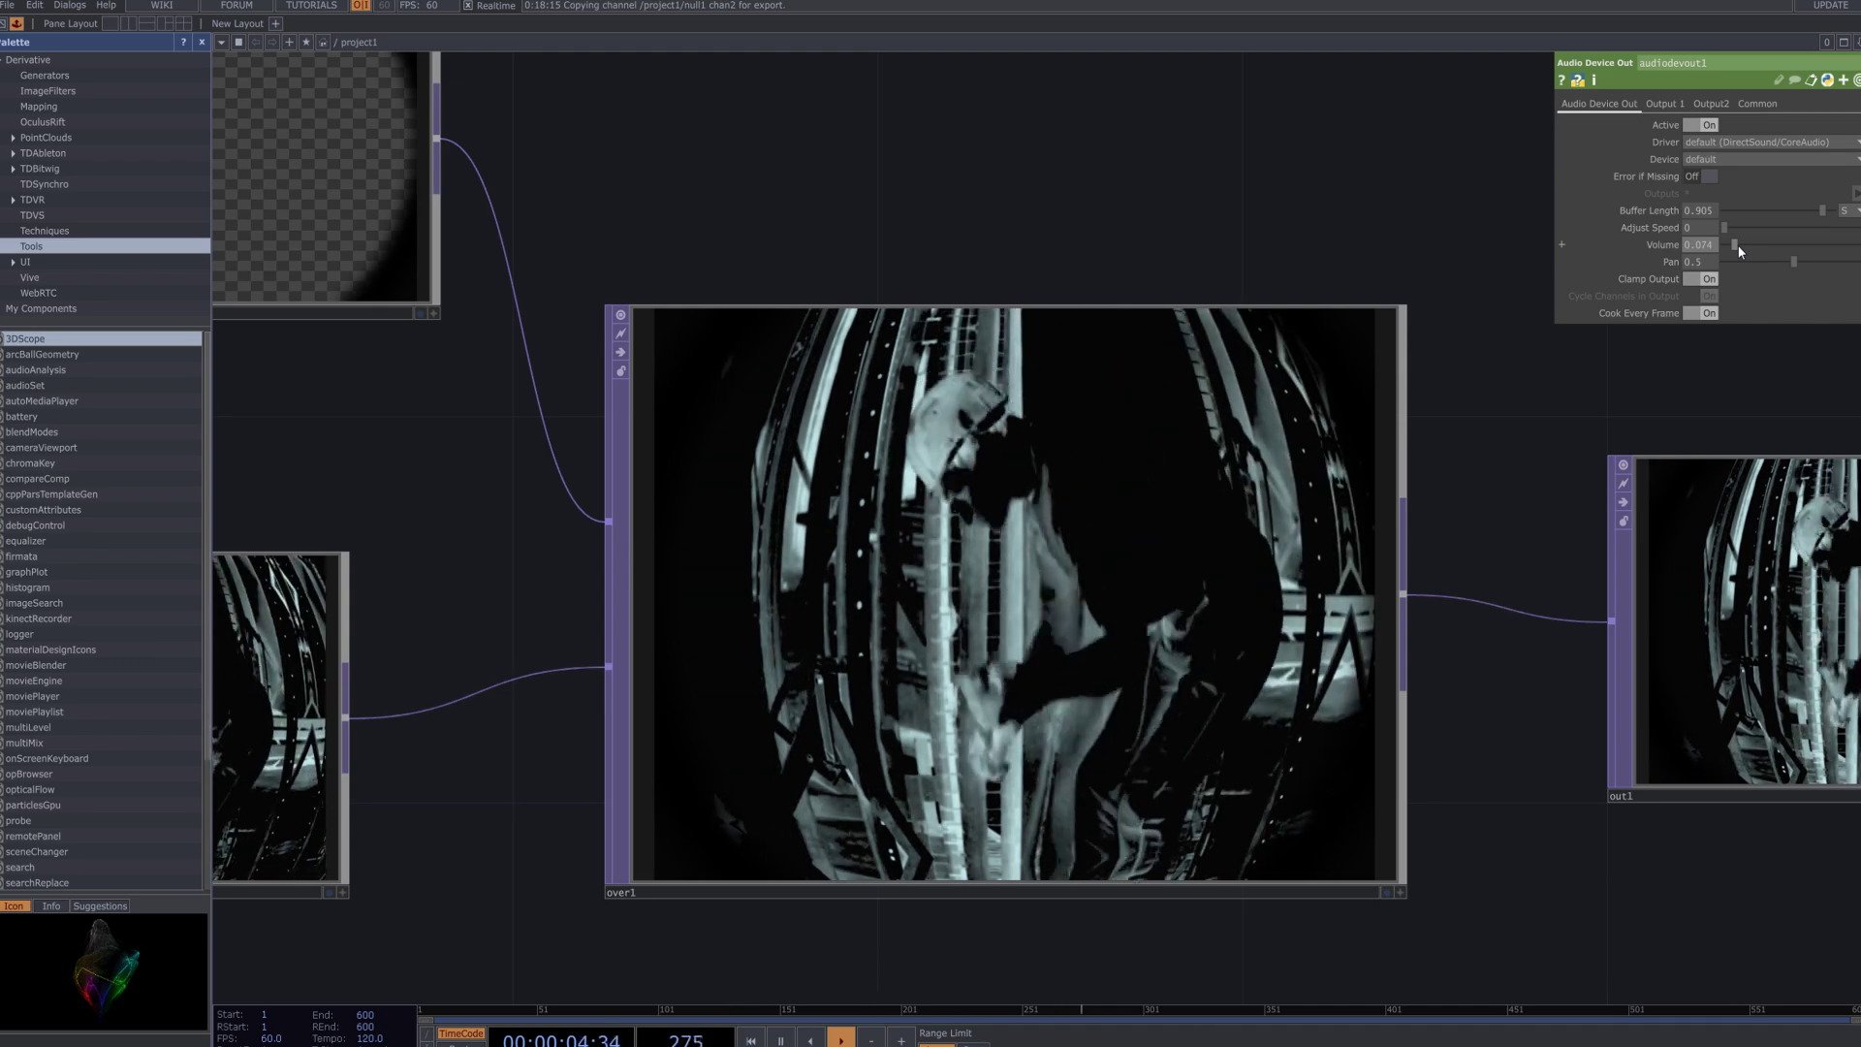
{"action": "left_click", "coordinate": [1841, 246]}
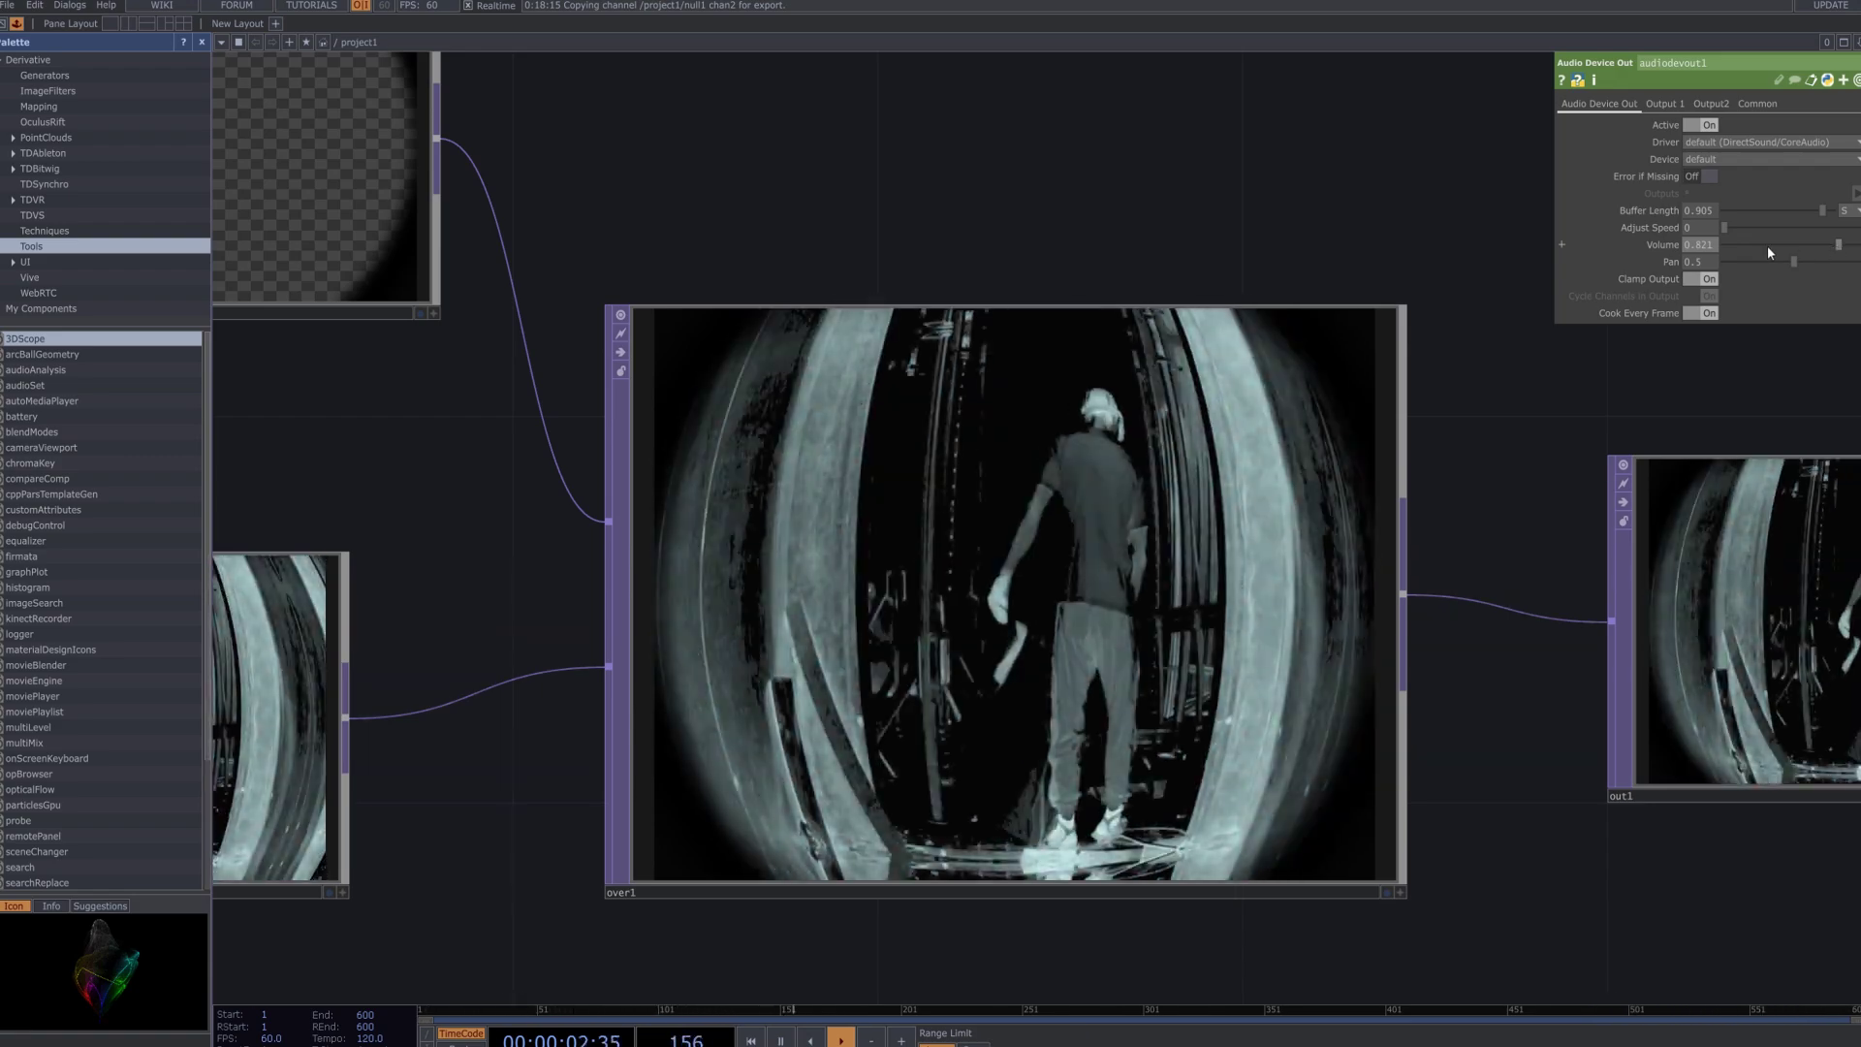
{"action": "left_click", "coordinate": [1742, 244]}
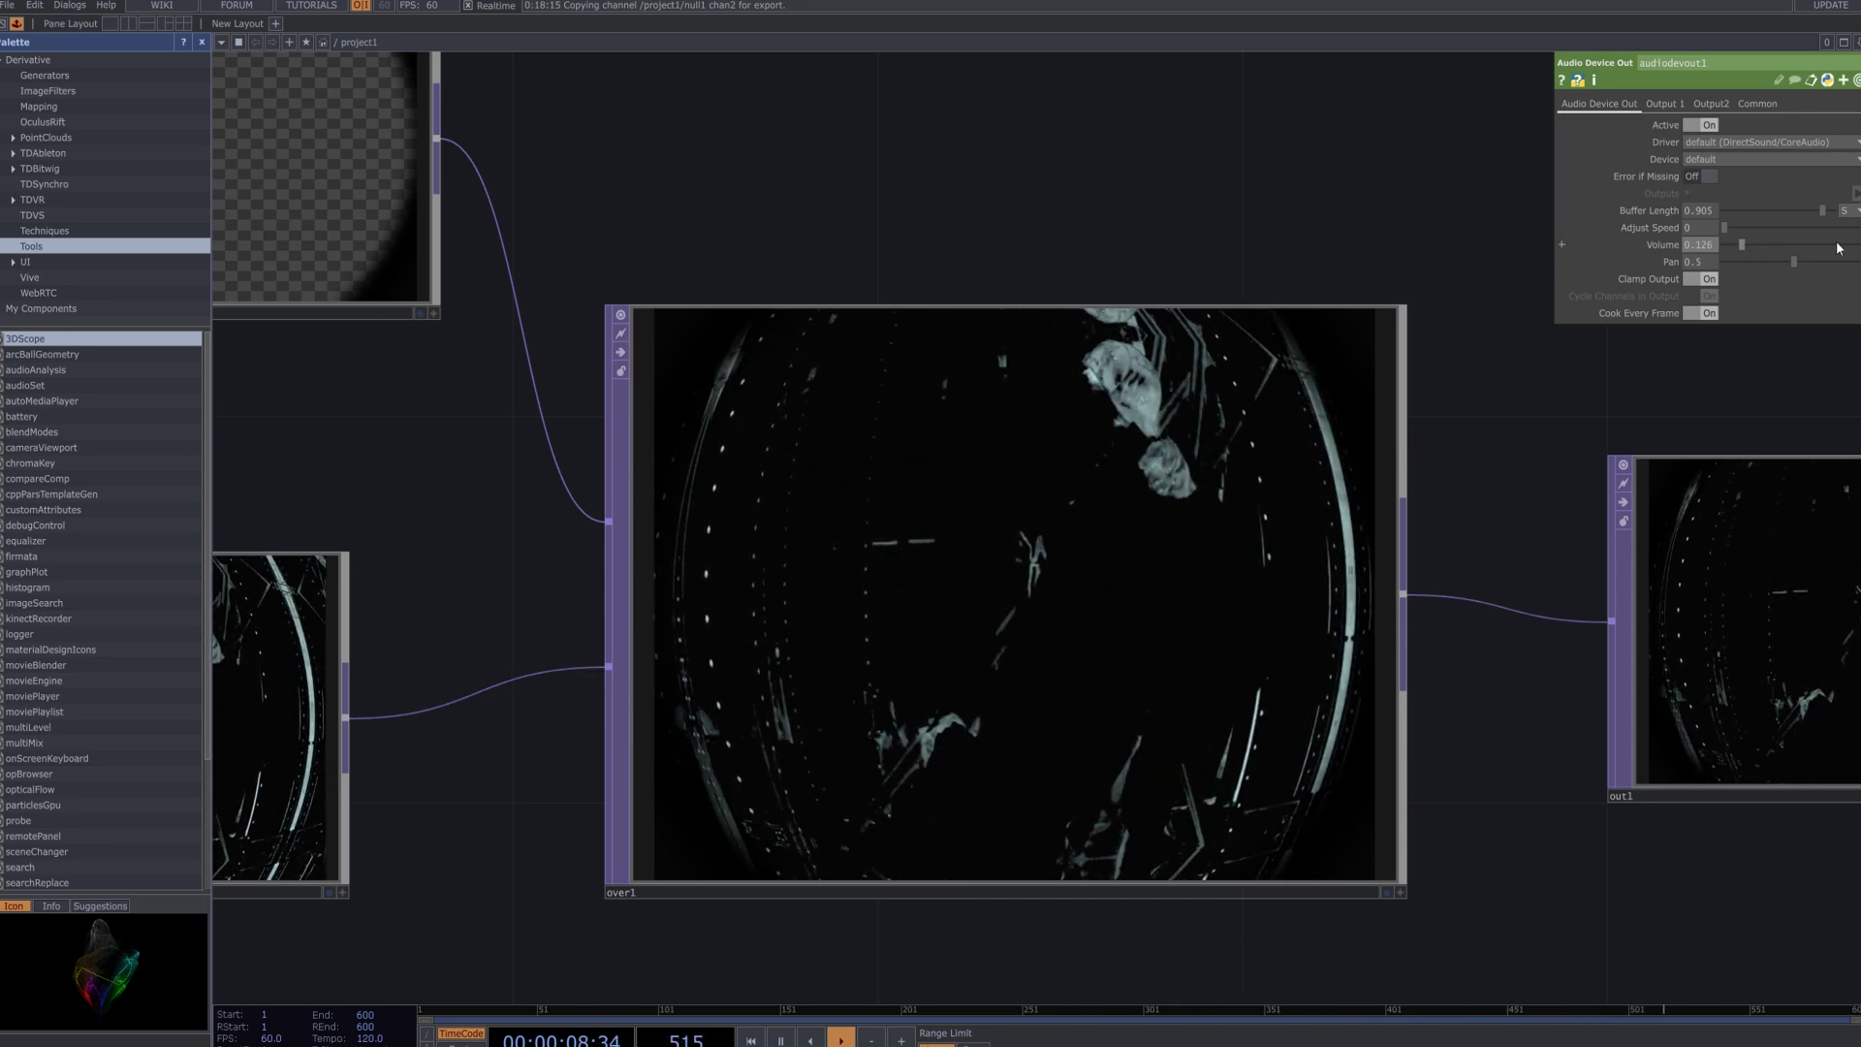
{"action": "left_click", "coordinate": [1803, 244]}
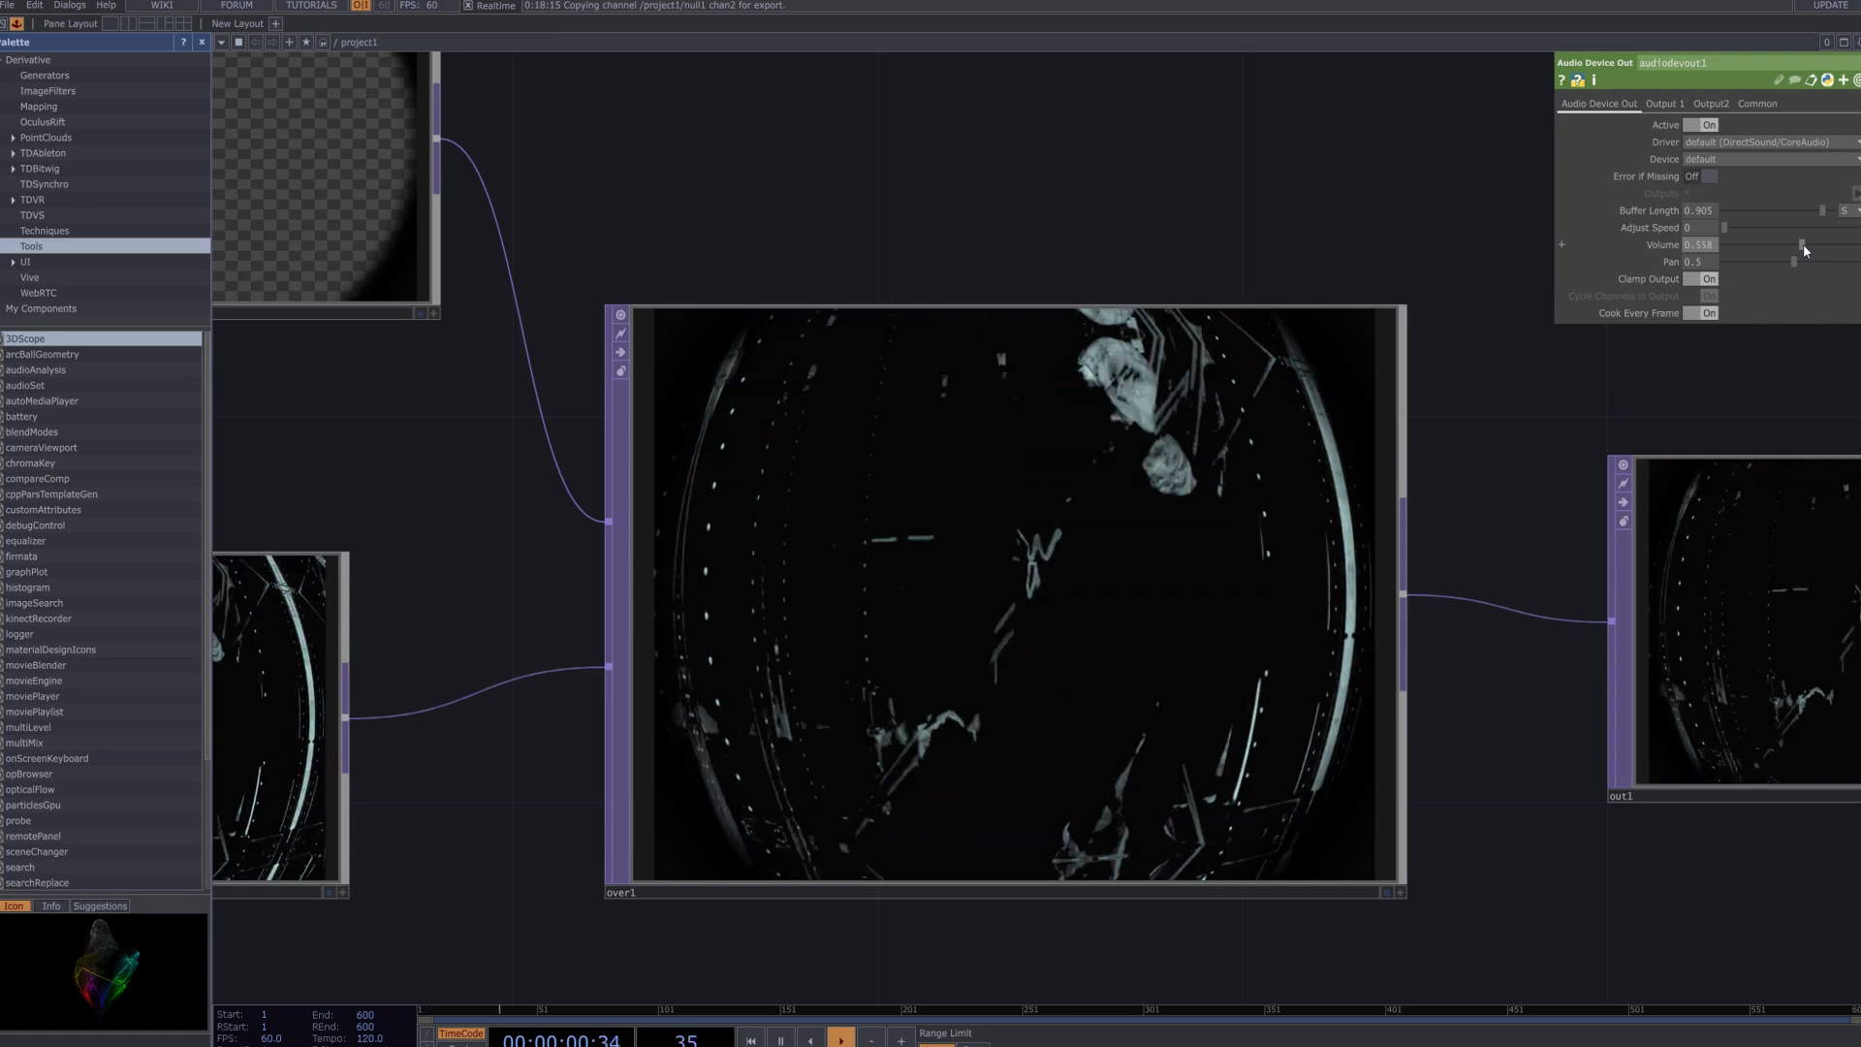
Deactivate null1's interactive viewer and bypass both null1 and audiofilein1 in the audio chain.
{"action": "scroll", "coordinate": [478, 647], "scroll_direction": "down", "scroll_amount": 2}
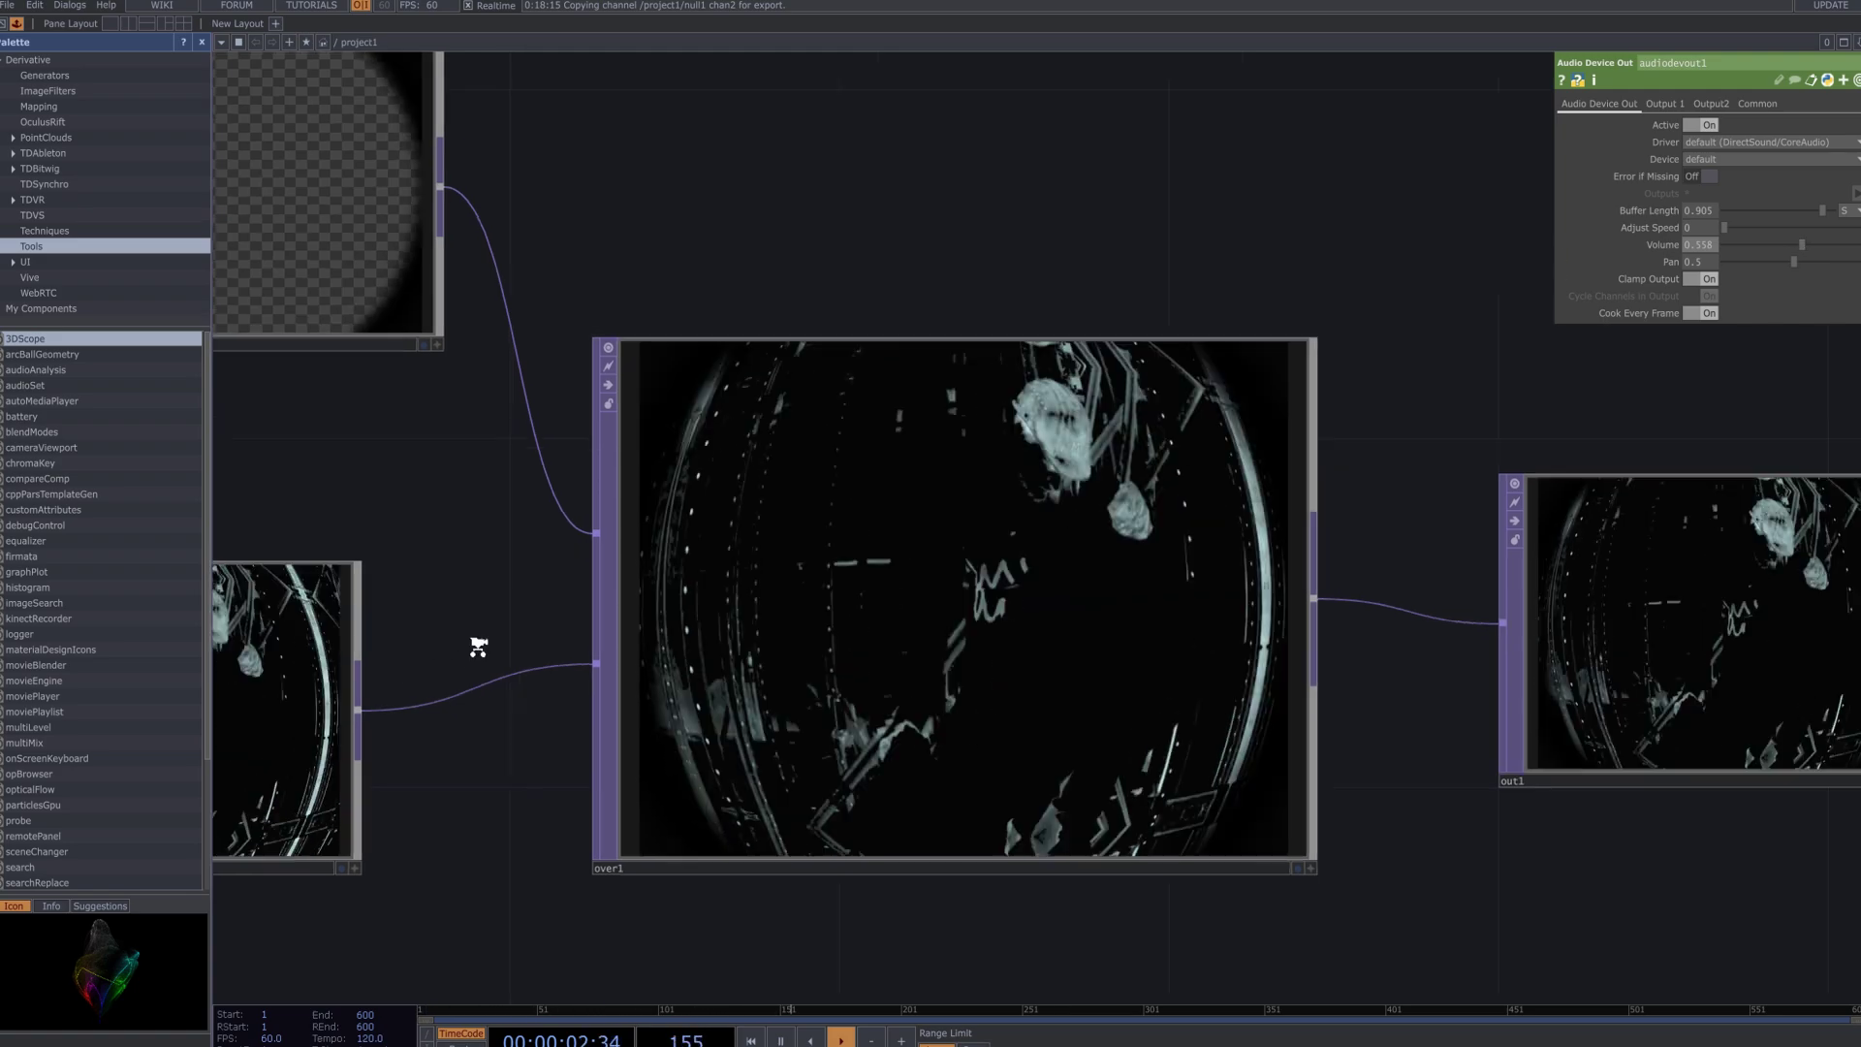
{"action": "scroll", "coordinate": [478, 647], "scroll_direction": "down", "scroll_amount": 5}
{"action": "left_click_drag", "start_coordinate": [515, 485], "coordinate": [1383, 308]}
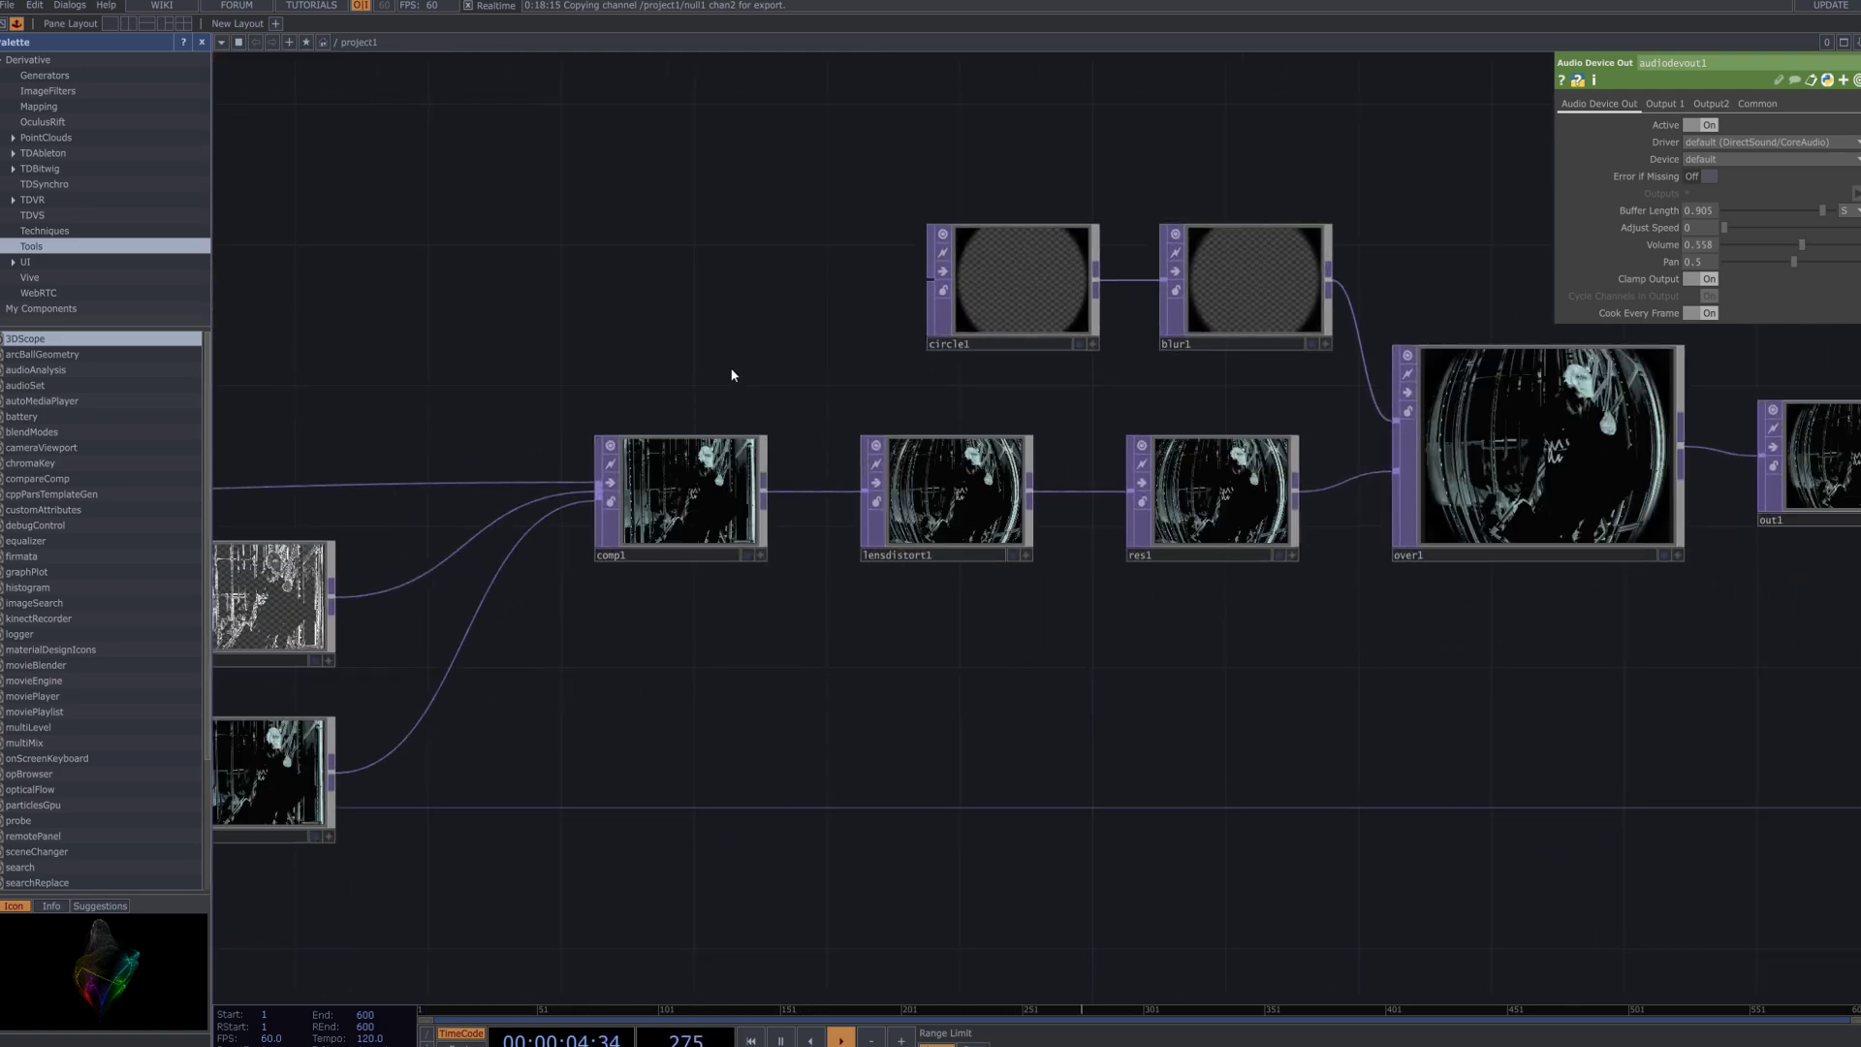
{"action": "left_click_drag", "start_coordinate": [864, 347], "coordinate": [1605, 315]}
{"action": "left_click_drag", "start_coordinate": [790, 308], "coordinate": [1353, 404]}
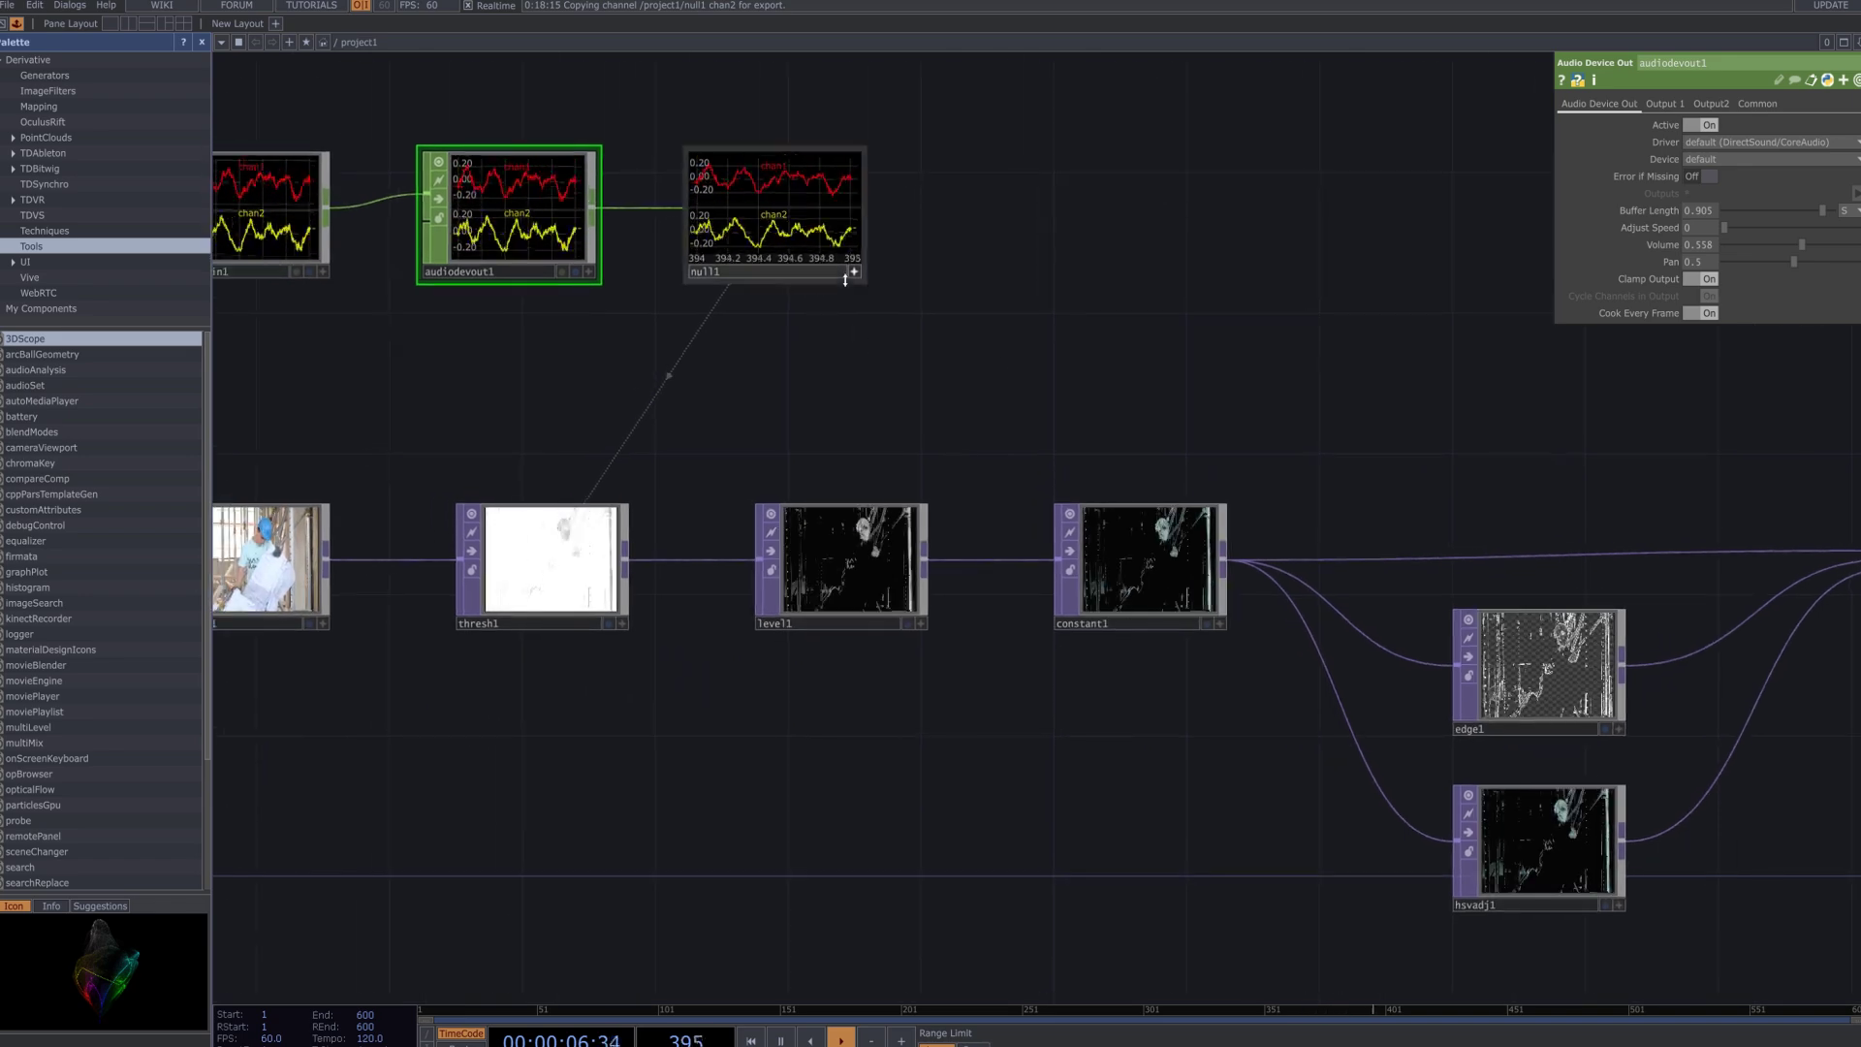
{"action": "left_click", "coordinate": [854, 272]}
{"action": "left_click", "coordinate": [705, 198]}
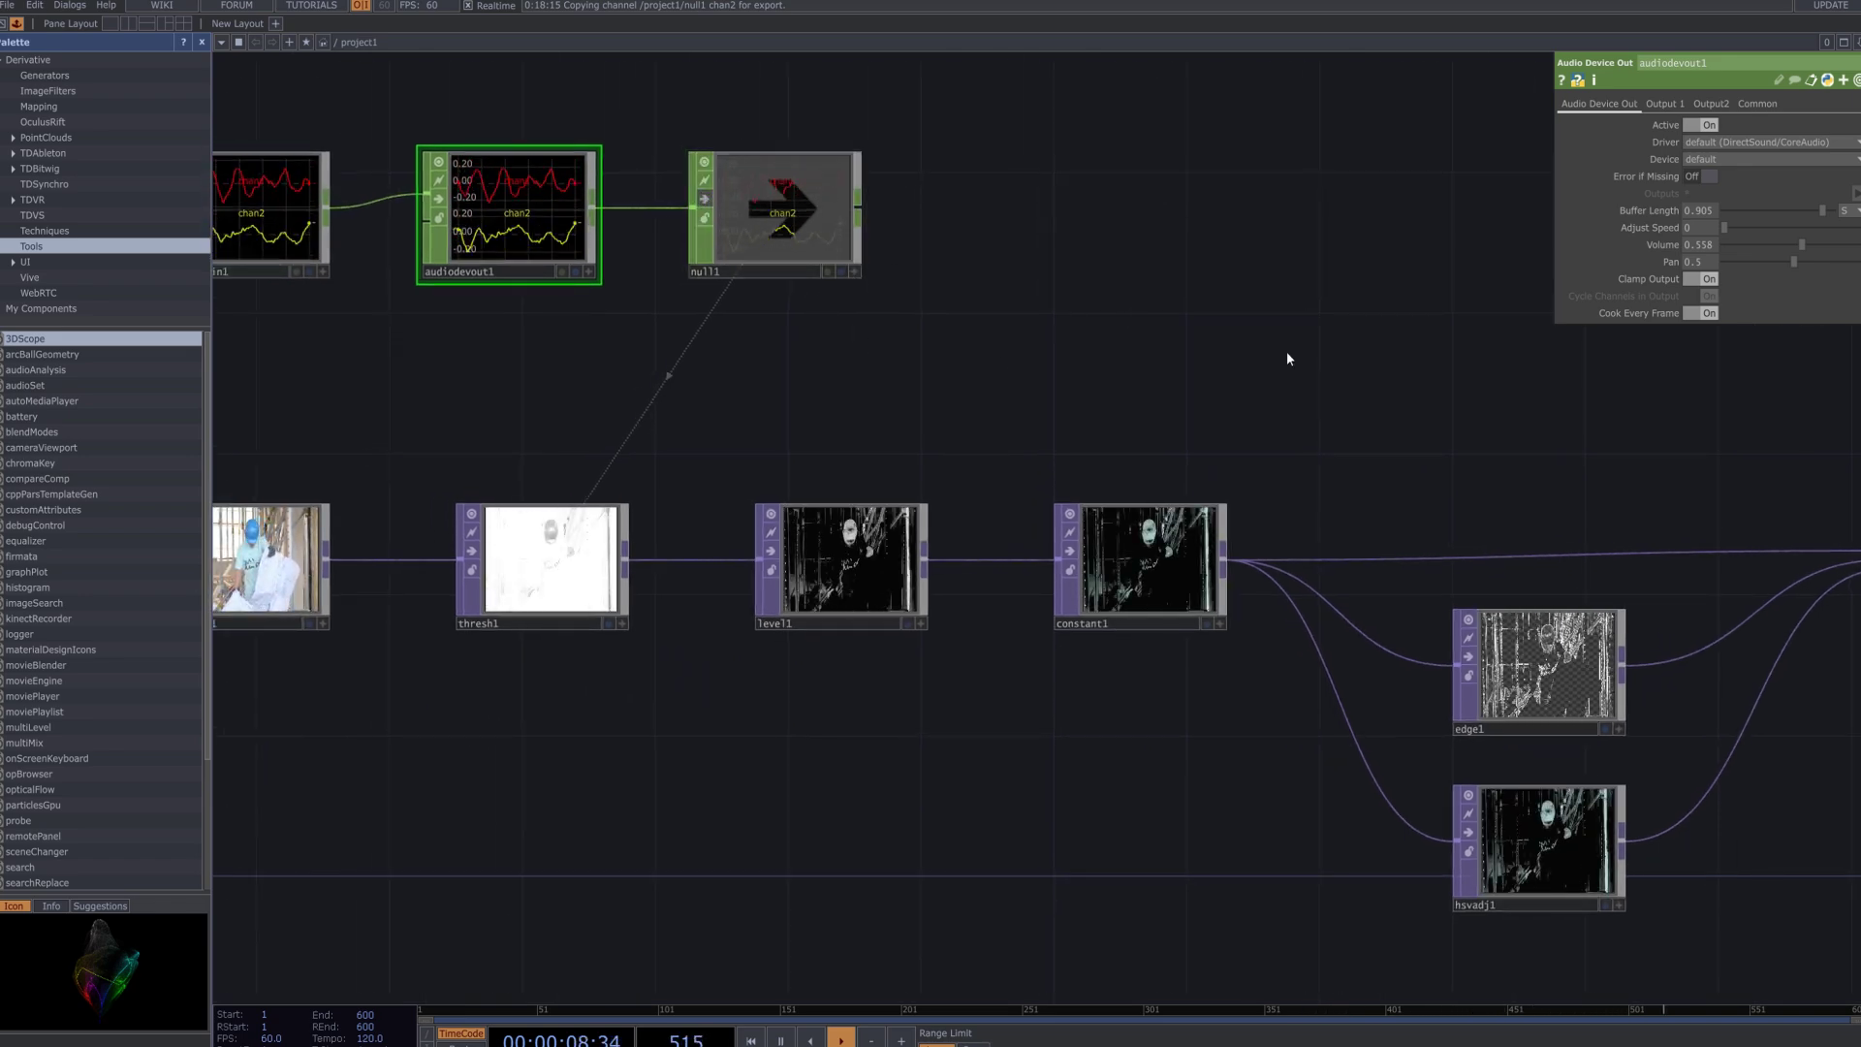
{"action": "scroll", "coordinate": [1198, 346], "scroll_direction": "left", "scroll_amount": 6}
{"action": "scroll", "coordinate": [1198, 345], "scroll_direction": "up", "scroll_amount": 2}
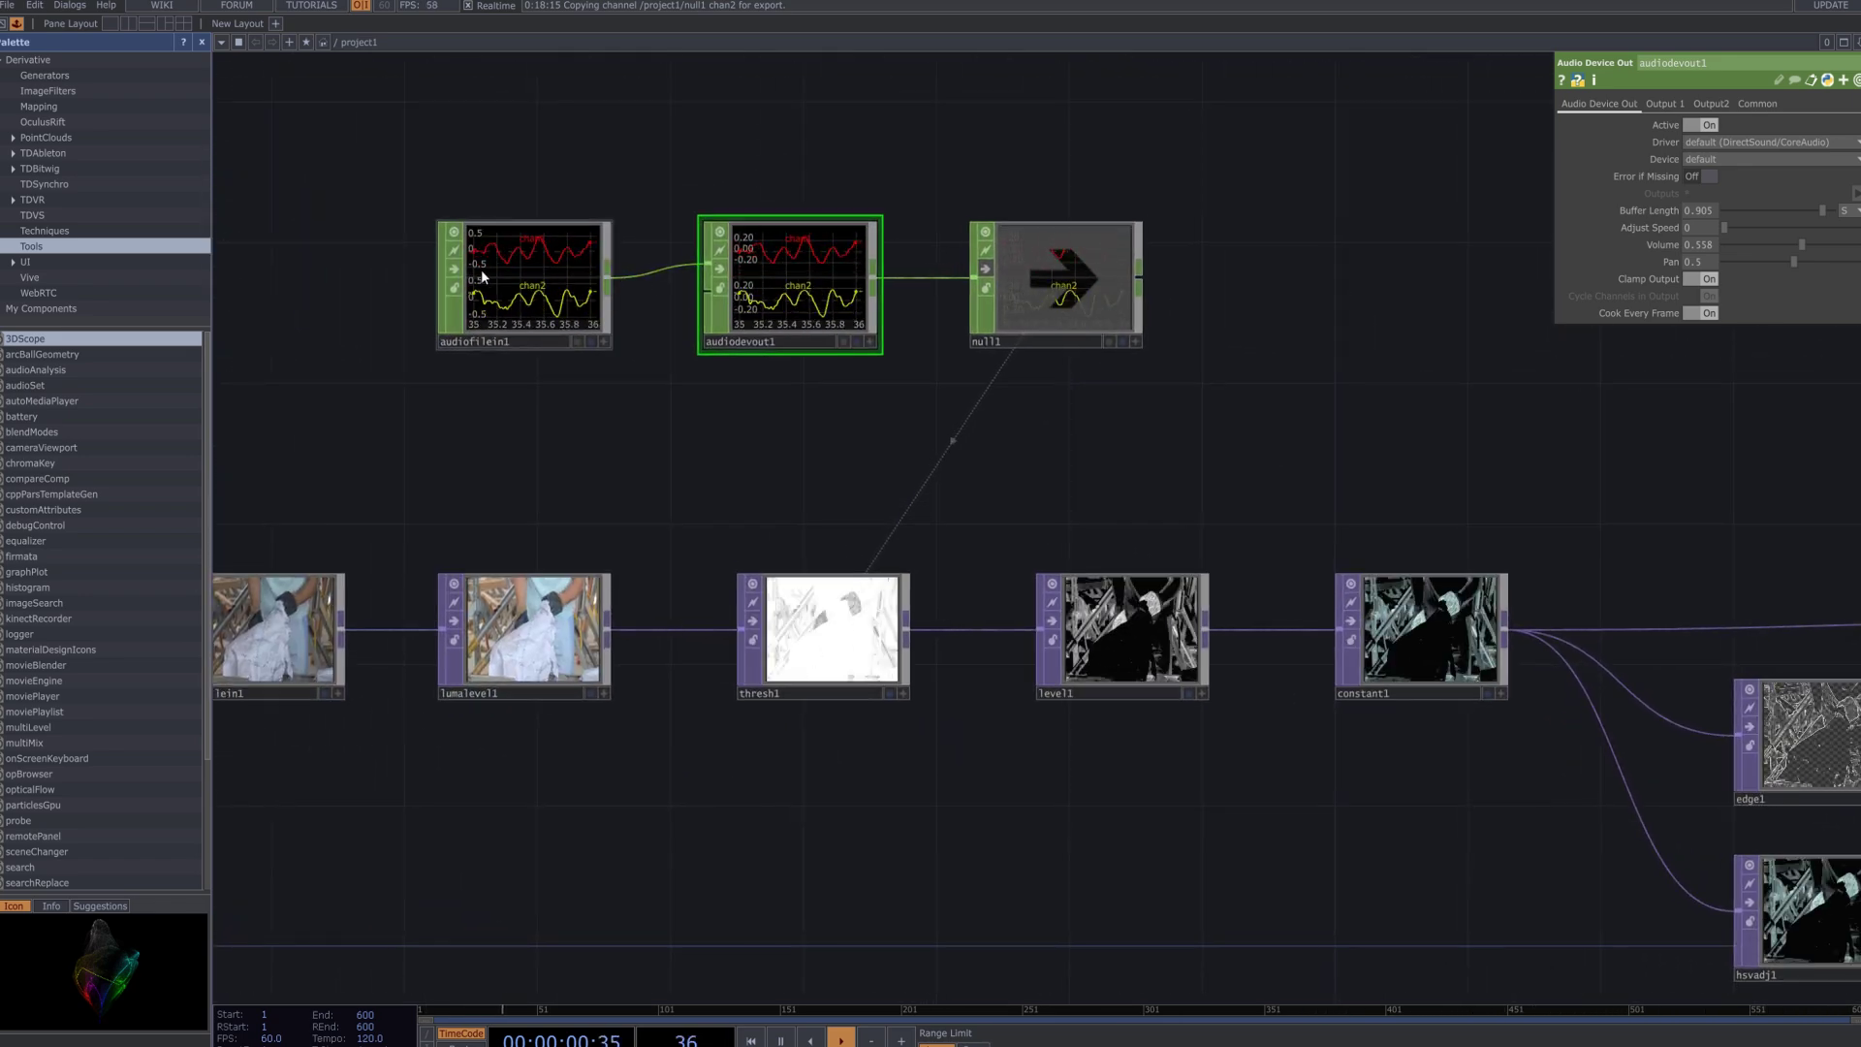
{"action": "left_click", "coordinate": [452, 269]}
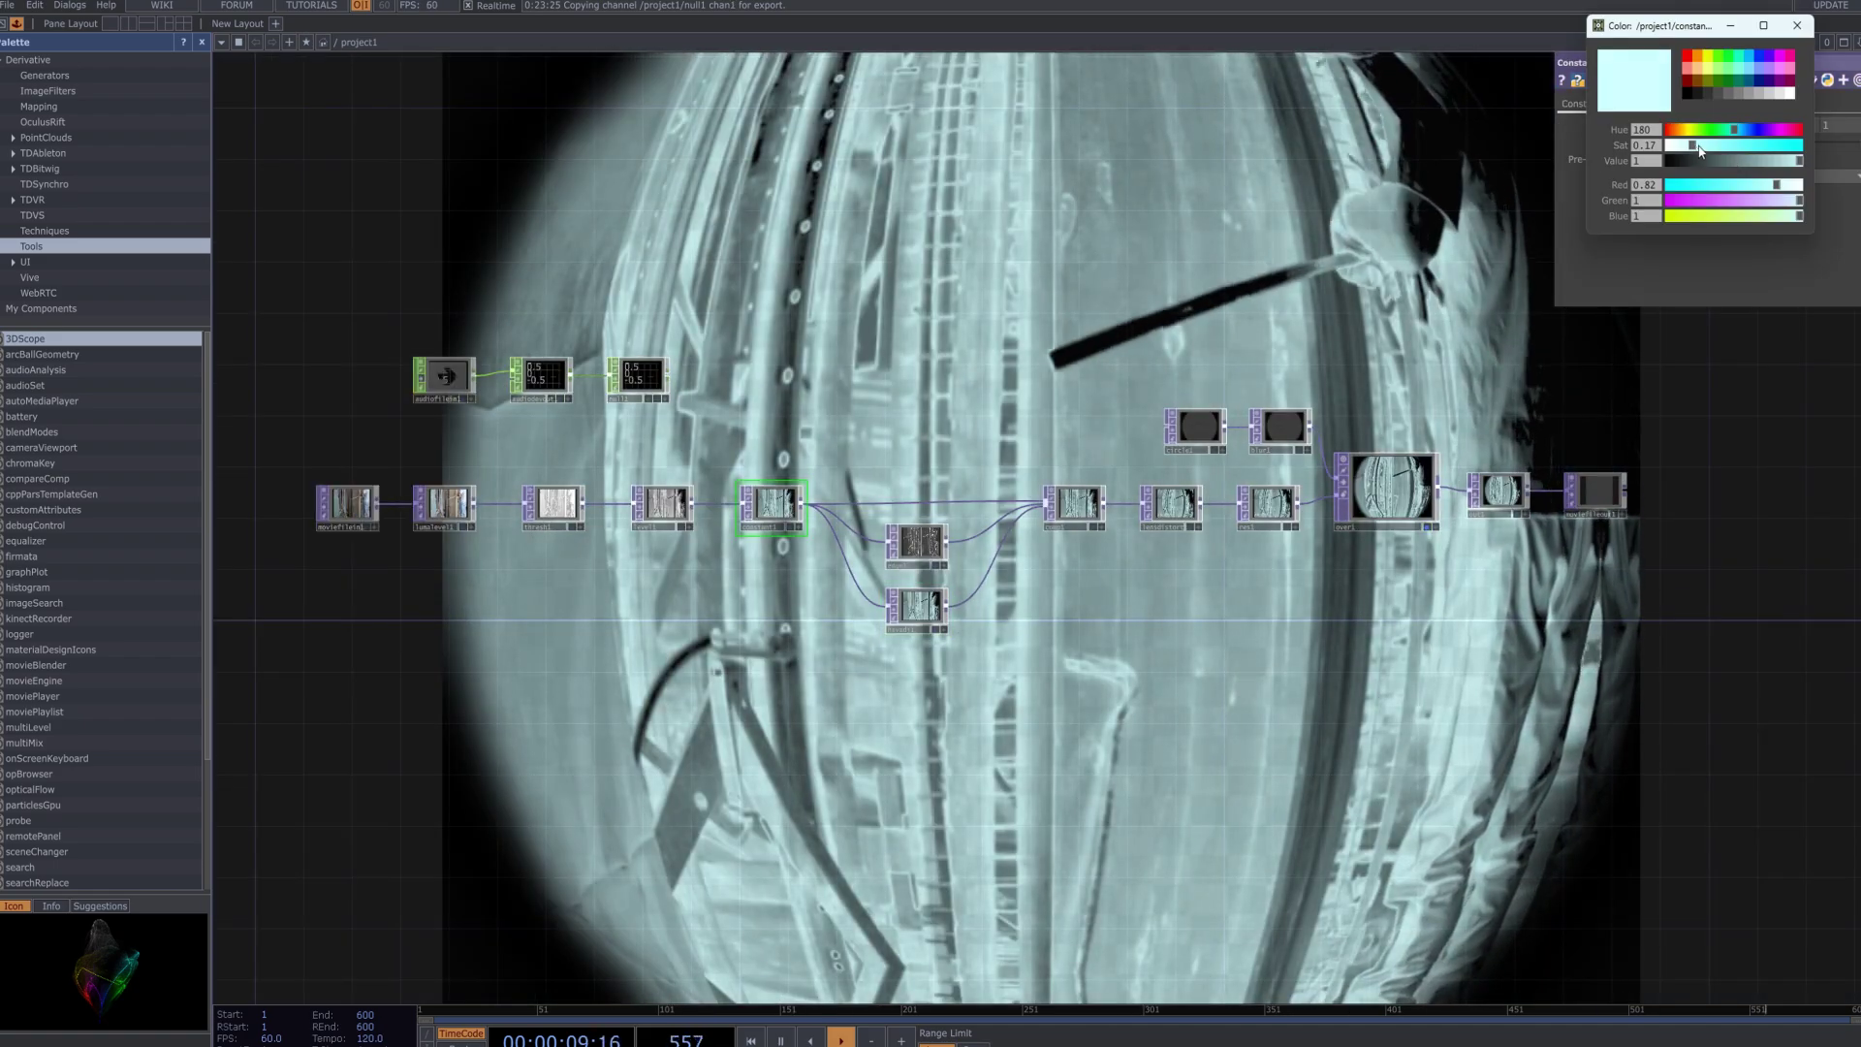
Raise the saturation of constant1's colour to about 0.28 and check the result in the over1 preview.
{"action": "left_click_drag", "start_coordinate": [1694, 147], "coordinate": [1706, 158]}
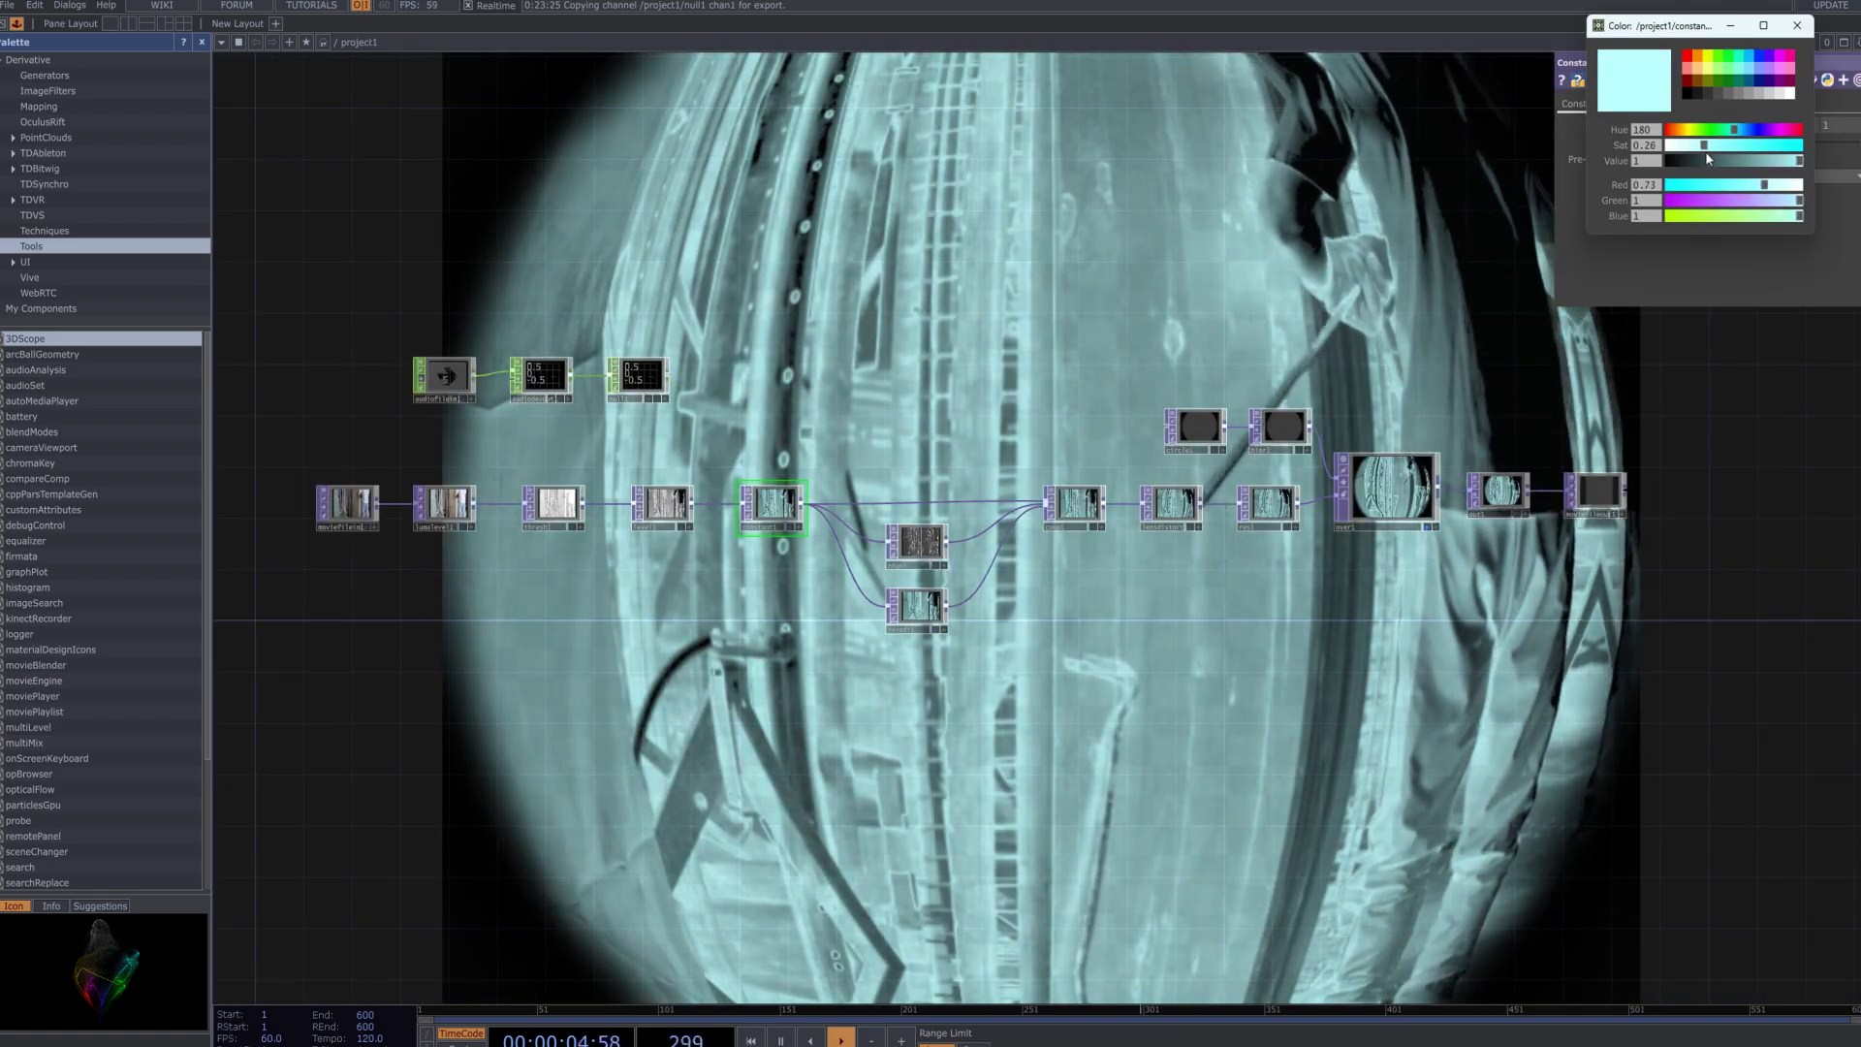
{"action": "left_click", "coordinate": [1797, 25]}
{"action": "scroll", "coordinate": [1316, 592], "scroll_direction": "up", "scroll_amount": 4}
{"action": "left_click_drag", "start_coordinate": [1325, 602], "coordinate": [979, 735]}
{"action": "scroll", "coordinate": [1265, 638], "scroll_direction": "up", "scroll_amount": 4}
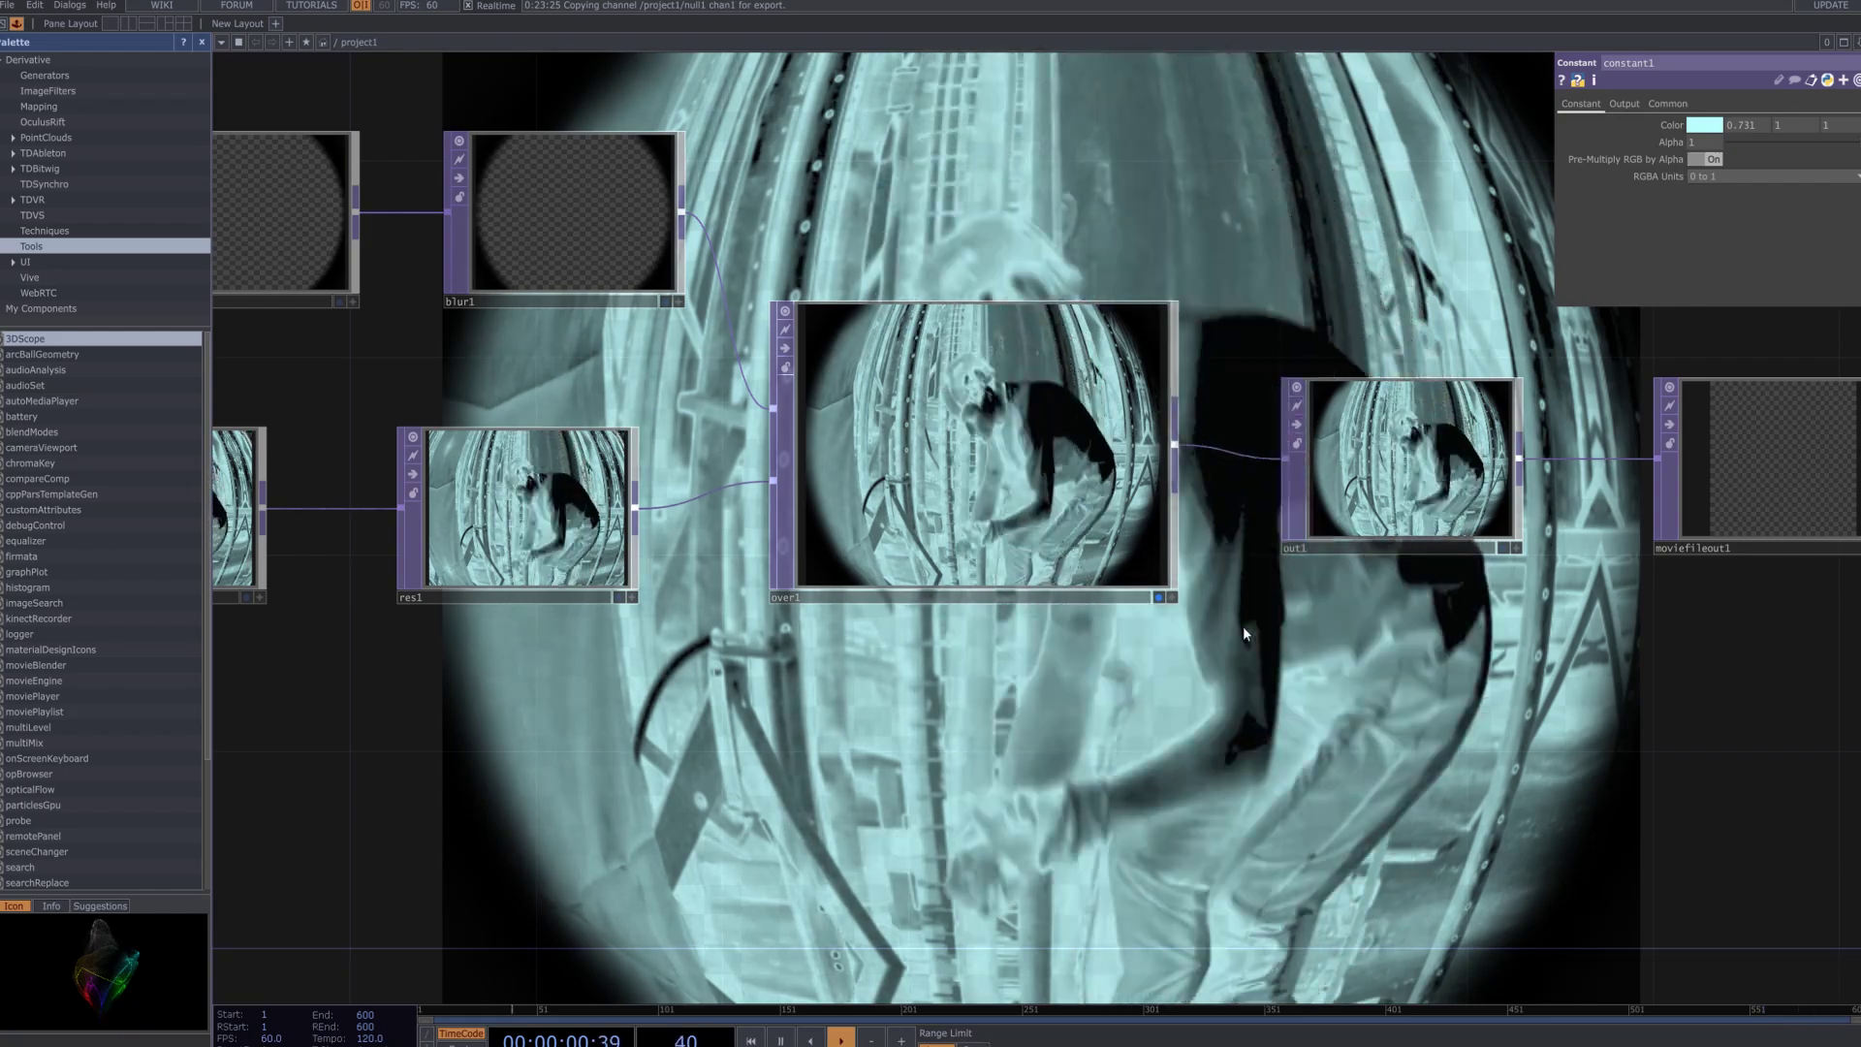
{"action": "scroll", "coordinate": [1212, 708], "scroll_direction": "down", "scroll_amount": 5}
{"action": "left_click_drag", "start_coordinate": [1232, 694], "coordinate": [1254, 652]}
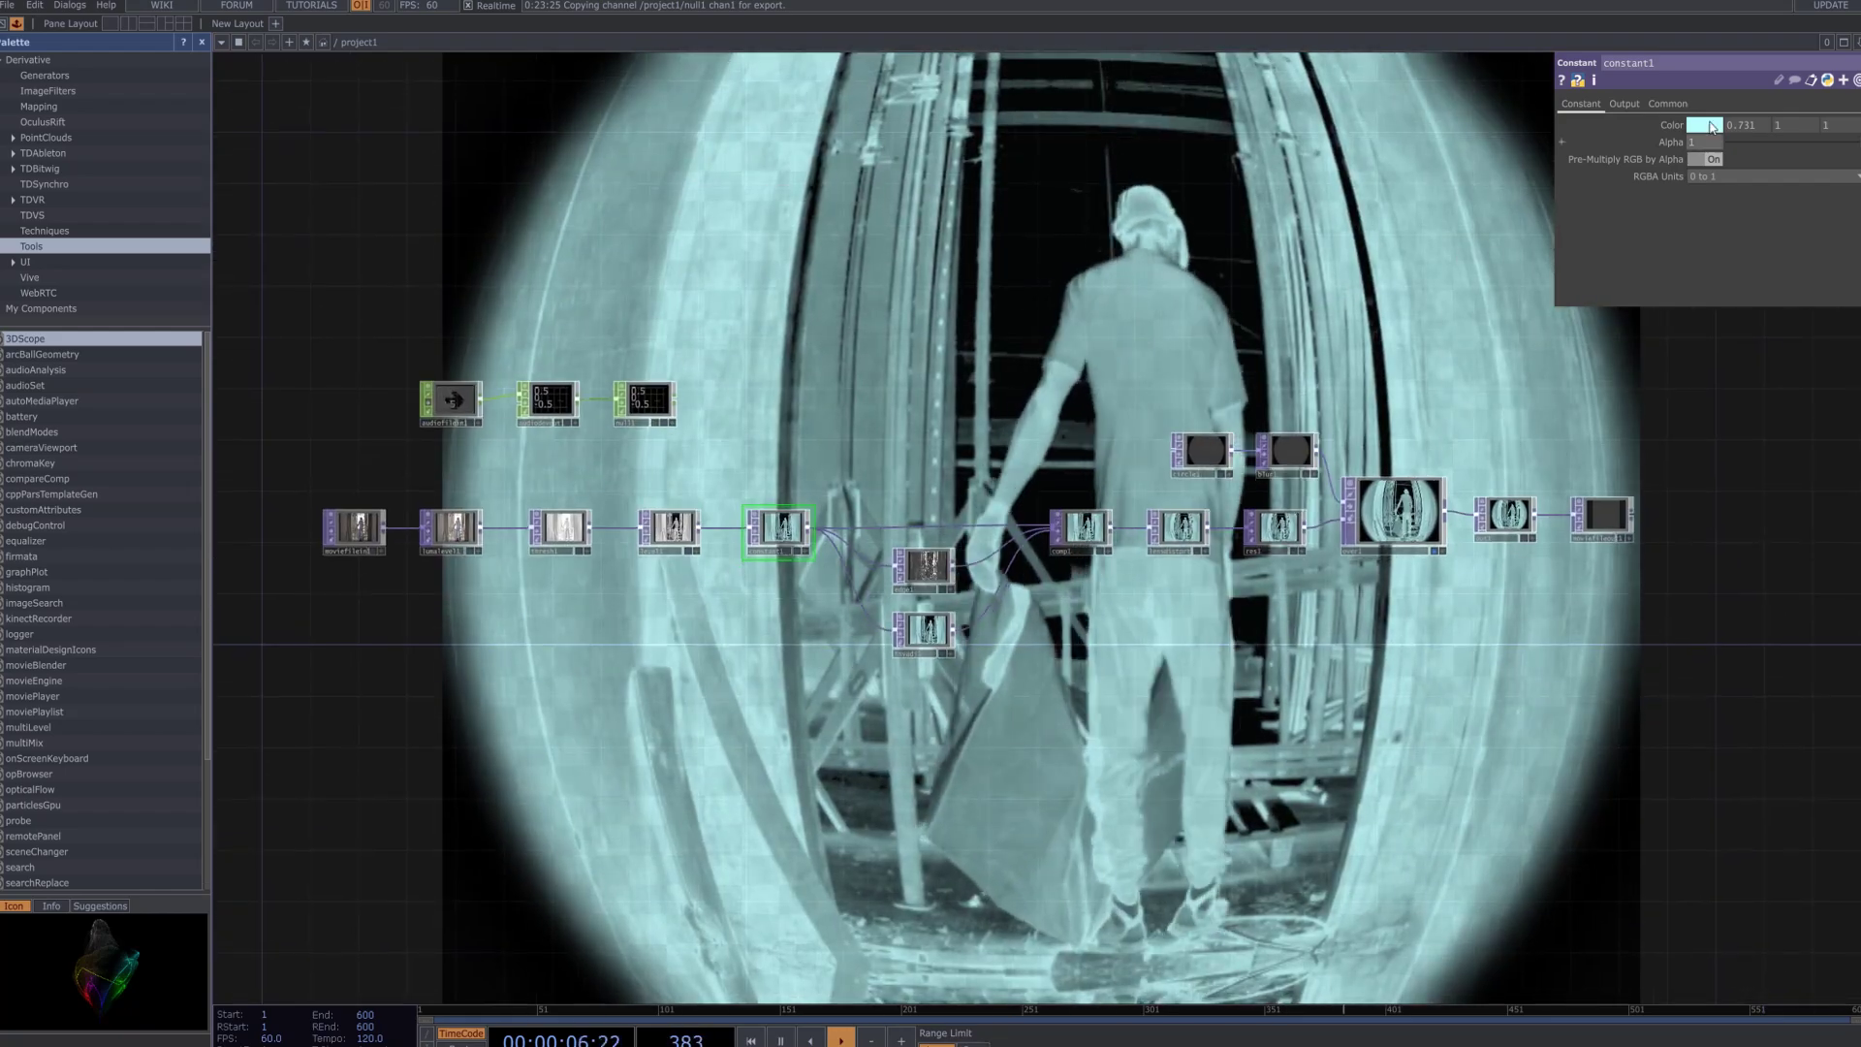
Try a shifted hue for constant1's colour and undo the recent colour changes.
{"action": "left_click", "coordinate": [1704, 126]}
{"action": "mouse_move", "coordinate": [1734, 130]}
{"action": "left_mouse_down"}
{"action": "mouse_move", "coordinate": [1665, 131]}
{"action": "mouse_move", "coordinate": [1727, 131]}
{"action": "left_mouse_up"}
{"action": "left_click", "coordinate": [1797, 25]}
{"action": "key", "text": "ctrl+z"}
{"action": "key", "text": "ctrl+z"}
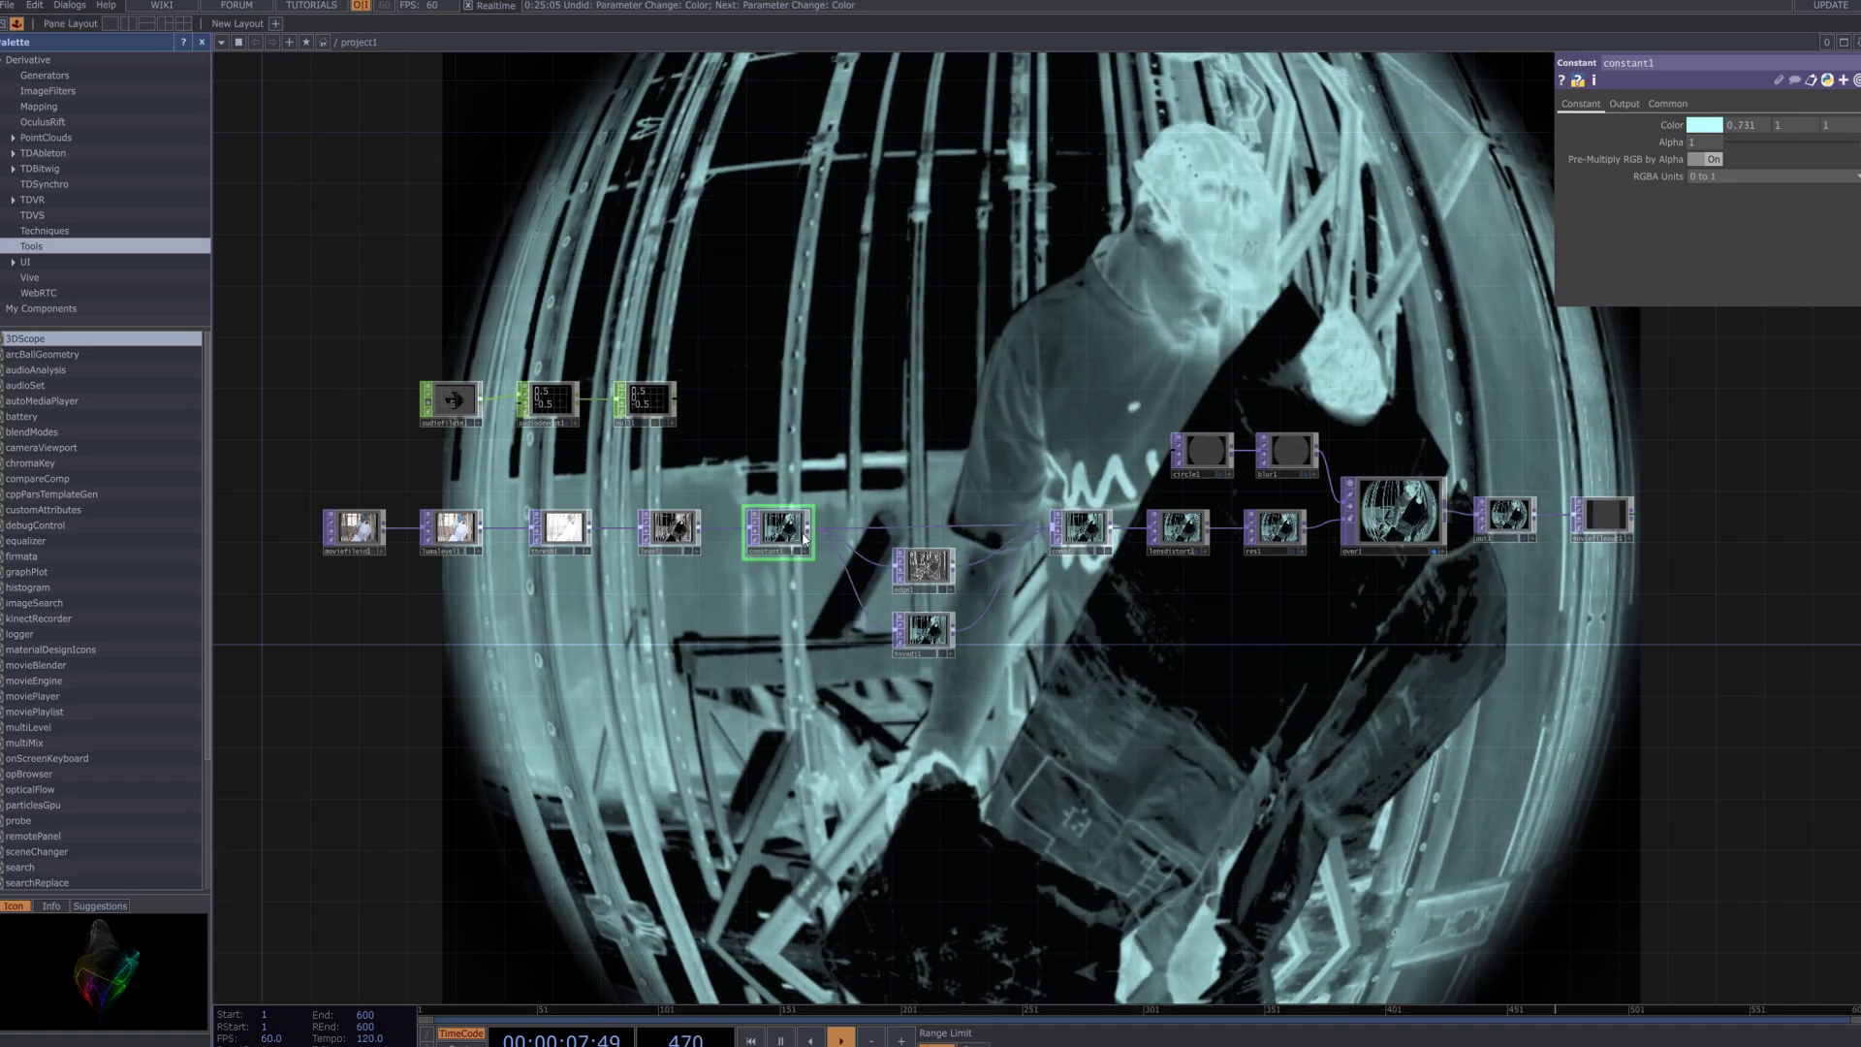
{"action": "key", "text": "ctrl+z"}
Adjust the saturation of constant1's colour to a pale cyan with red 0.711, and inspect the tinted output around over1.
{"action": "left_click", "coordinate": [1703, 126]}
{"action": "mouse_move", "coordinate": [1697, 145]}
{"action": "left_mouse_down"}
{"action": "mouse_move", "coordinate": [1739, 137]}
{"action": "mouse_move", "coordinate": [1706, 145]}
{"action": "left_mouse_up"}
{"action": "left_click", "coordinate": [1675, 384]}
{"action": "left_click", "coordinate": [1698, 127]}
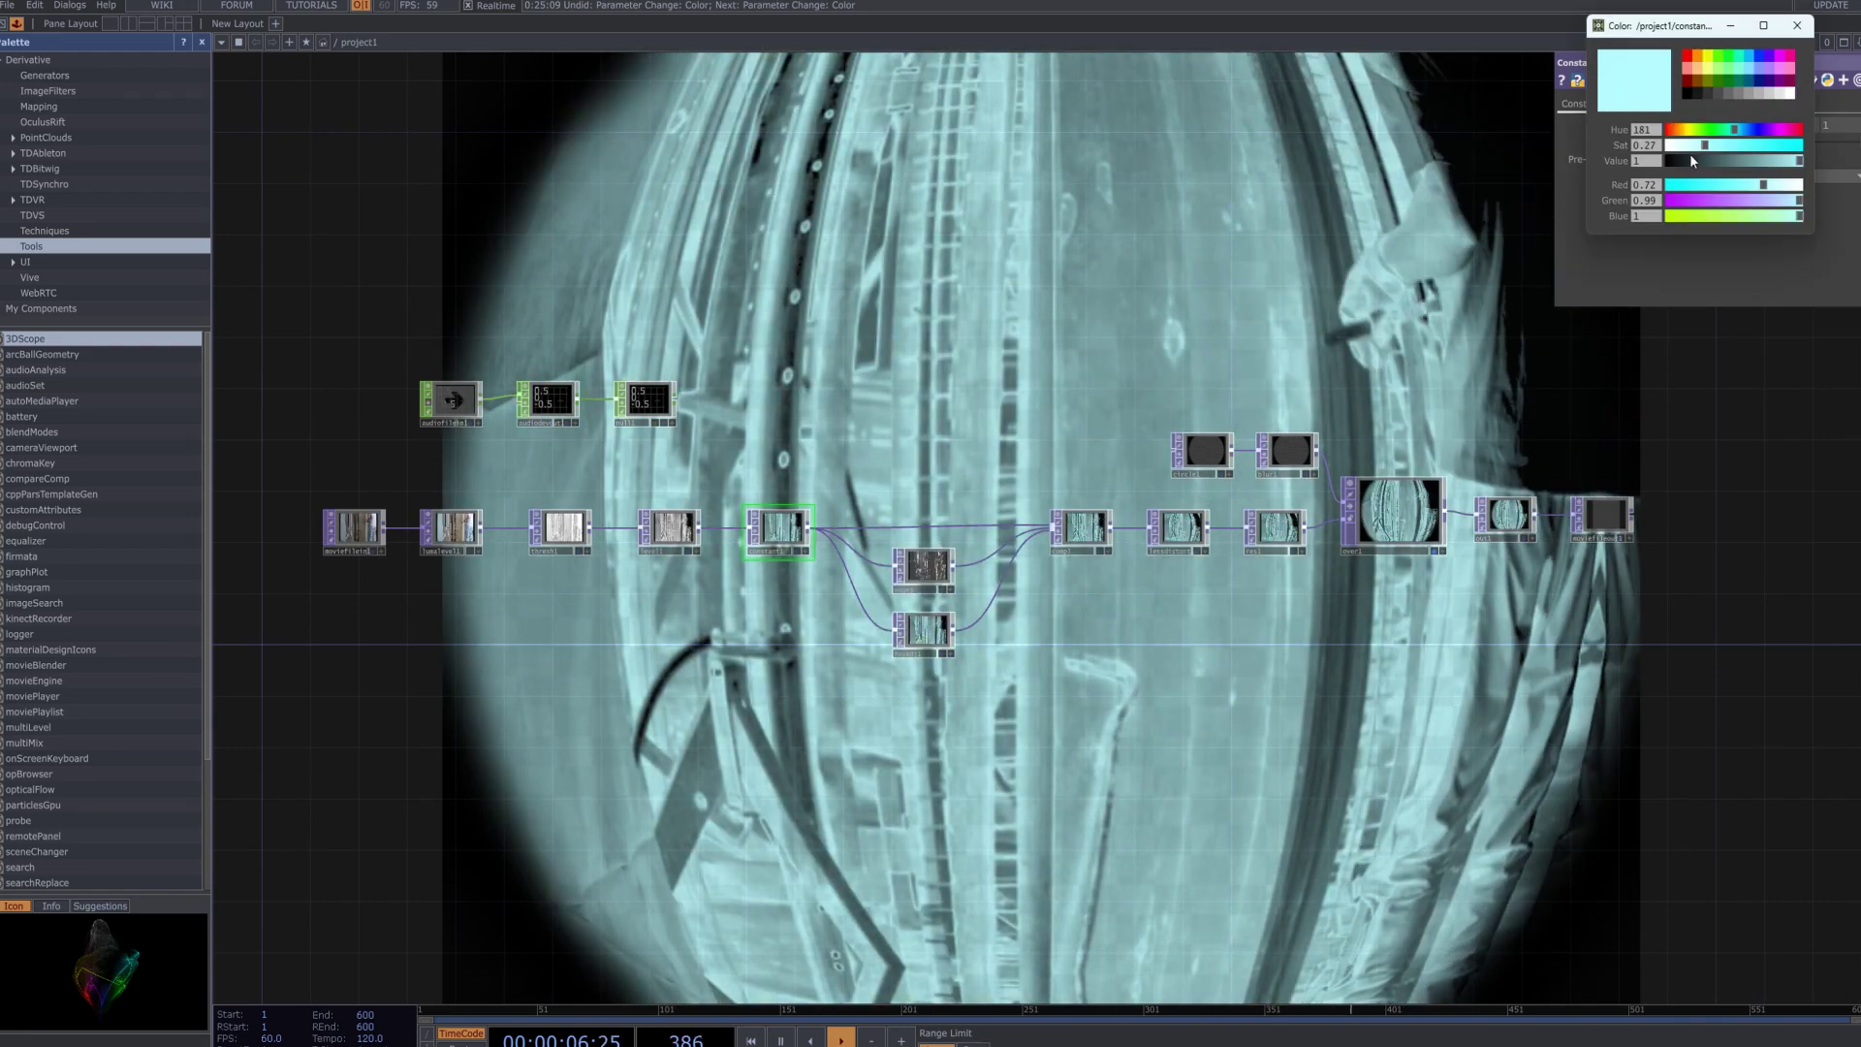
{"action": "left_click_drag", "start_coordinate": [1705, 148], "coordinate": [1707, 153]}
{"action": "left_click", "coordinate": [1393, 285]}
{"action": "scroll", "coordinate": [1354, 669], "scroll_direction": "up", "scroll_amount": 5}
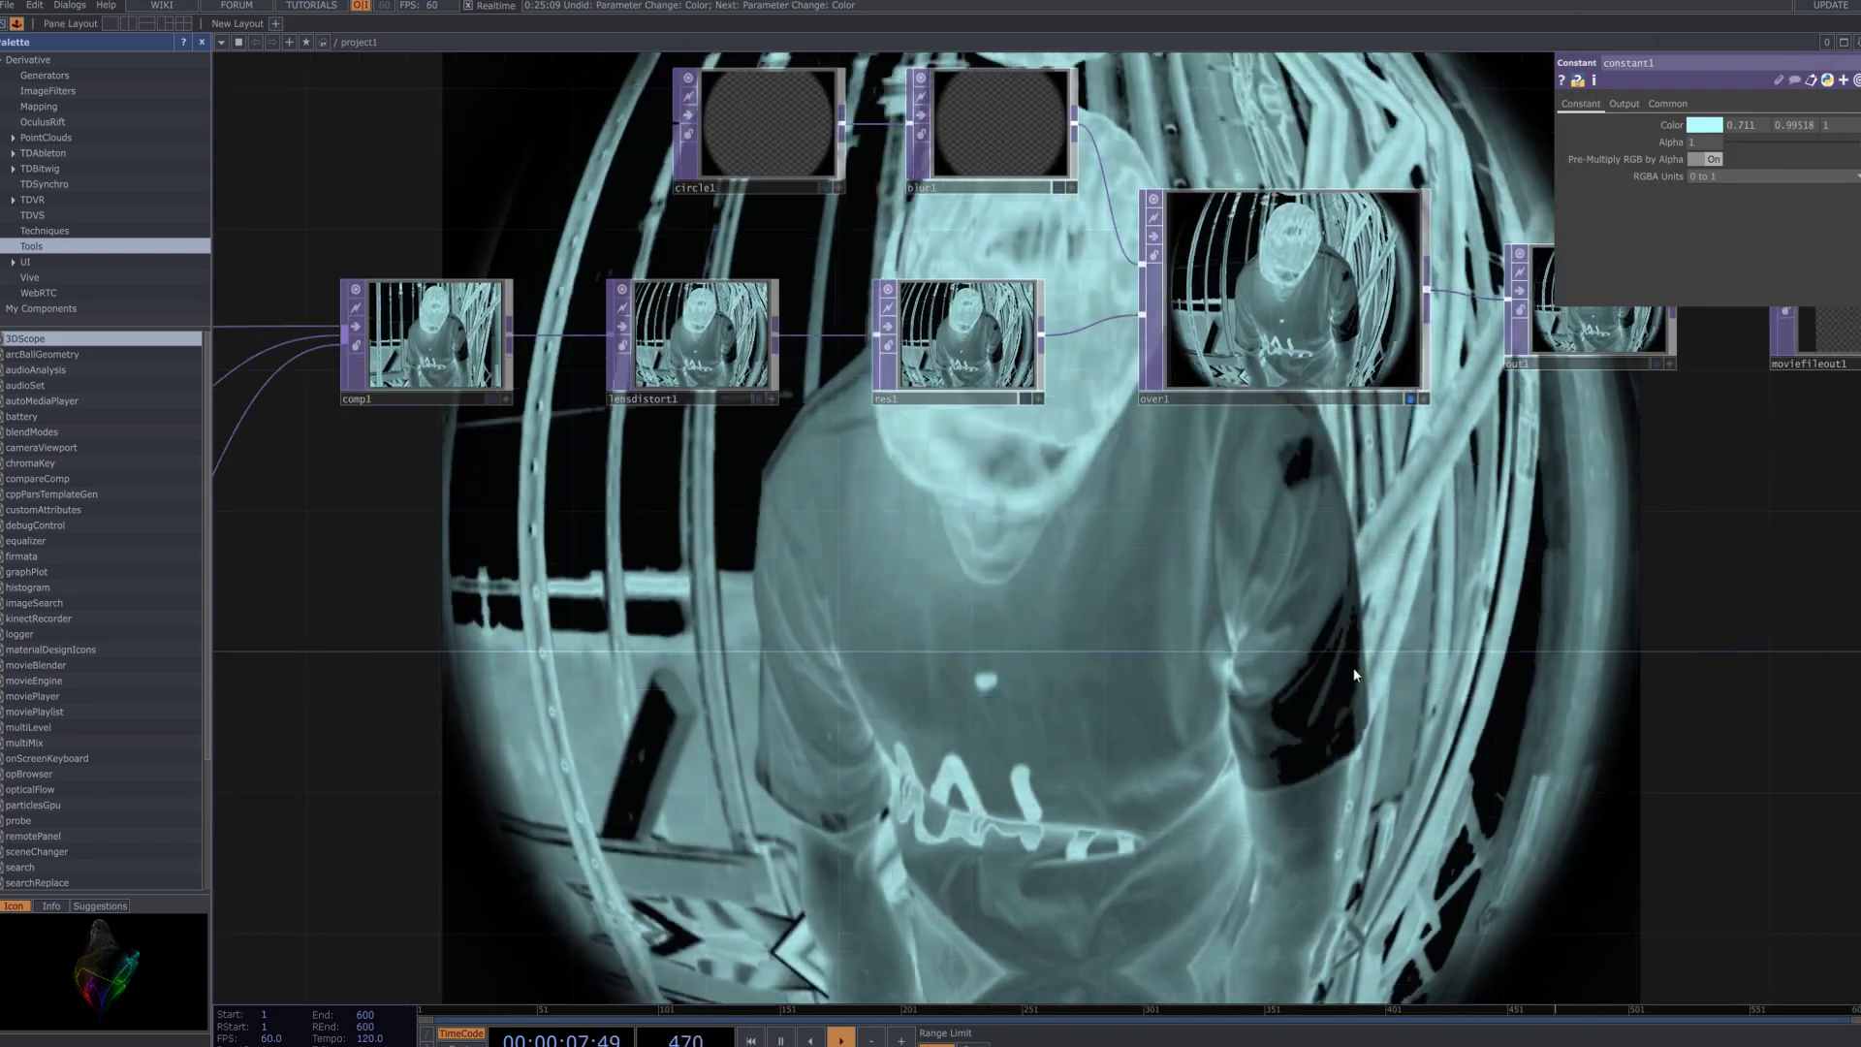
{"action": "scroll", "coordinate": [1205, 615], "scroll_direction": "down", "scroll_amount": 2}
{"action": "scroll", "coordinate": [1143, 588], "scroll_direction": "up", "scroll_amount": 5}
{"action": "left_click_drag", "start_coordinate": [1143, 587], "coordinate": [1169, 717]}
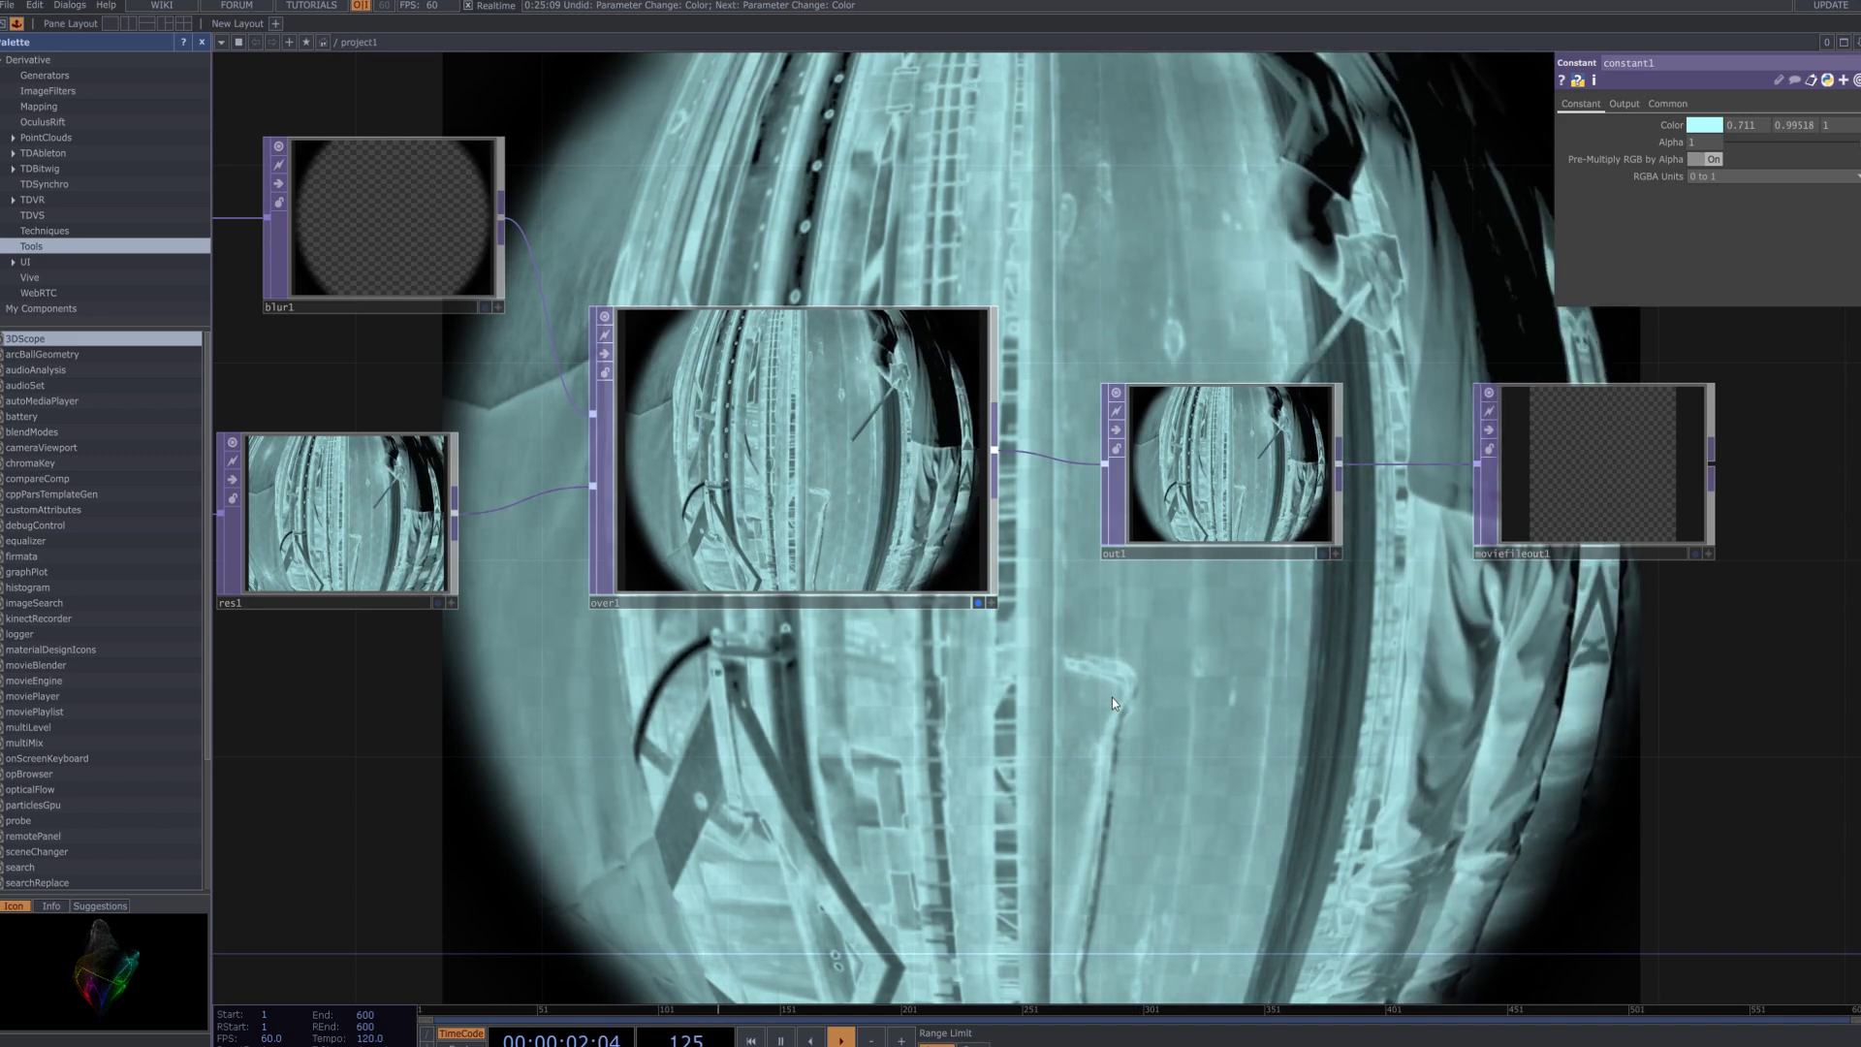
{"action": "scroll", "coordinate": [1565, 569], "scroll_direction": "down", "scroll_amount": 3}
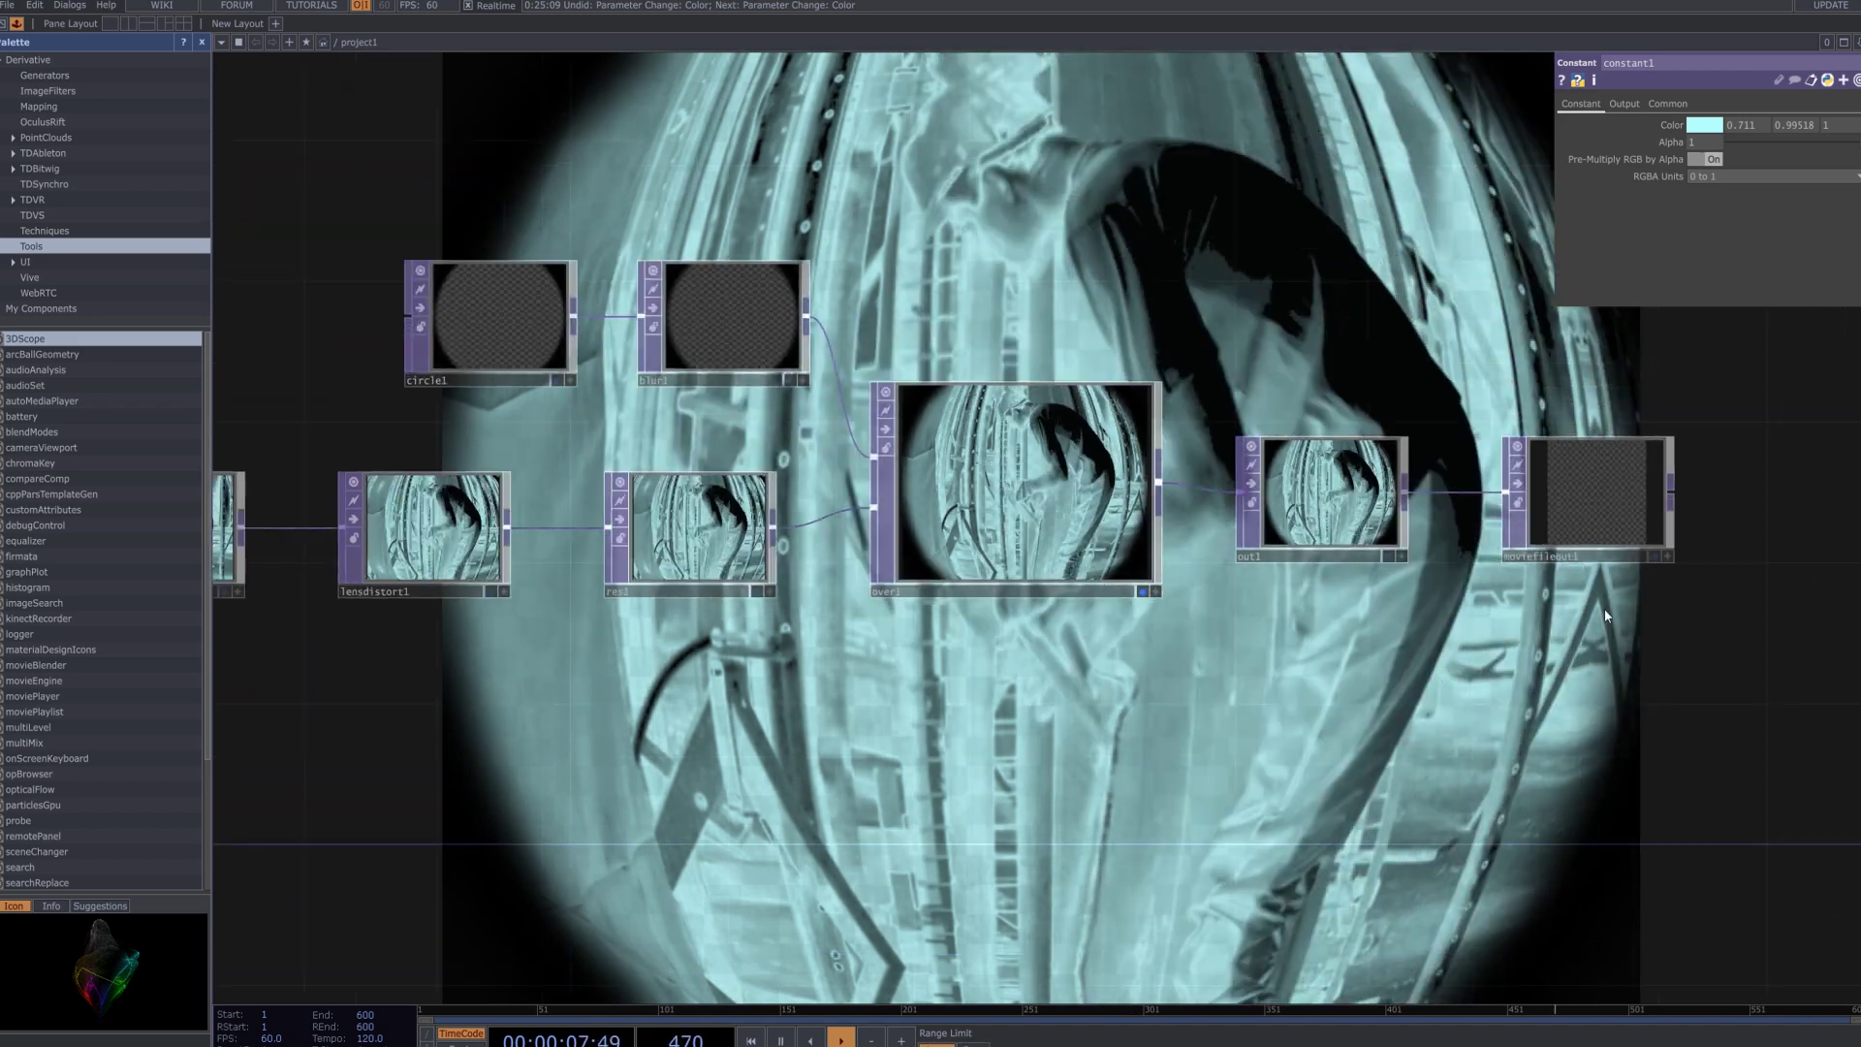
Stop recording the movie in moviefileout1 and bring the rest of the node chain back into view.
{"action": "left_click_drag", "start_coordinate": [1698, 578], "coordinate": [1408, 646]}
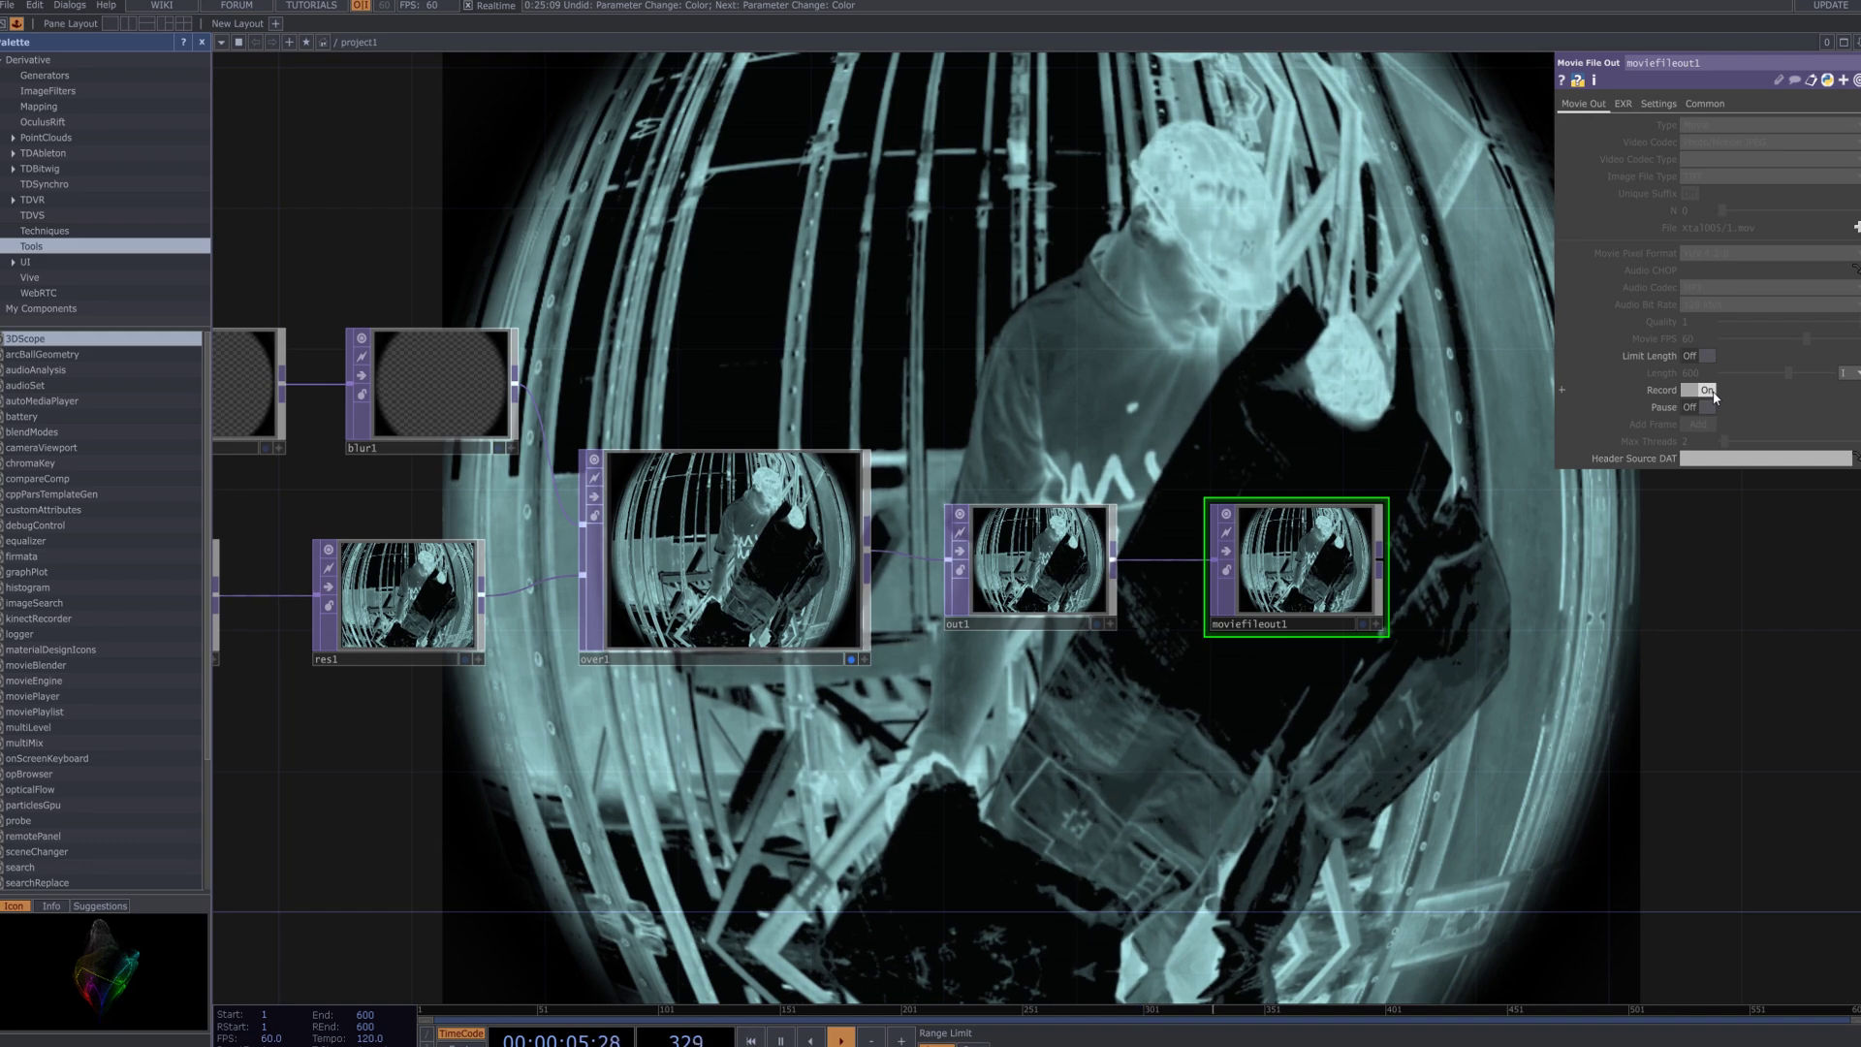
{"action": "left_click", "coordinate": [1707, 390]}
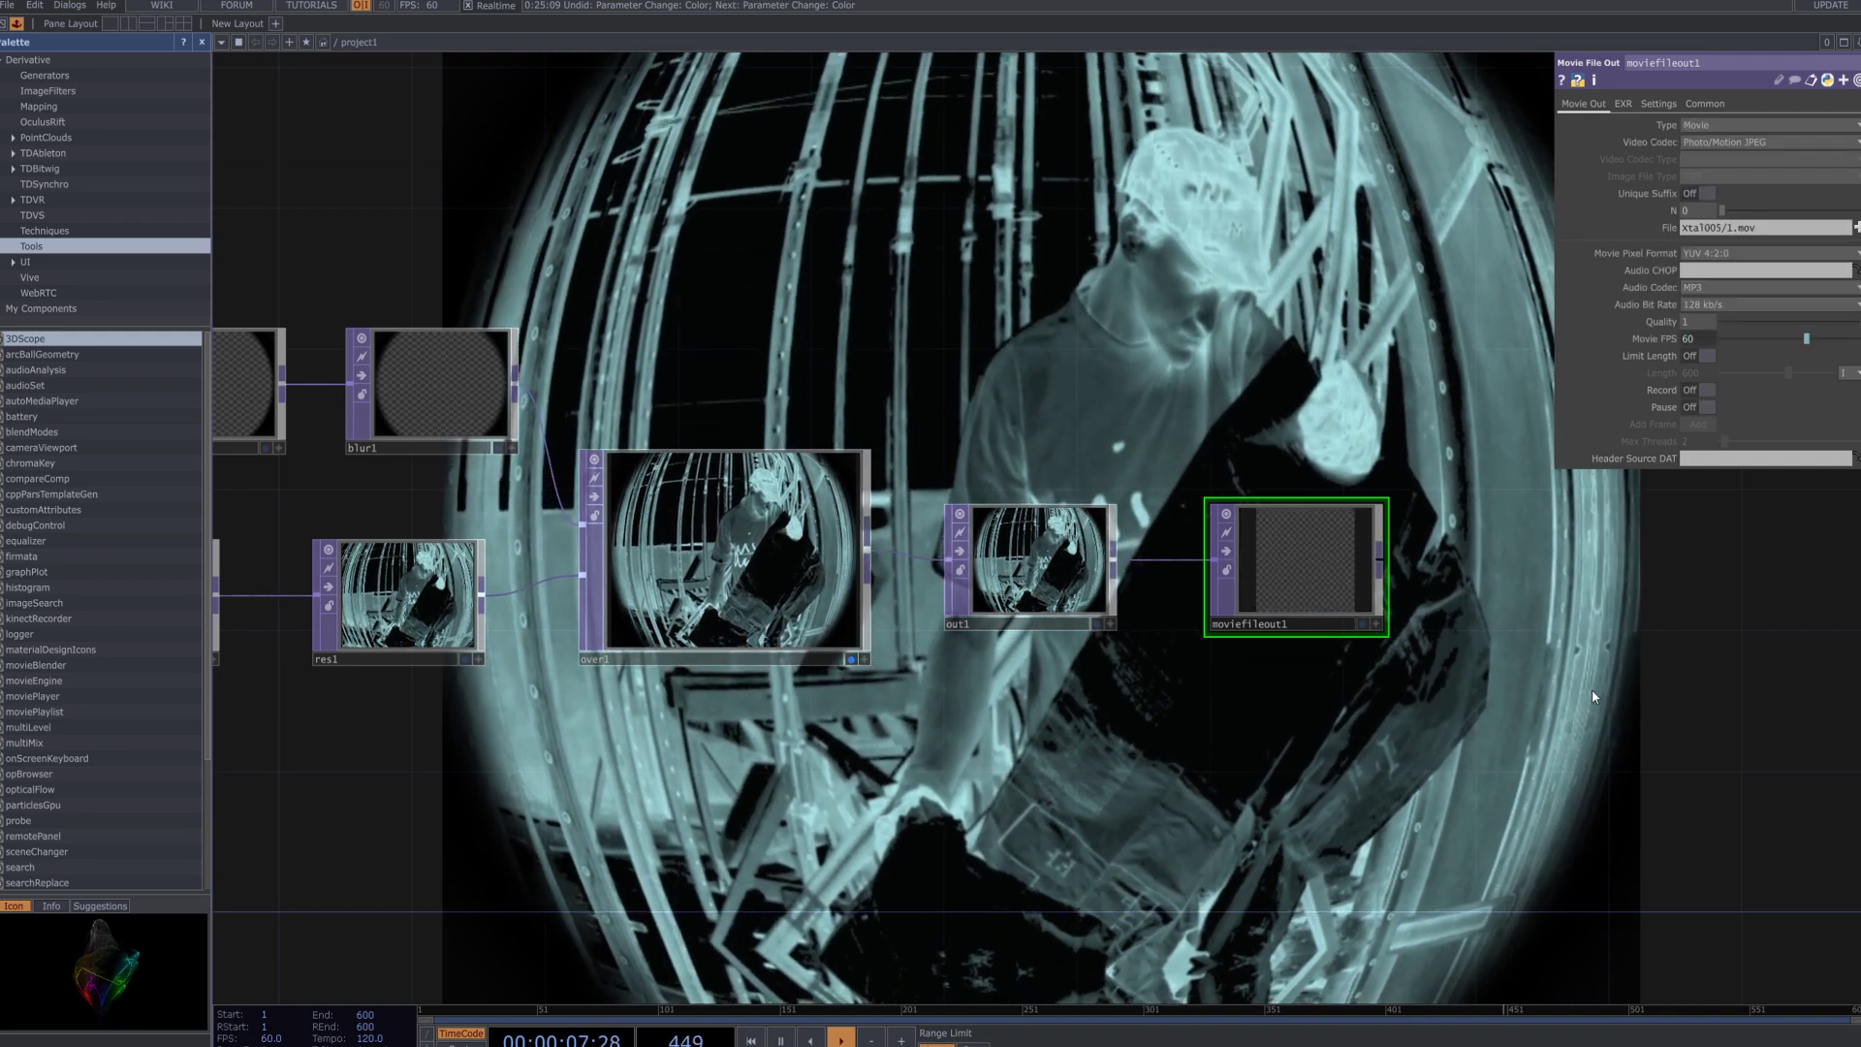
{"action": "scroll", "coordinate": [1524, 667], "scroll_direction": "down", "scroll_amount": 5}
{"action": "left_click_drag", "start_coordinate": [848, 832], "coordinate": [1215, 698]}
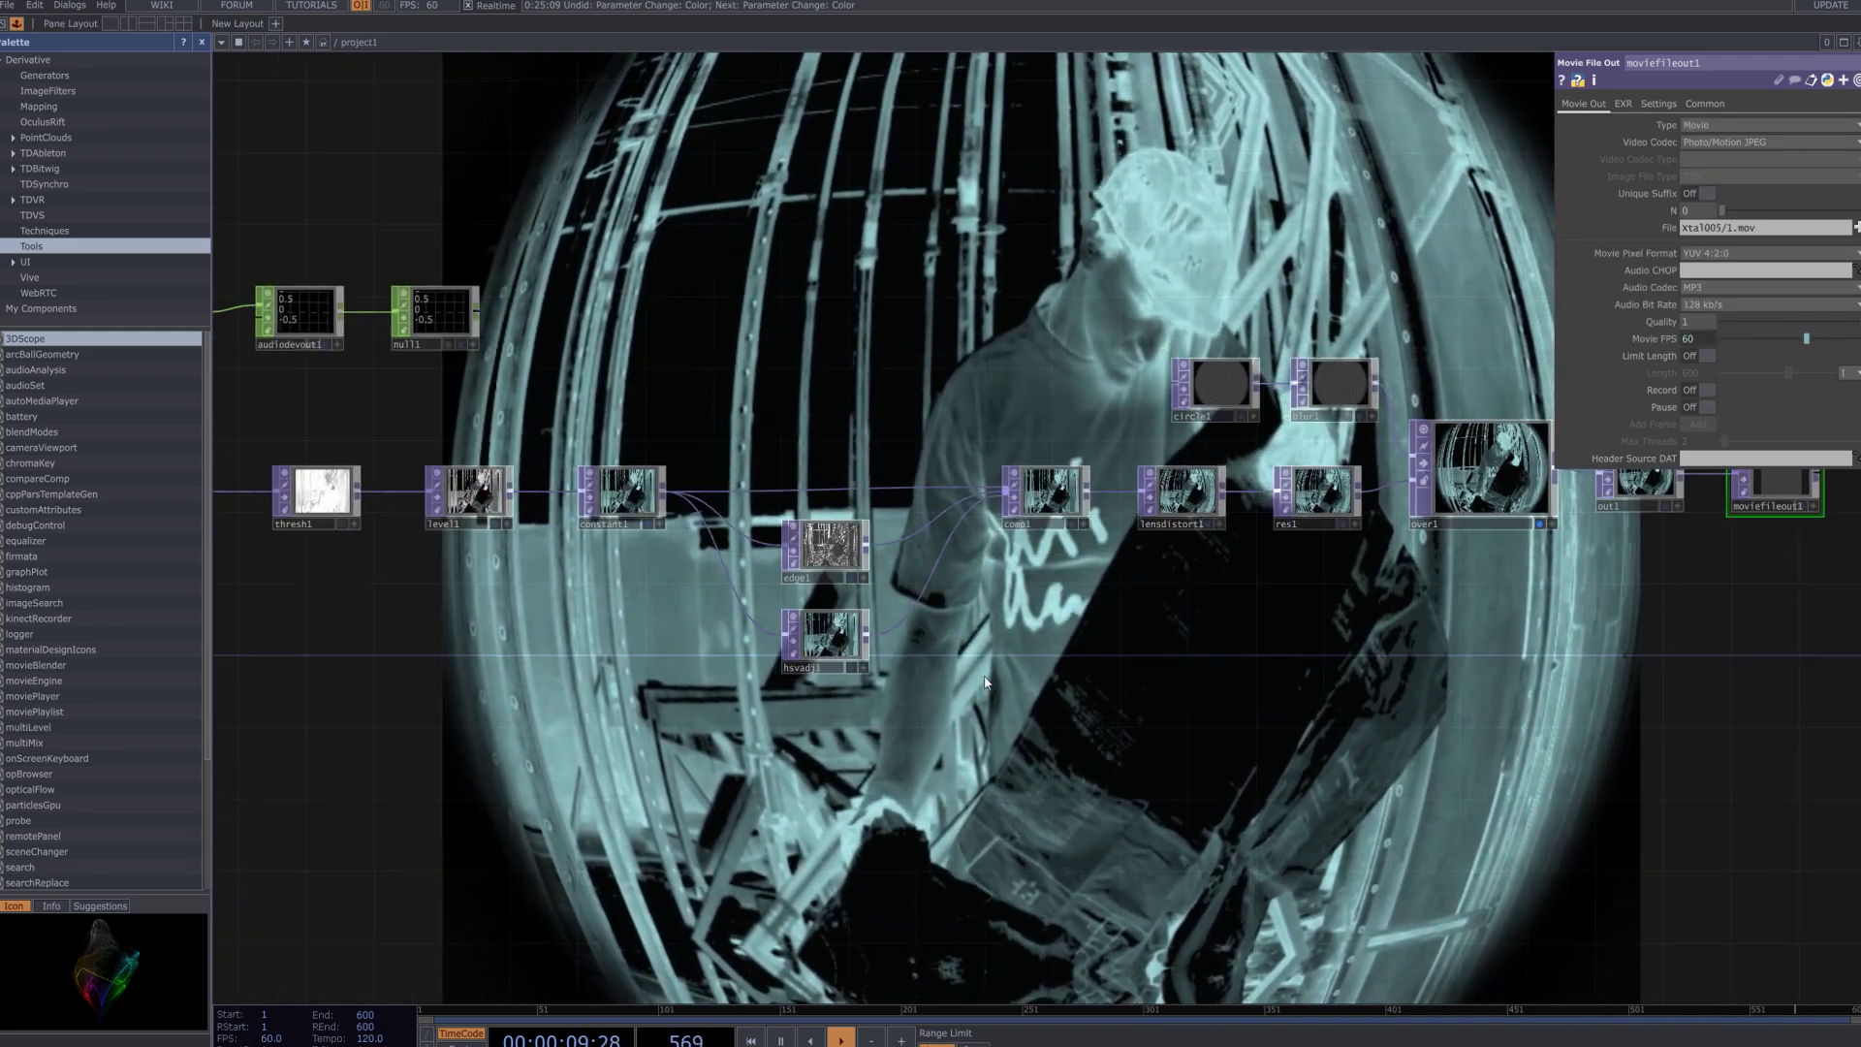